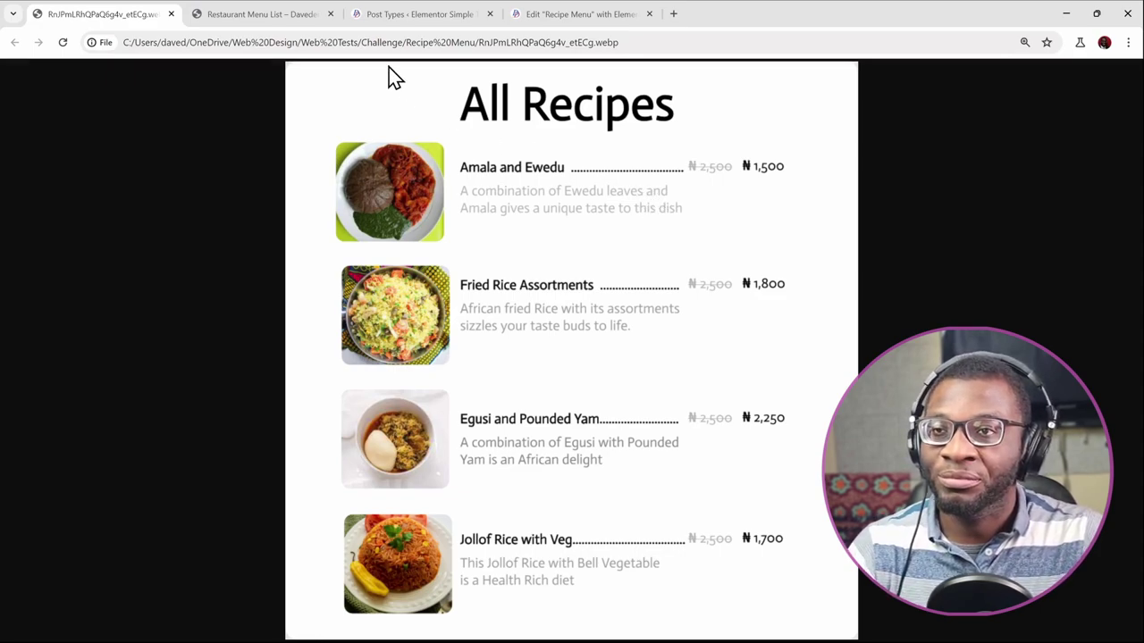
Review the Recipes post type in ACF and the fields and location rules of its Recipe Fields group
click(416, 13)
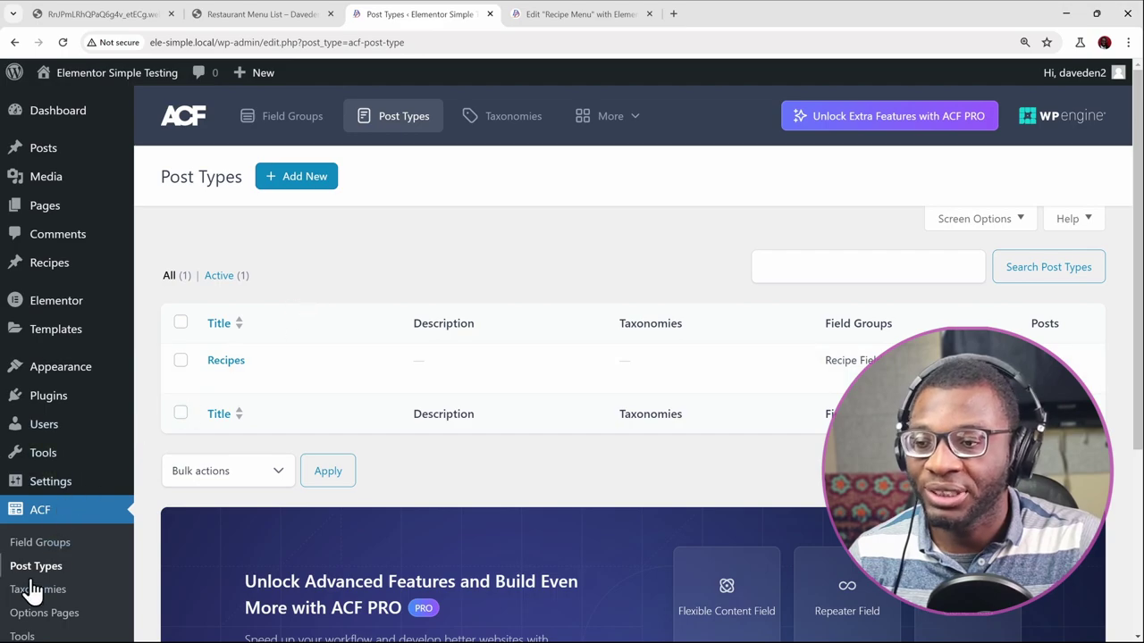
mouse_move(218, 396)
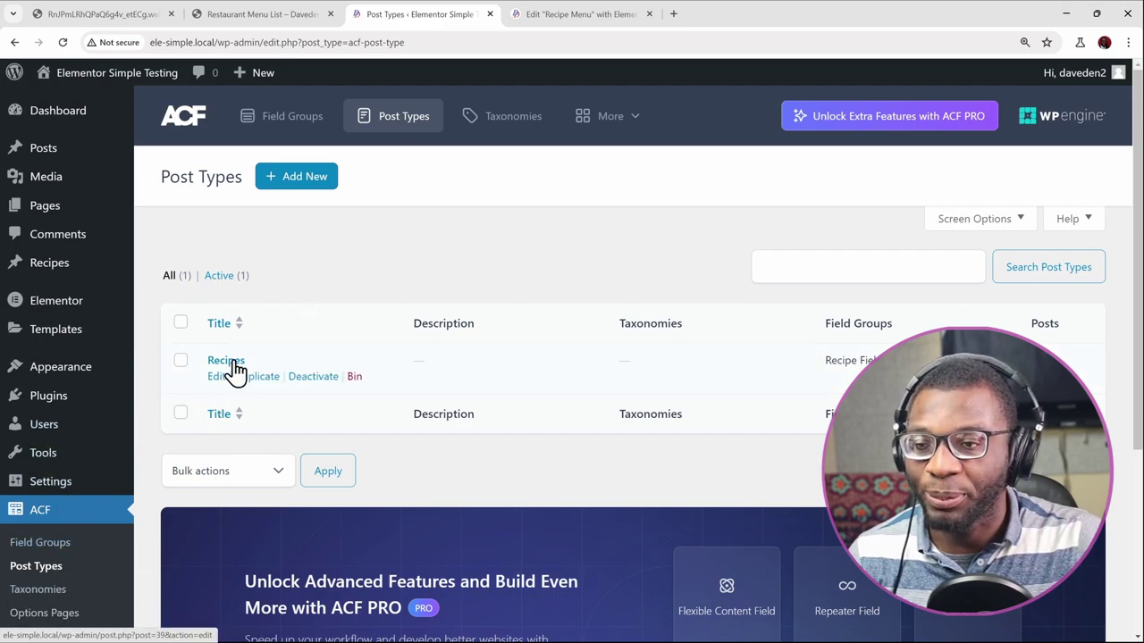
click(70, 542)
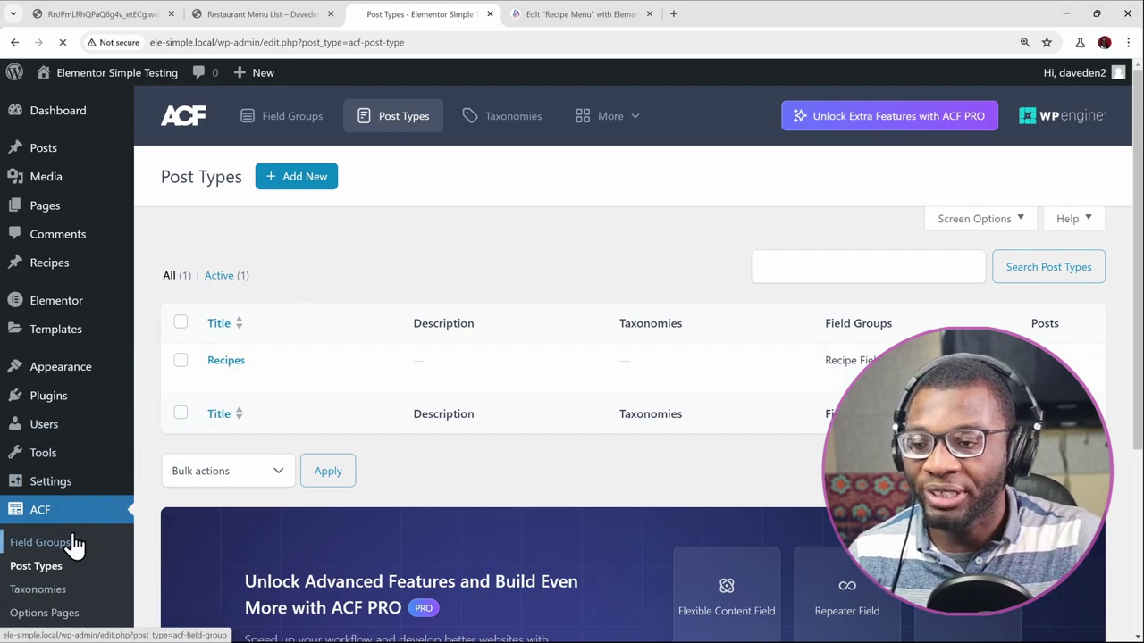
mouse_move(265, 357)
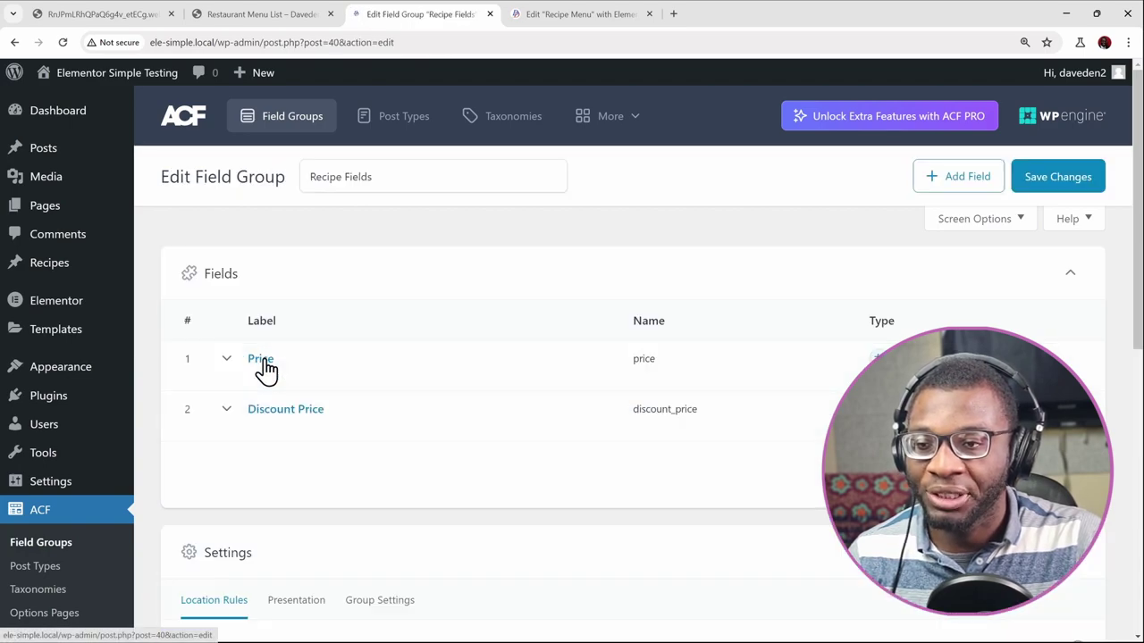
mouse_move(562, 378)
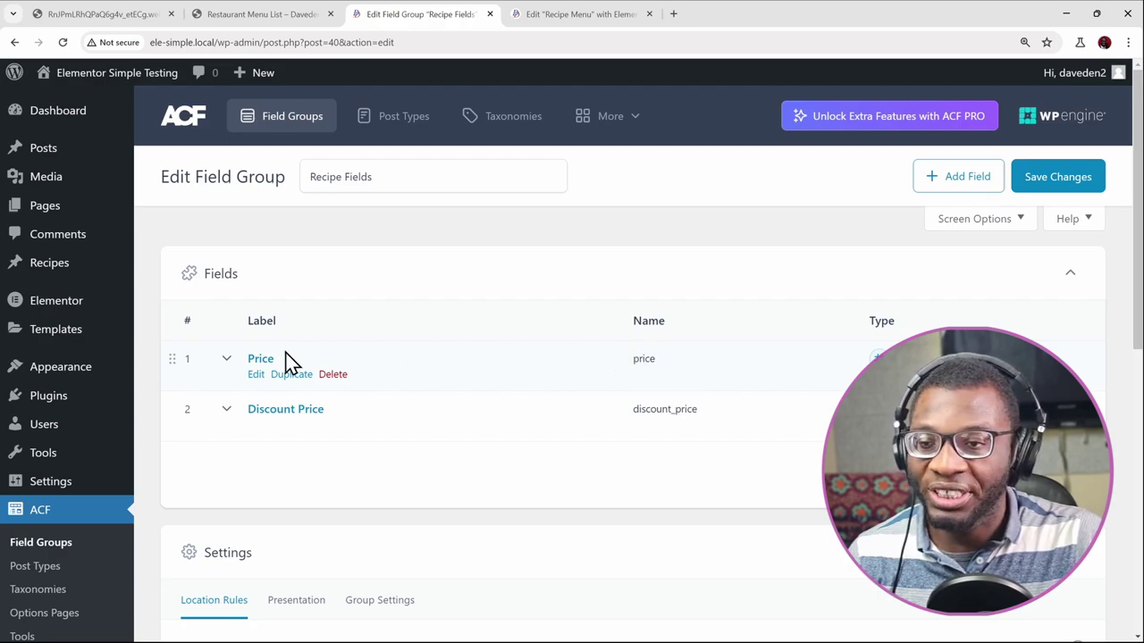
mouse_move(294, 441)
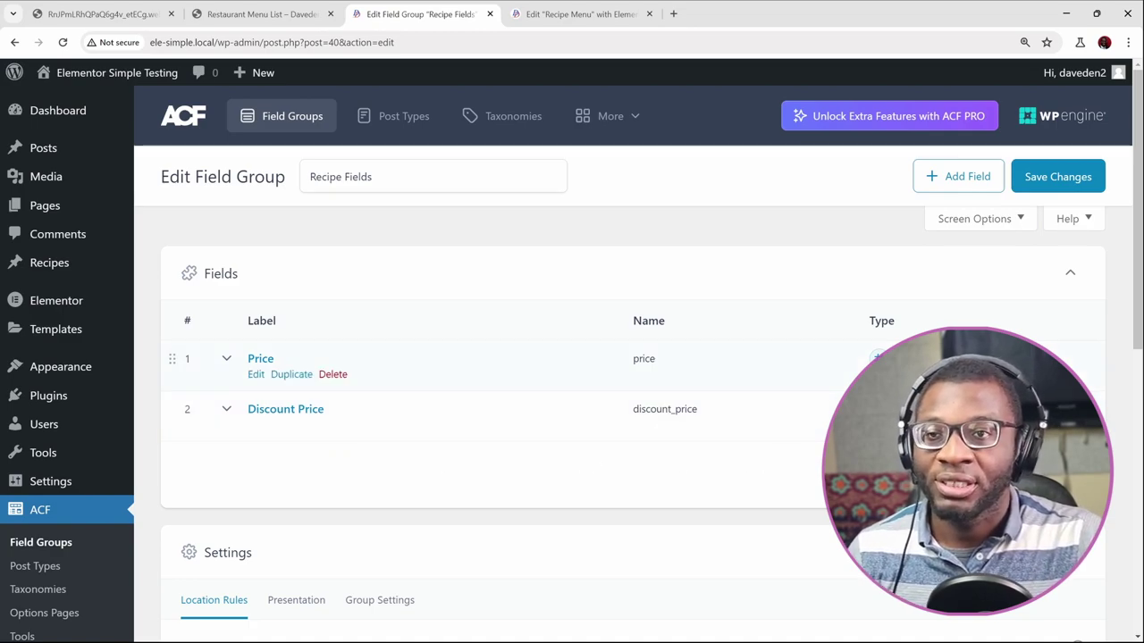
scroll(499, 386, down, 1)
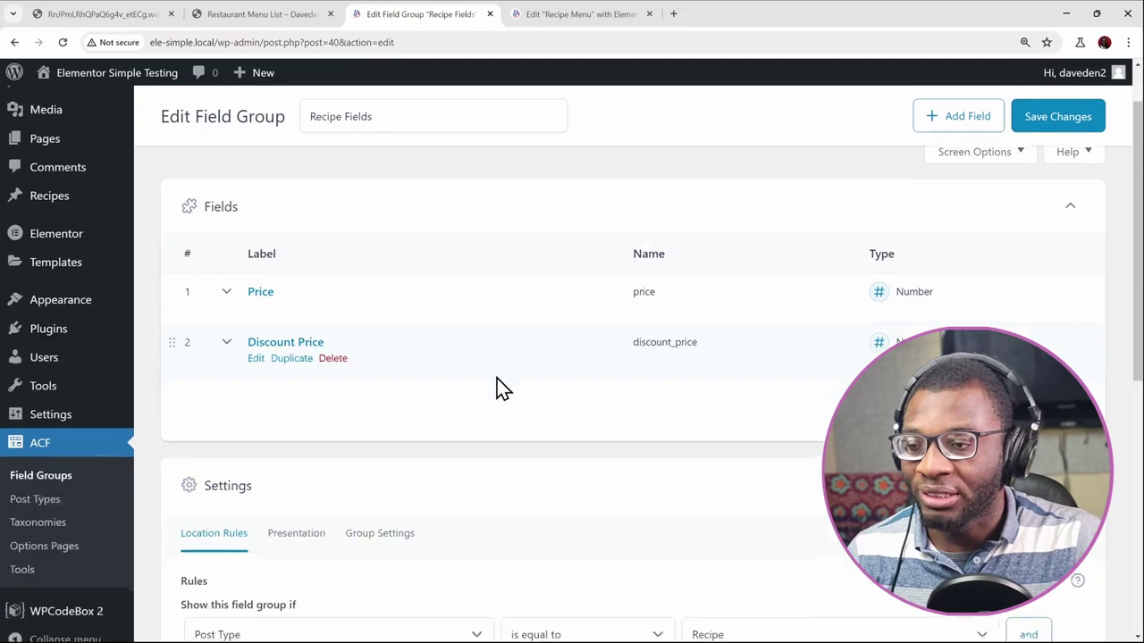
scroll(498, 386, down, 2)
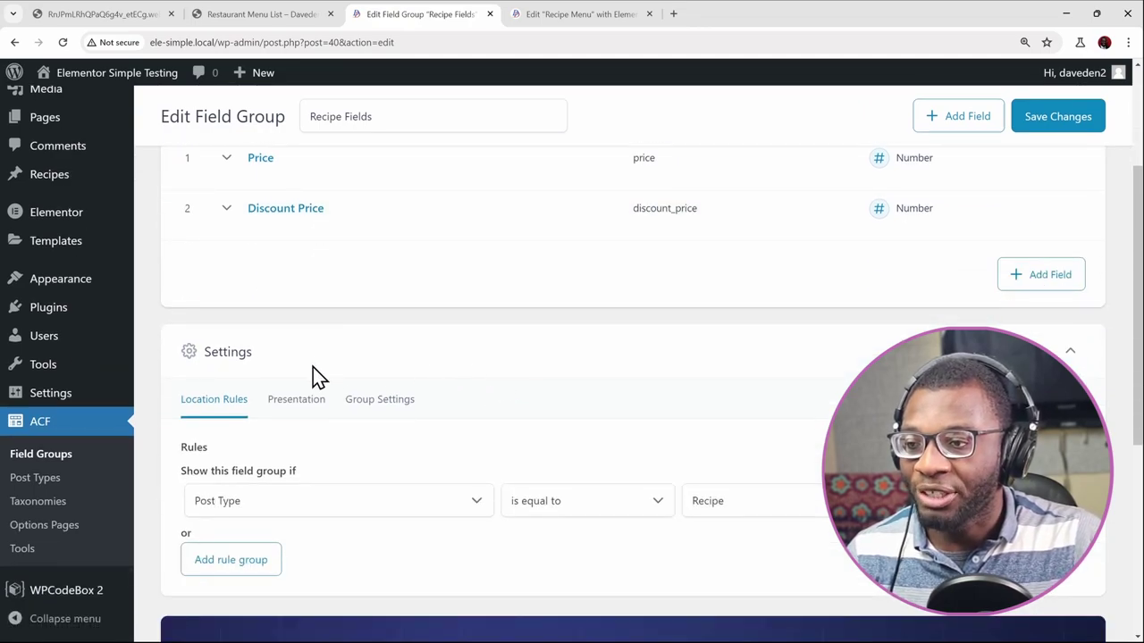
Review the site's installed plugins and the activation status of Elementor's experiments and features
click(89, 306)
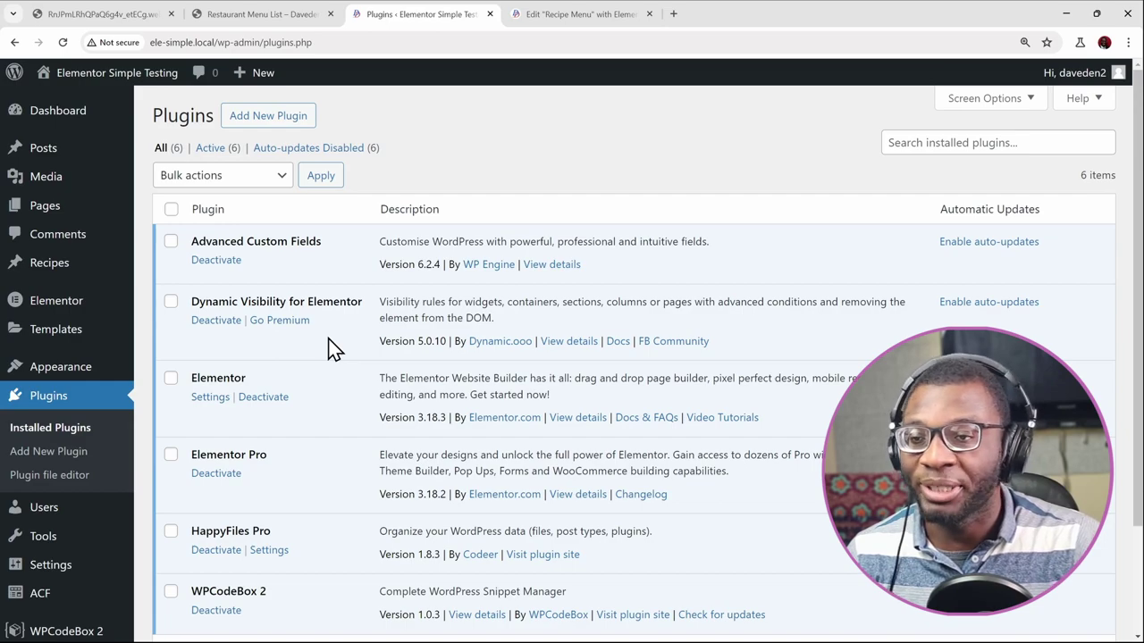
scroll(276, 362, down, 1)
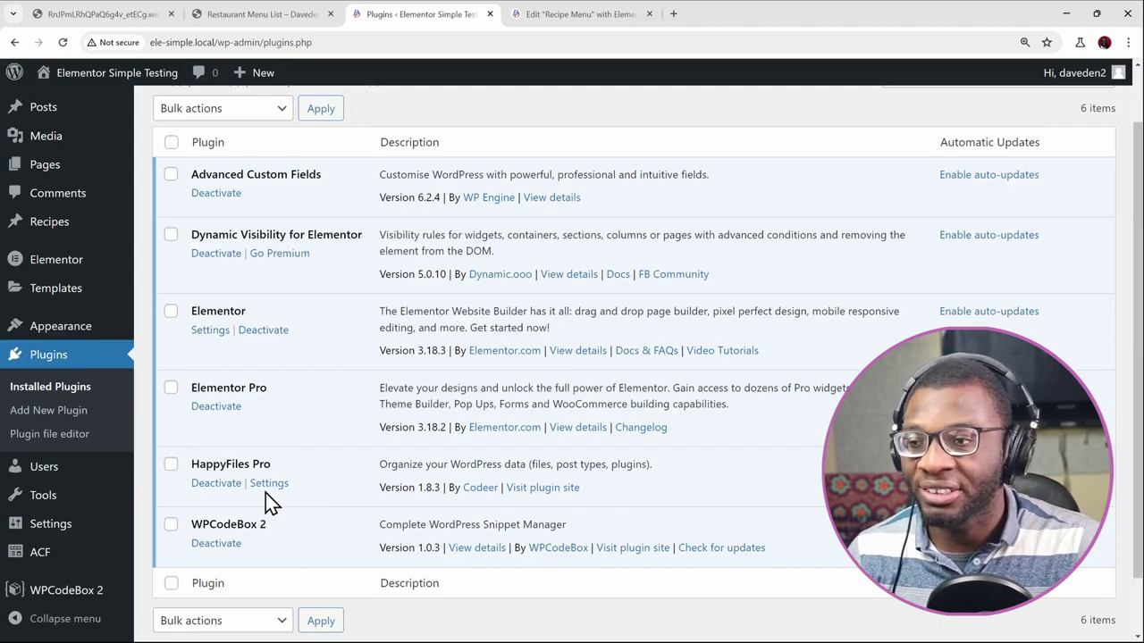
mouse_move(98, 266)
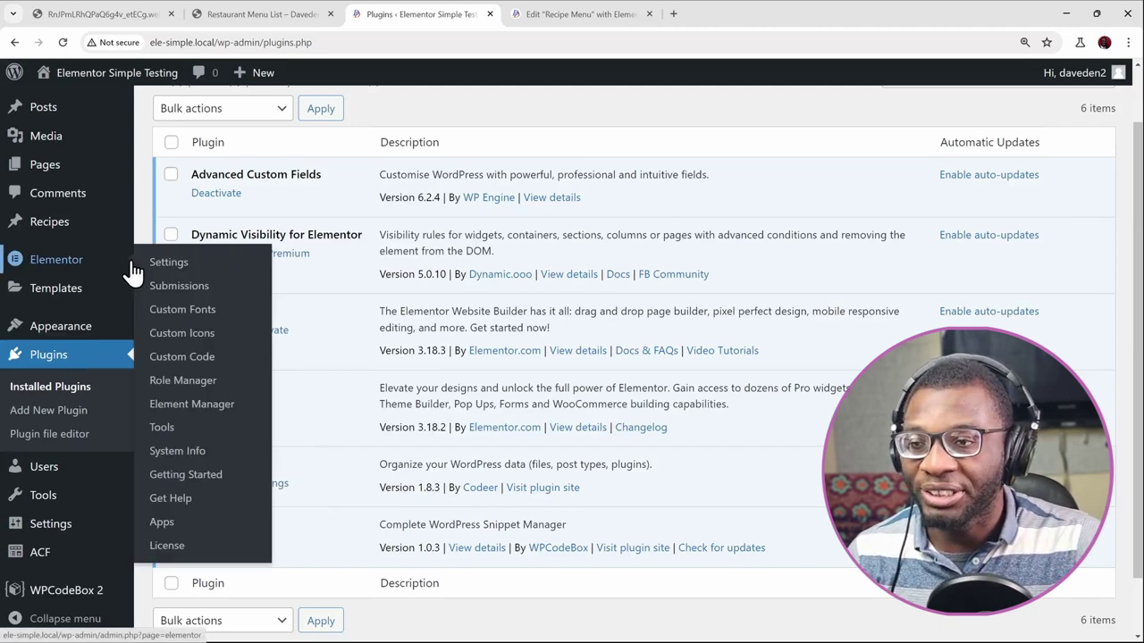
click(159, 262)
click(412, 170)
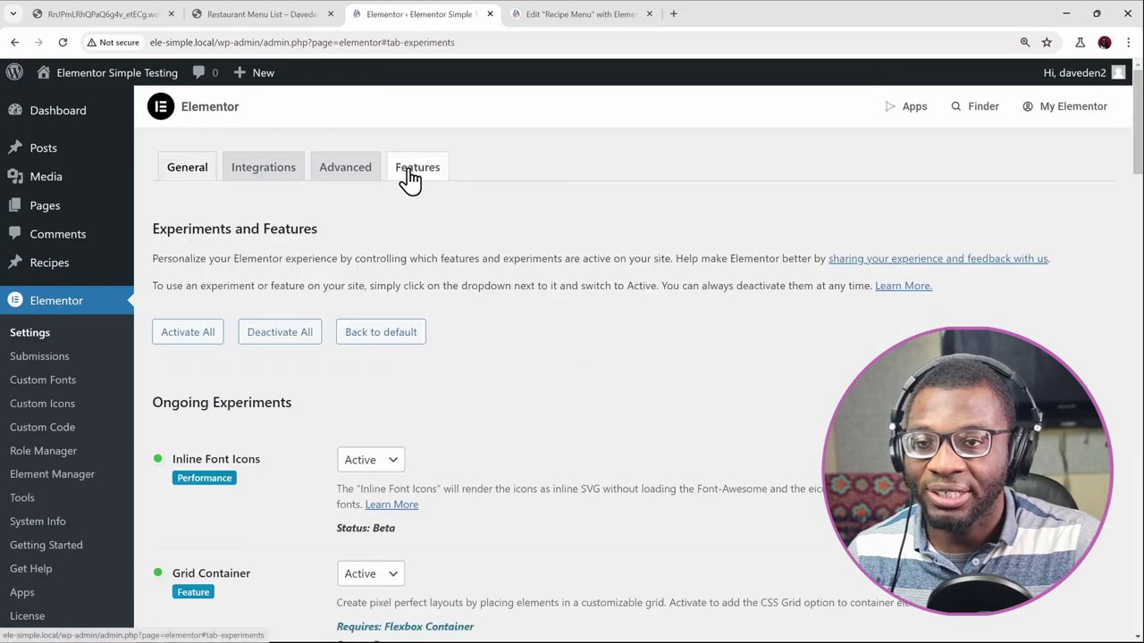
scroll(253, 339, down, 2)
scroll(253, 340, down, 3)
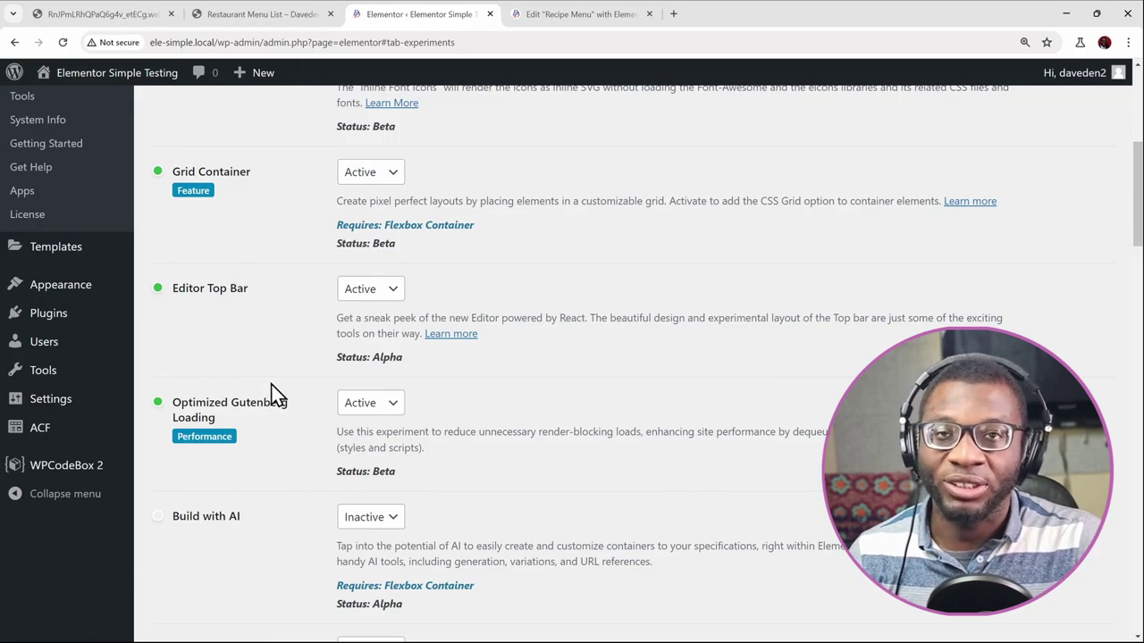
scroll(275, 393, down, 15)
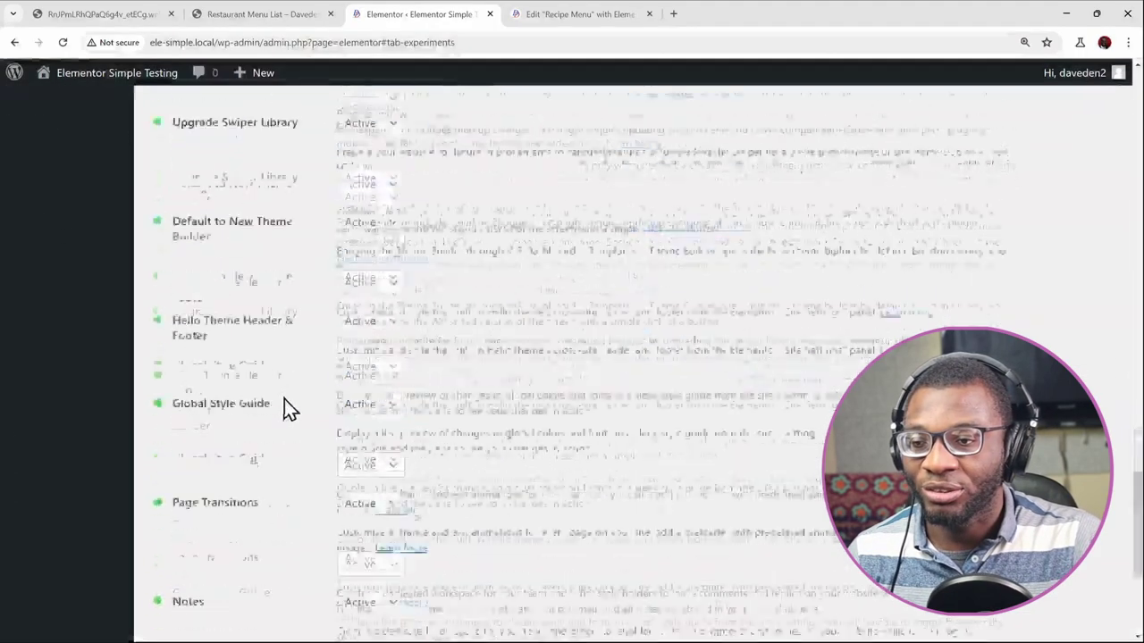
scroll(244, 509, down, 3)
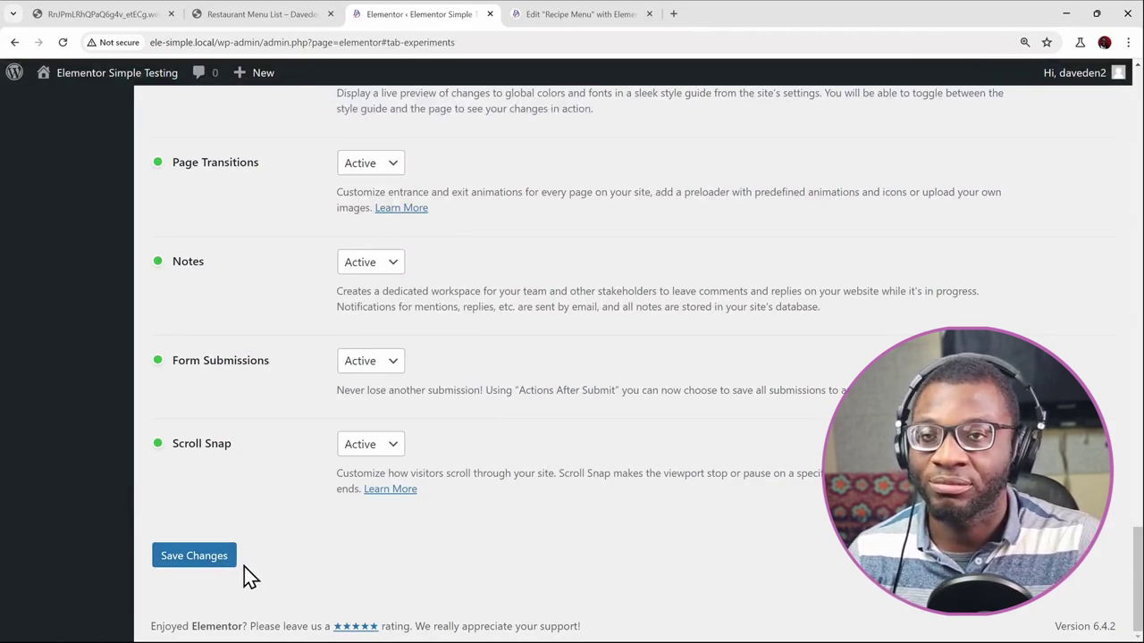
Add a Loop Grid widget below the All Recipes heading on the Recipe Menu page in the Elementor editor
click(539, 17)
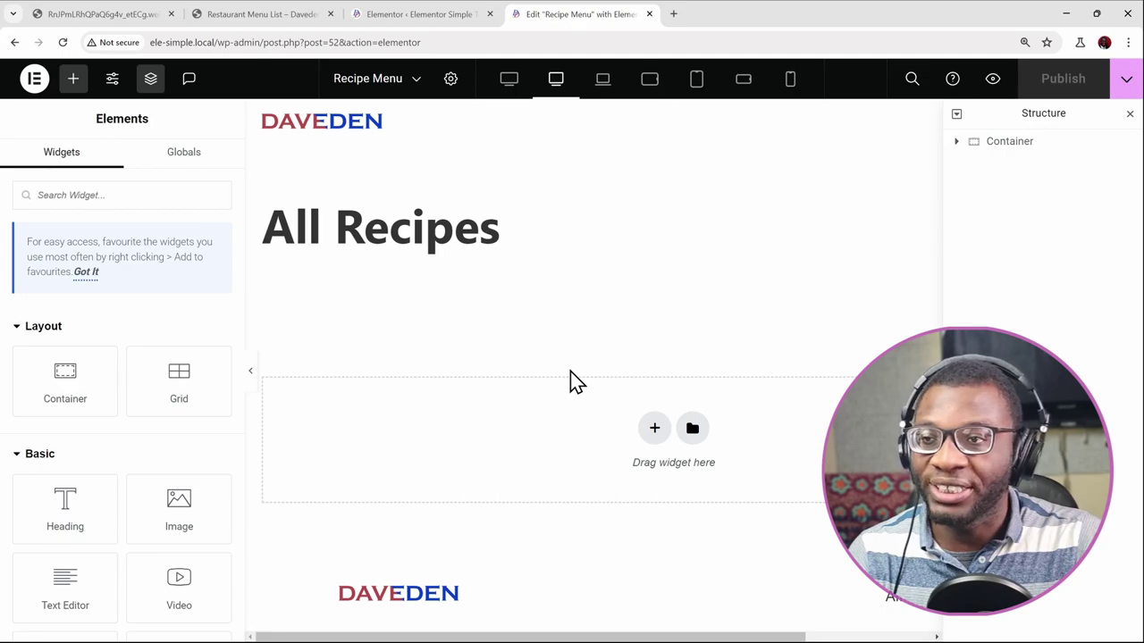
click(167, 196)
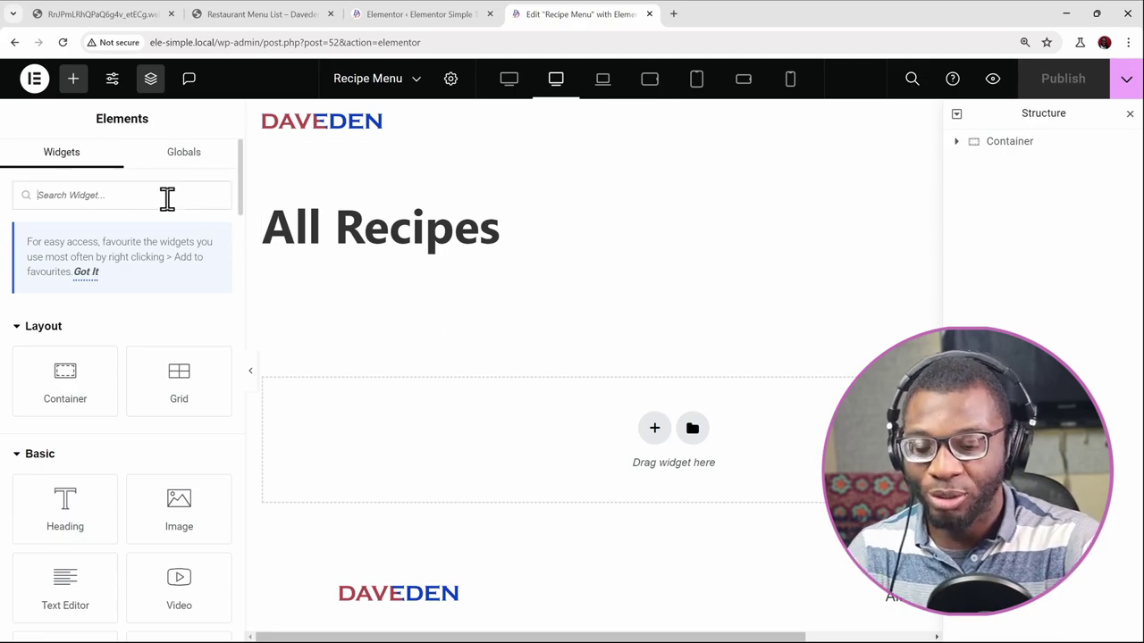
text(loop)
drag(179, 337, 465, 463)
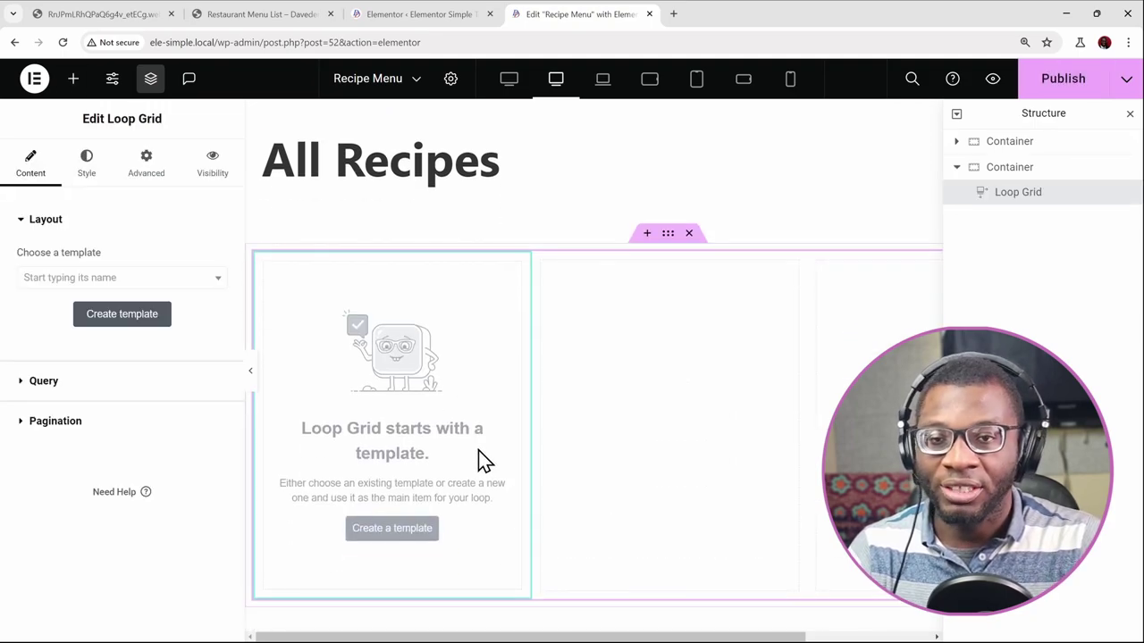
Create a new loop item template for the Loop Grid, saving the page changes, and title it "Recipe Menu List Template"
click(120, 315)
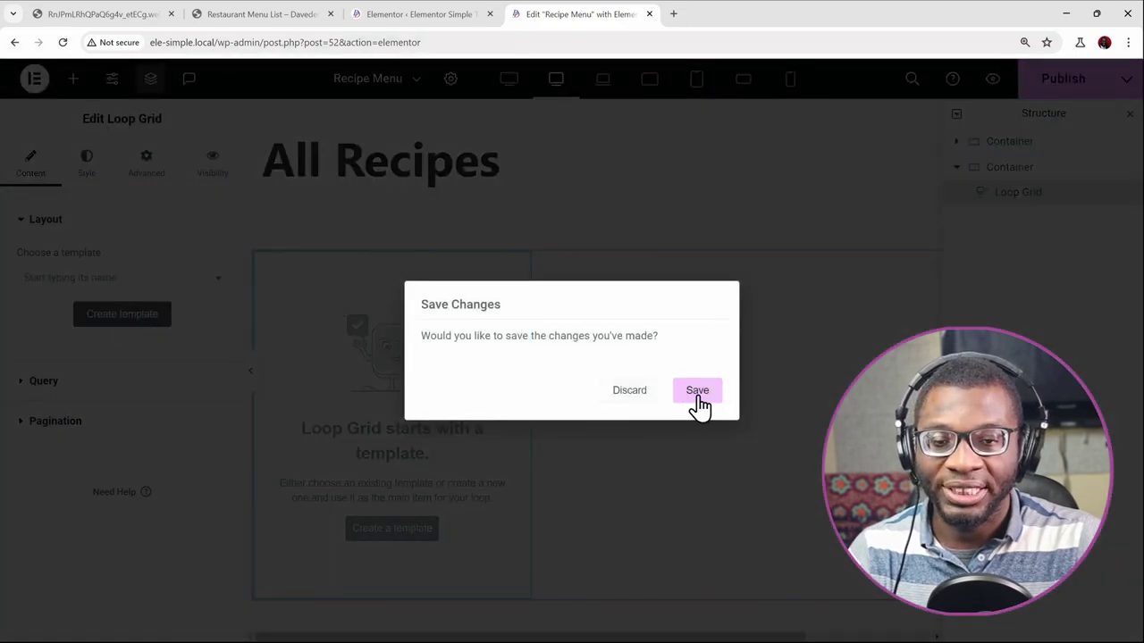
click(698, 393)
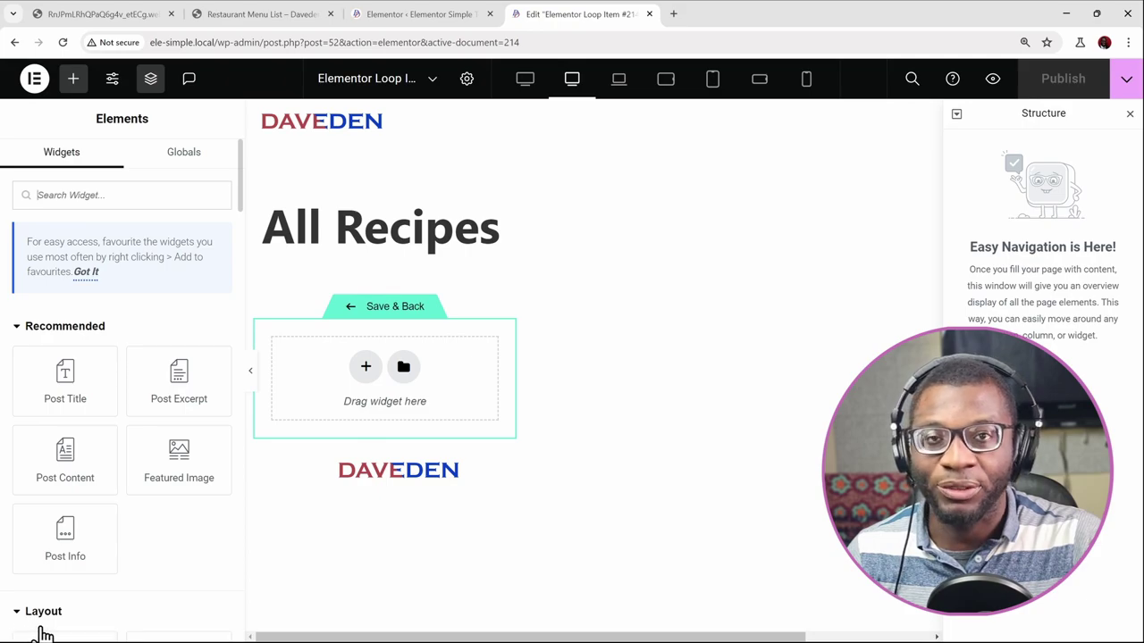
click(466, 82)
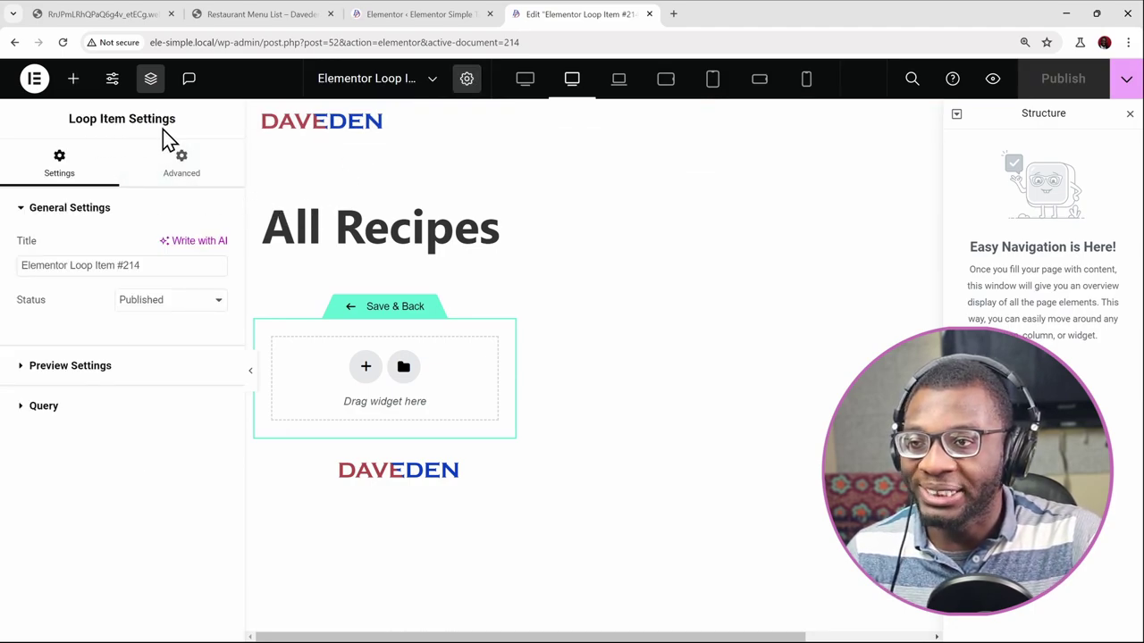
triple_click(66, 260)
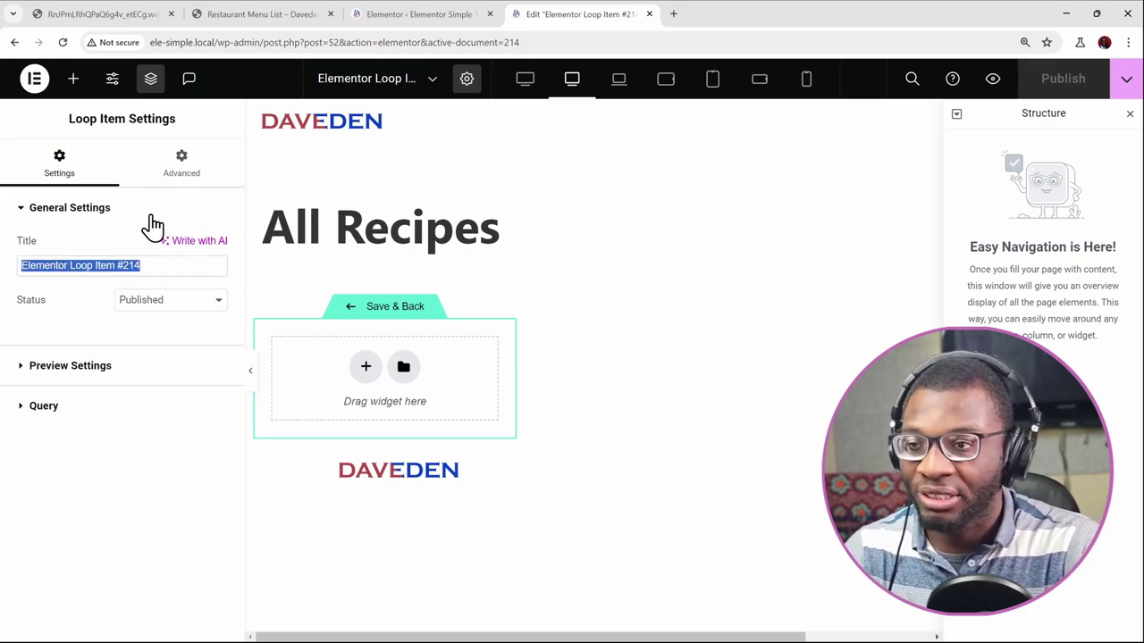
text(Recipe Menu )
text(List Template)
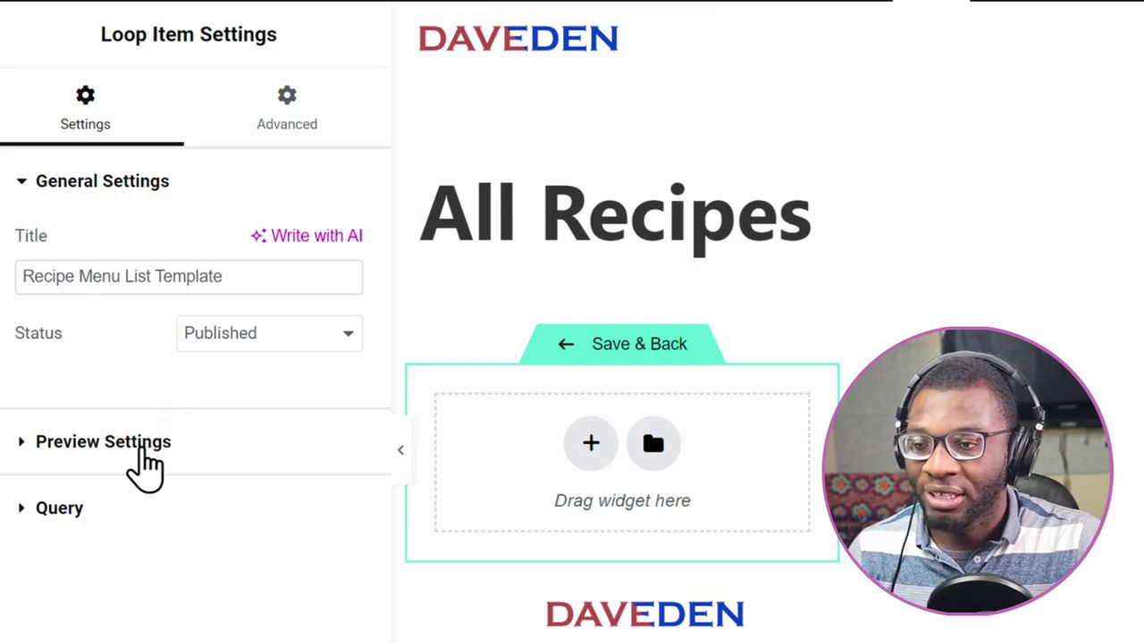
Set the loop template's preview to the Recipe item "Amala and Ewedu" and publish the template
click(136, 447)
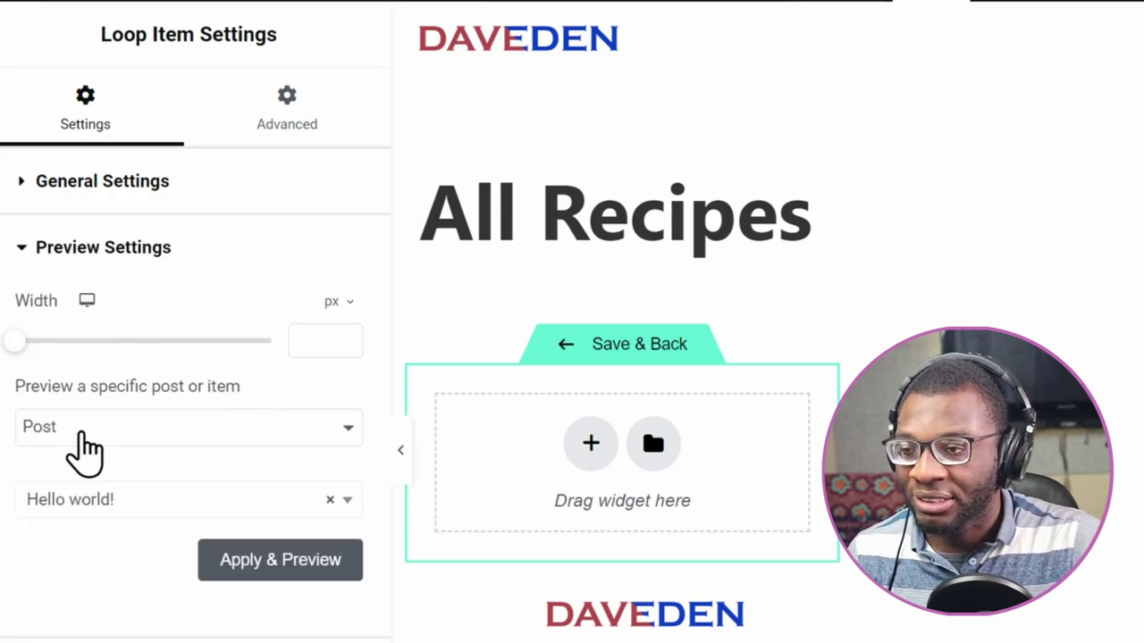
click(85, 437)
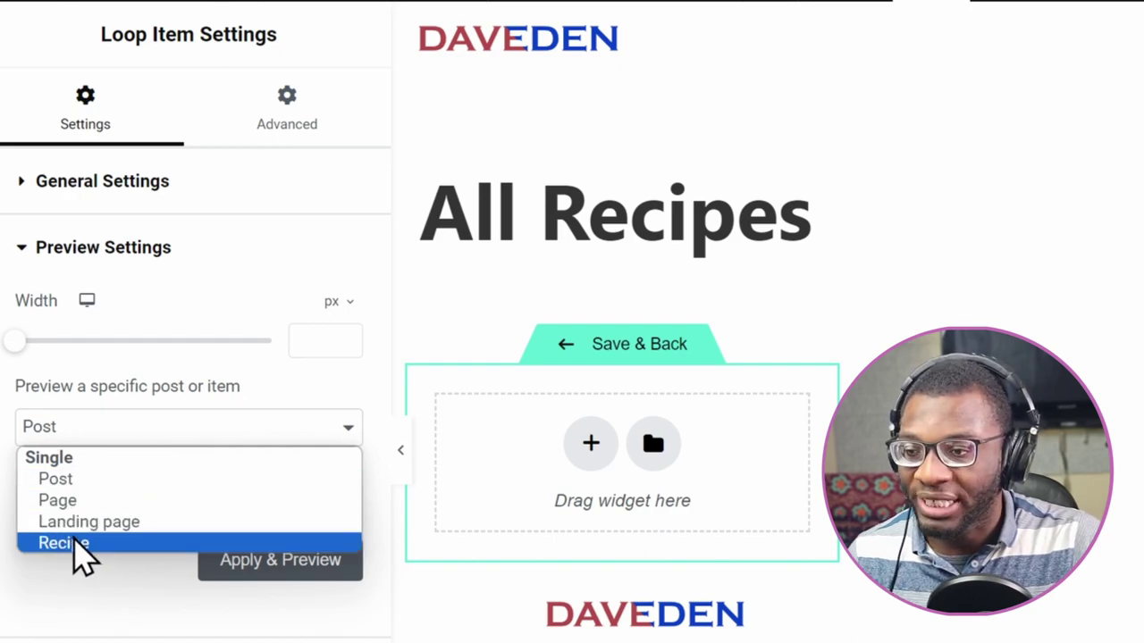
click(76, 545)
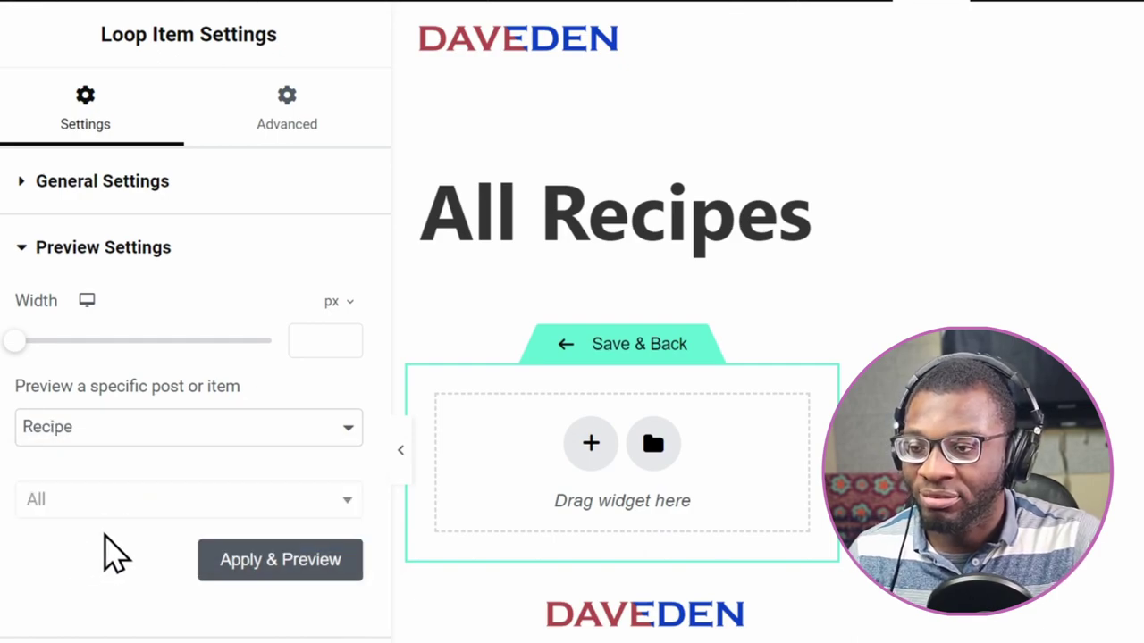
click(122, 508)
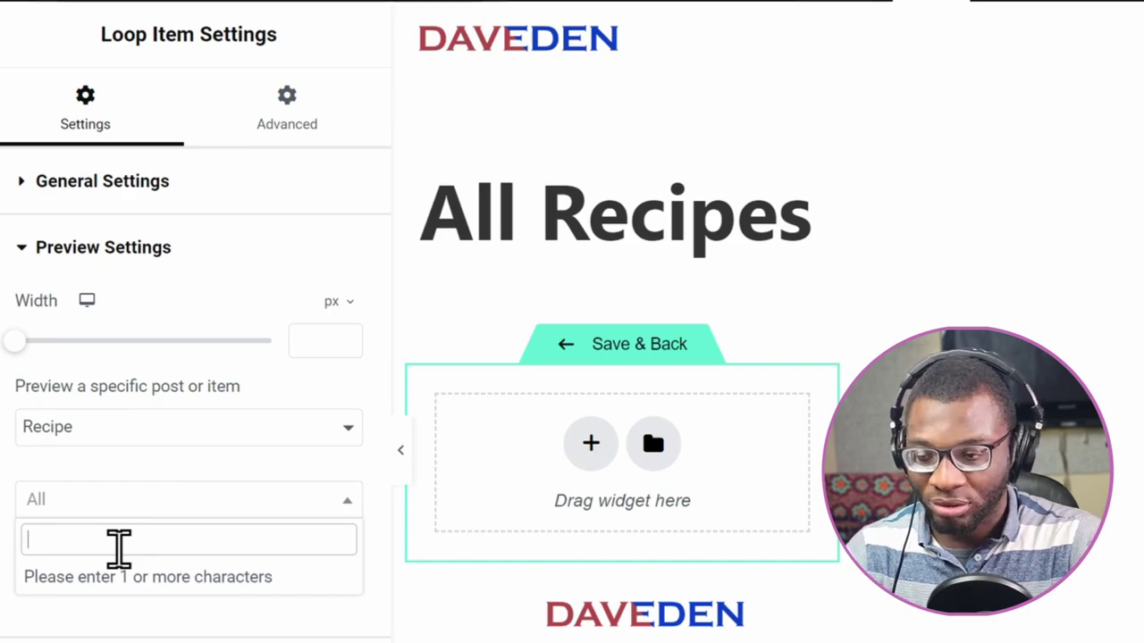
text(ama)
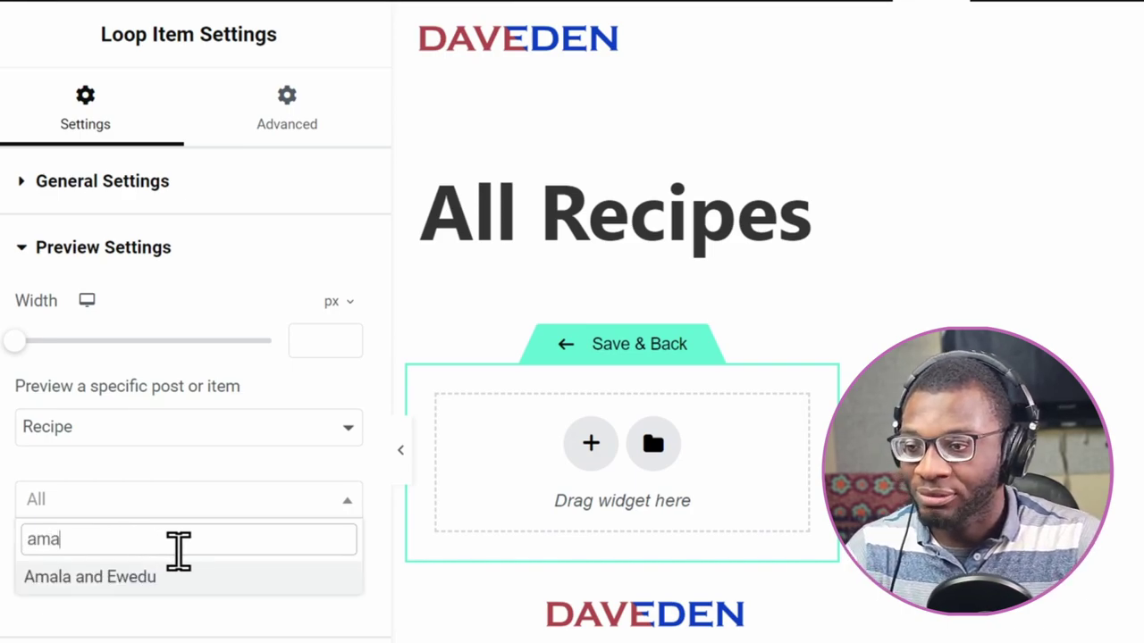
click(165, 586)
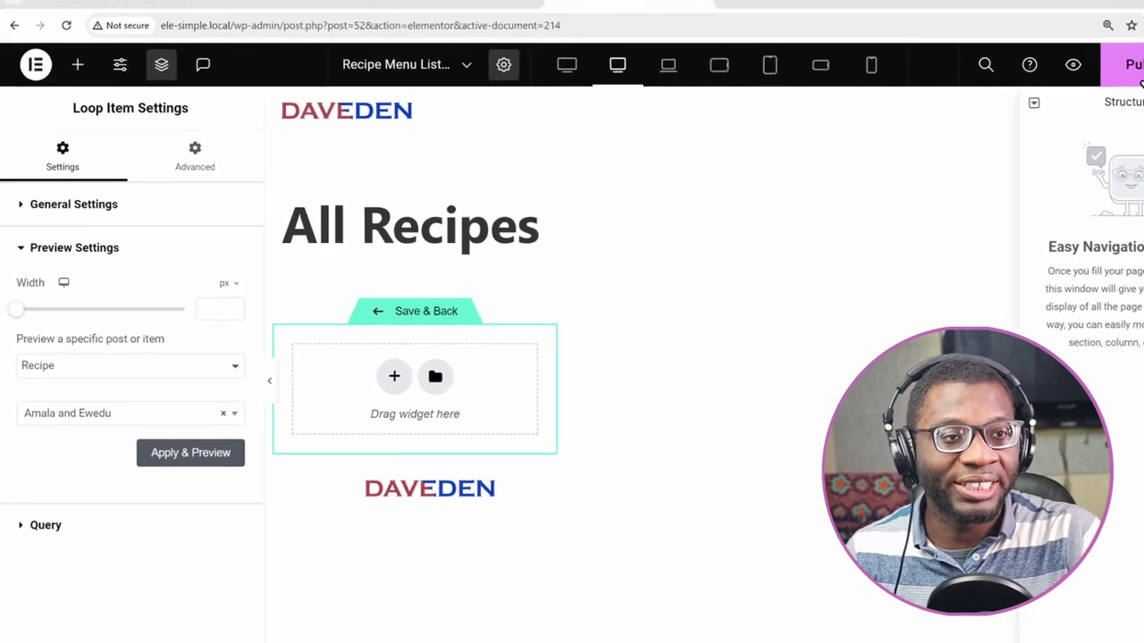
click(1135, 66)
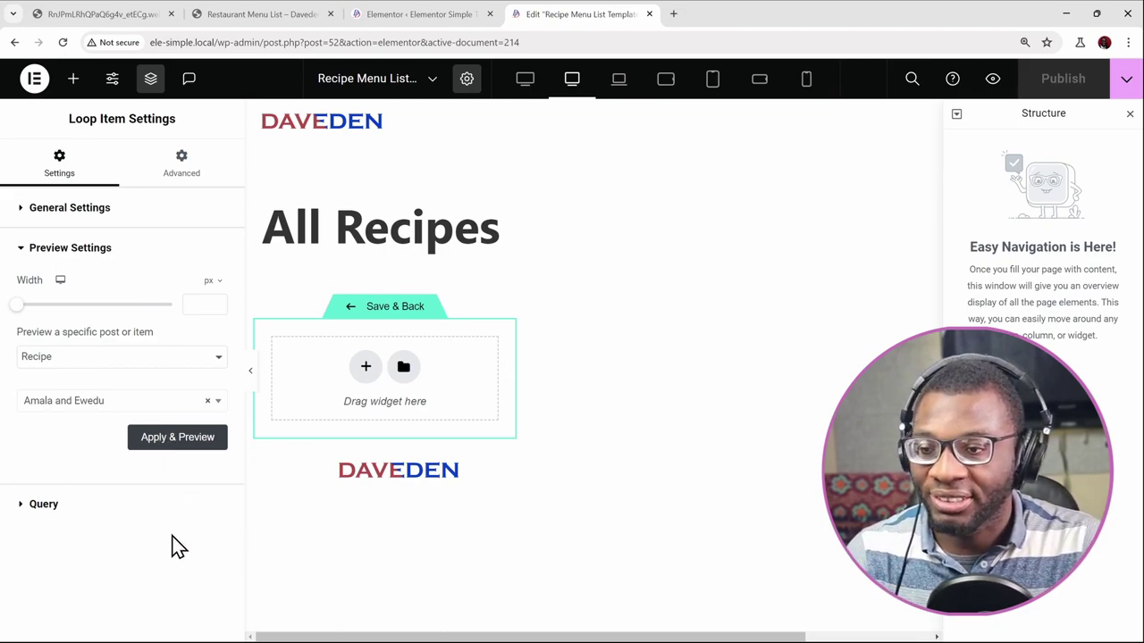
Return to the Recipe Menu page and set the Loop Grid to 1 column and 4 items per page
click(385, 313)
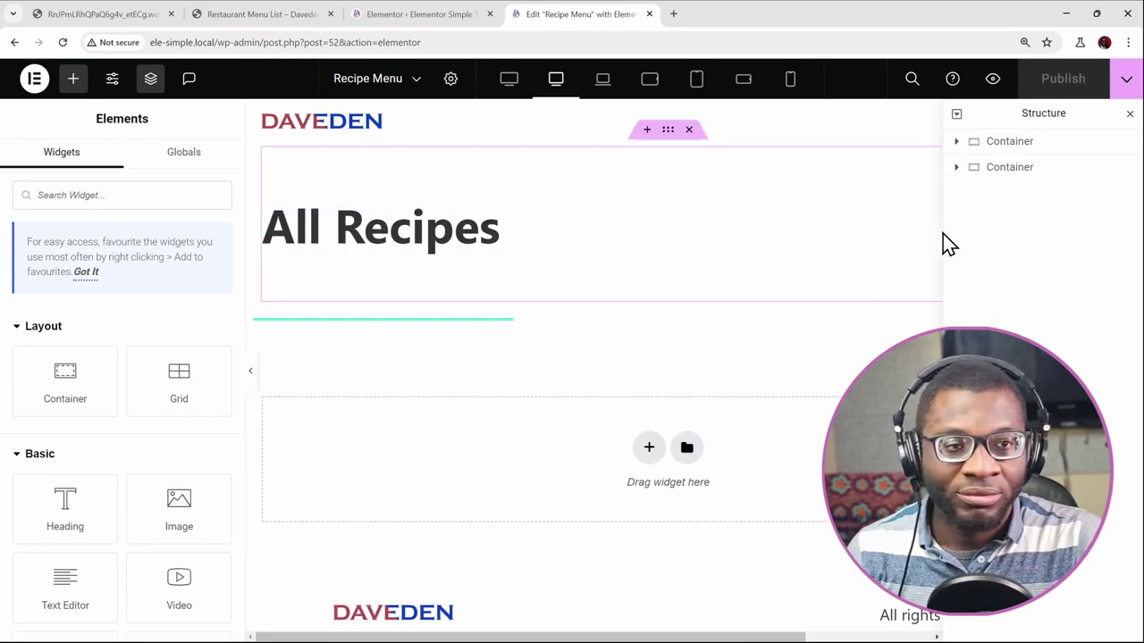
click(956, 168)
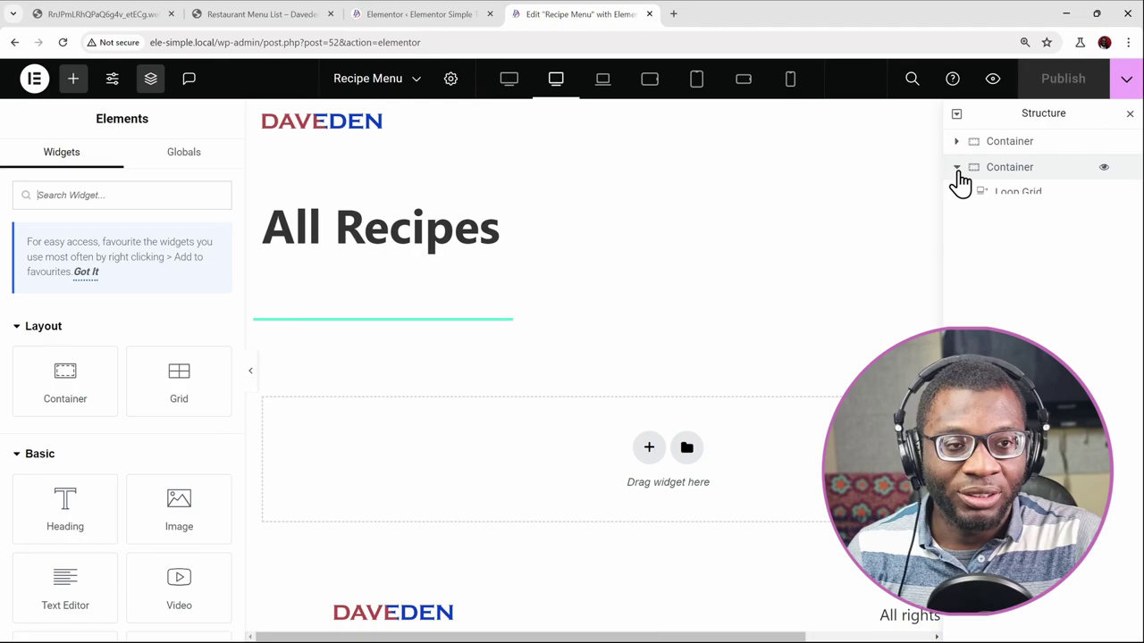
click(1016, 202)
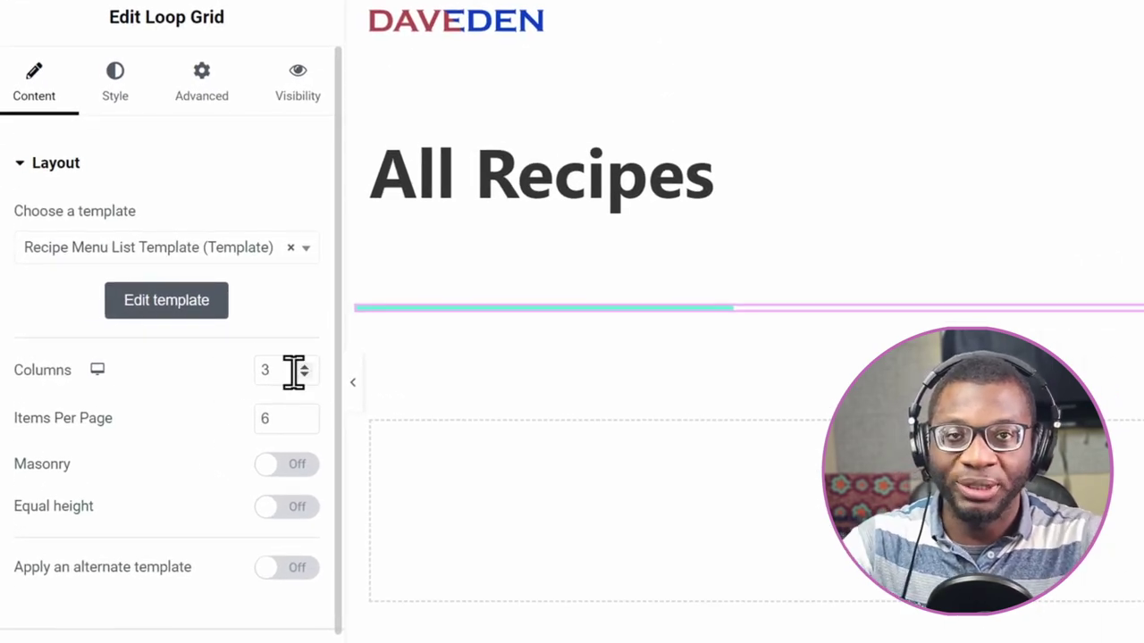
click(304, 377)
click(304, 377)
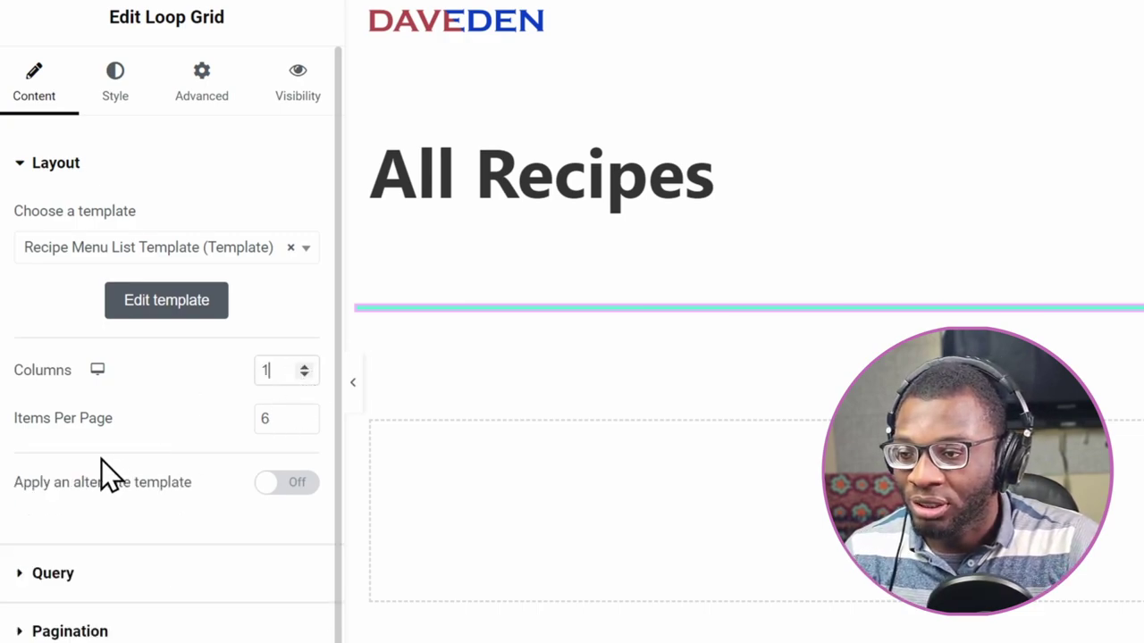
click(305, 426)
click(304, 426)
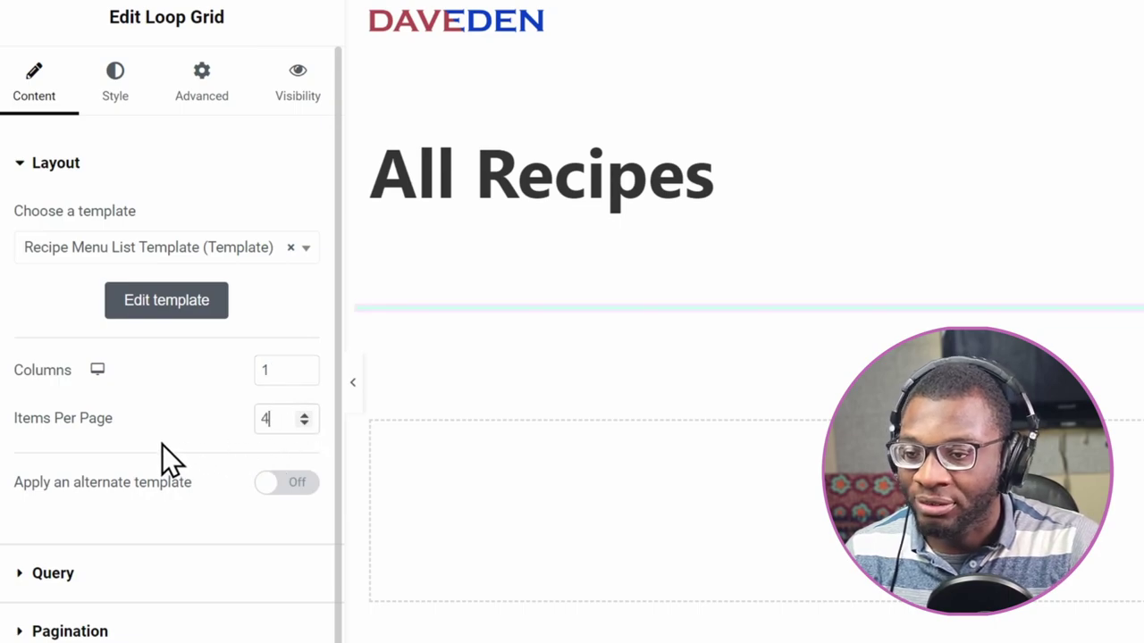
Set the Loop Grid's query source to Recipes and publish the Recipe Menu page
scroll(183, 469, down, 1)
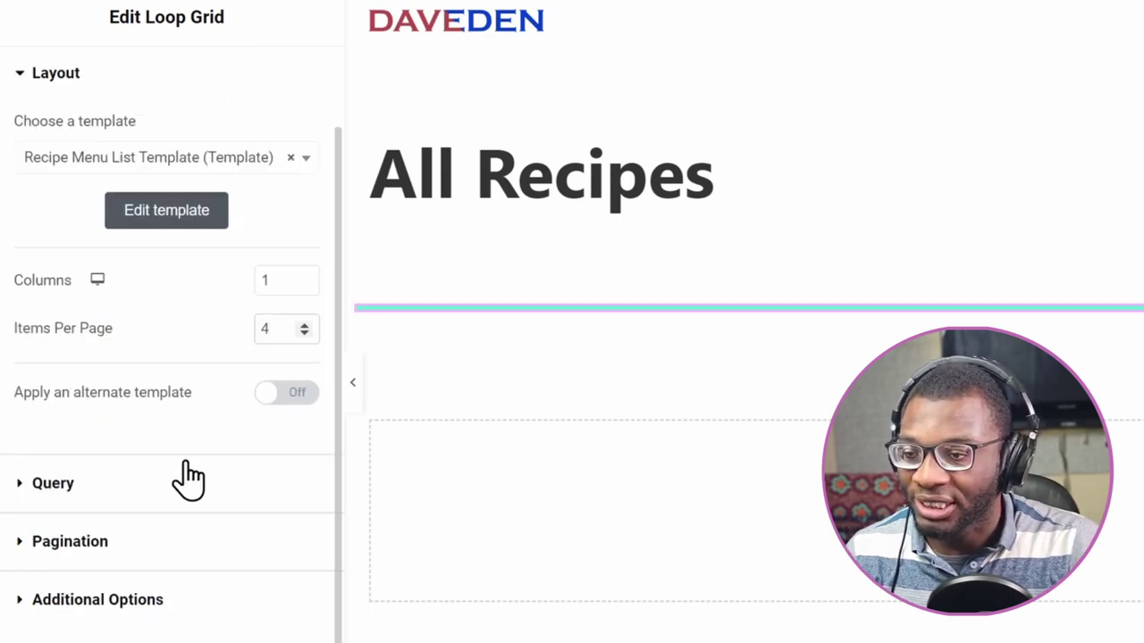
click(100, 483)
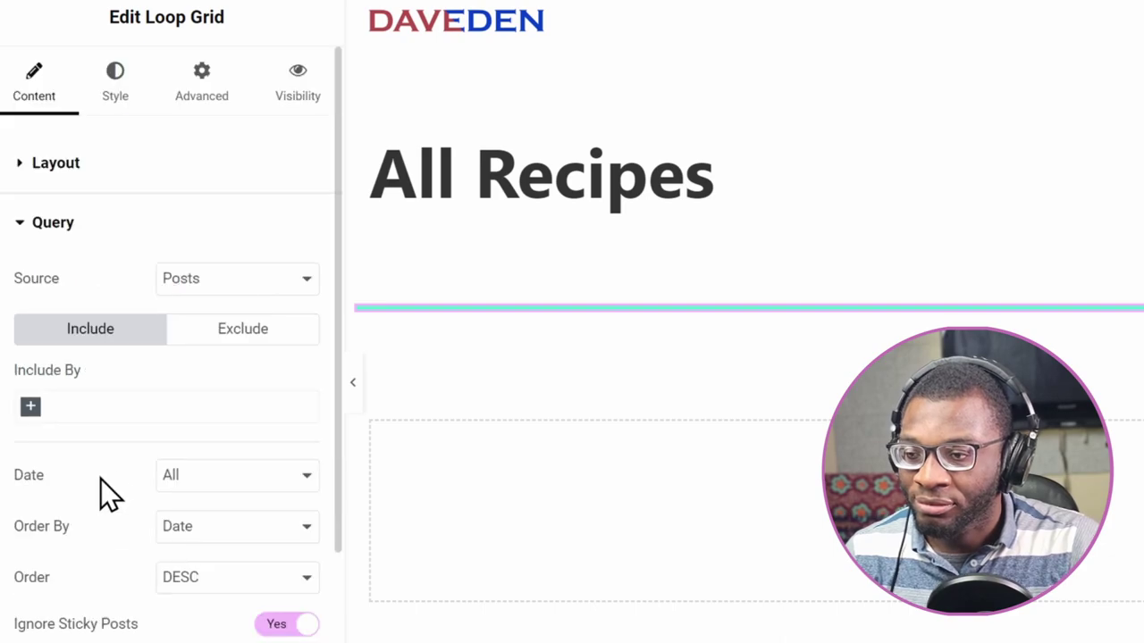
click(208, 280)
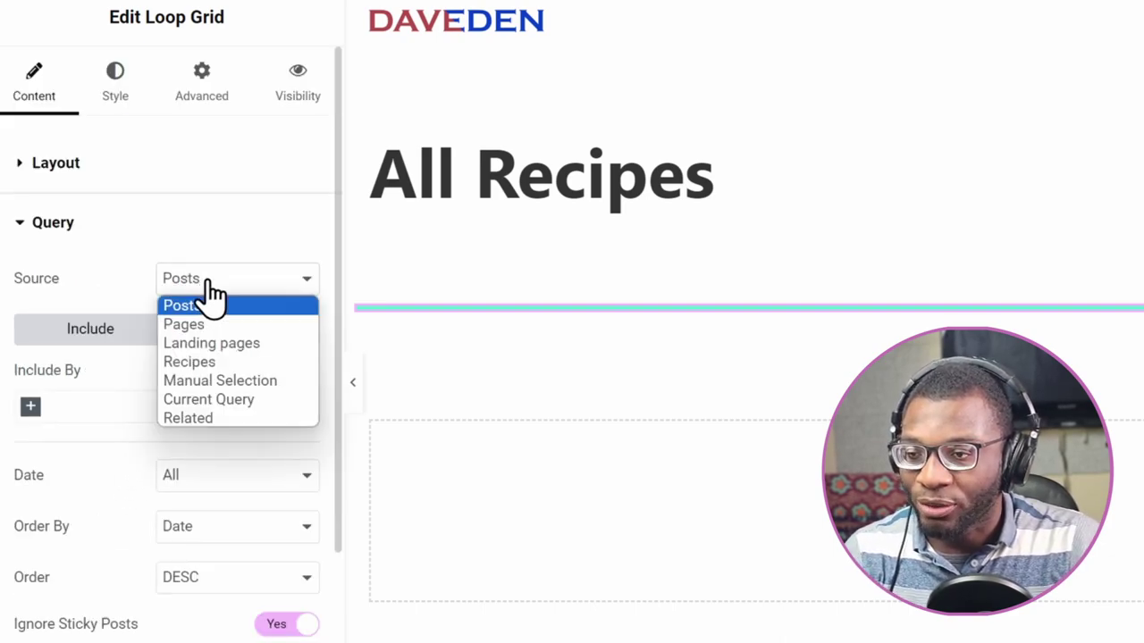
click(234, 362)
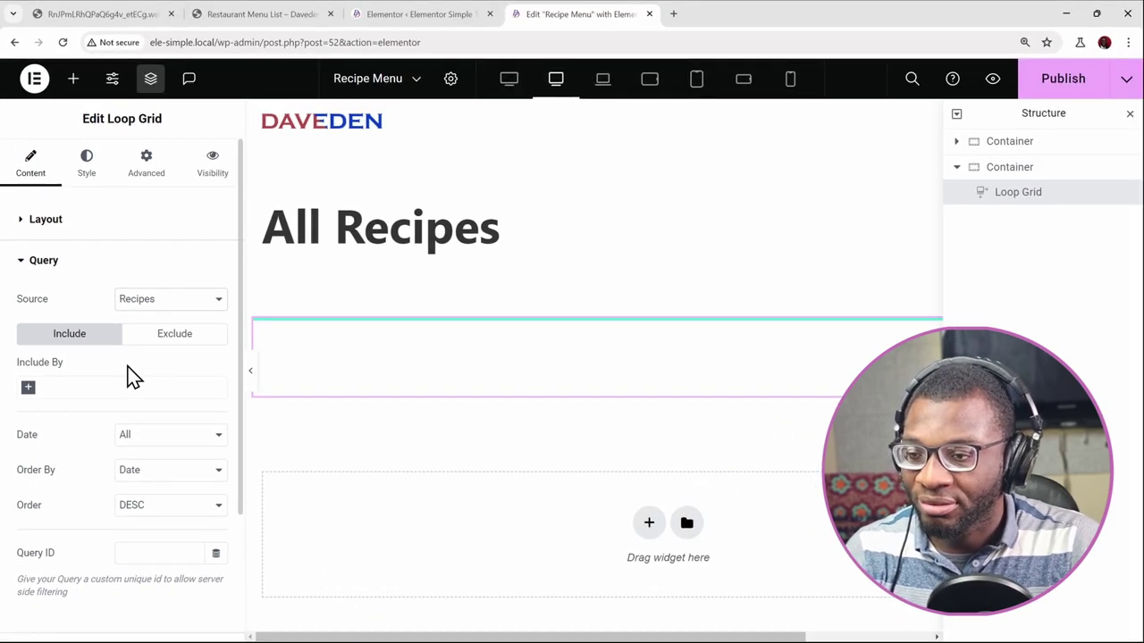
click(1043, 88)
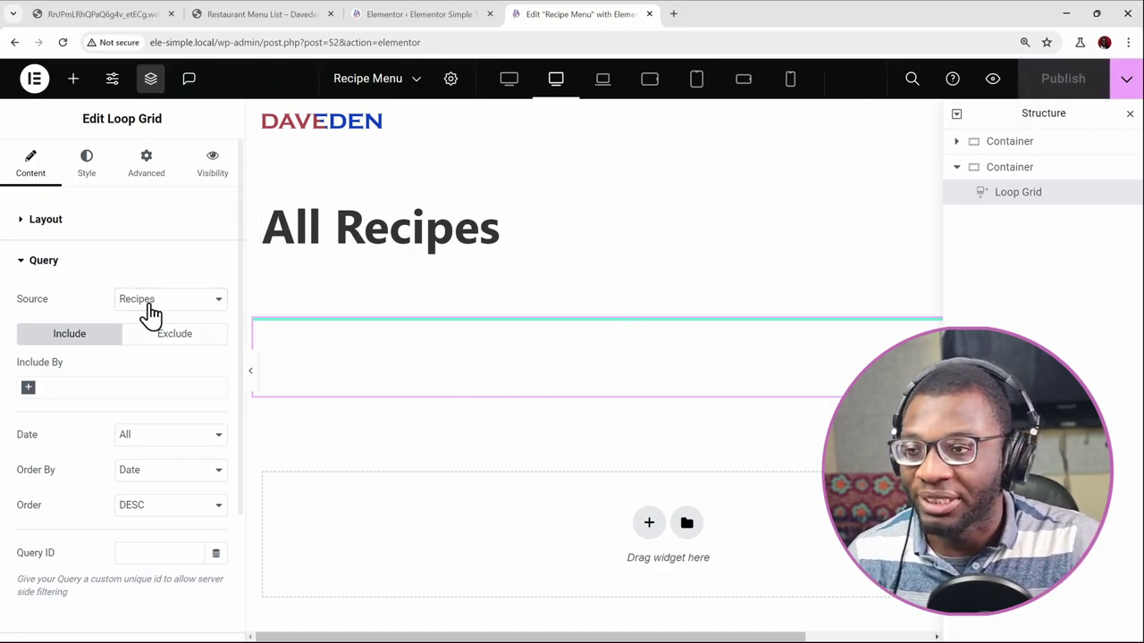
Open the Loop Grid's template for editing, consult the All Recipes reference image, and return to the template
click(50, 221)
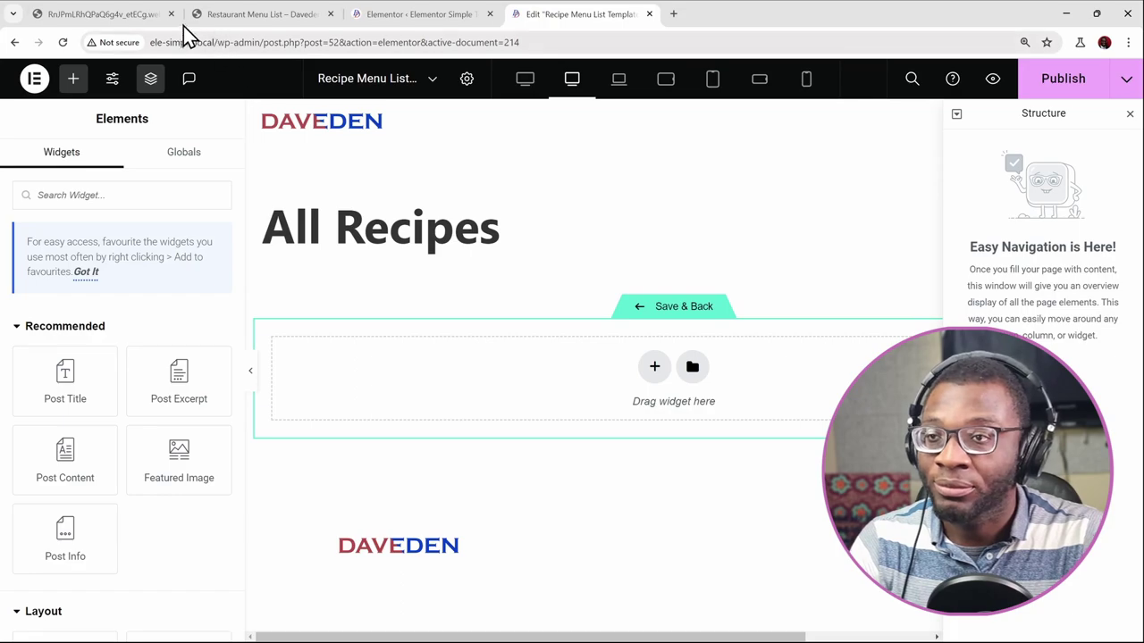
click(135, 17)
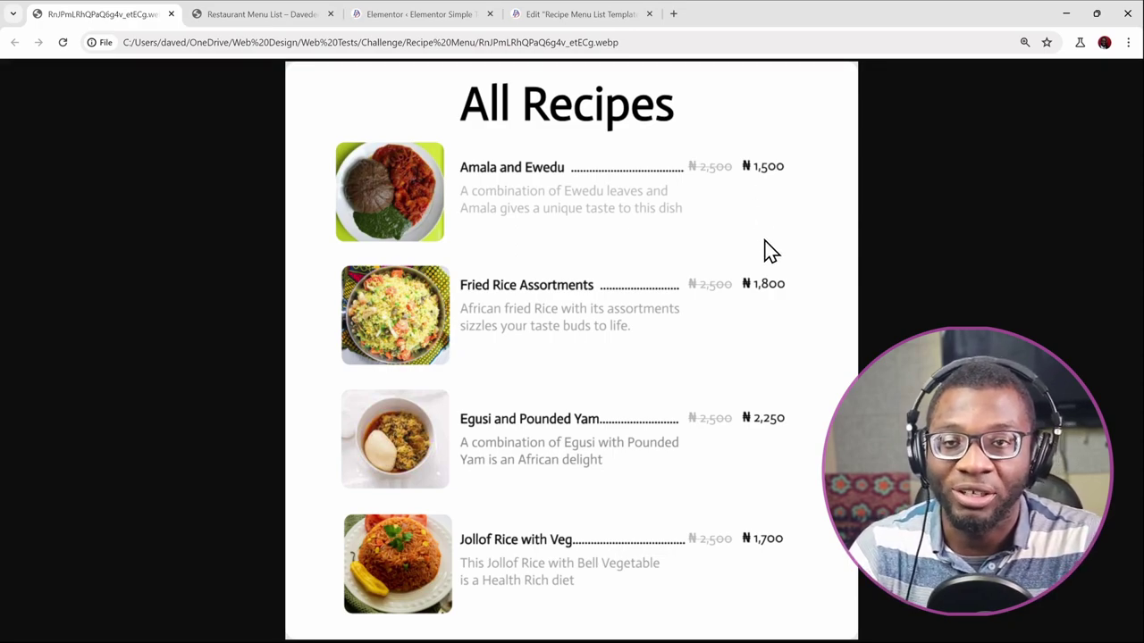
click(582, 14)
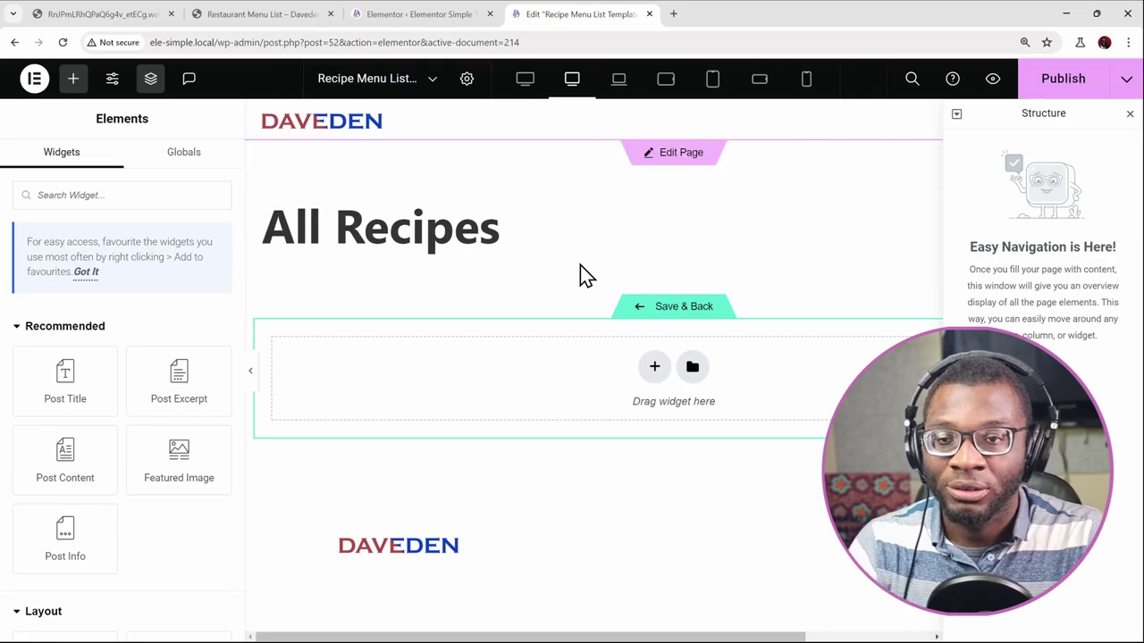
Add a Grid container with two side-by-side columns to the empty loop template
click(651, 371)
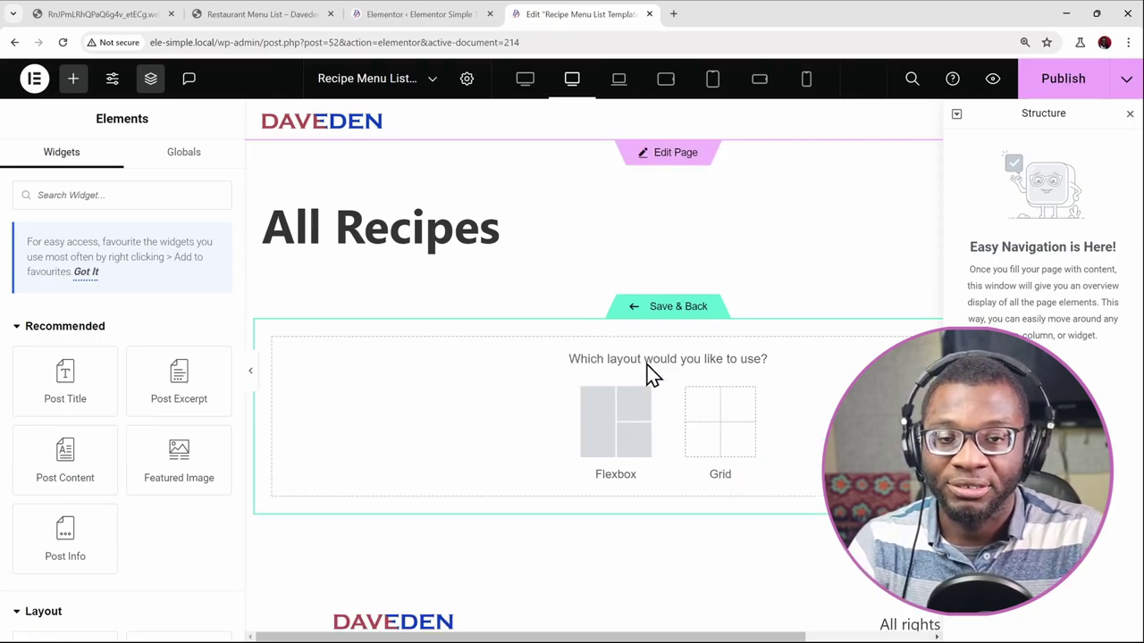
click(719, 432)
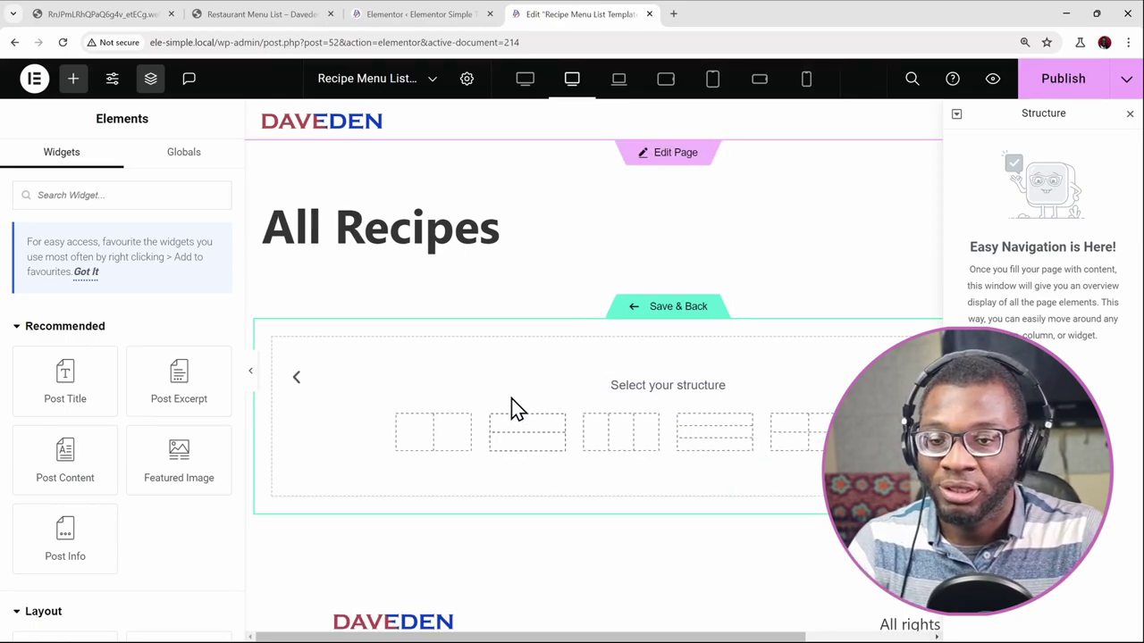
click(440, 440)
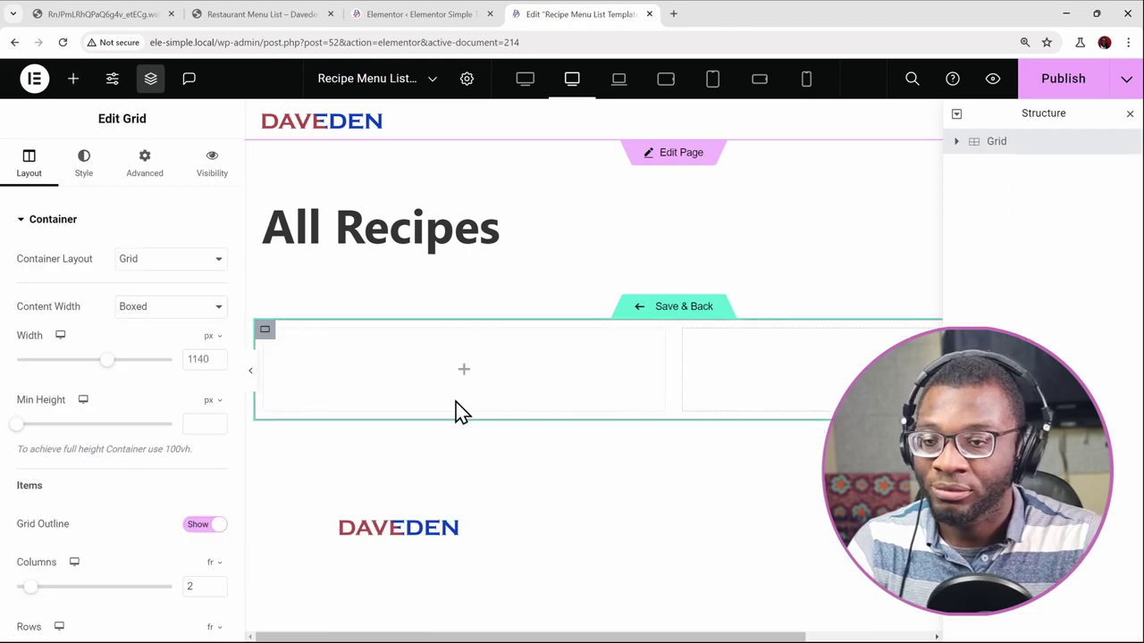
Place an Image widget in the grid's first cell and a Container in its second cell
click(73, 80)
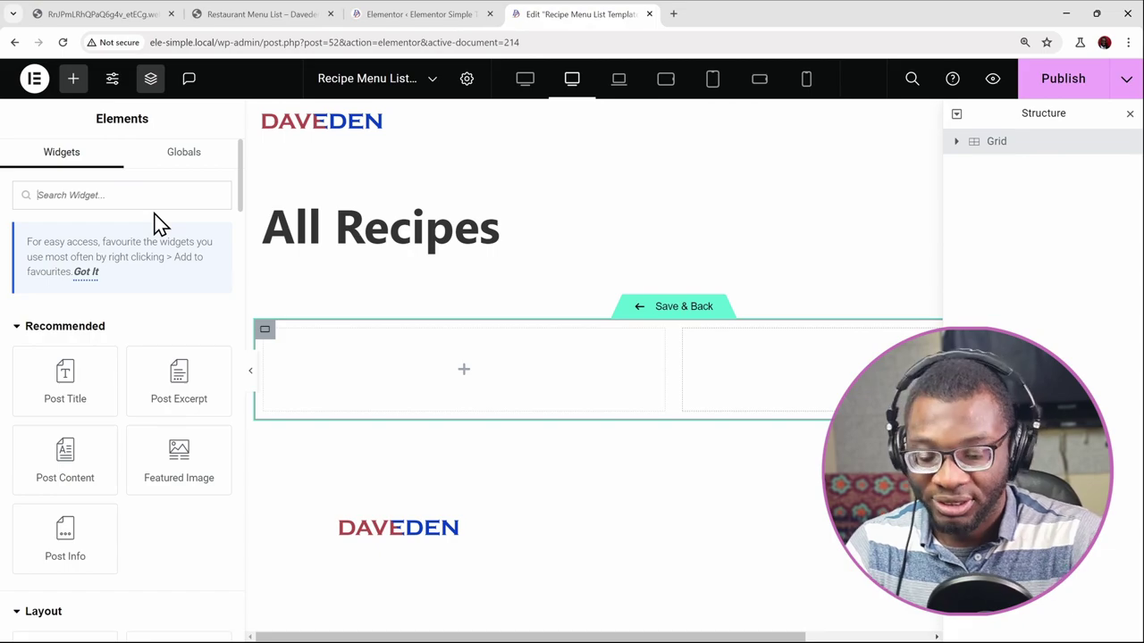
text(image)
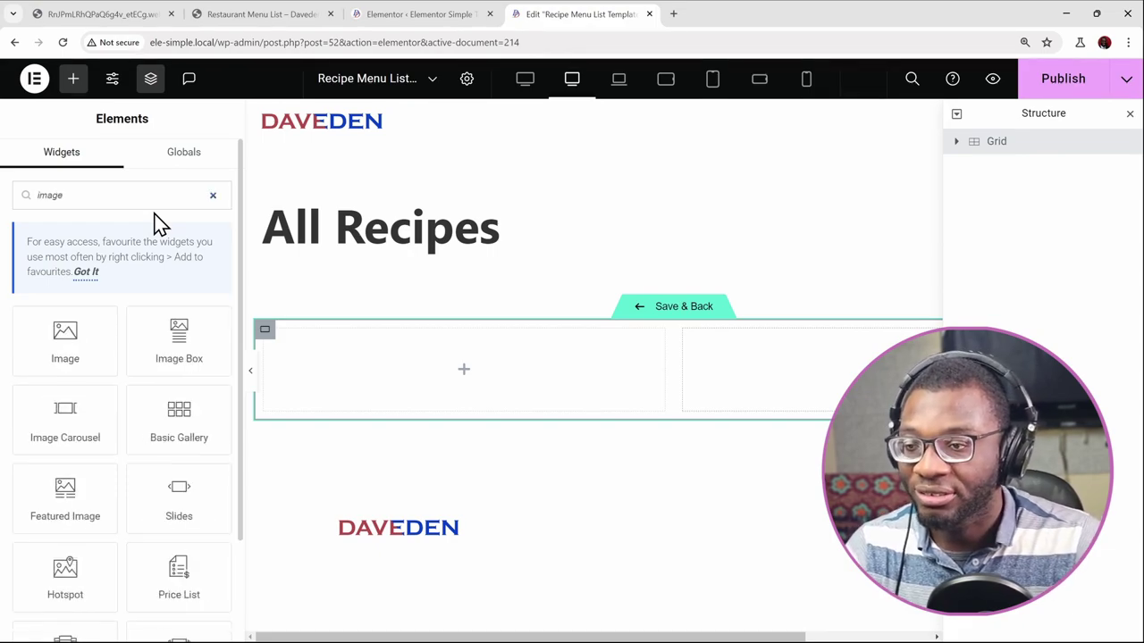
click(89, 350)
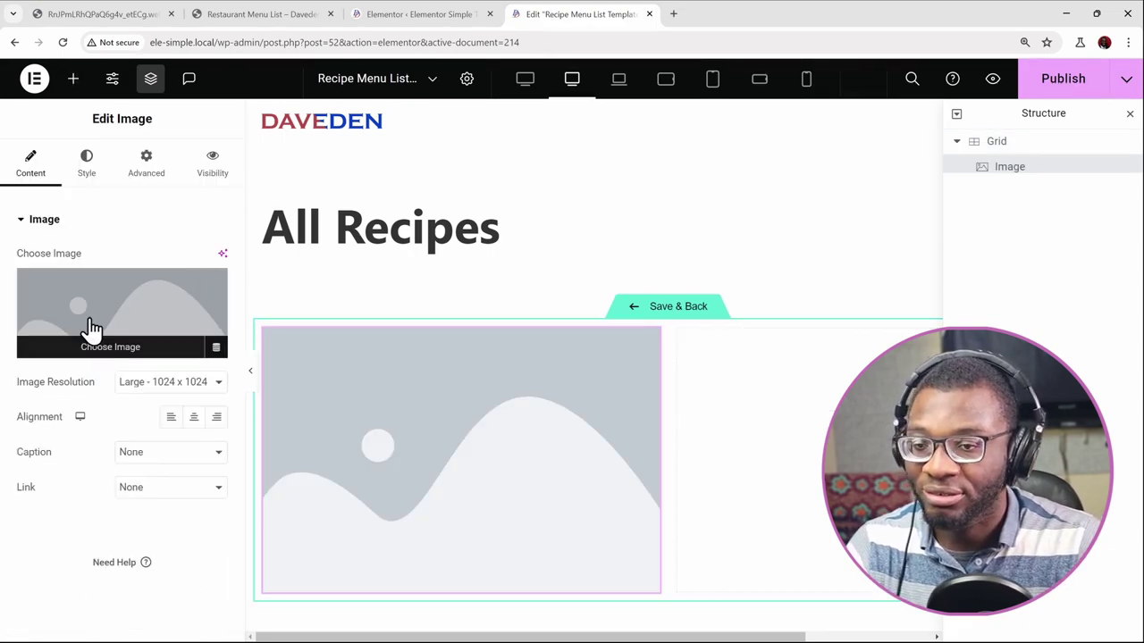
click(74, 81)
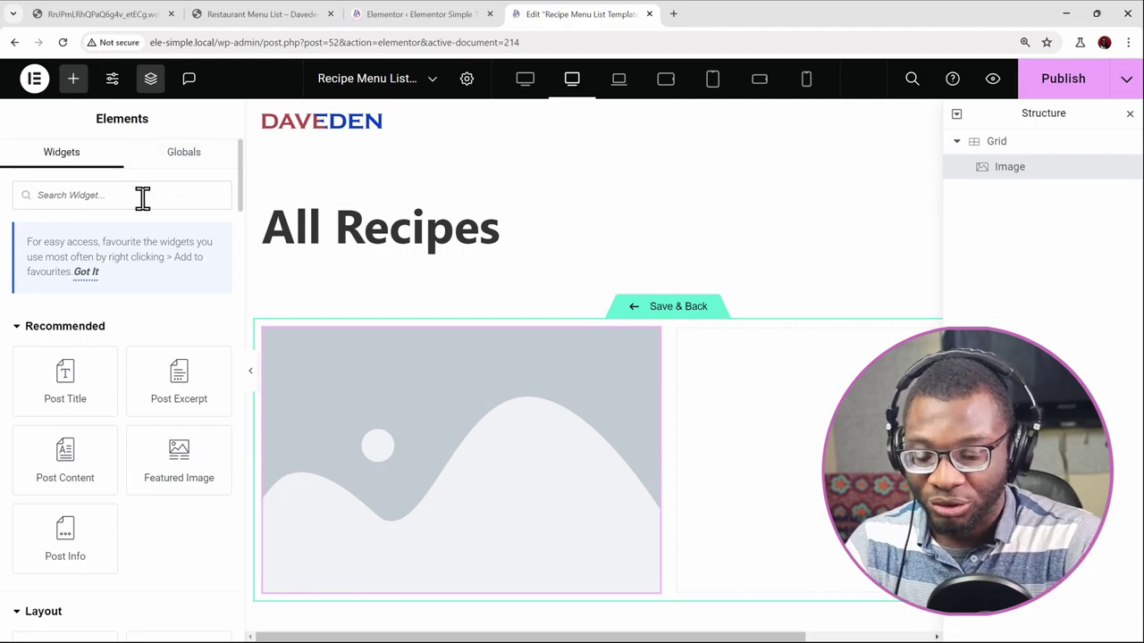
text(conta)
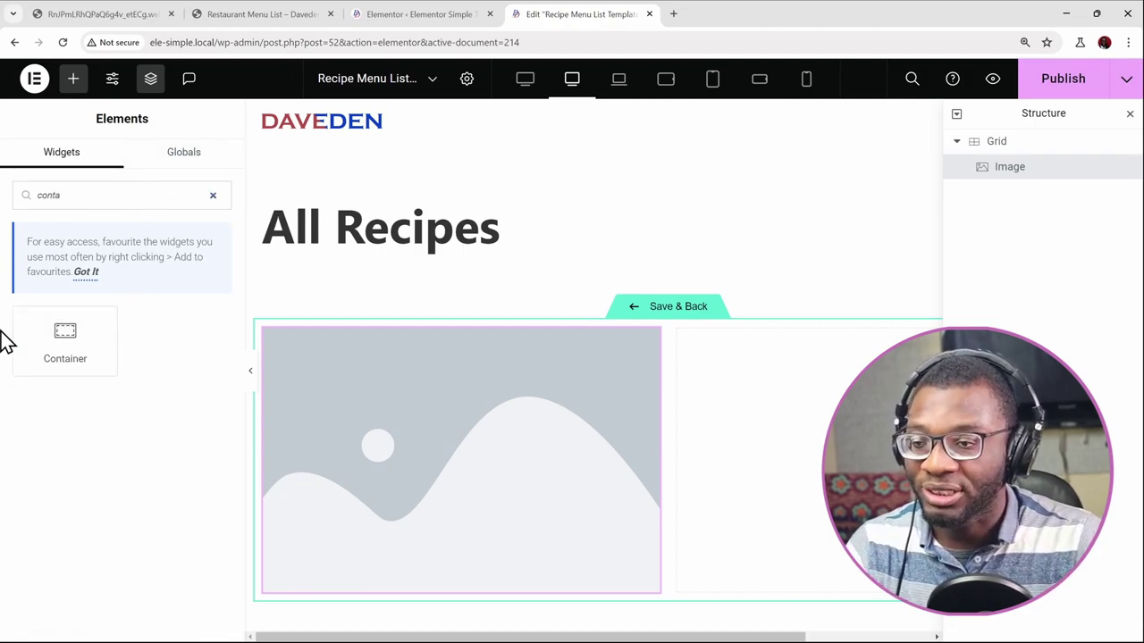
click(40, 339)
Add a Heading widget inside the nested container and duplicate it three times
click(73, 79)
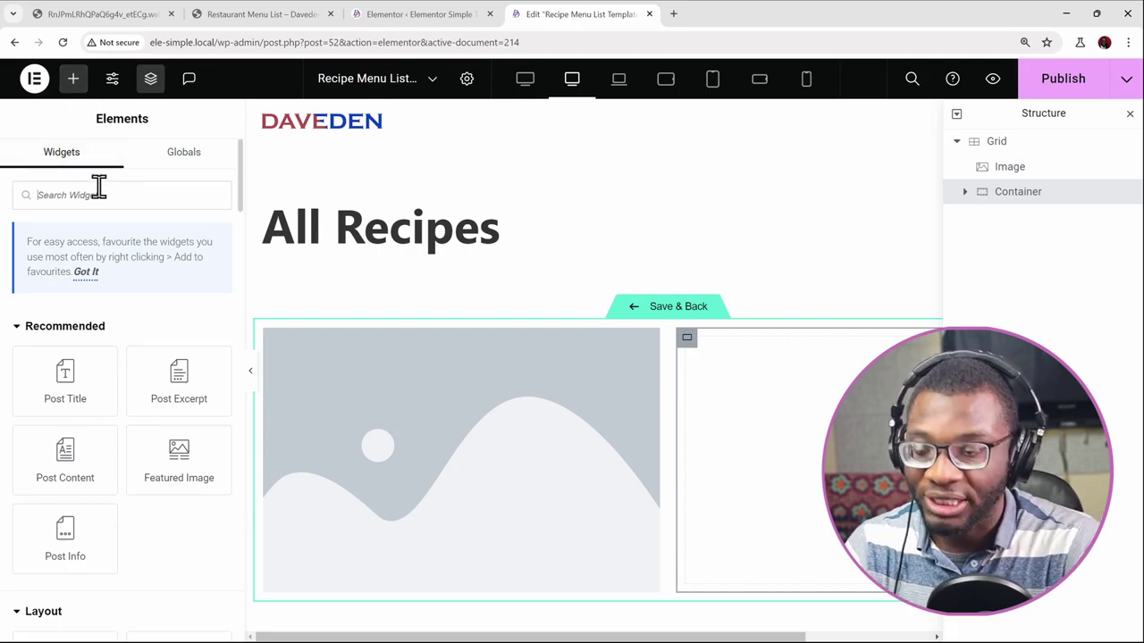
text(heading)
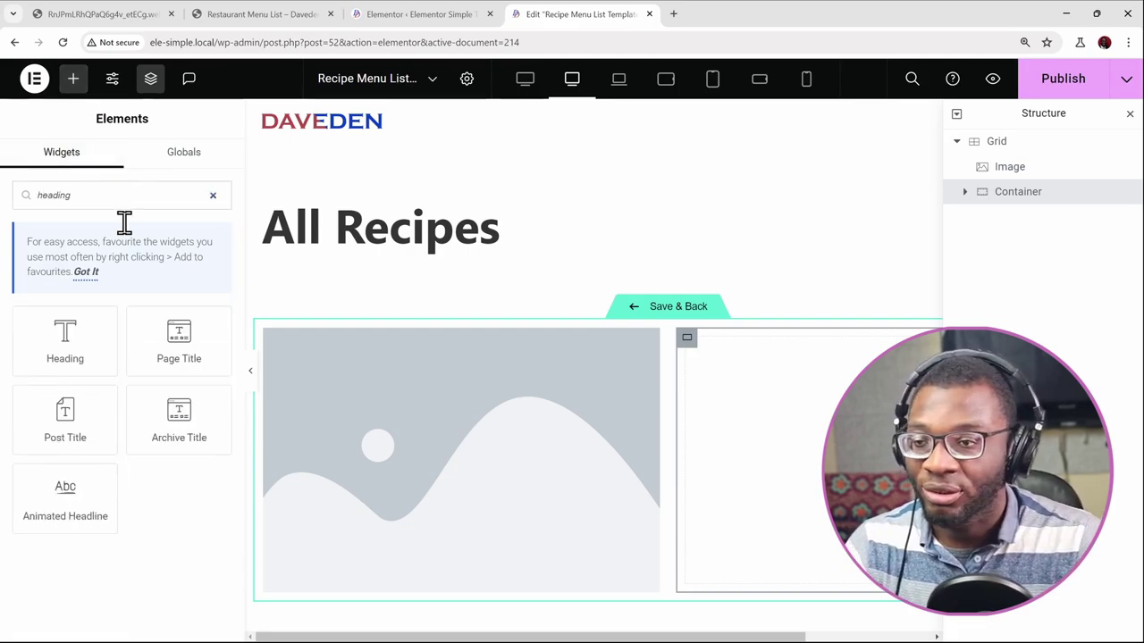
click(67, 341)
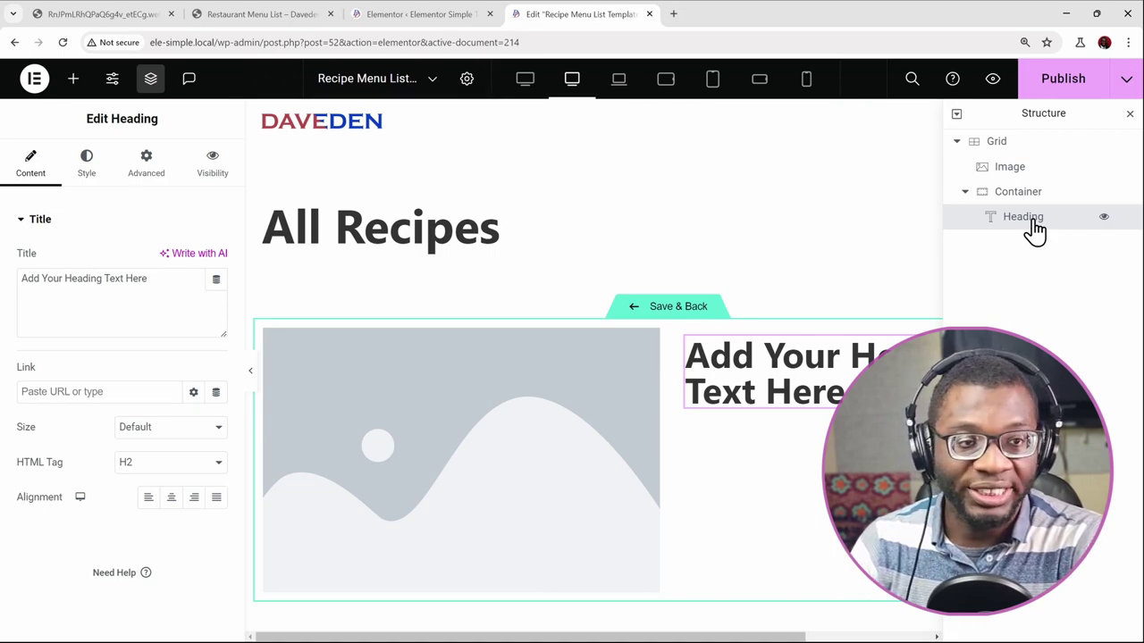
key(ctrl+d)
key(ctrl+d)
key(ctrl+d)
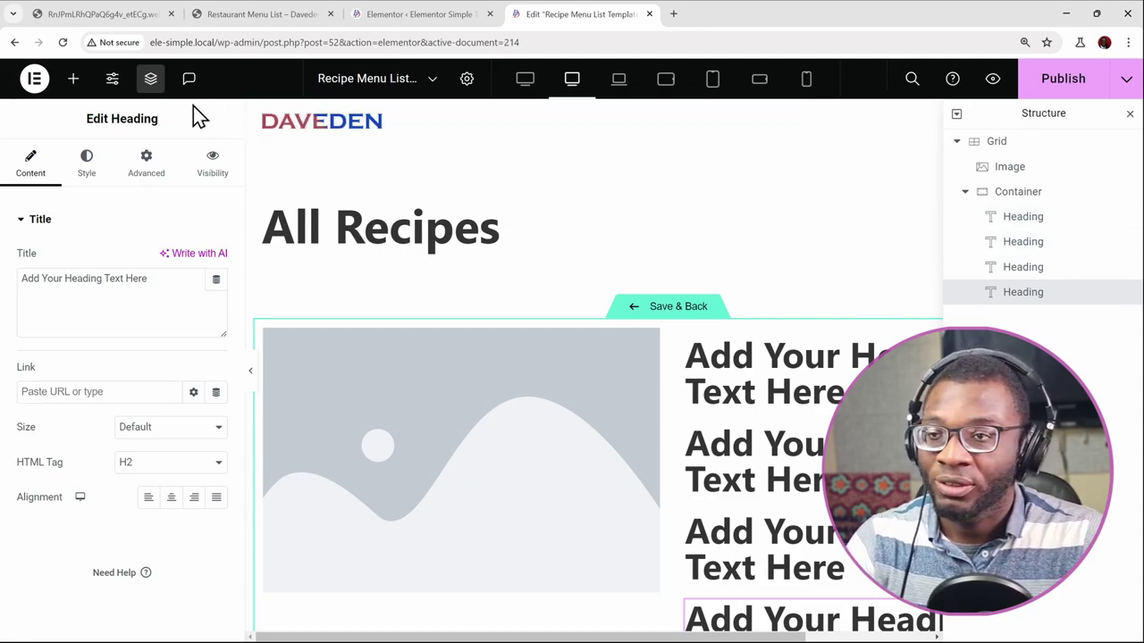
Add a Text Editor widget below the four headings in the nested container
click(73, 79)
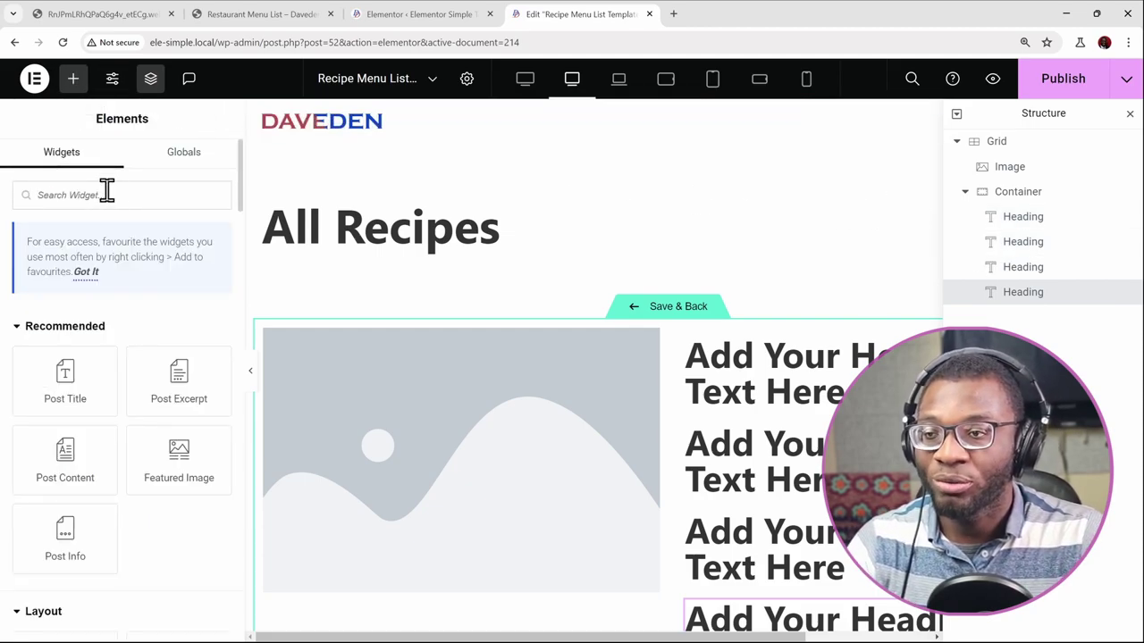
text(di)
key(BackSpace)
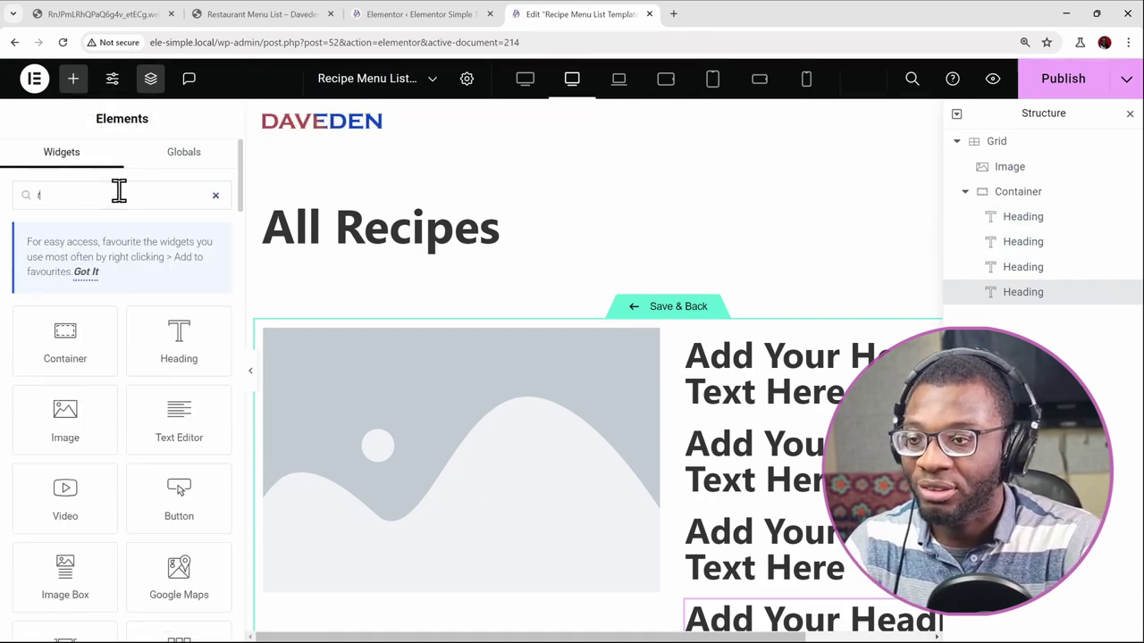
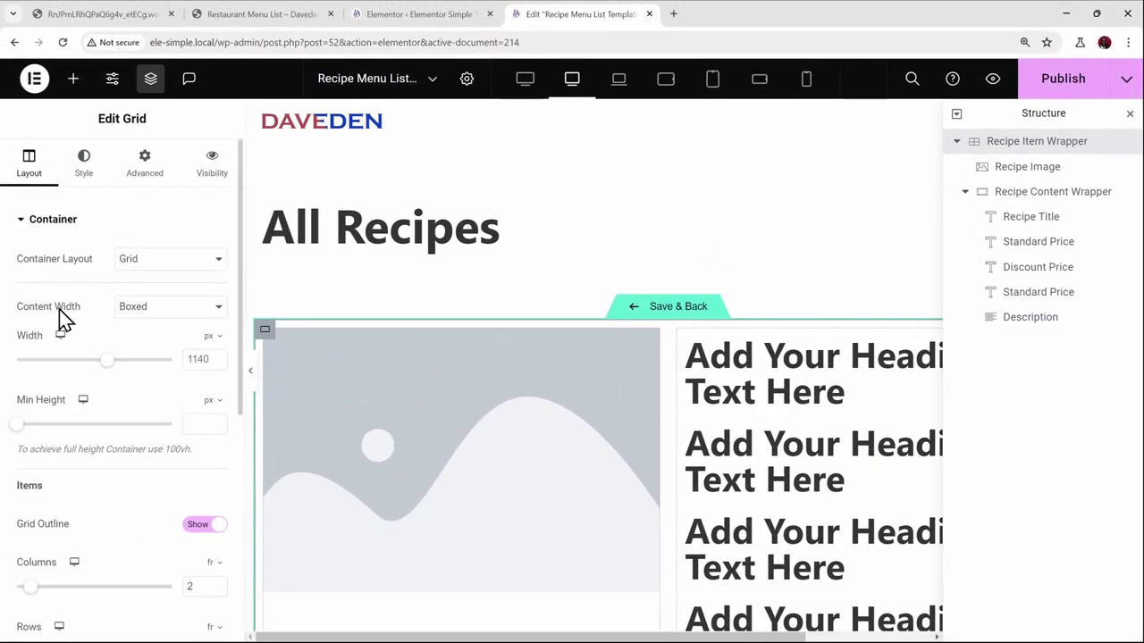
Set the Recipe Item Wrapper grid's content width to Full Width and hide its grid outline
click(150, 312)
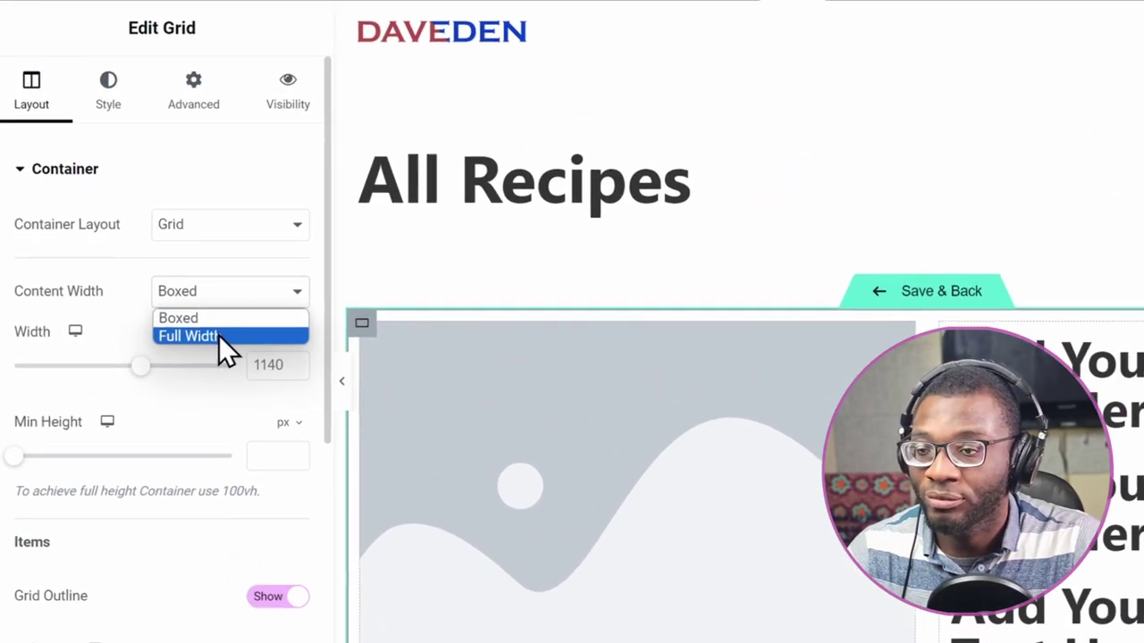
click(219, 335)
scroll(202, 325, down, 2)
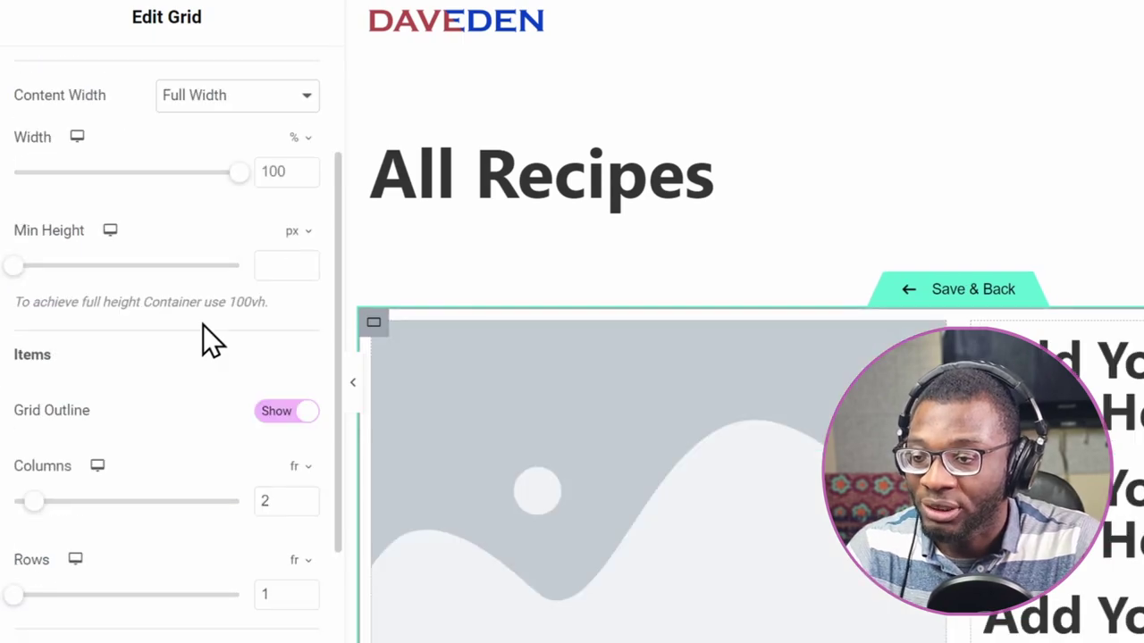
scroll(202, 325, down, 2)
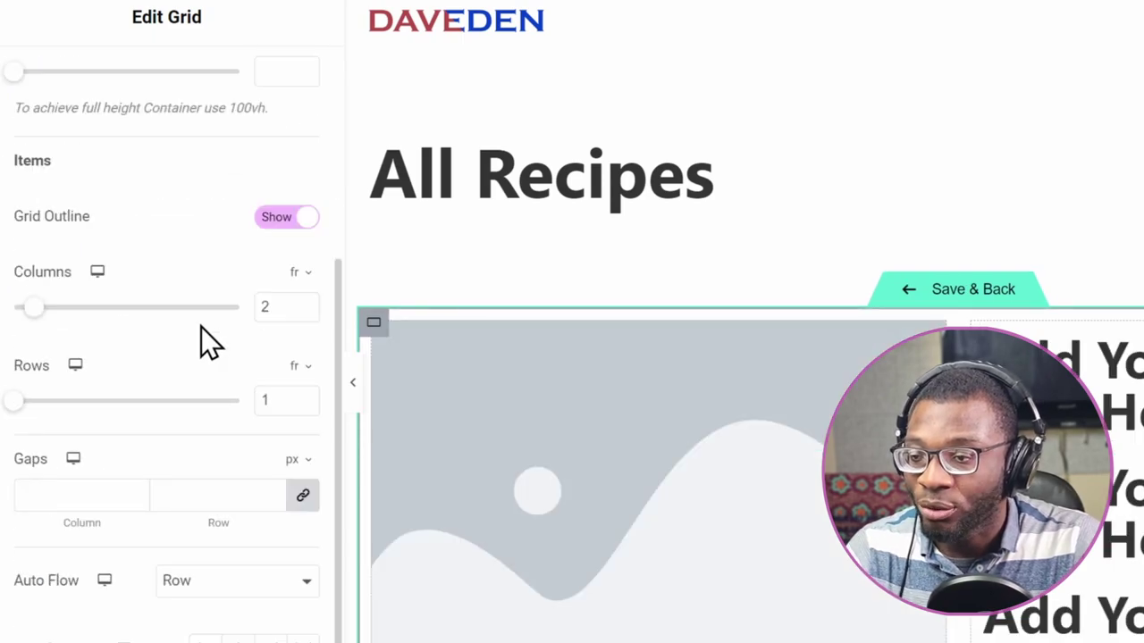
click(268, 224)
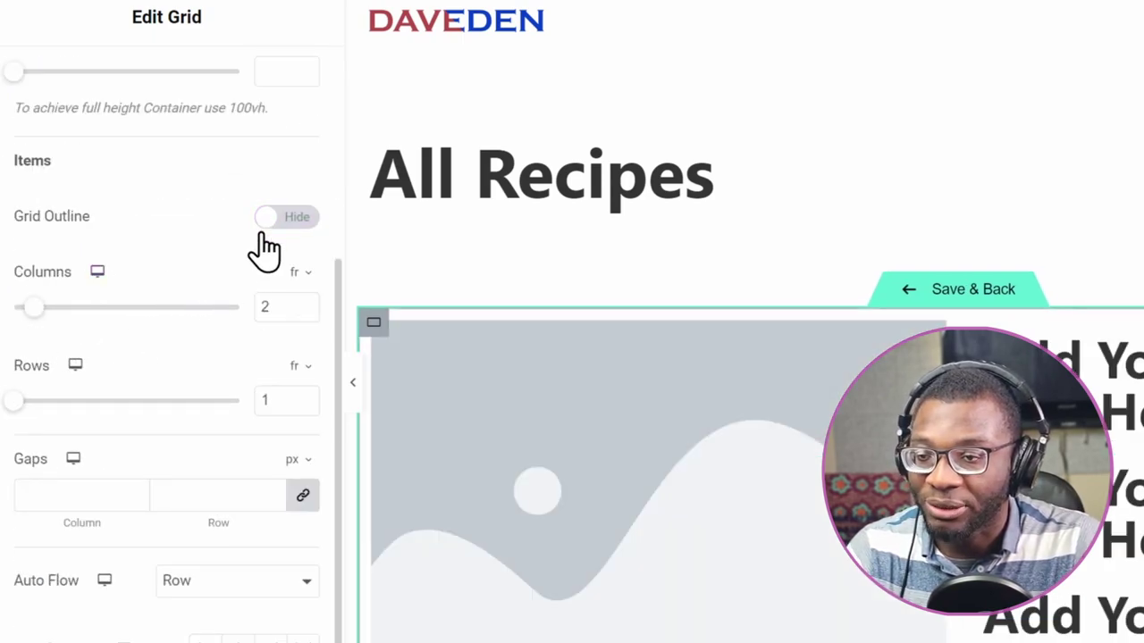
Give the Recipe Item Wrapper grid a custom column definition of min(100%, 10rem) minmax(0,1fr)
click(307, 275)
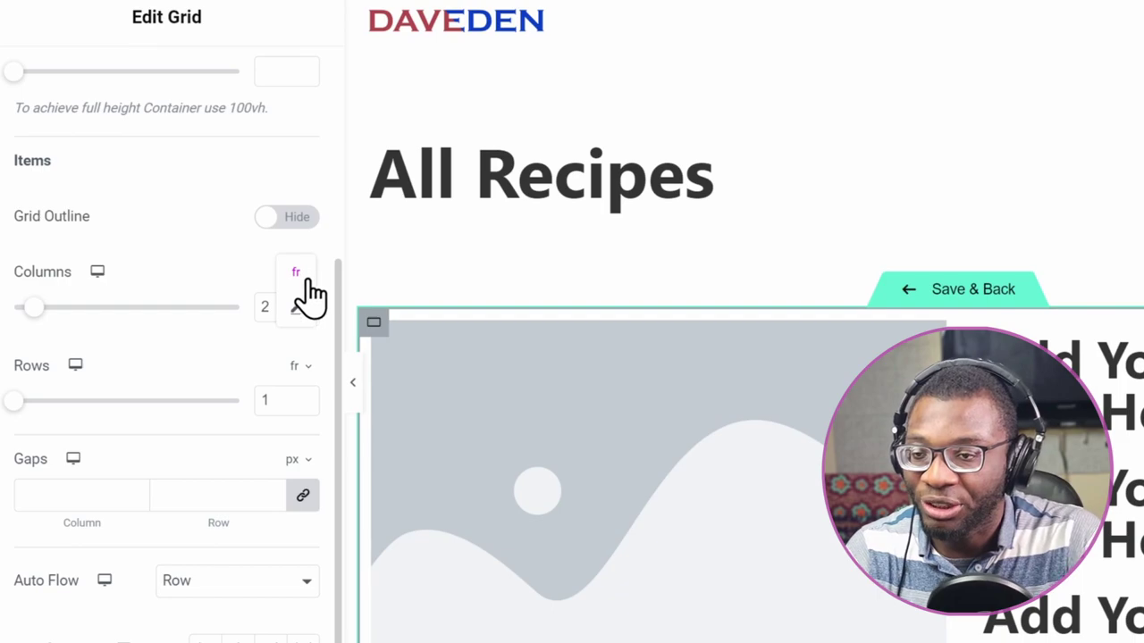
click(296, 308)
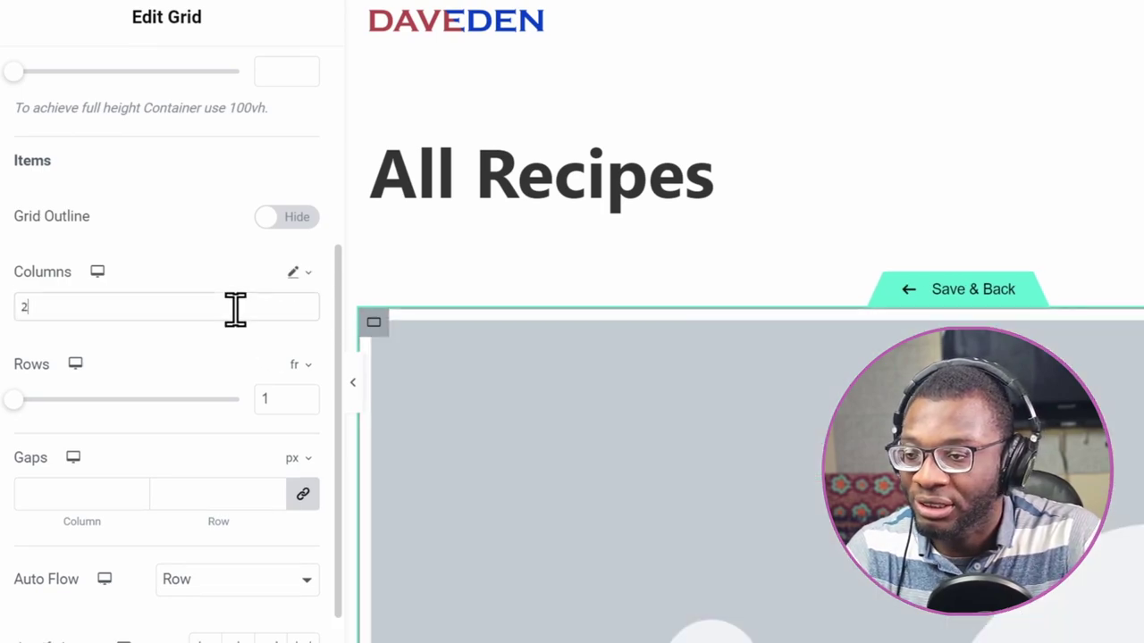
double_click(259, 305)
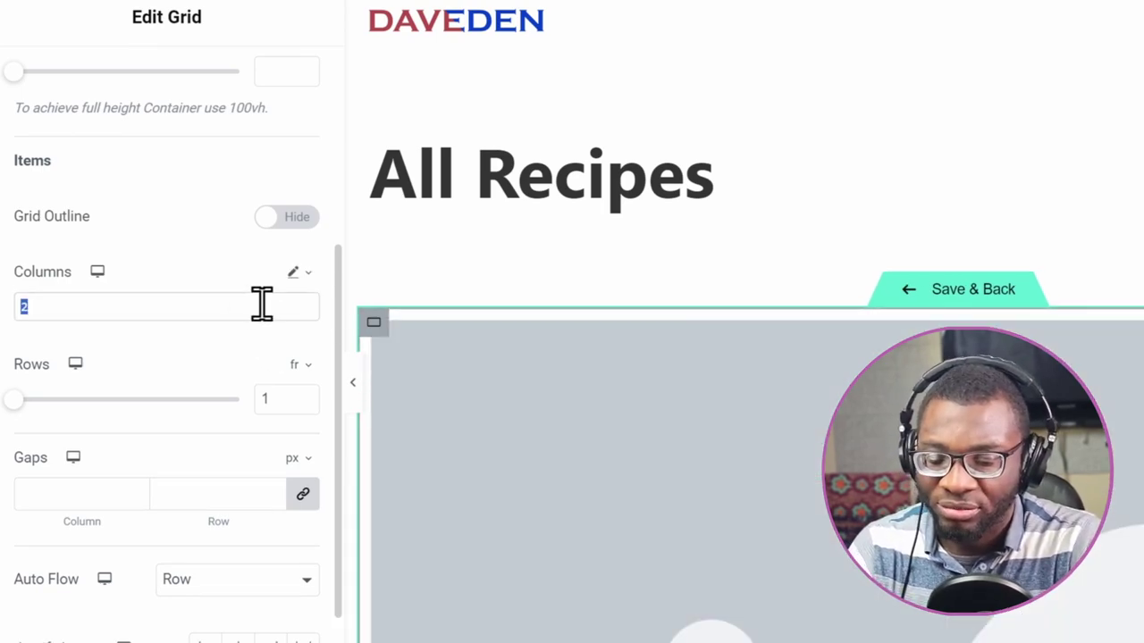
key(BackSpace)
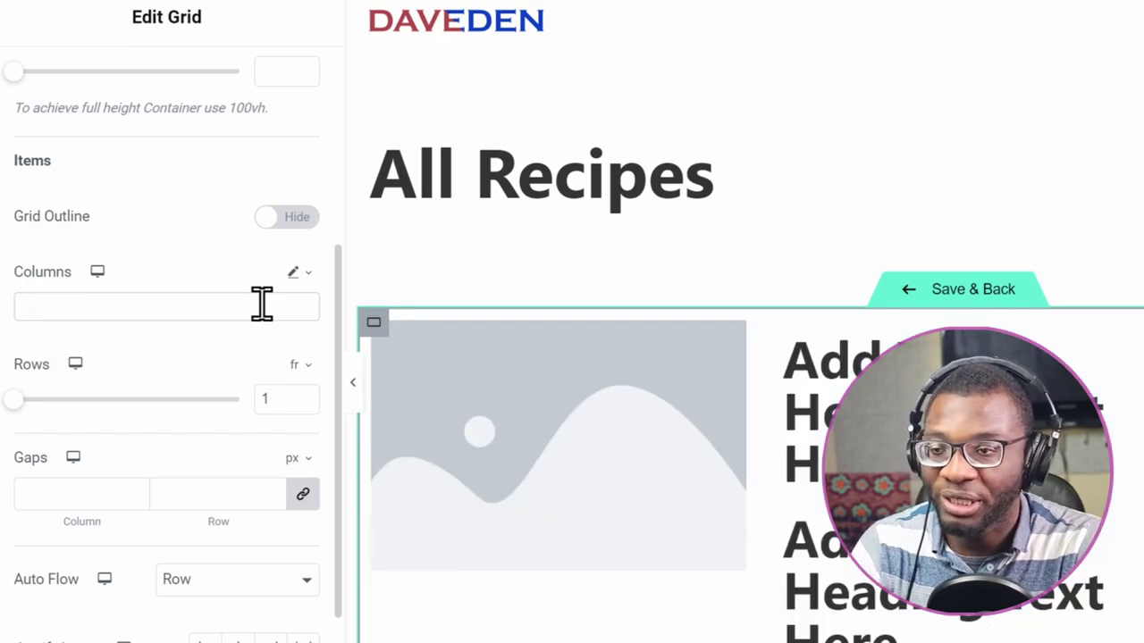
text(min)
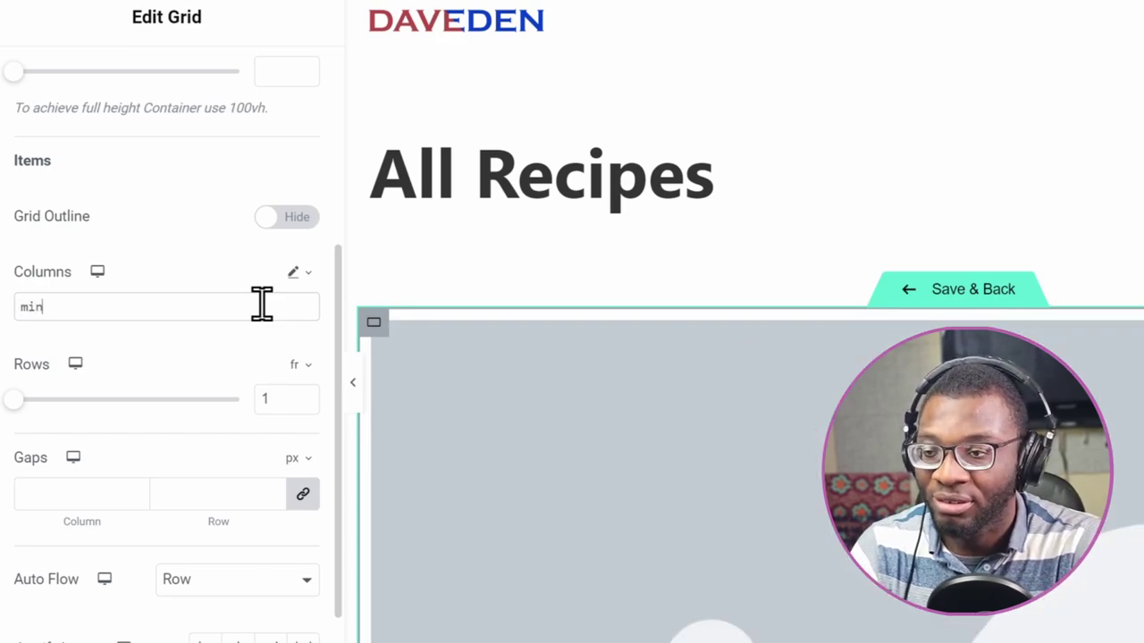
text((100%,)
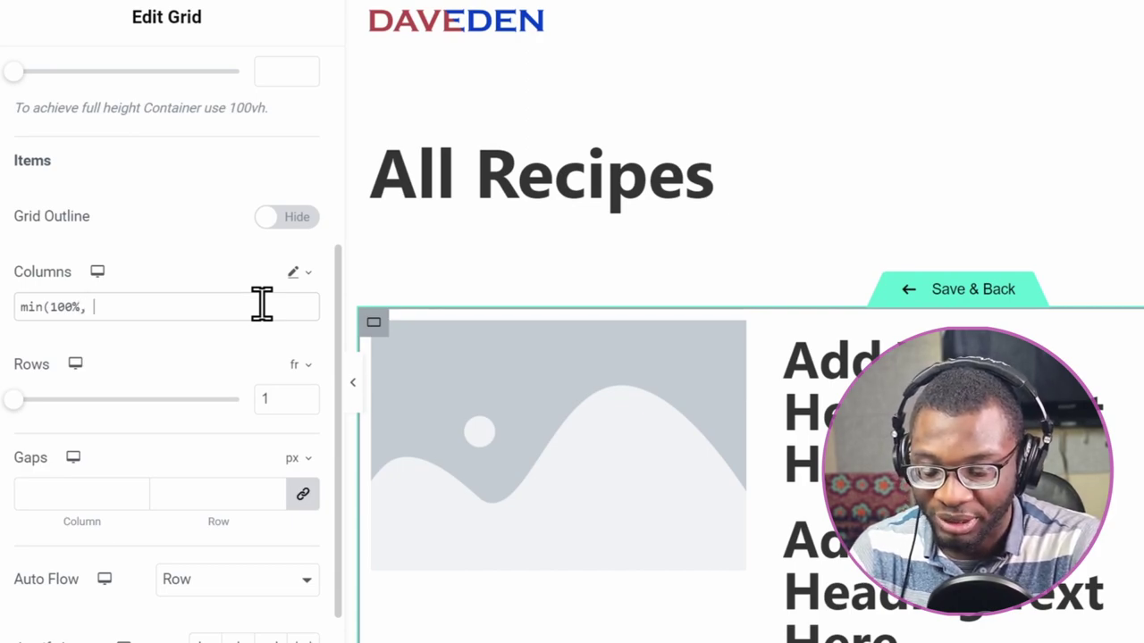
text( 10rem)
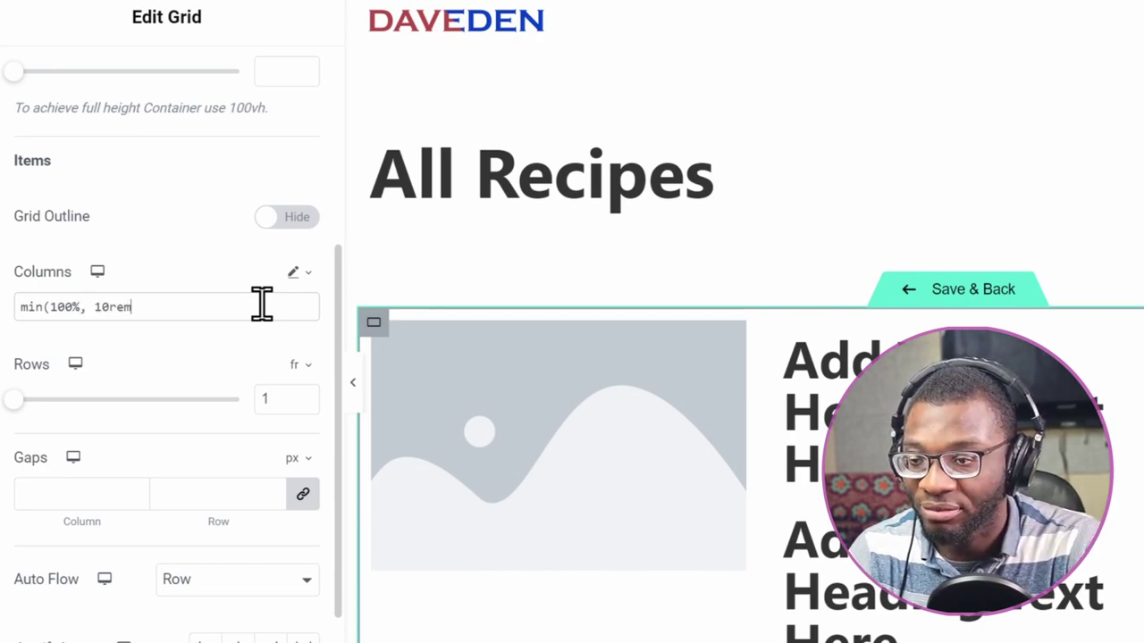
text())
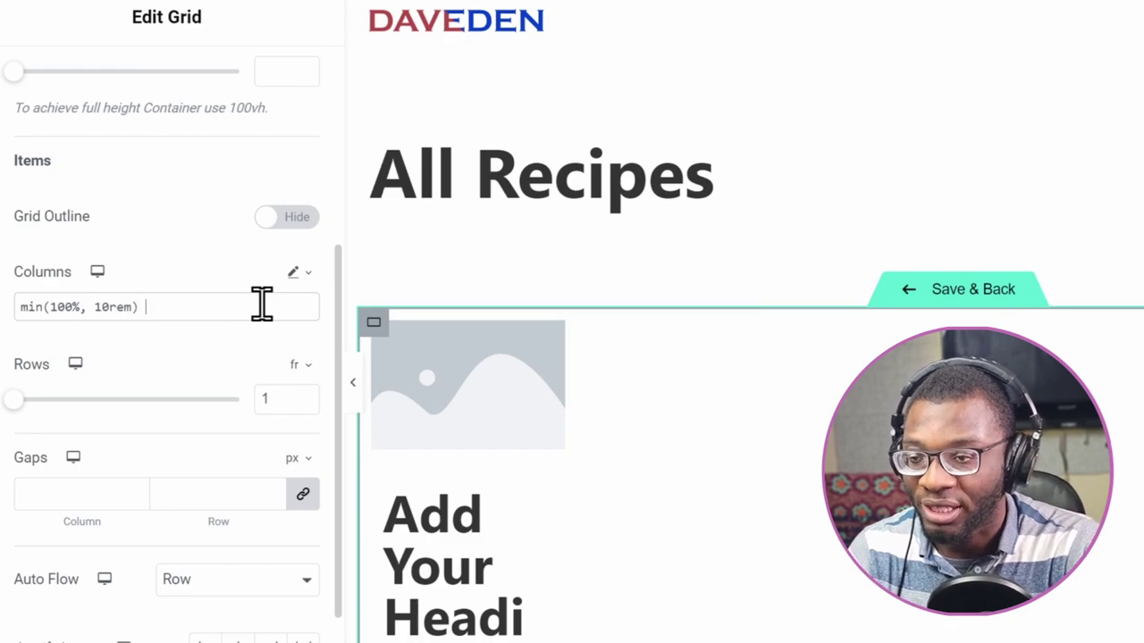
text( 1fr)
key(BackSpace)
key(BackSpace)
key(BackSpace)
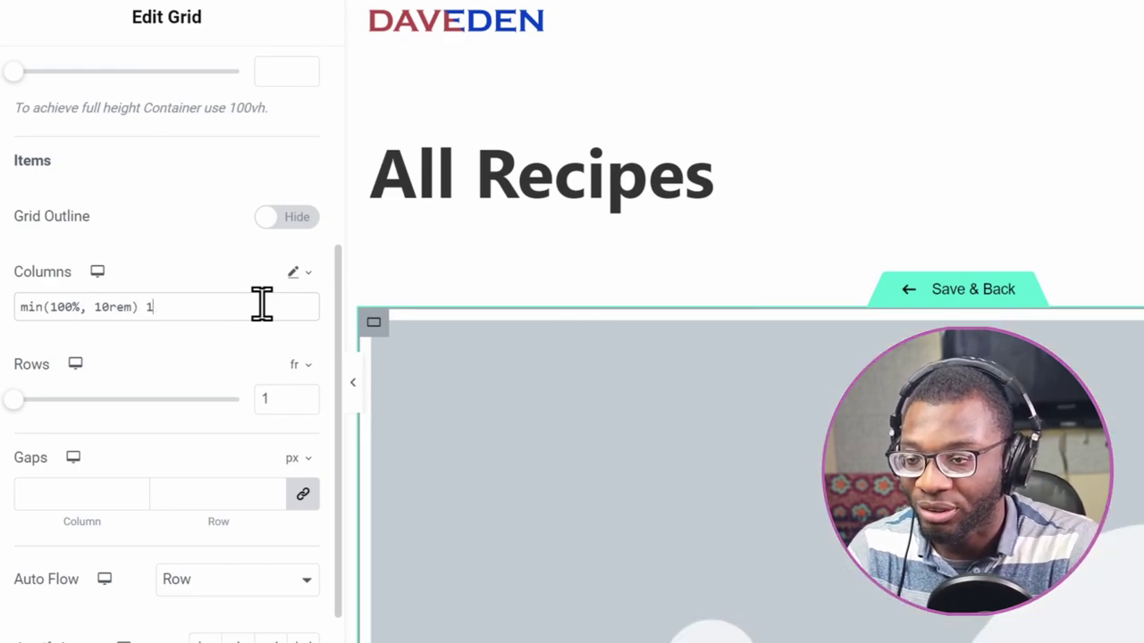
text(minma)
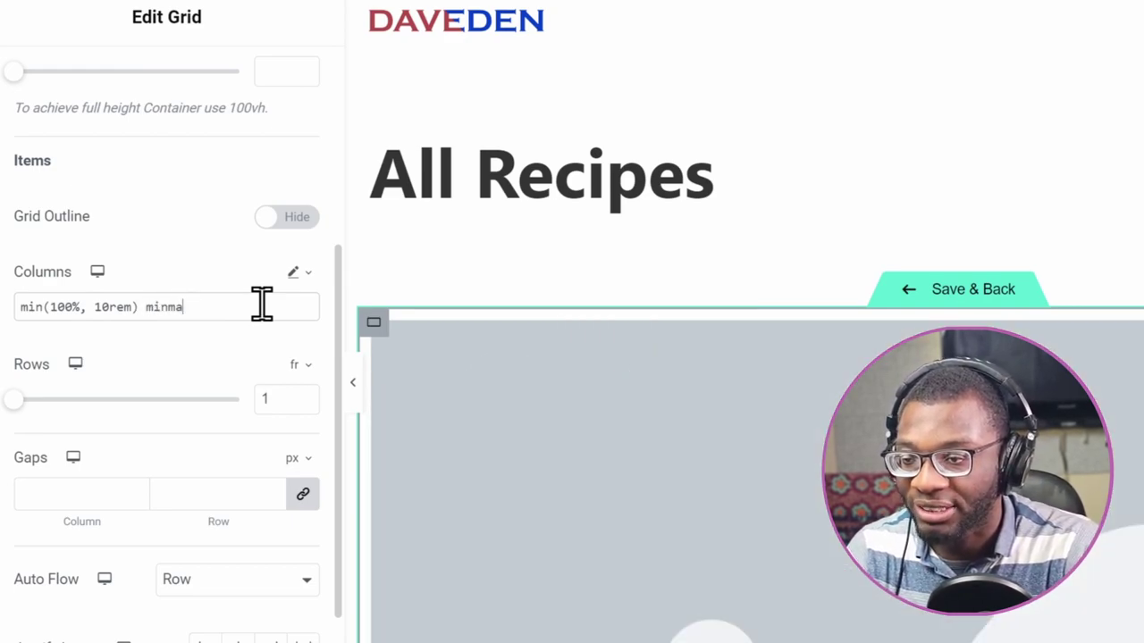
text(x(0,1f)
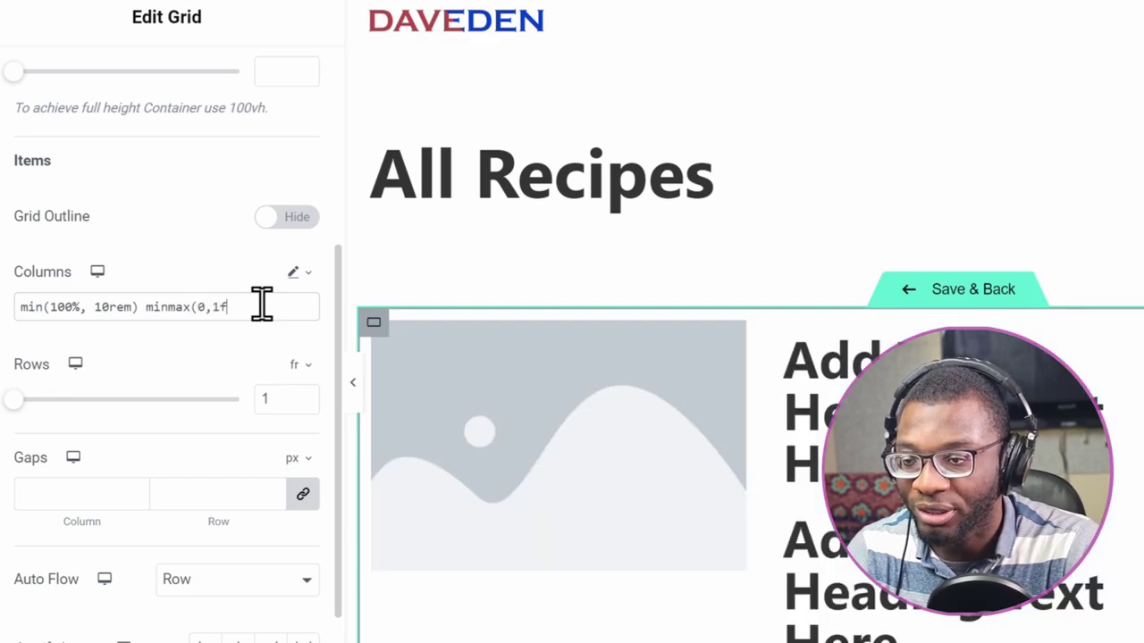
text(r))
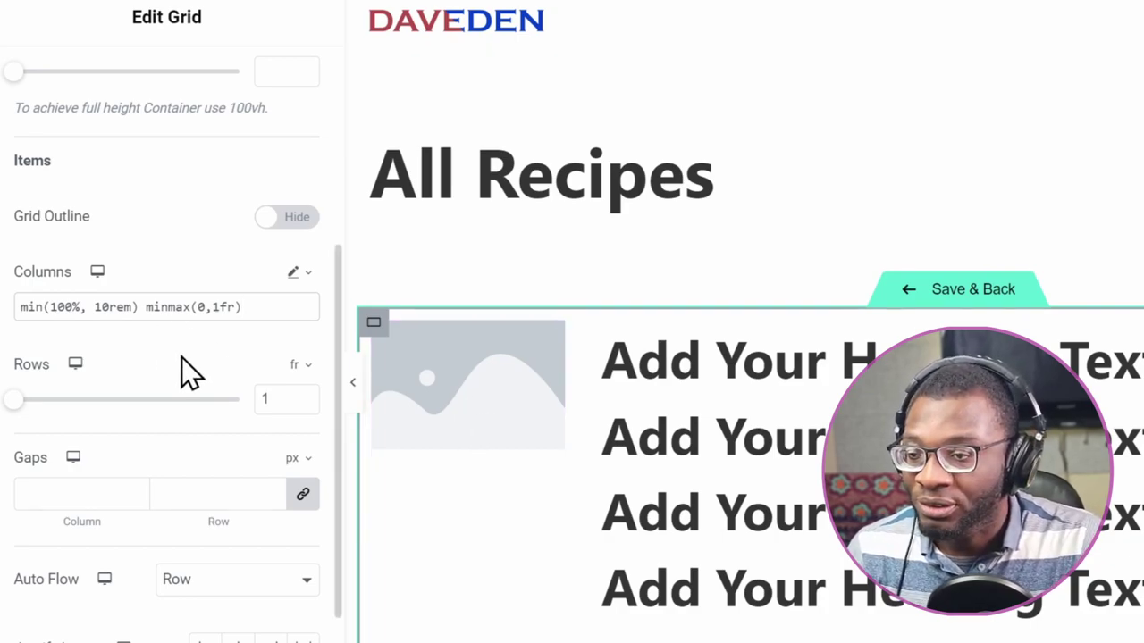
Set the grid's rows to the custom value auto and align its items to the centre
click(308, 369)
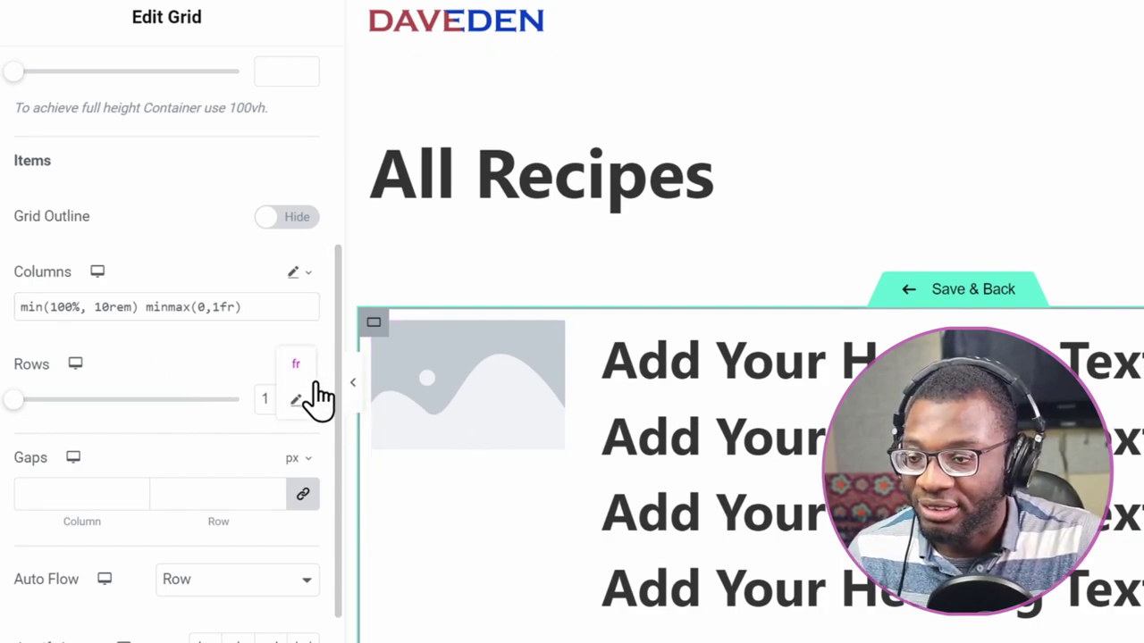
click(302, 406)
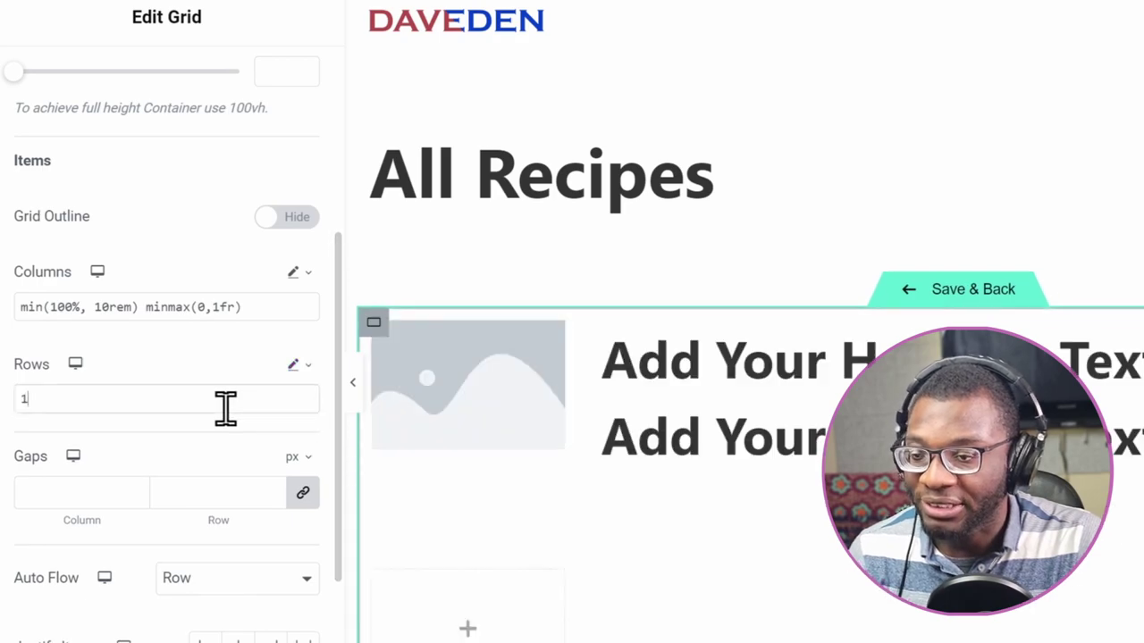
click(225, 408)
key(BackSpace)
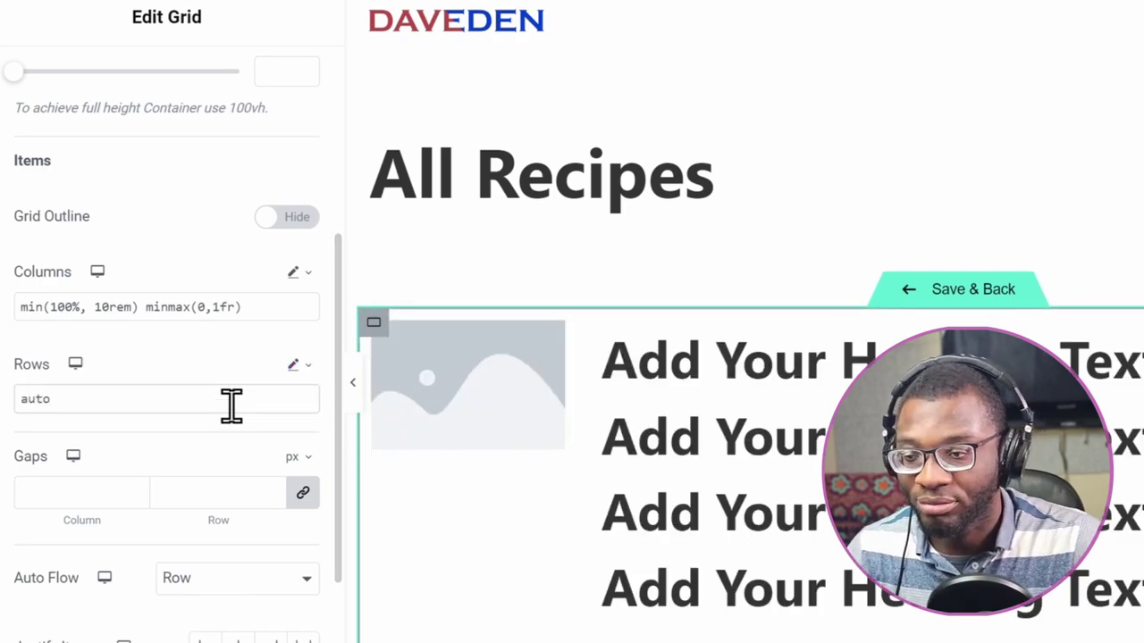
scroll(231, 402, down, 1)
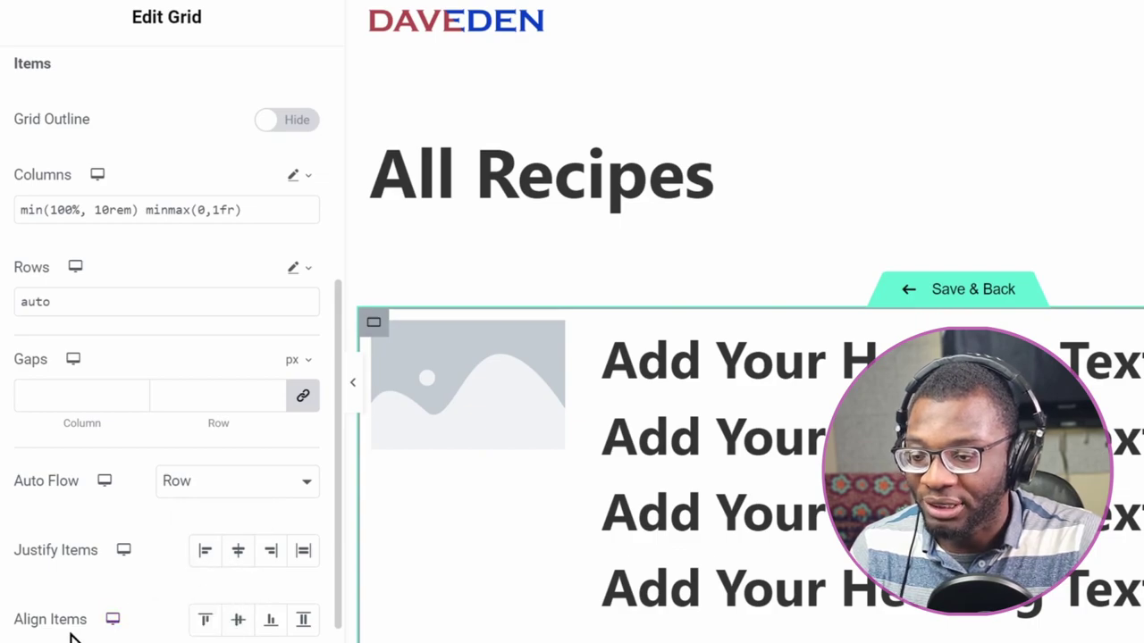
click(238, 620)
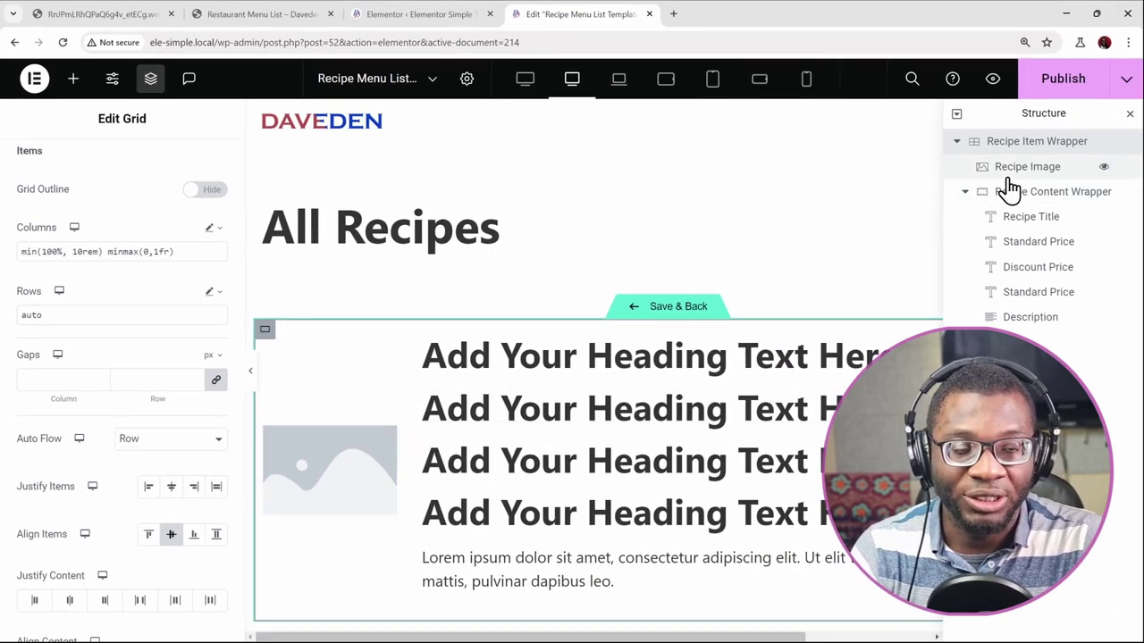
Move Recipe Image below Recipe Content Wrapper in the structure and set the image's order to Start
click(965, 192)
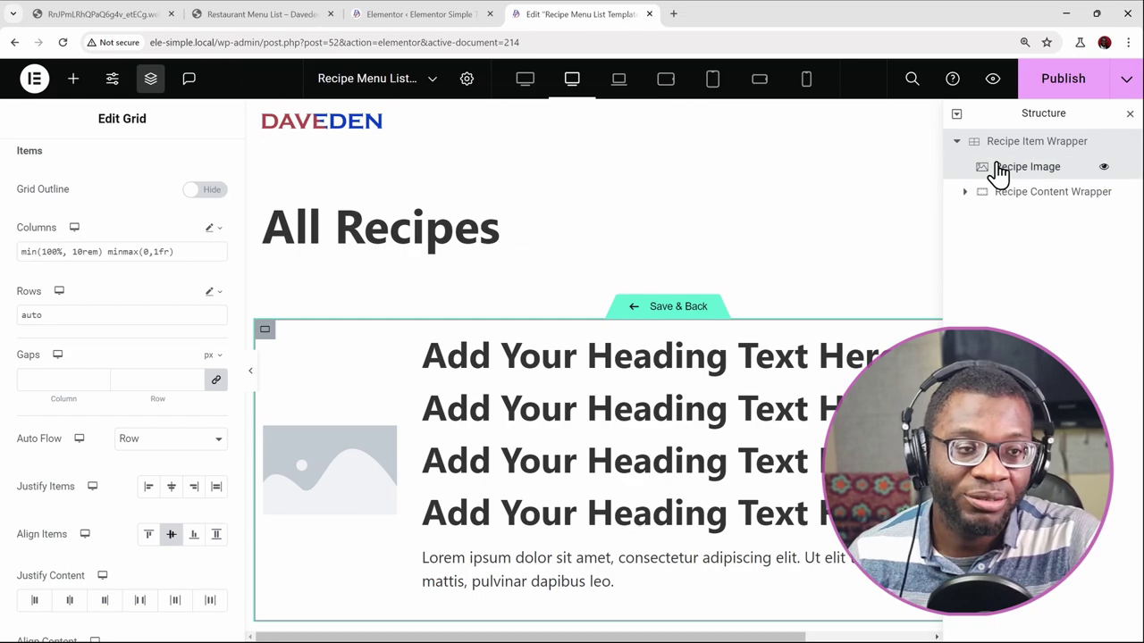
drag(999, 174, 1022, 214)
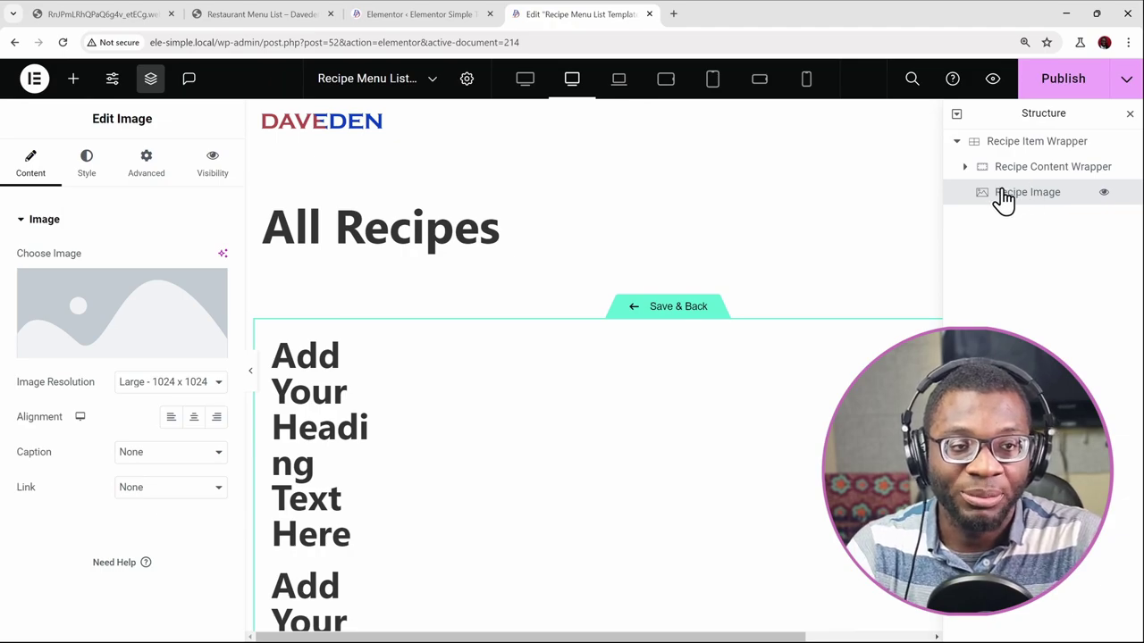
click(152, 179)
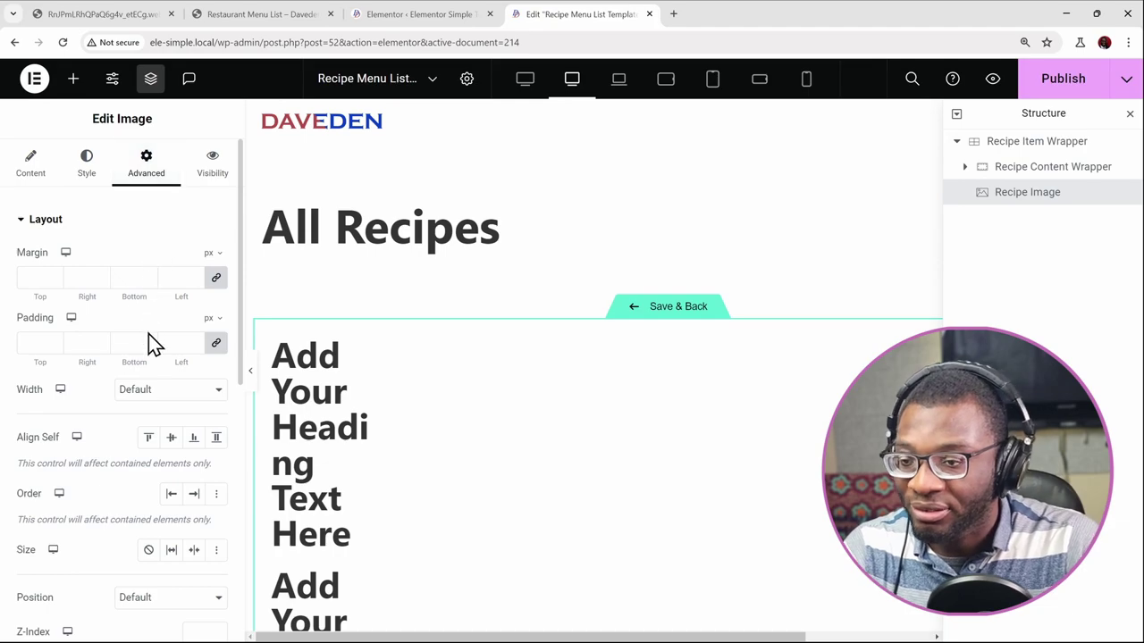
scroll(153, 344, down, 1)
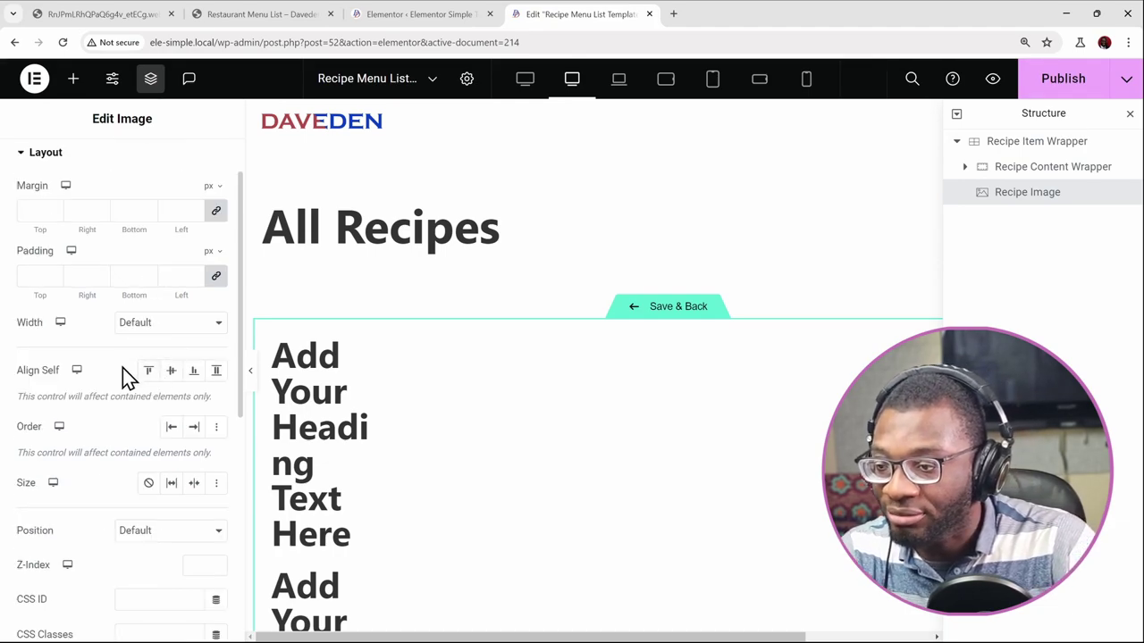
scroll(122, 370, down, 1)
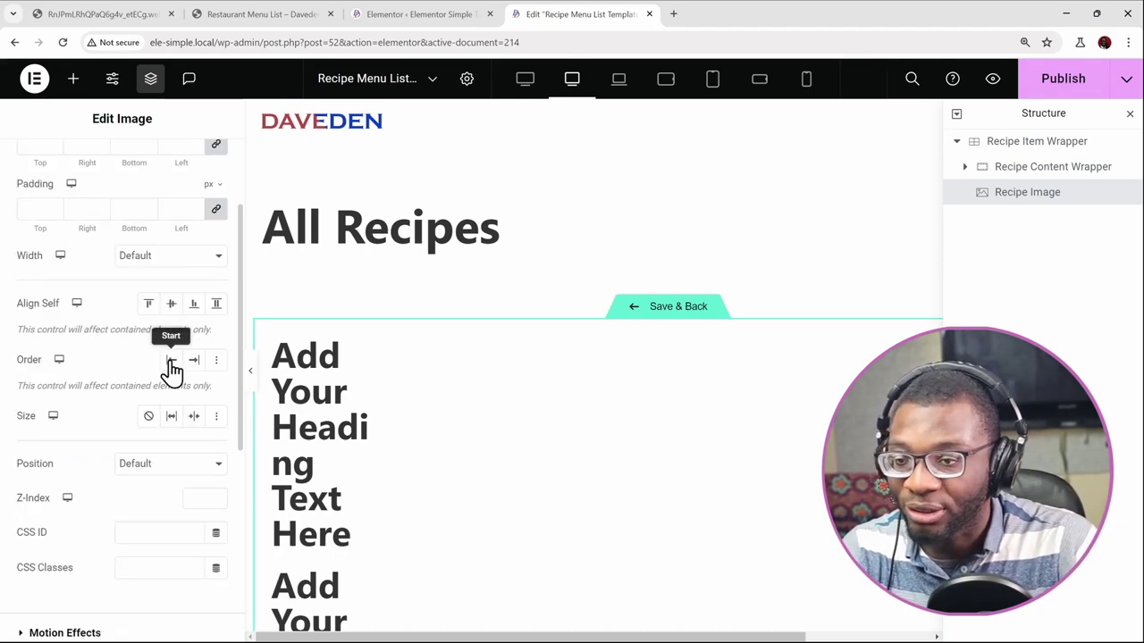
click(171, 362)
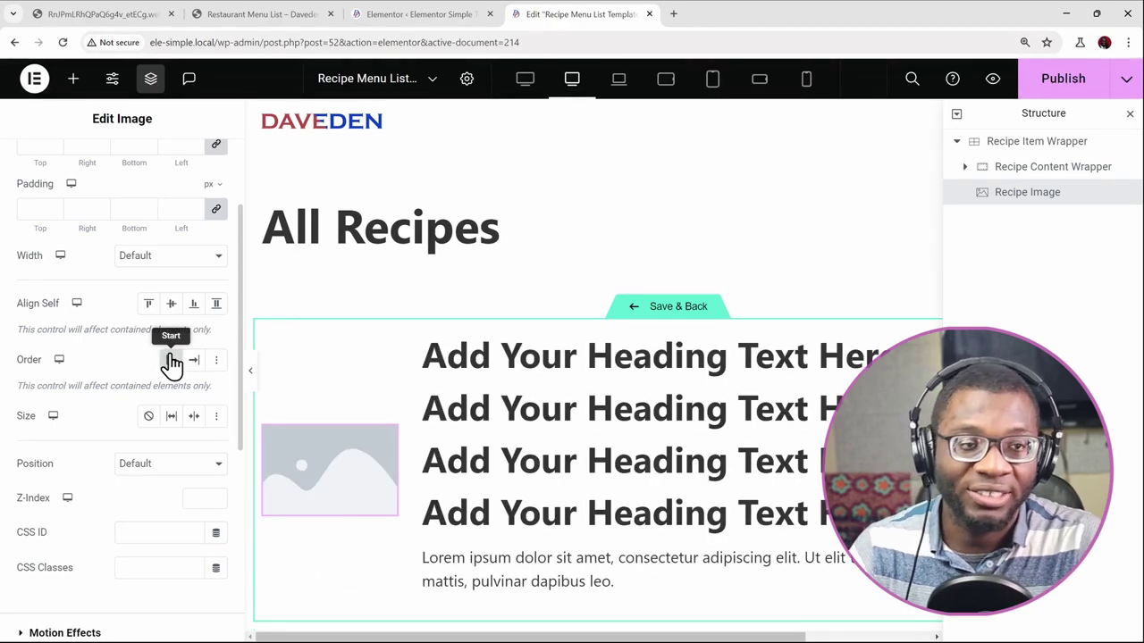
Link the Recipe Image to the post's Featured Image as a dynamic tag
scroll(129, 371, up, 2)
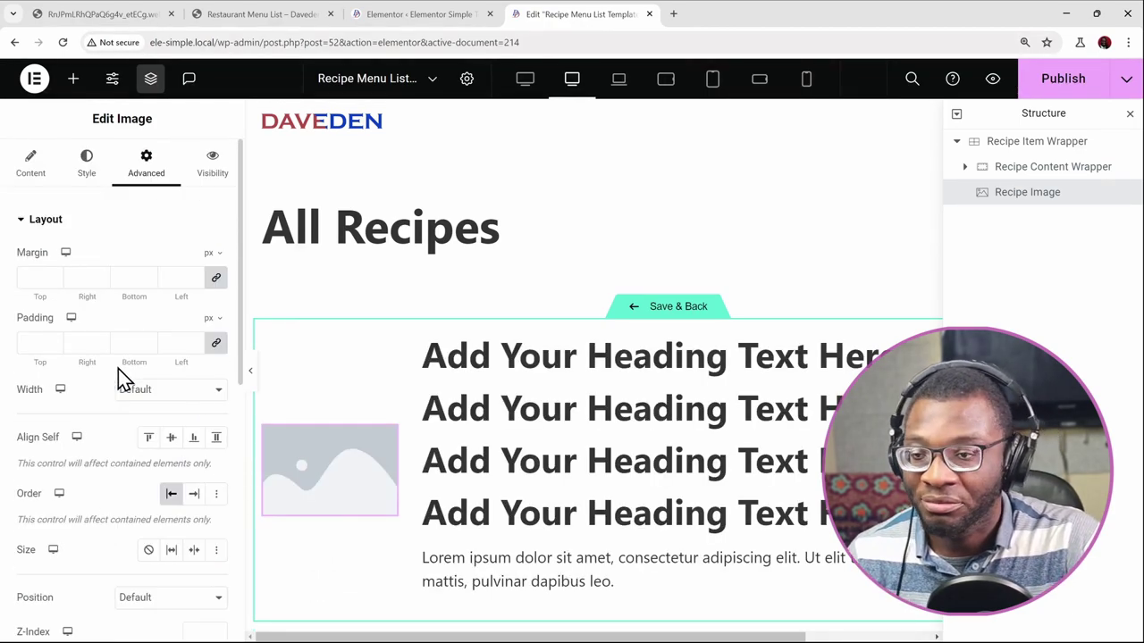
click(34, 182)
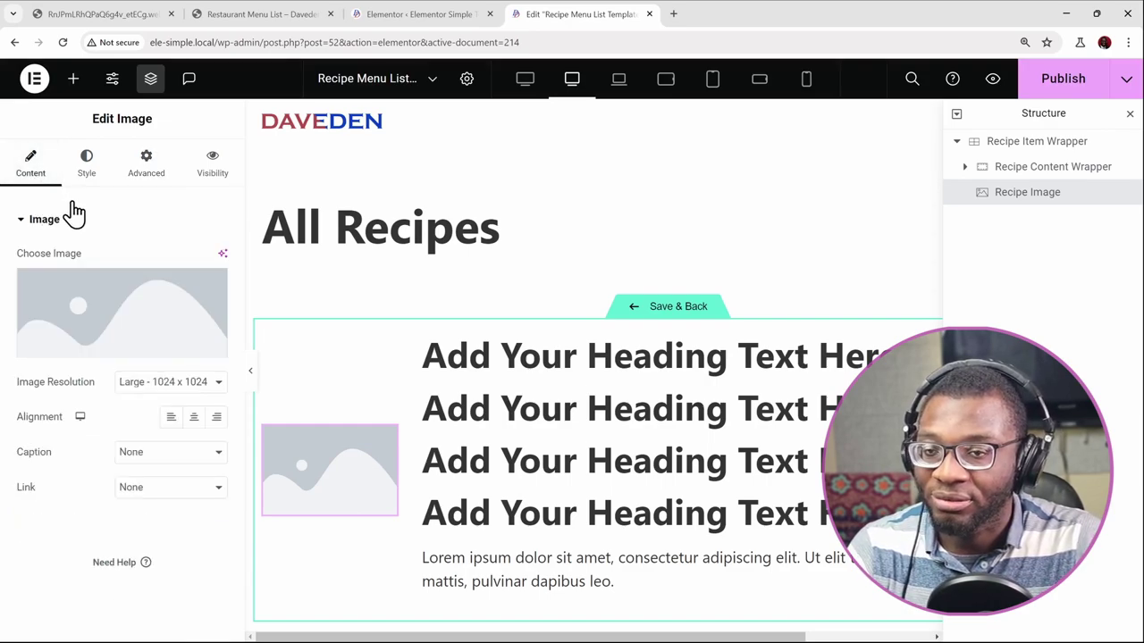
mouse_move(169, 314)
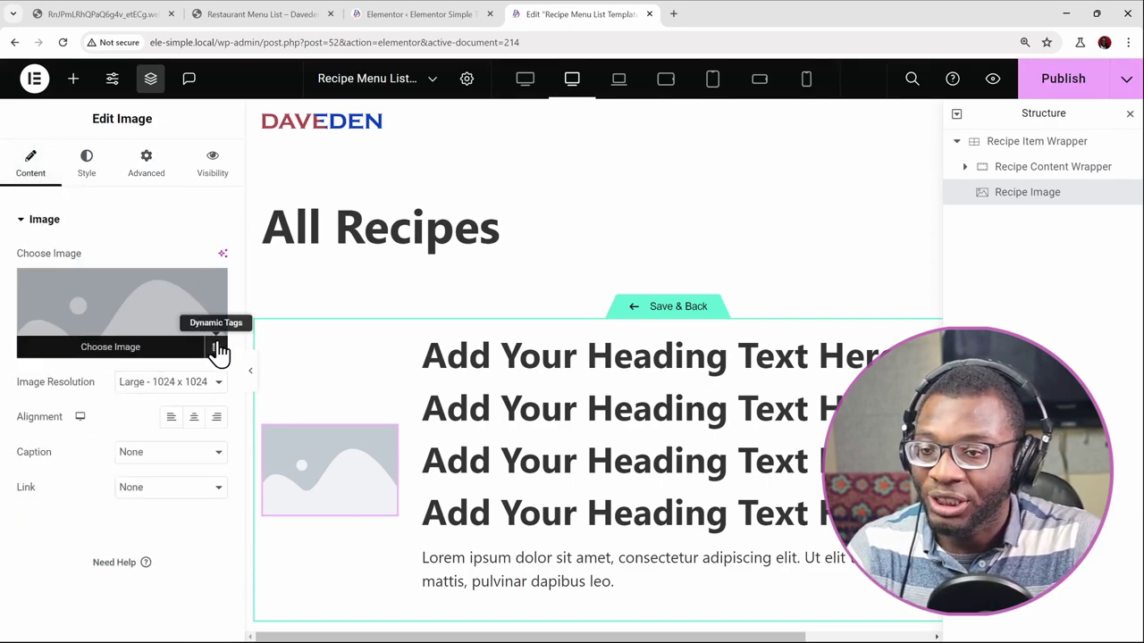
click(216, 351)
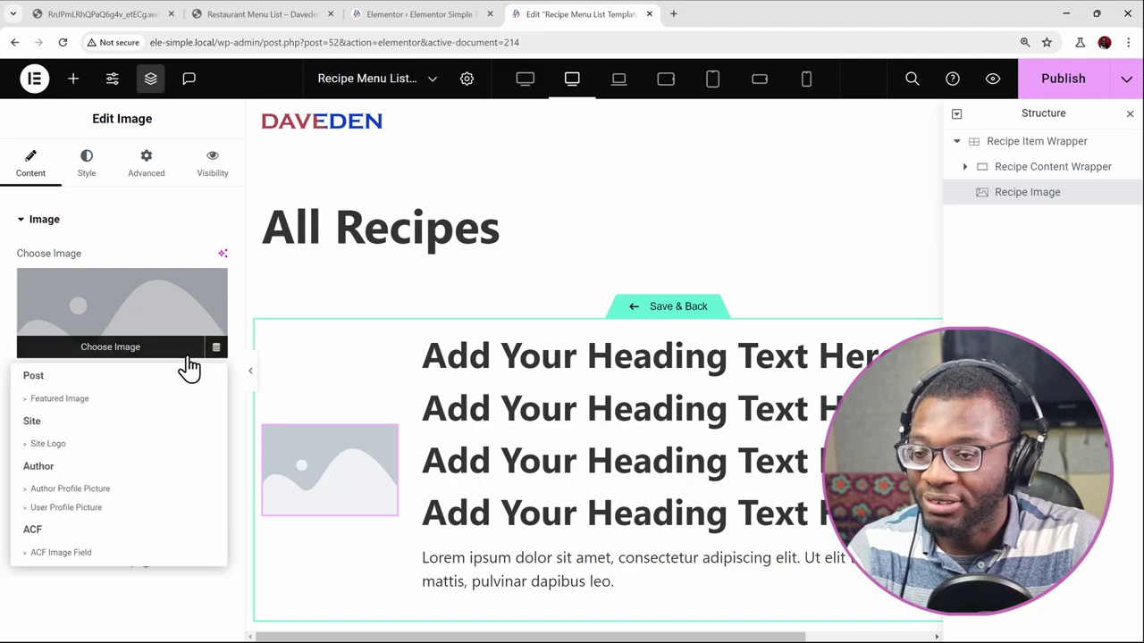
click(112, 401)
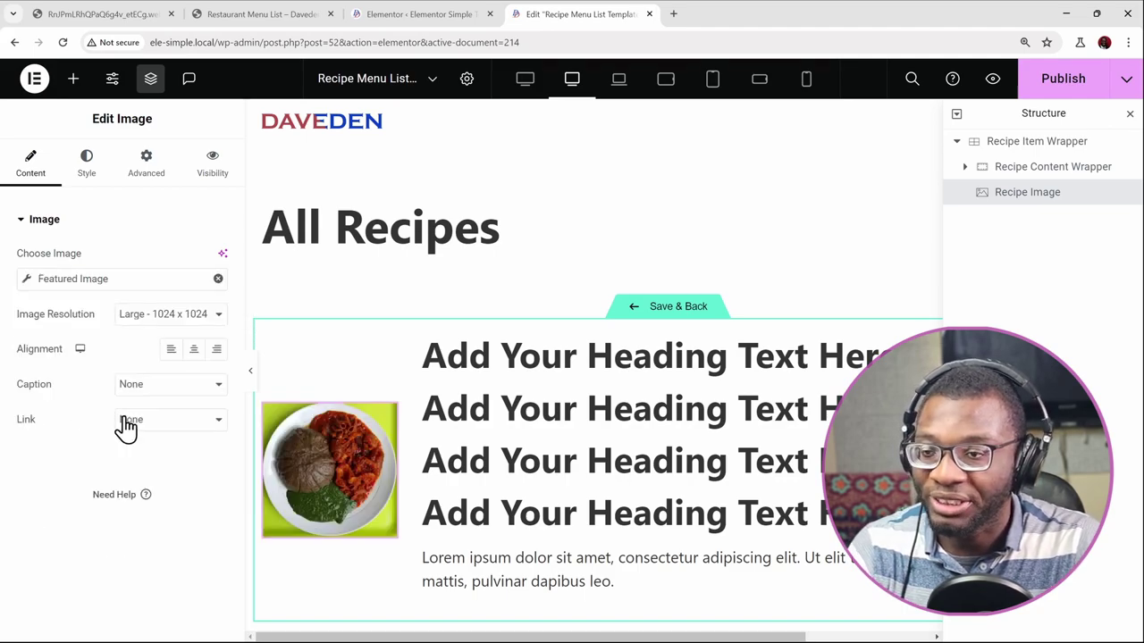
Set the Recipe Image's width and height both to 100%
click(86, 167)
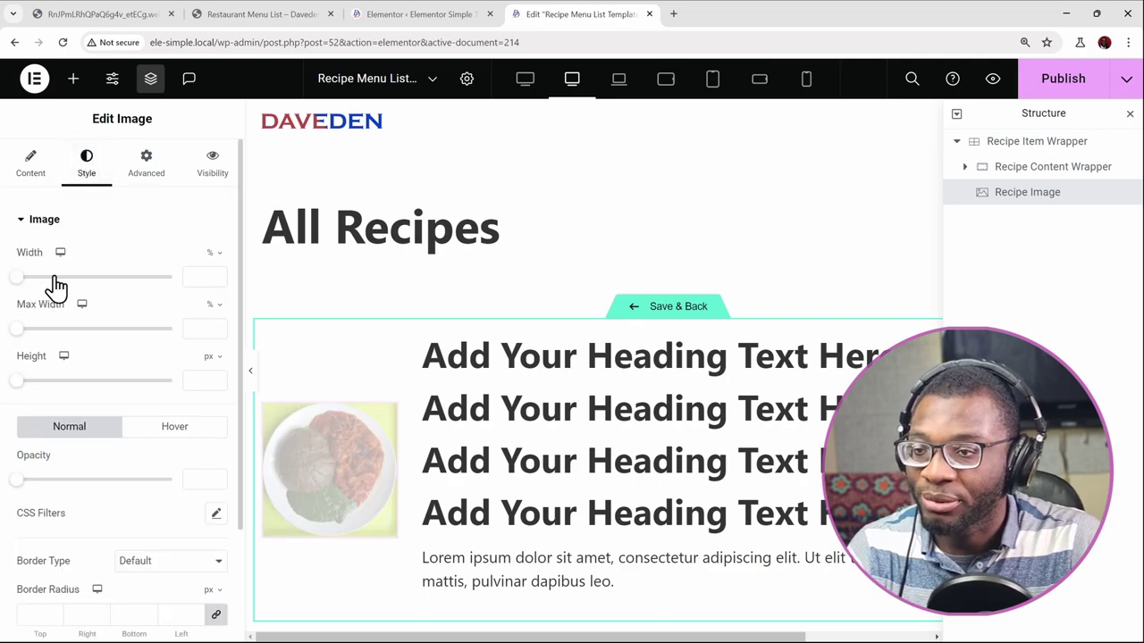
click(203, 276)
text(100)
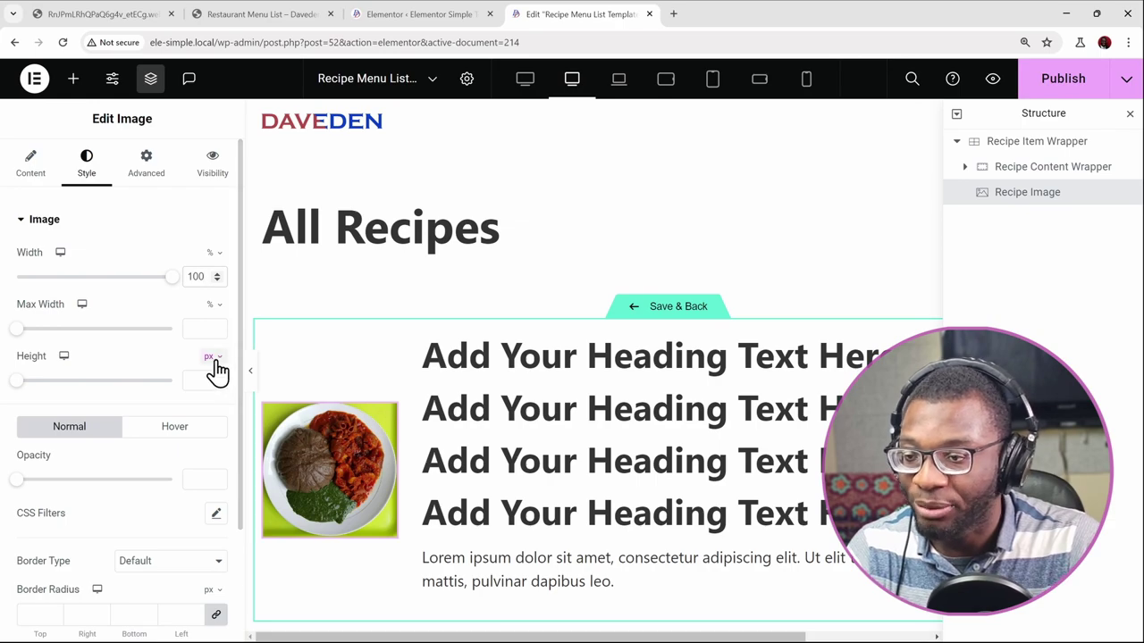
click(214, 358)
click(218, 395)
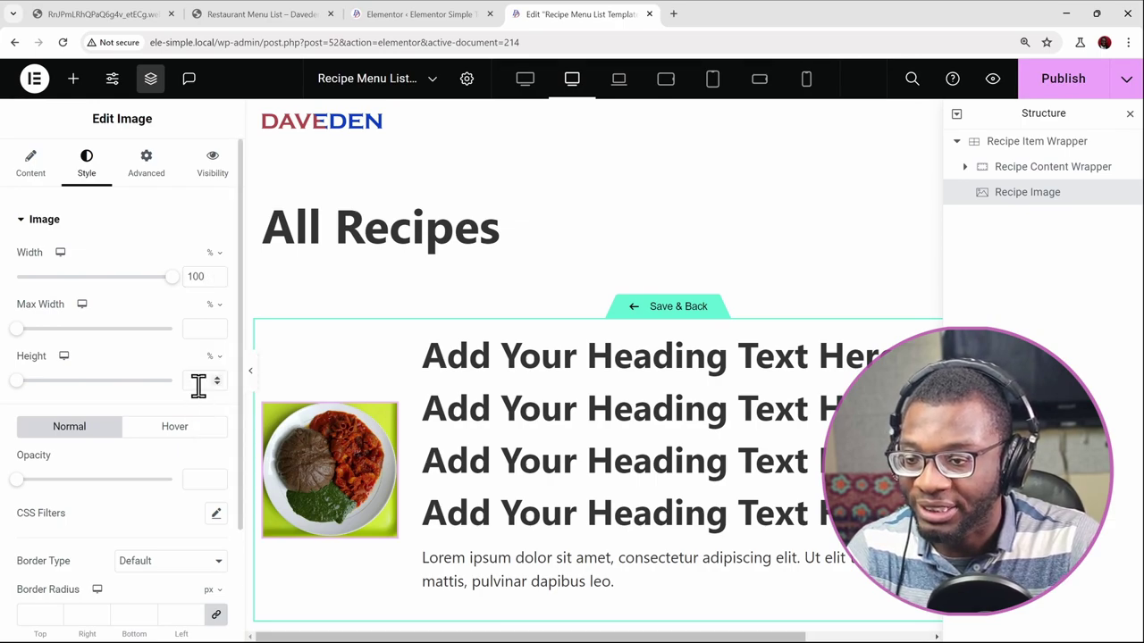
click(198, 384)
text(100)
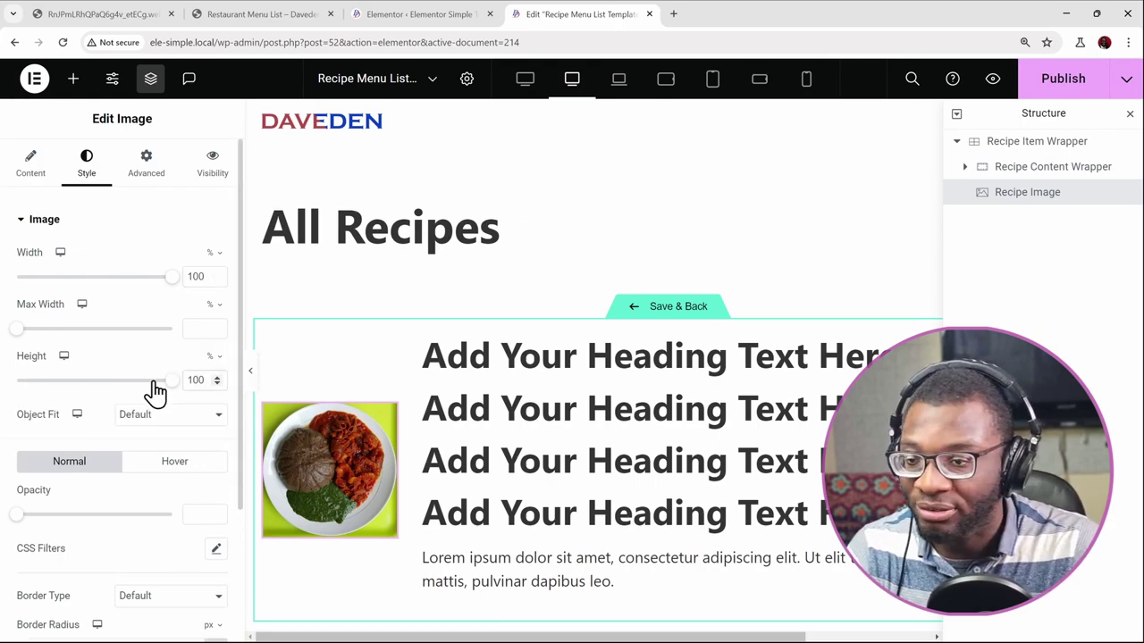
Set the Recipe Image's object fit to Cover
click(154, 415)
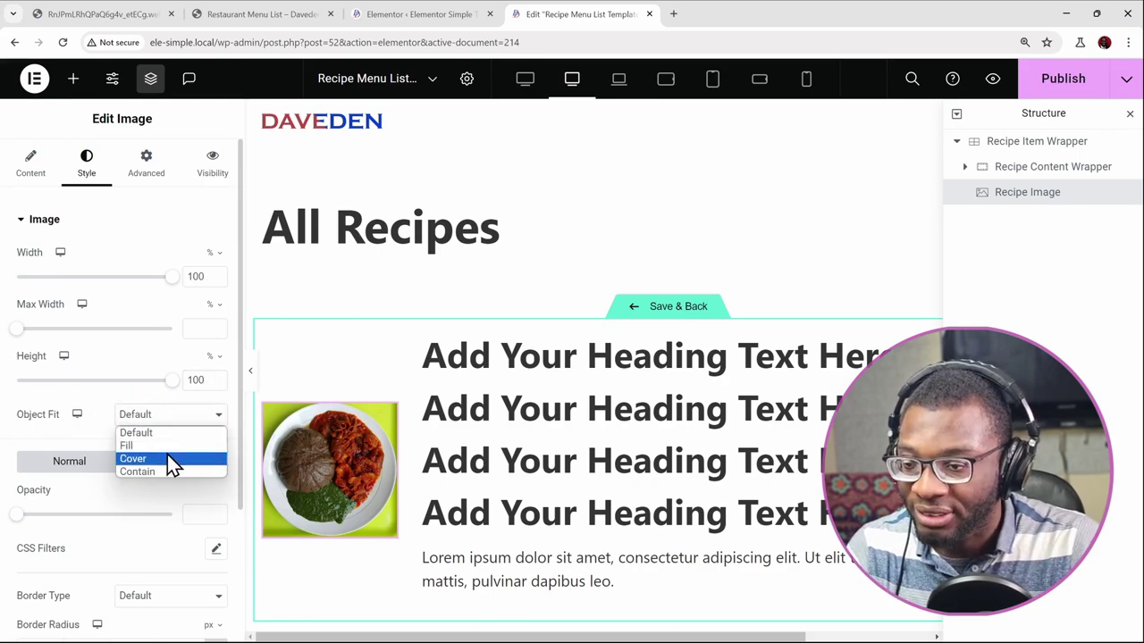
click(167, 458)
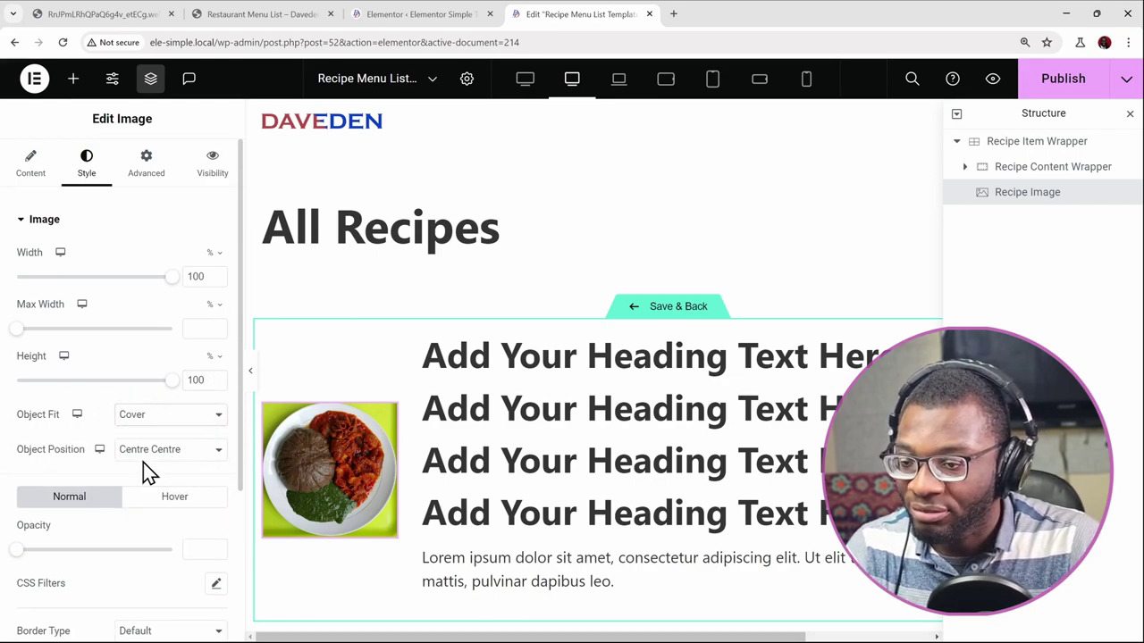
scroll(147, 461, down, 2)
scroll(152, 460, down, 1)
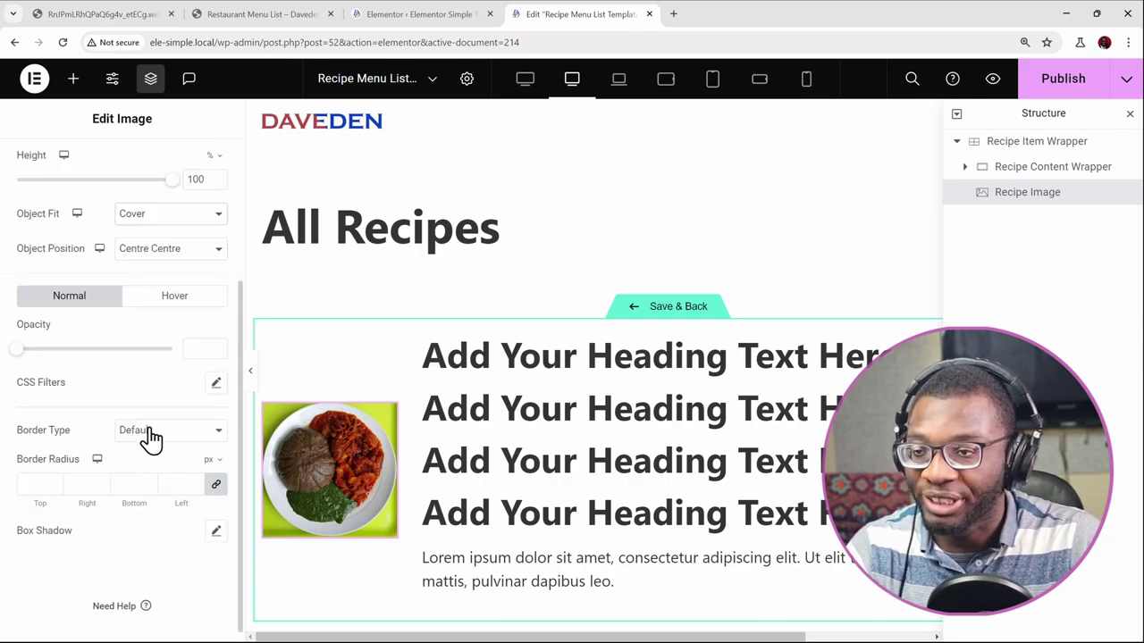
Round all corners of the Recipe Image with an 8 px border radius and publish the template
scroll(133, 415, down, 1)
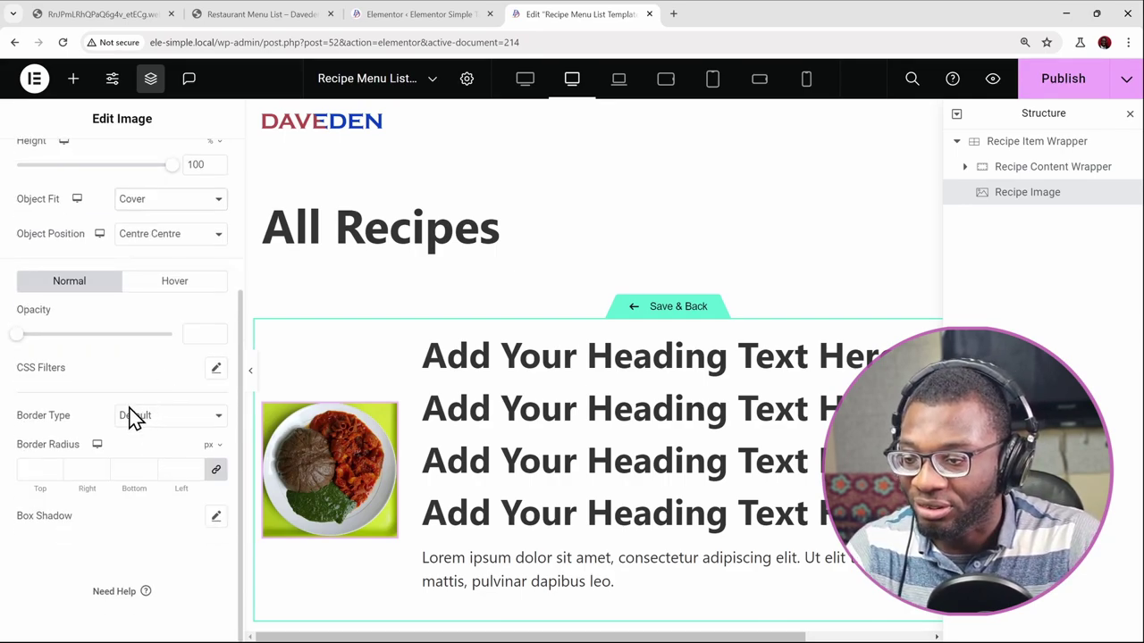
click(179, 471)
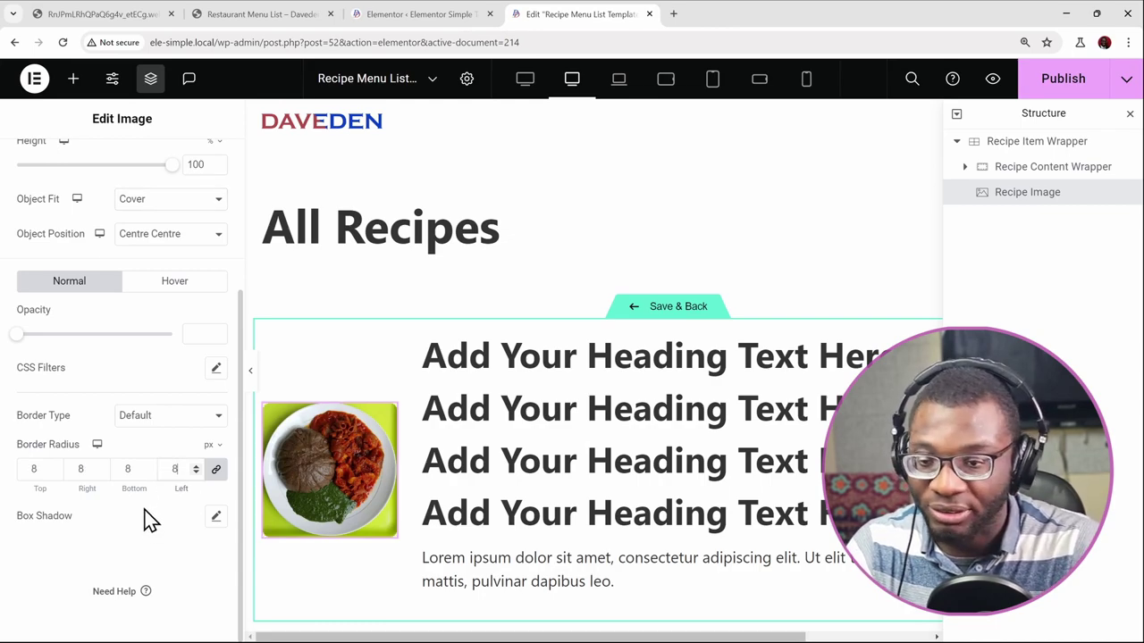
click(1056, 81)
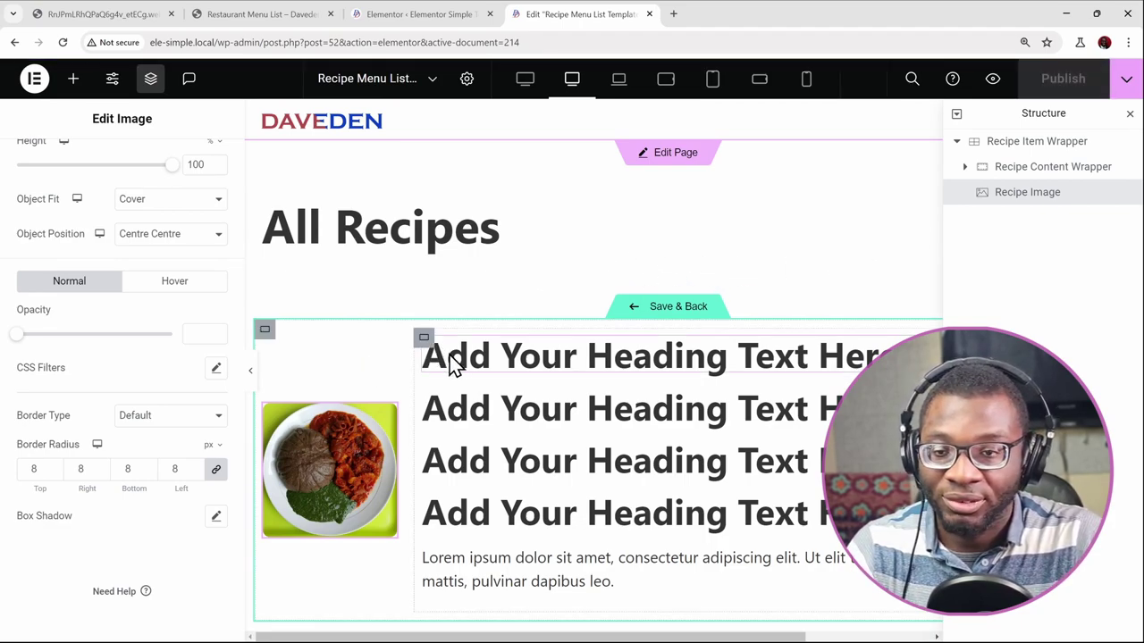
Link the Recipe Title heading to the Post Title dynamic tag and set its HTML tag to H3
click(526, 359)
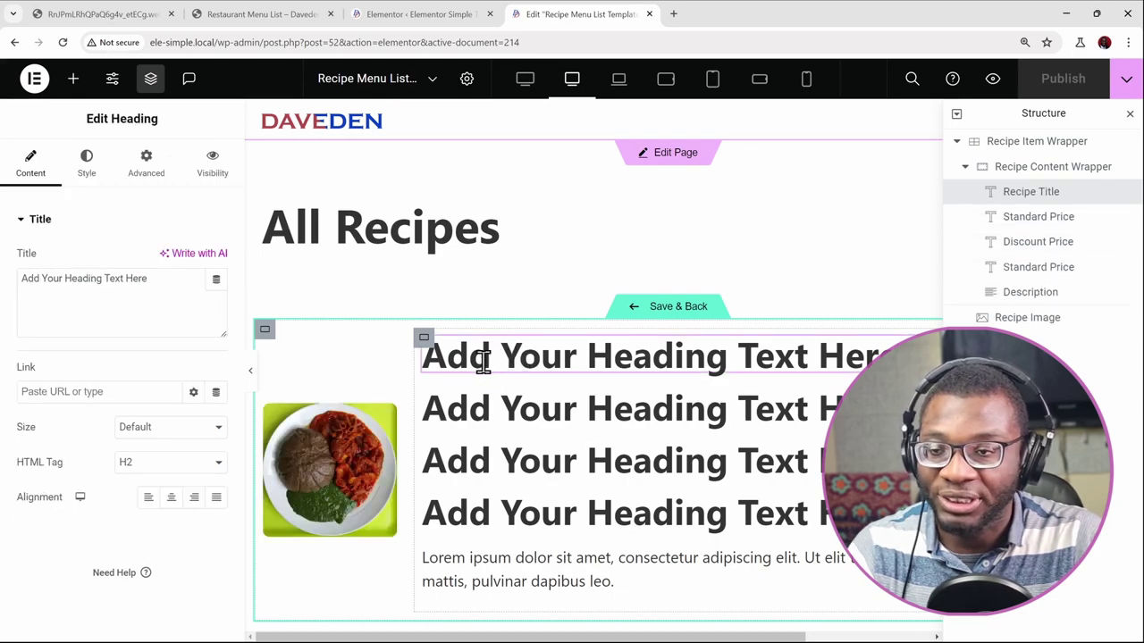
click(215, 281)
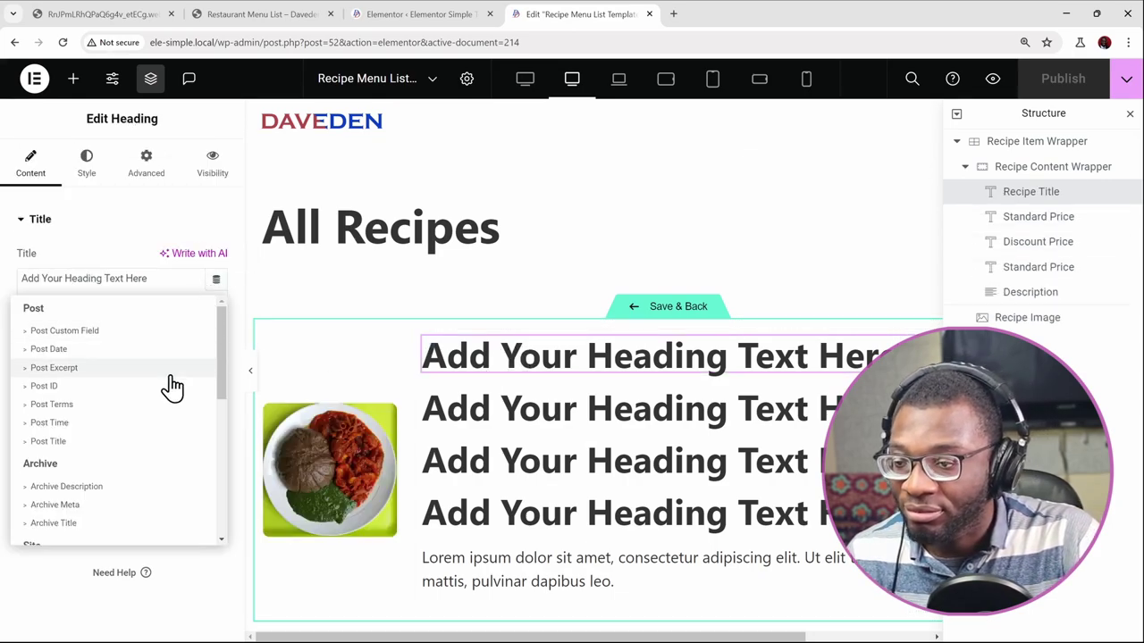
click(116, 442)
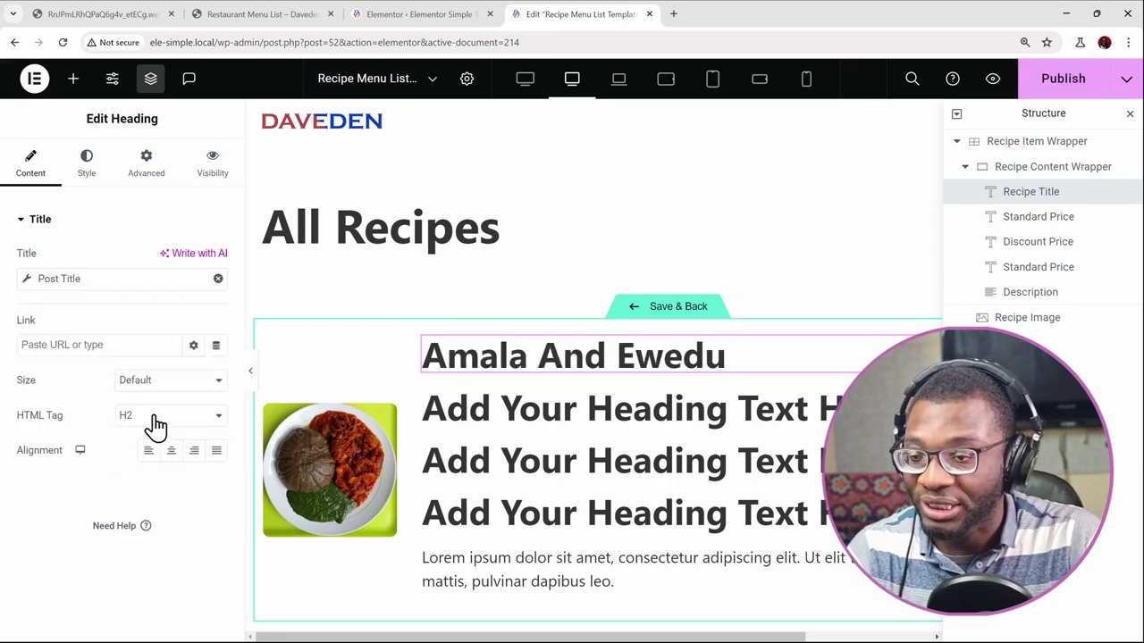
click(156, 424)
click(153, 463)
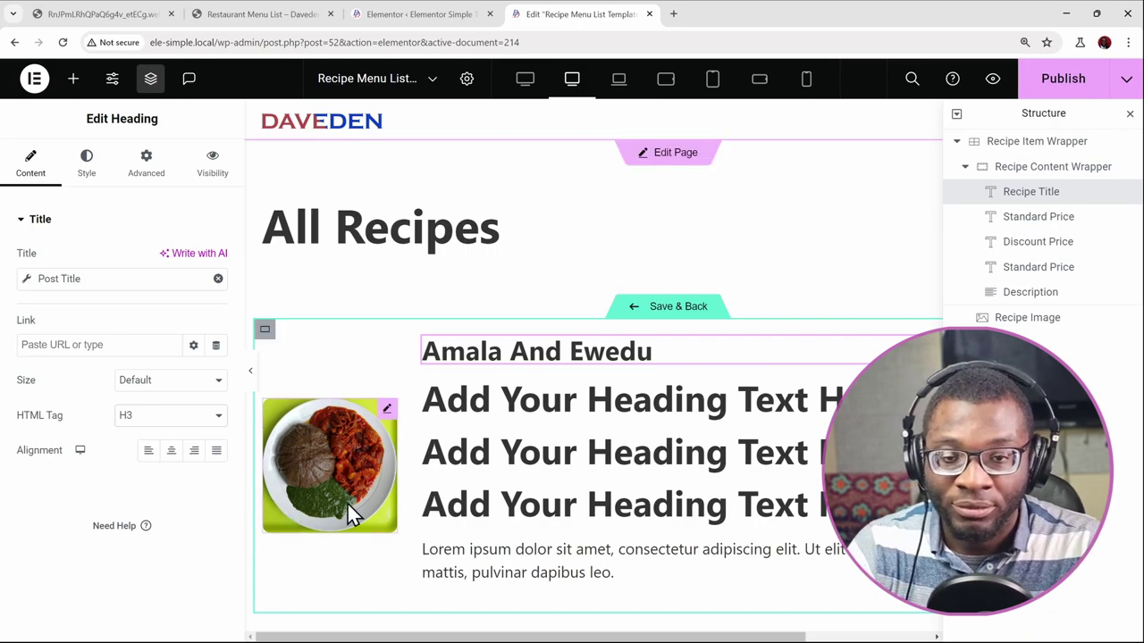
Link the first Standard Price heading, directly below the Recipe Title, to an ACF Field dynamic tag with the key Price
click(581, 401)
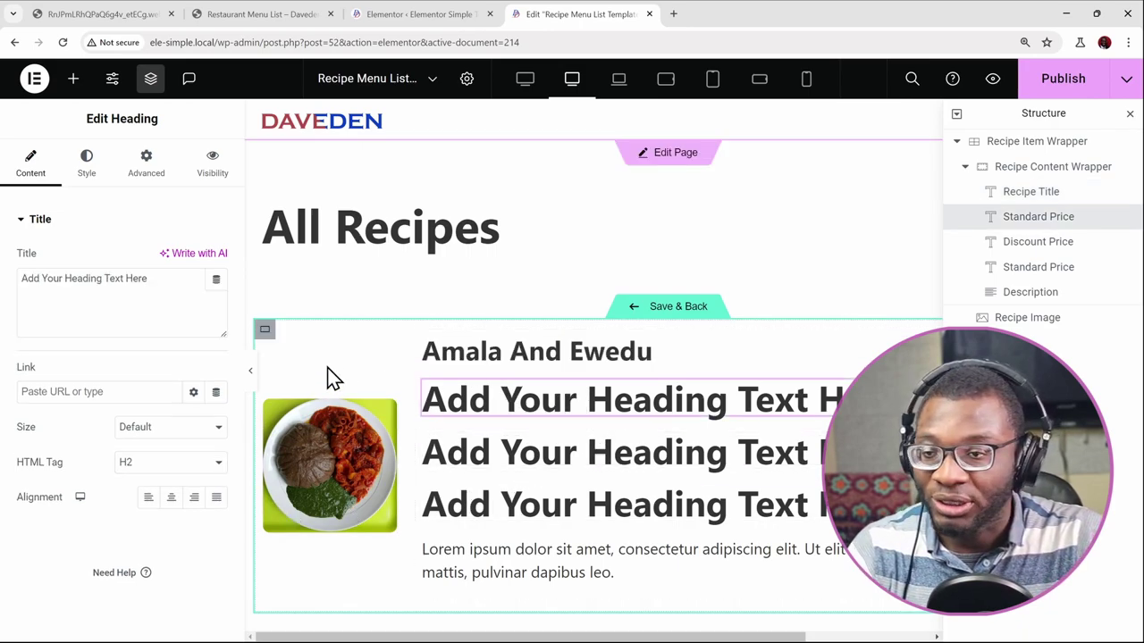
click(215, 281)
scroll(174, 431, down, 5)
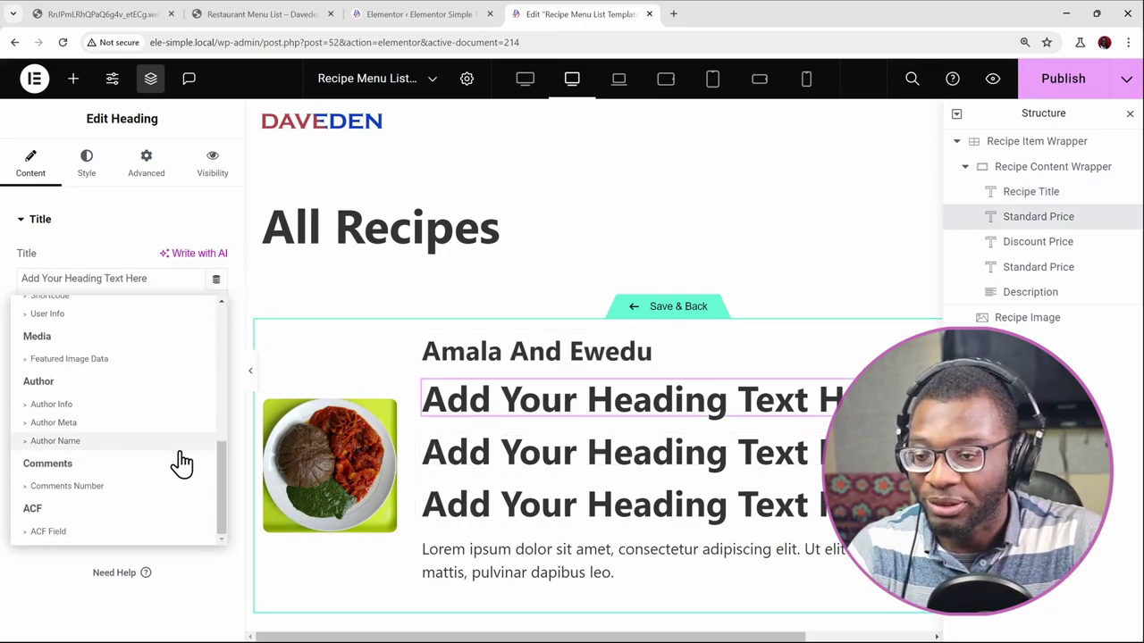
click(48, 532)
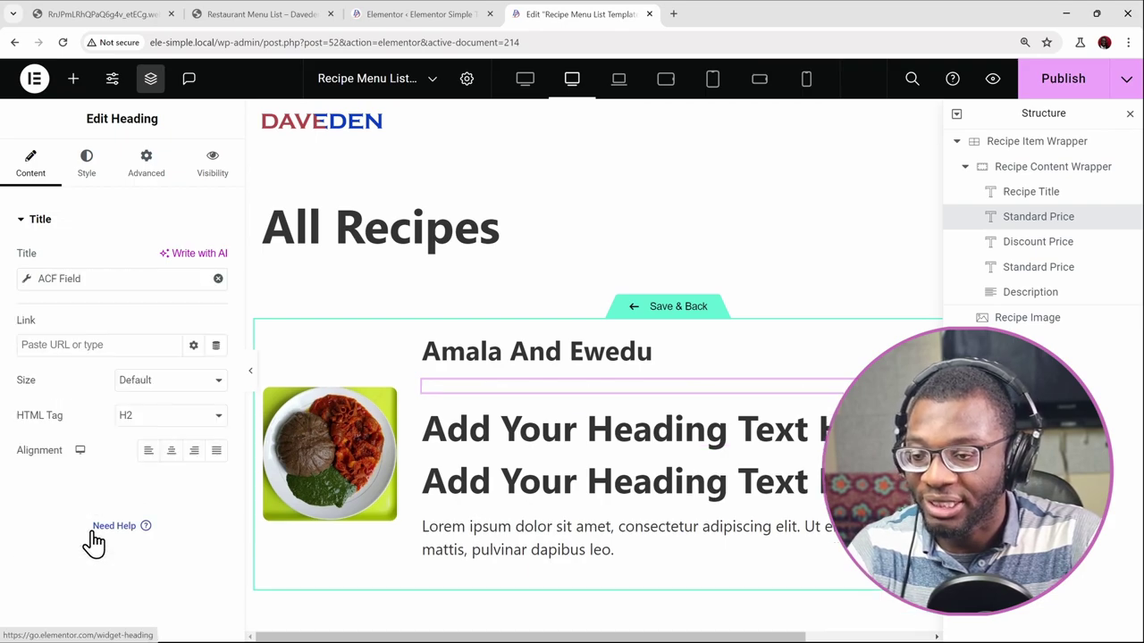
click(27, 284)
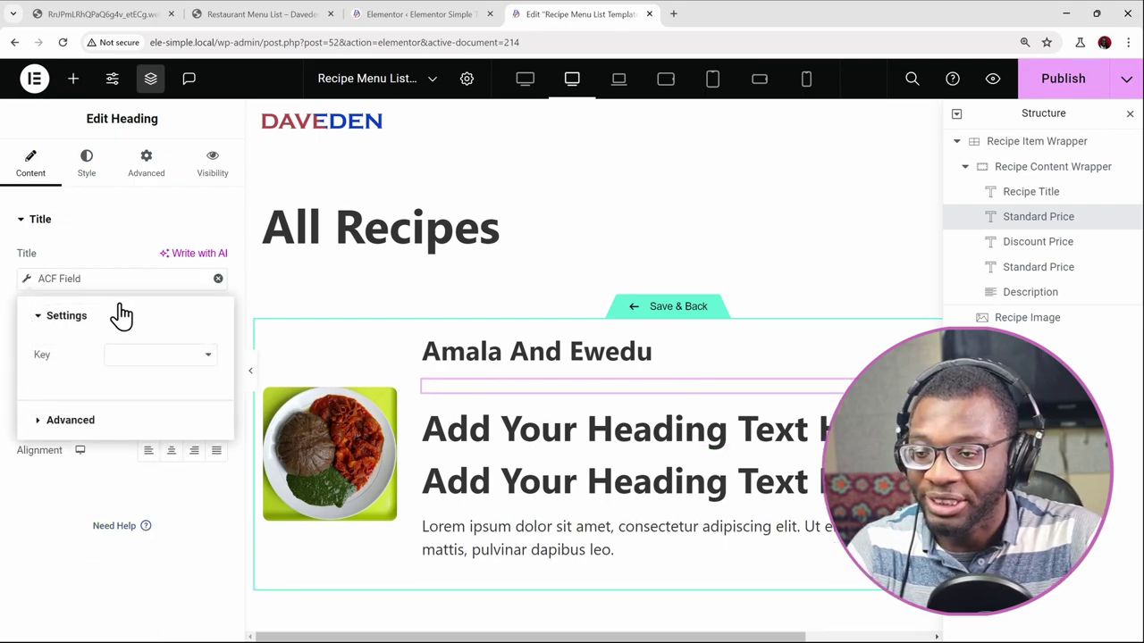
click(159, 358)
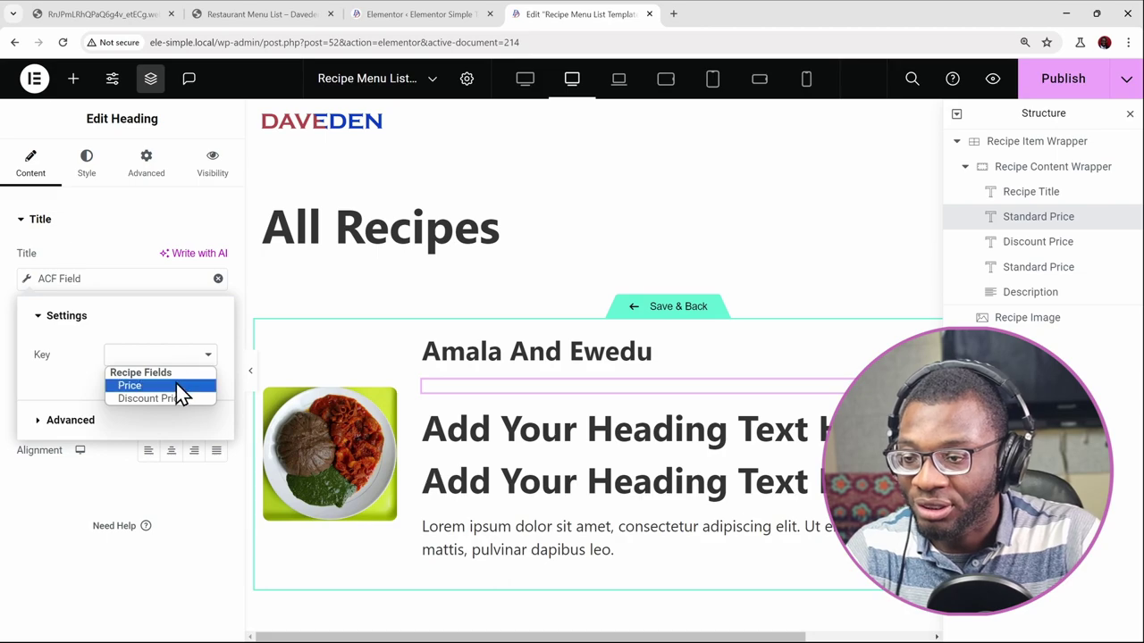
click(176, 388)
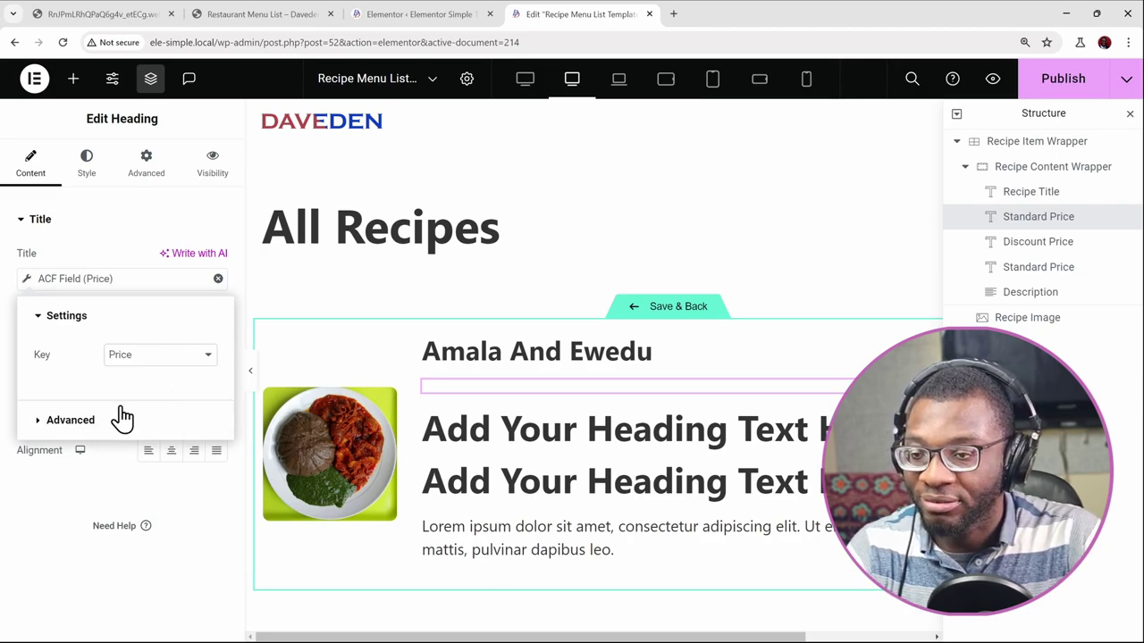
Add ₦ before the first Standard Price's dynamic value and set the heading's HTML tag to span
click(70, 422)
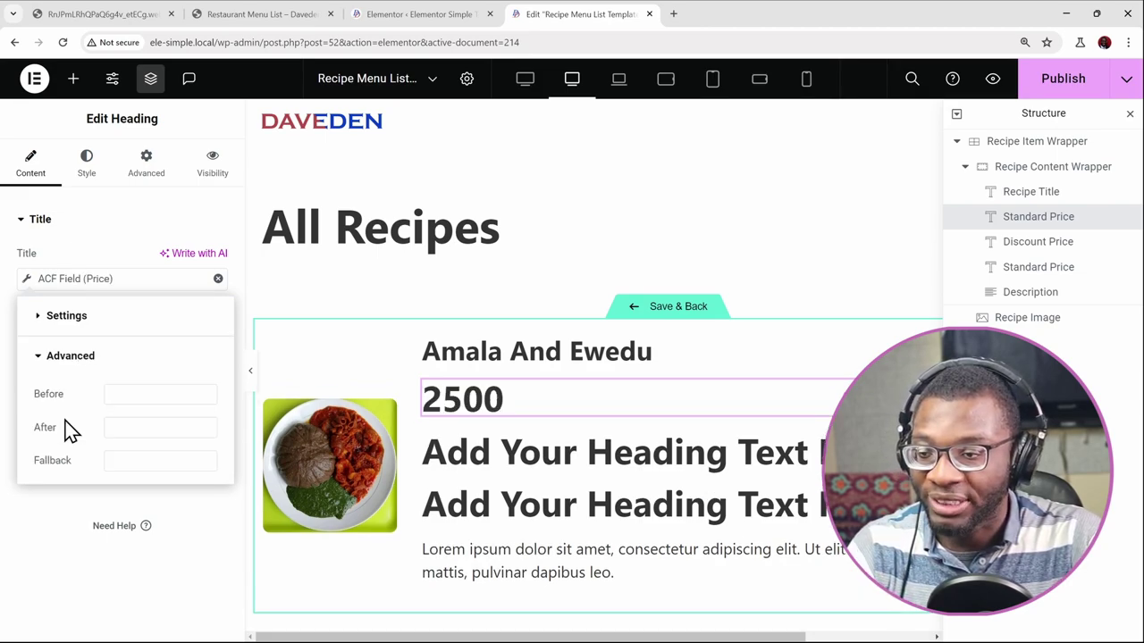
click(143, 394)
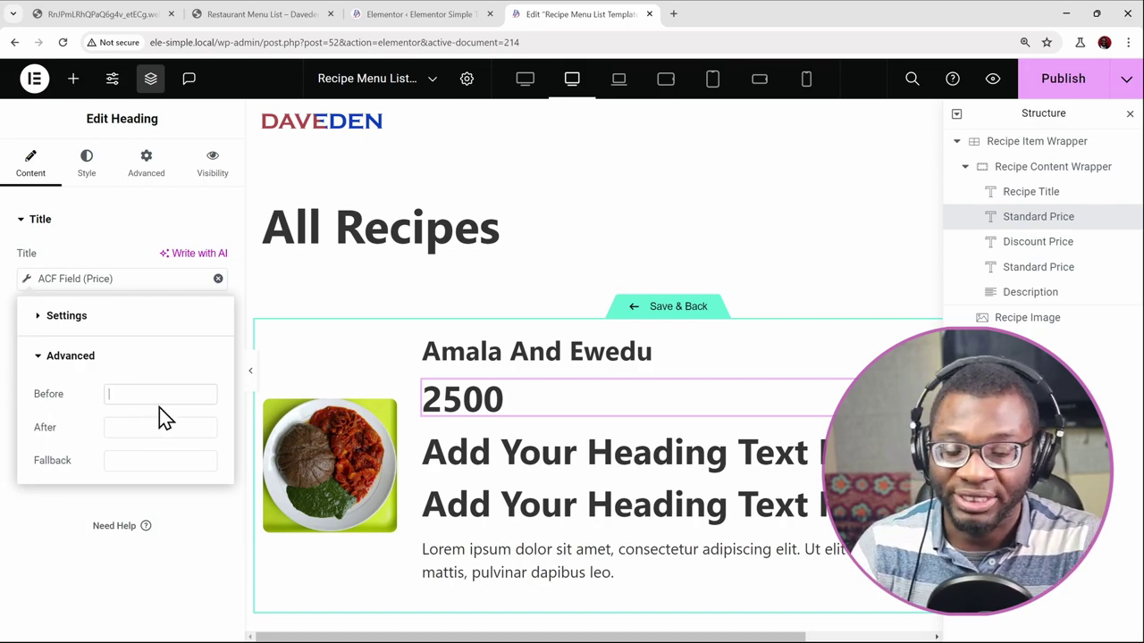
text(₦)
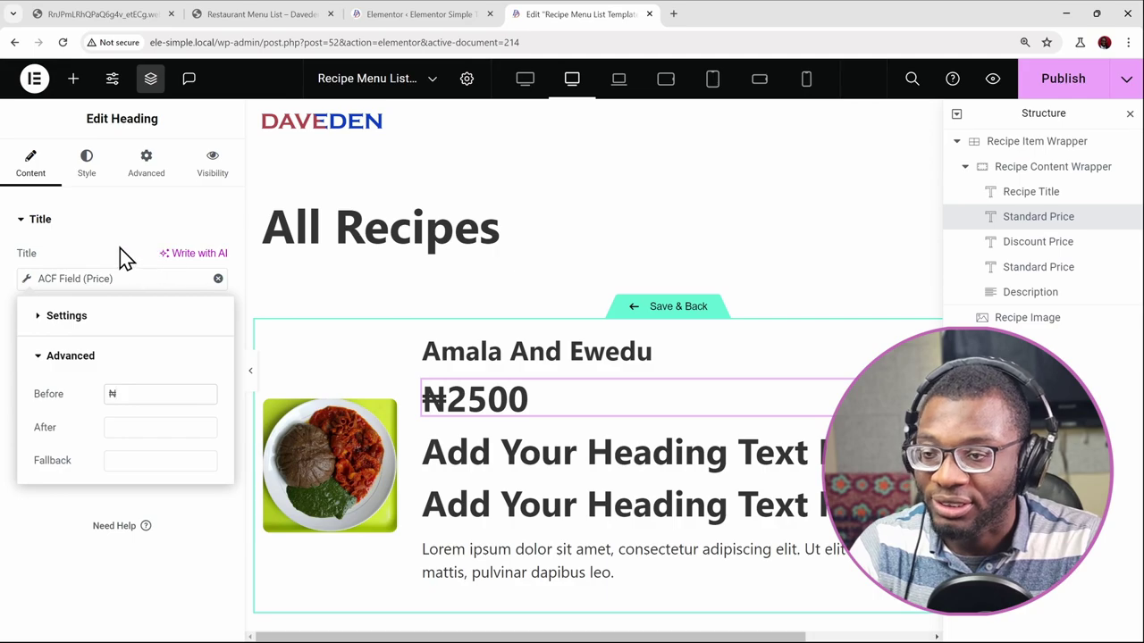
click(92, 260)
click(143, 428)
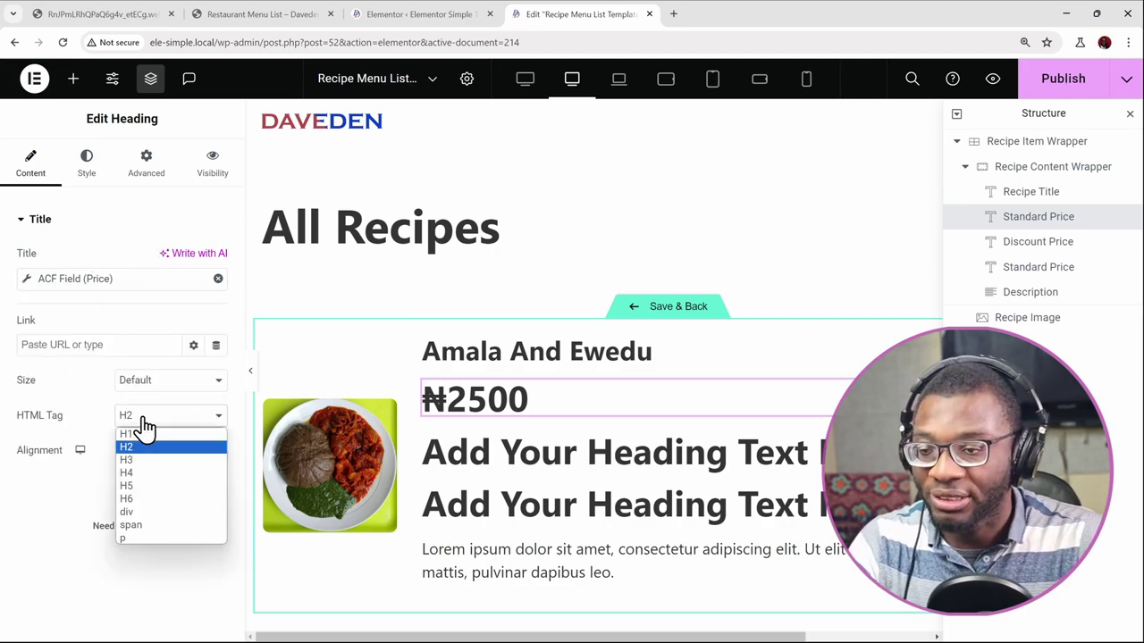
click(164, 527)
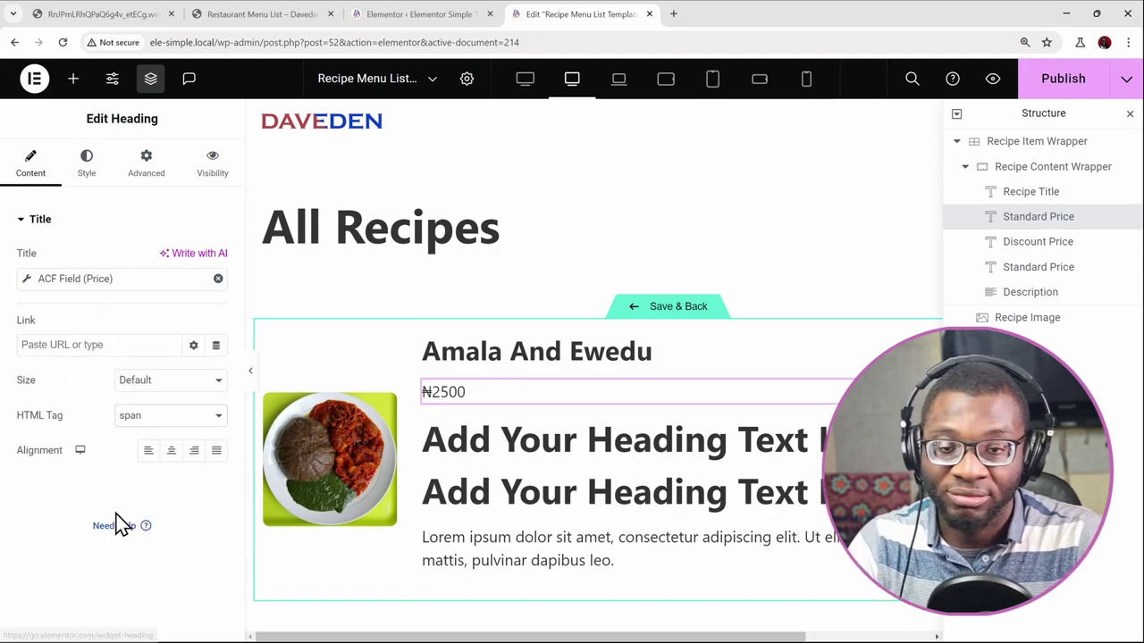
Link the Discount Price heading to an ACF Field dynamic tag with the key Discount Price
click(1032, 243)
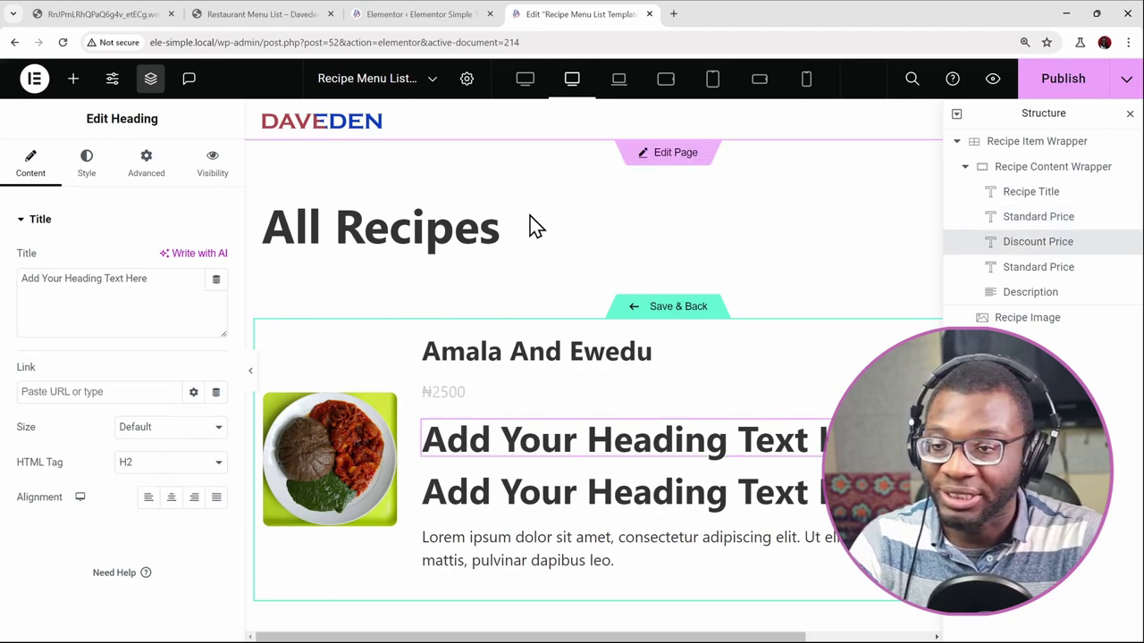
click(214, 282)
scroll(161, 407, down, 5)
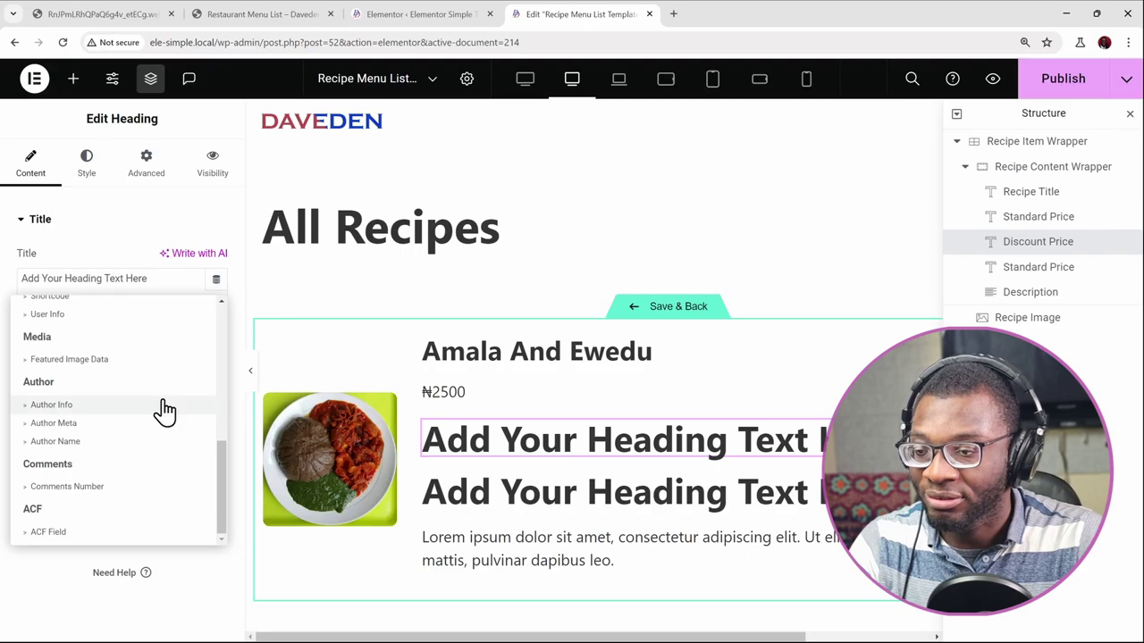
click(100, 533)
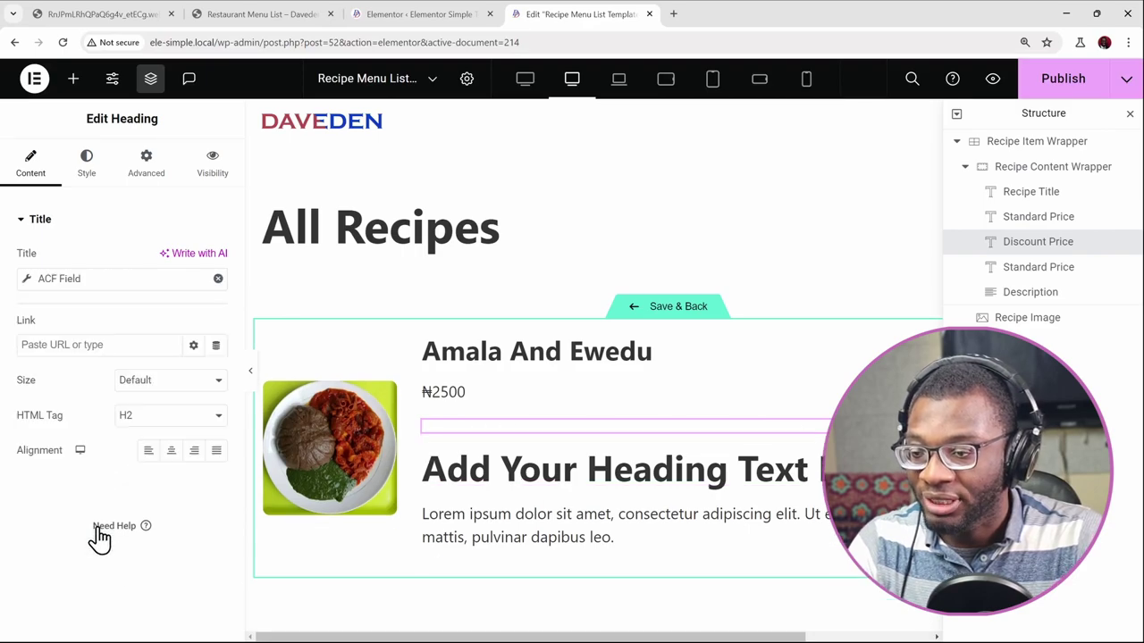
click(26, 288)
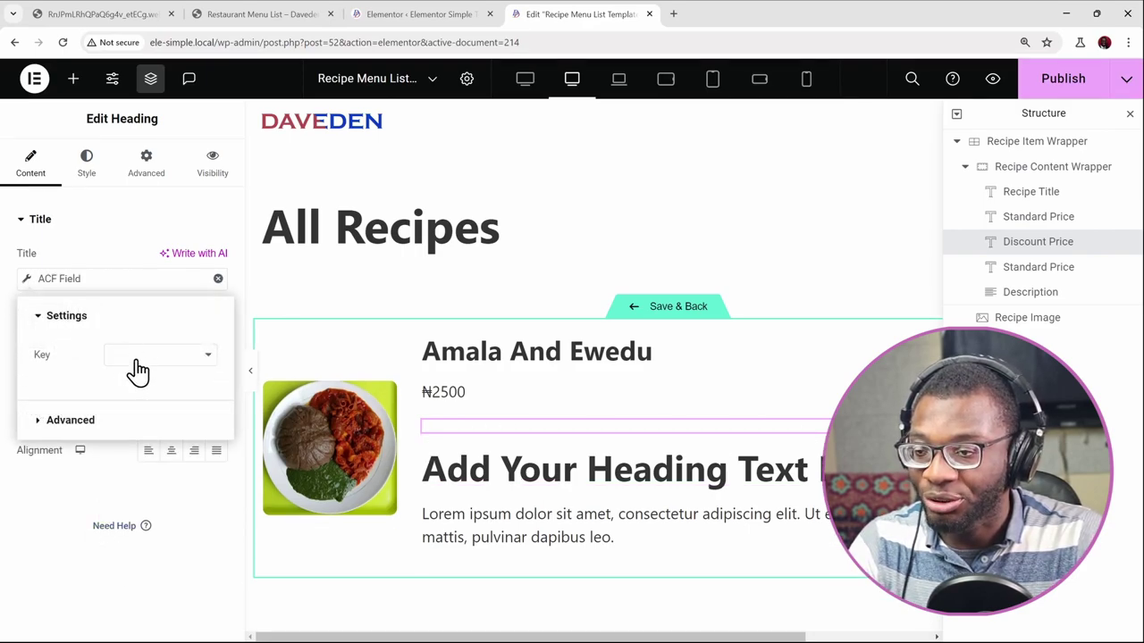
click(197, 357)
click(190, 398)
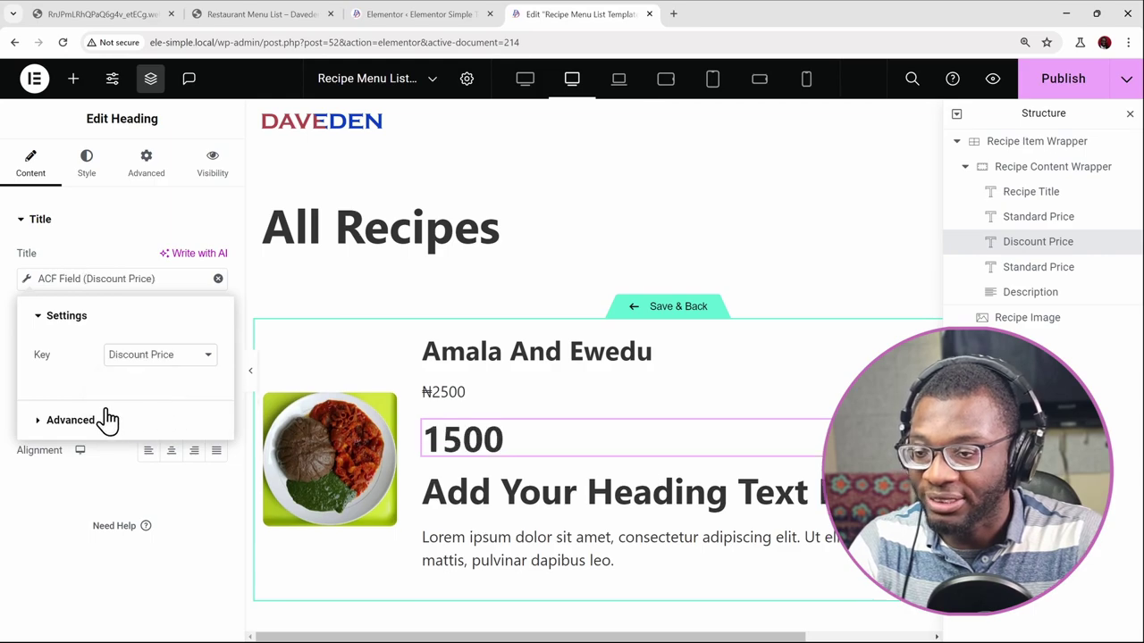
Add ₦ before the Discount Price's dynamic value and set the heading's HTML tag to span
click(66, 421)
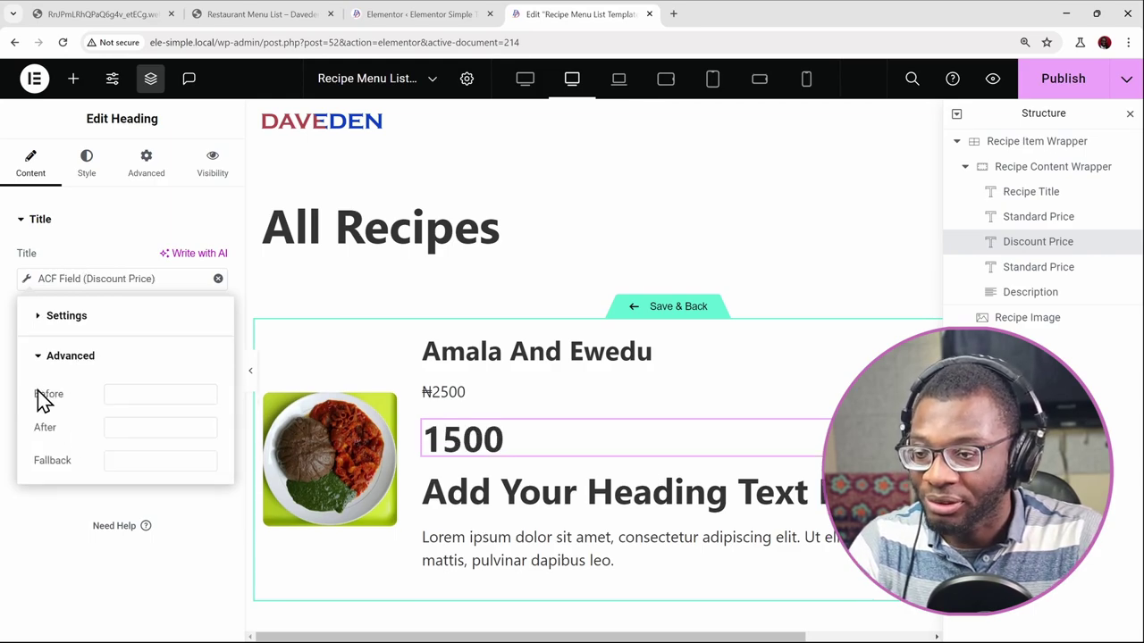
click(163, 394)
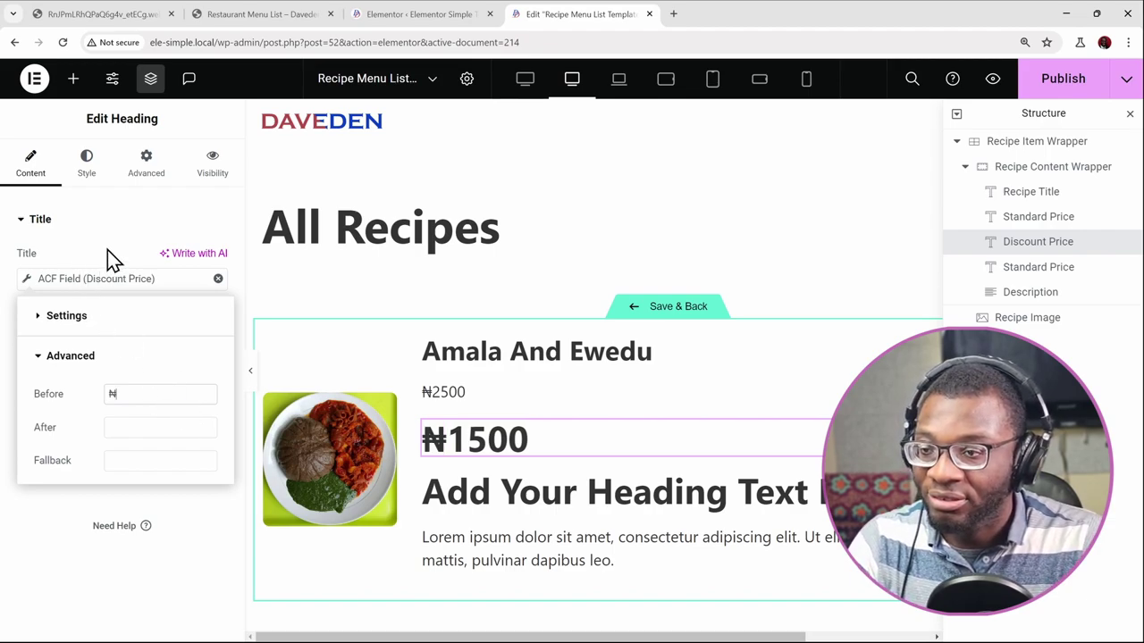
click(112, 260)
click(165, 417)
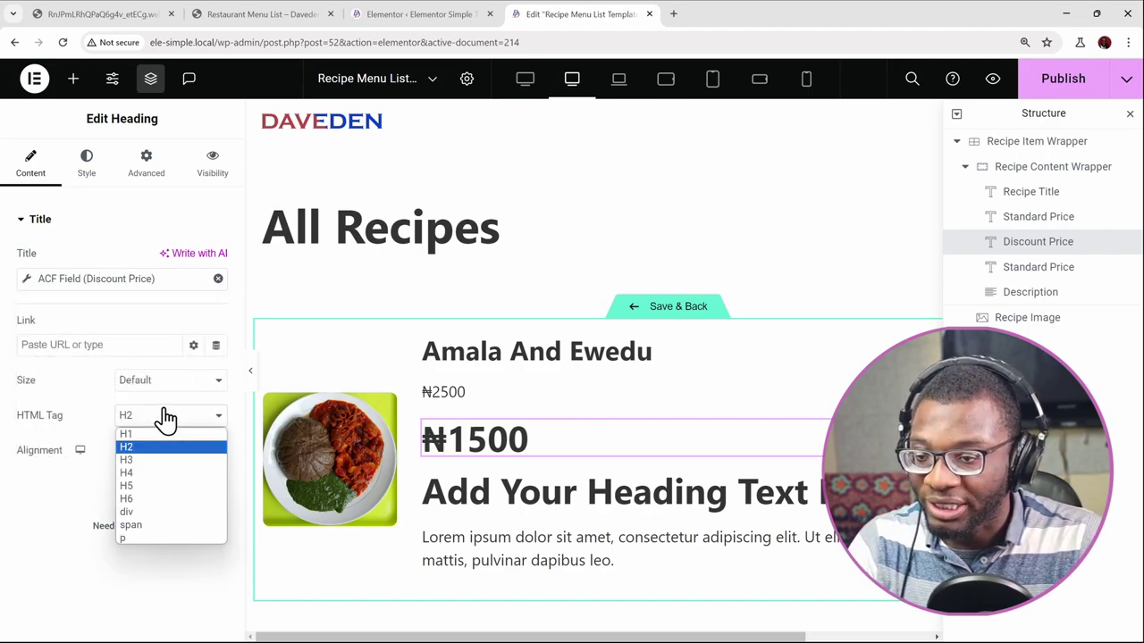
click(170, 525)
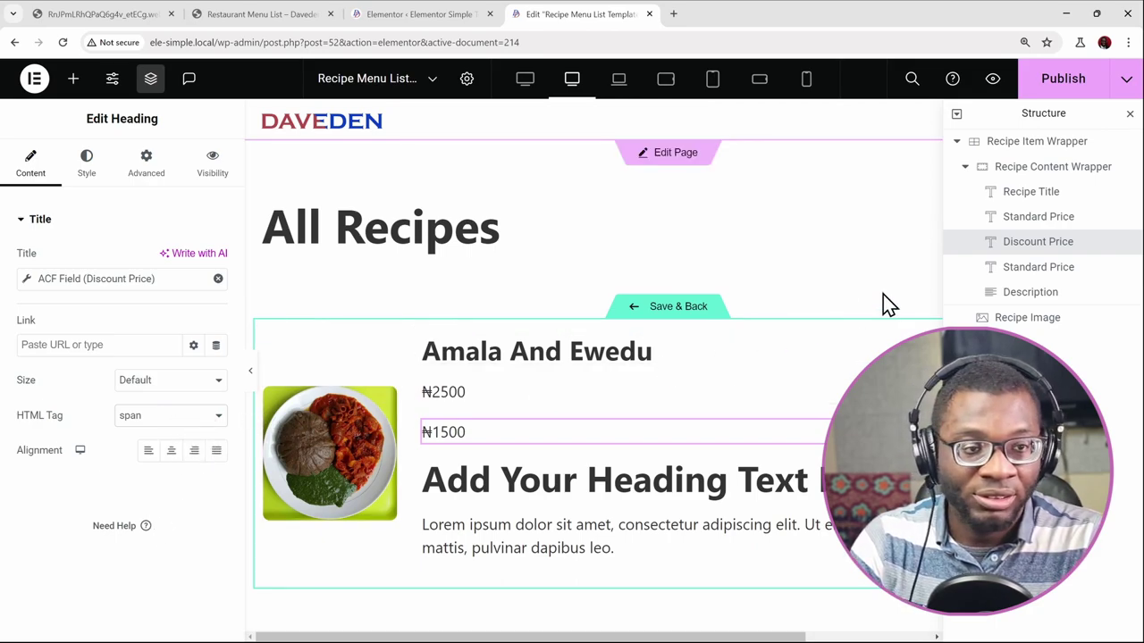
Link the second Standard Price heading, below Discount Price, to an ACF Field dynamic tag with the key Price
click(1041, 275)
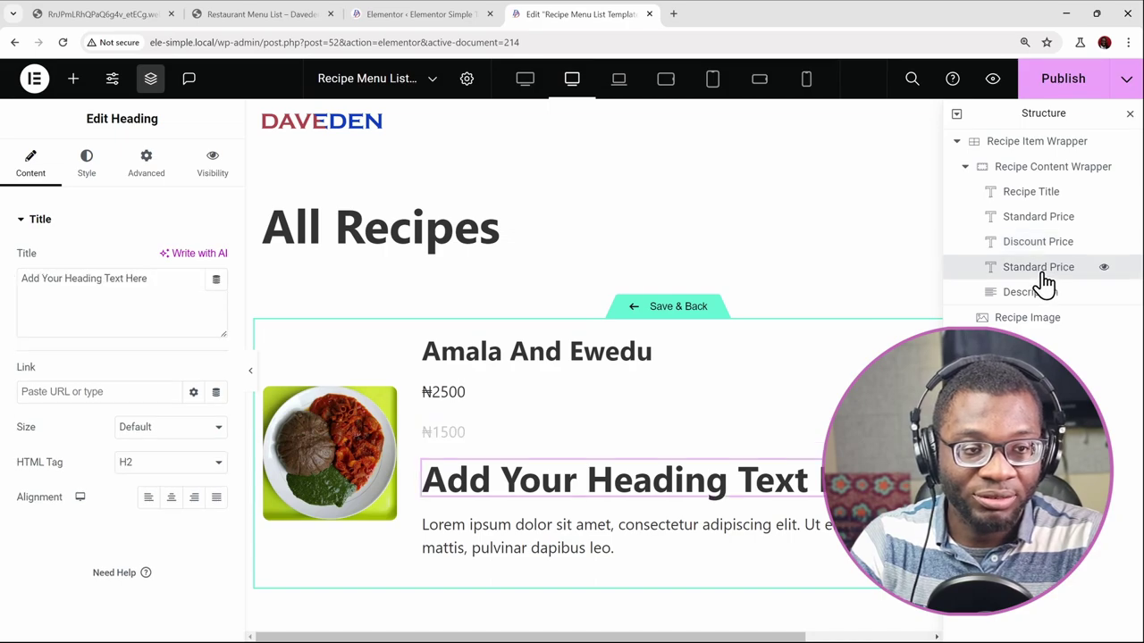
click(215, 278)
scroll(148, 424, down, 10)
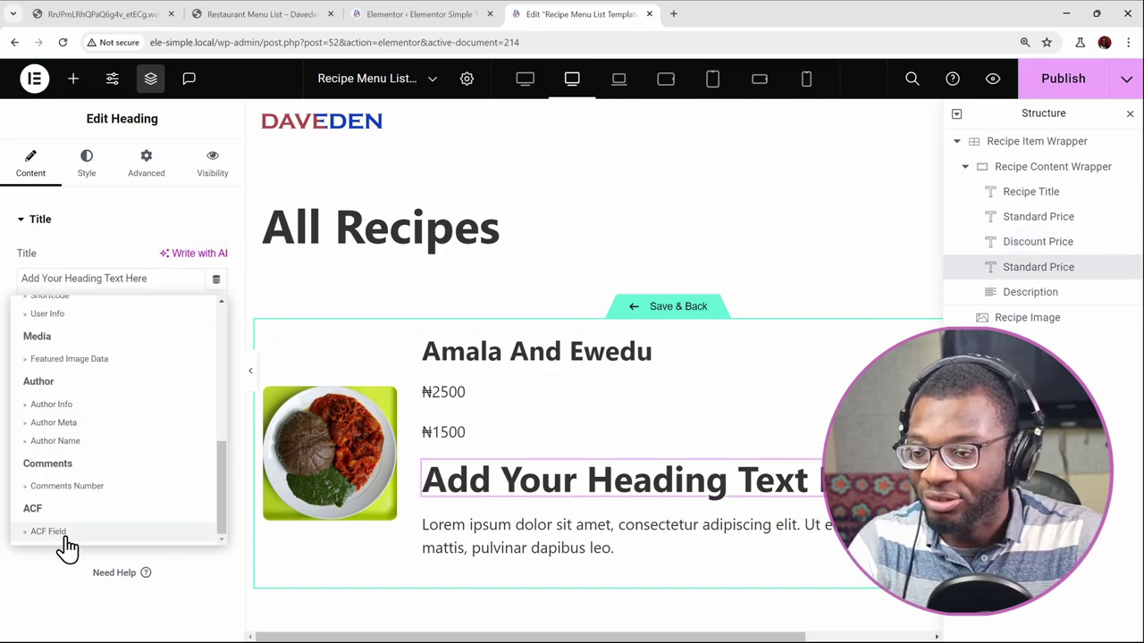
click(64, 535)
click(28, 281)
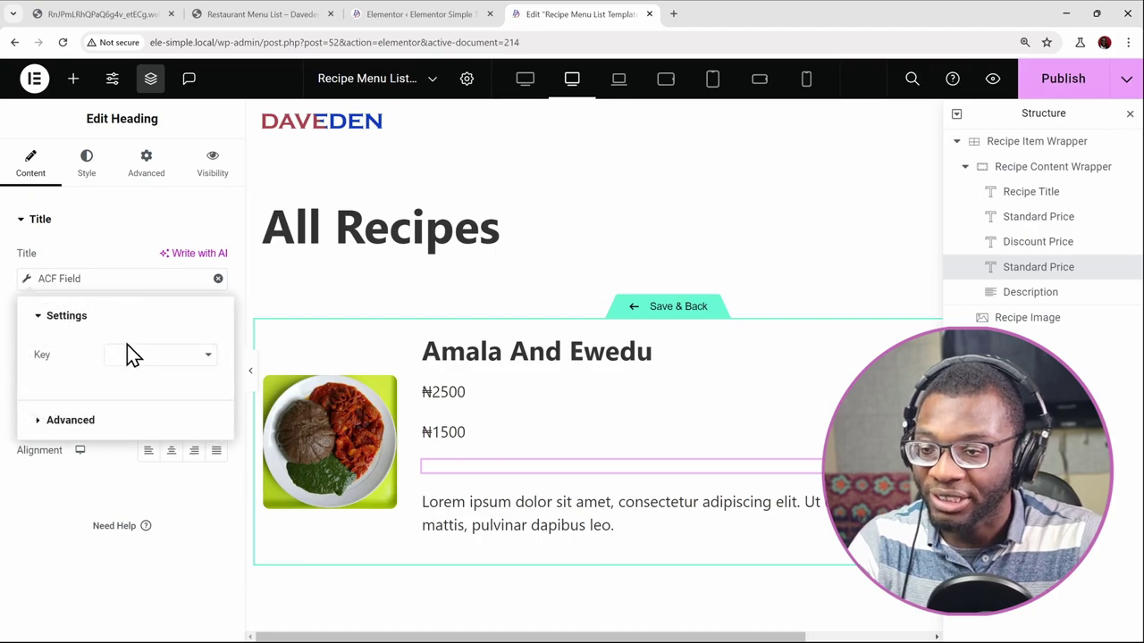
click(148, 358)
click(159, 386)
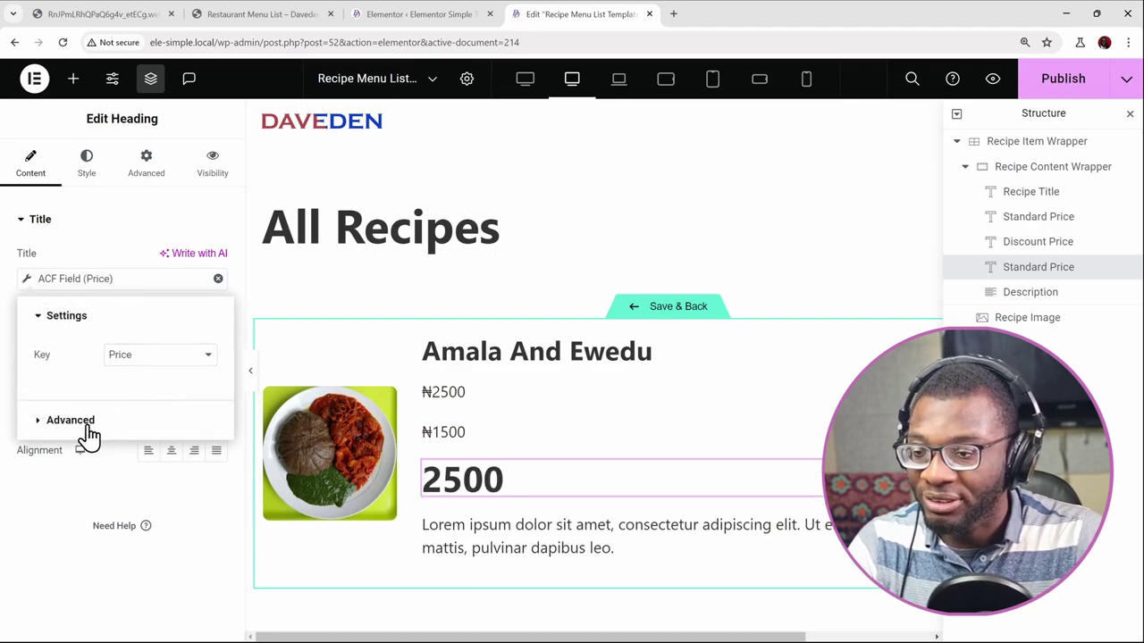
Add ₦ before the second Standard Price's dynamic value and set the heading's HTML tag to span
click(80, 422)
click(164, 398)
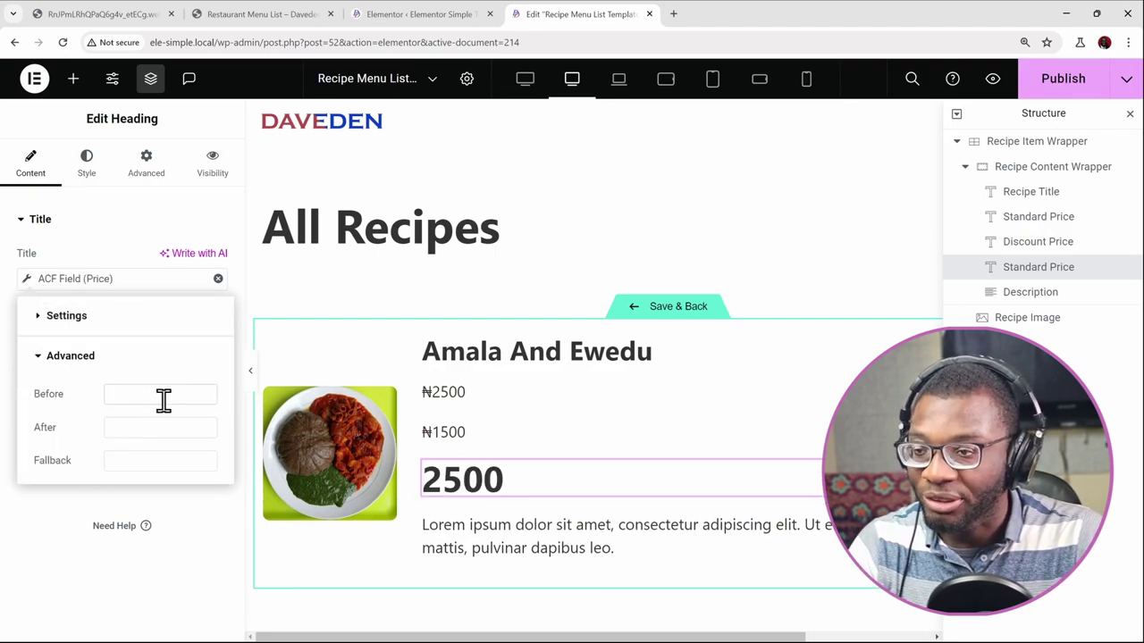
text(₦)
click(113, 243)
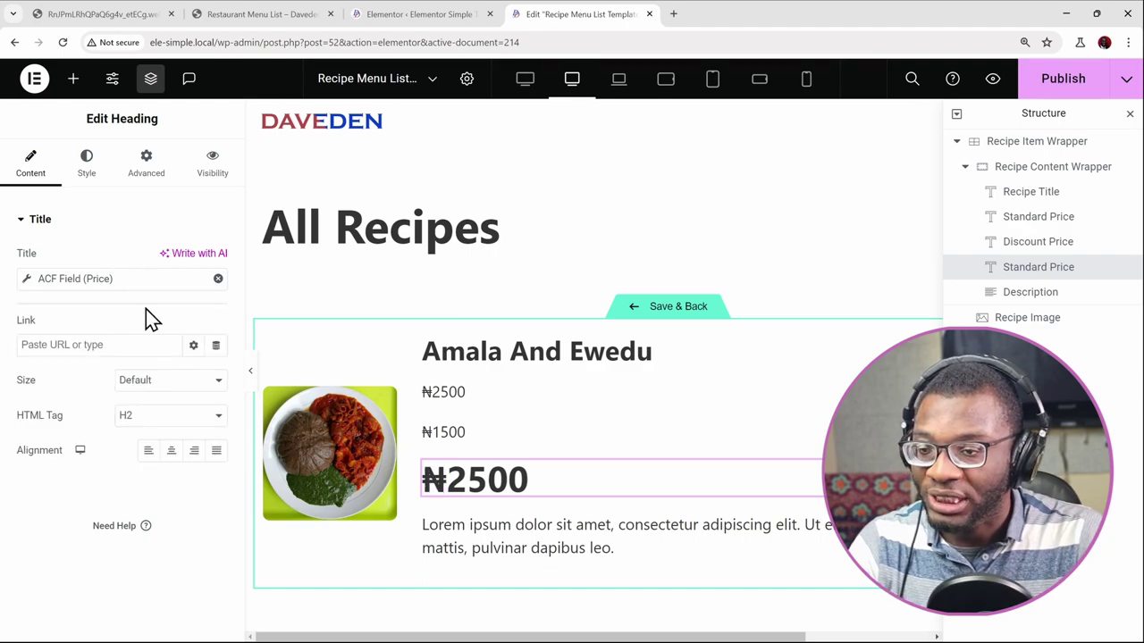
click(158, 418)
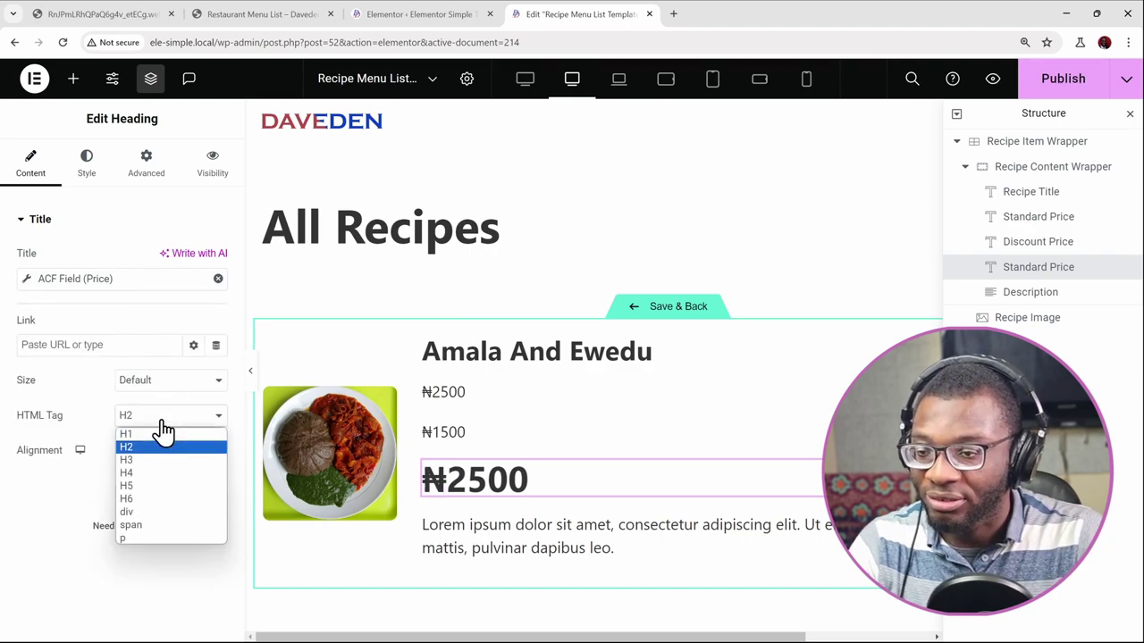
click(165, 526)
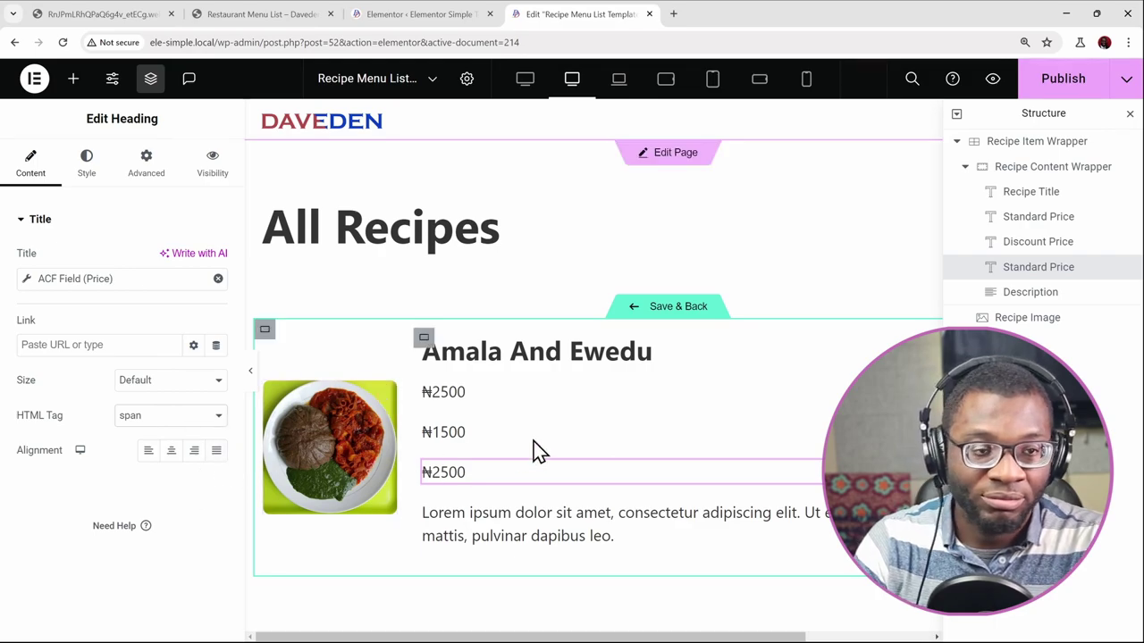
Link the Description text to the Post Excerpt dynamic tag with Apply to post content enabled, and publish the template
click(1032, 300)
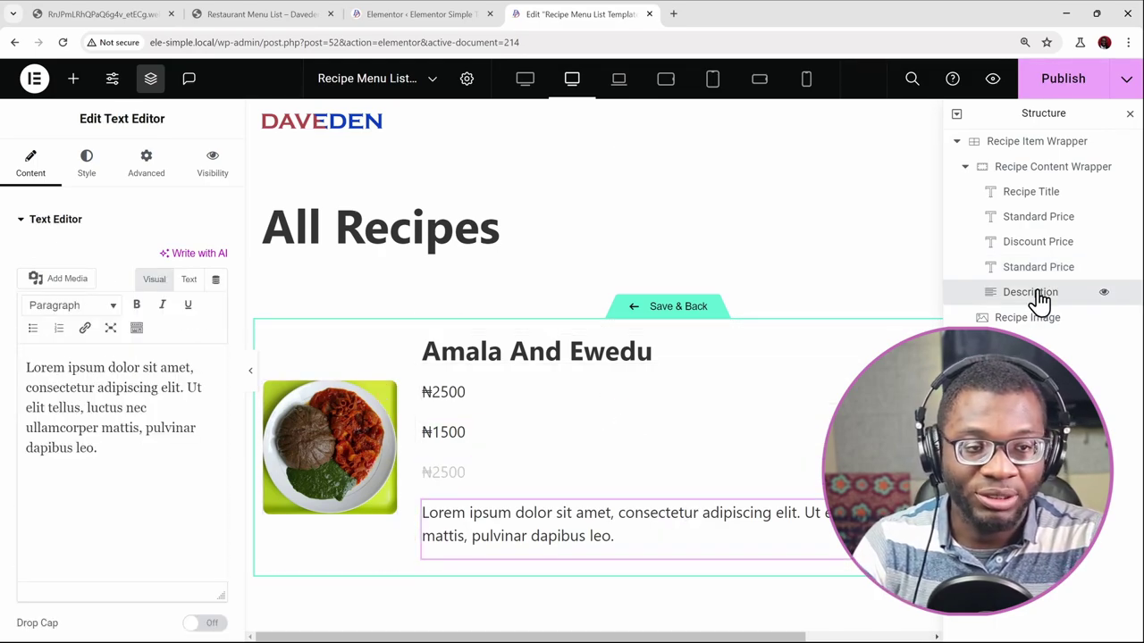
click(215, 281)
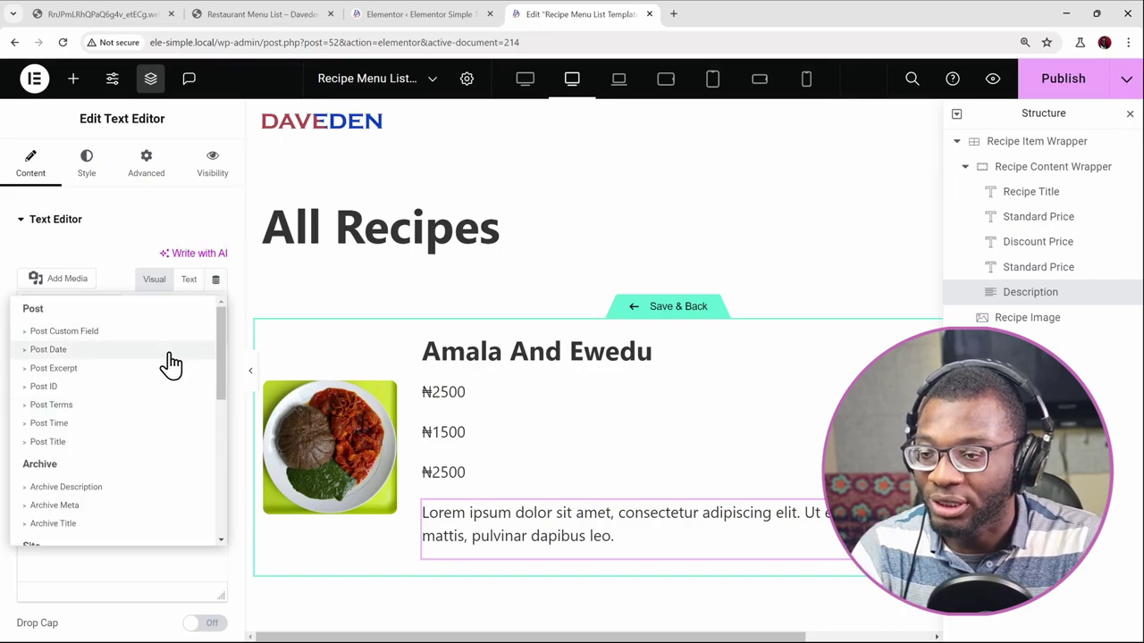
click(140, 370)
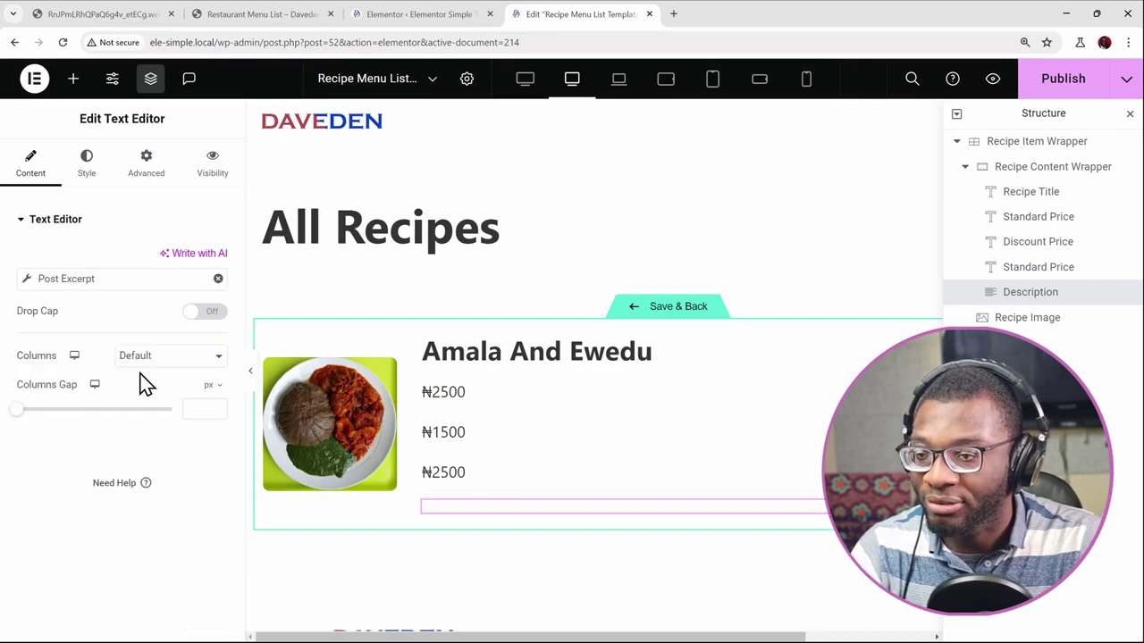
click(28, 282)
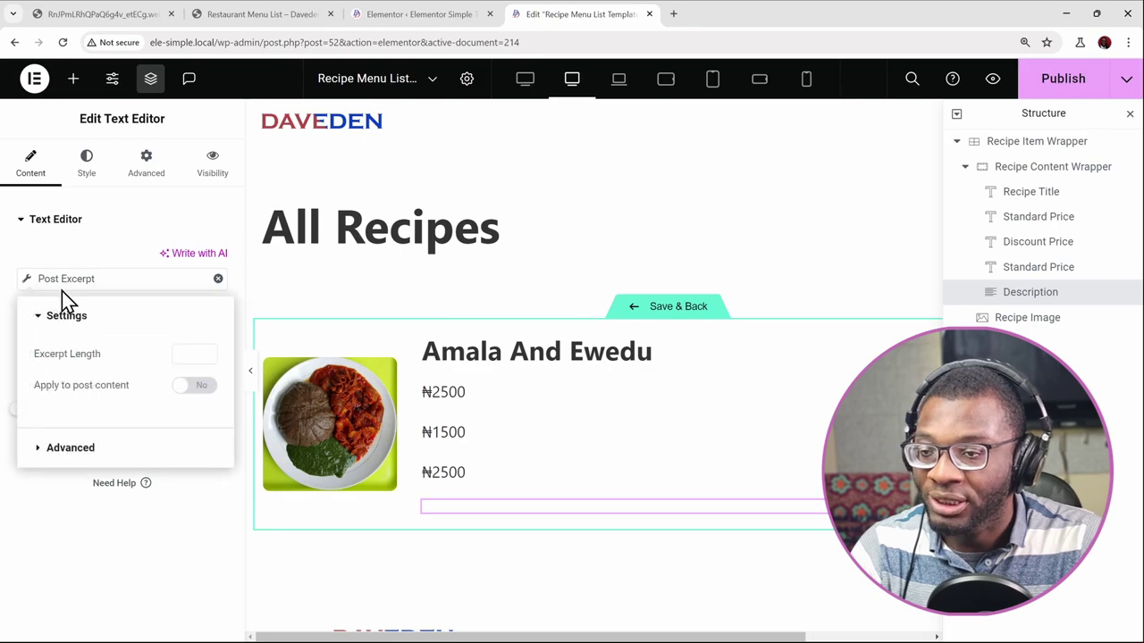
click(190, 389)
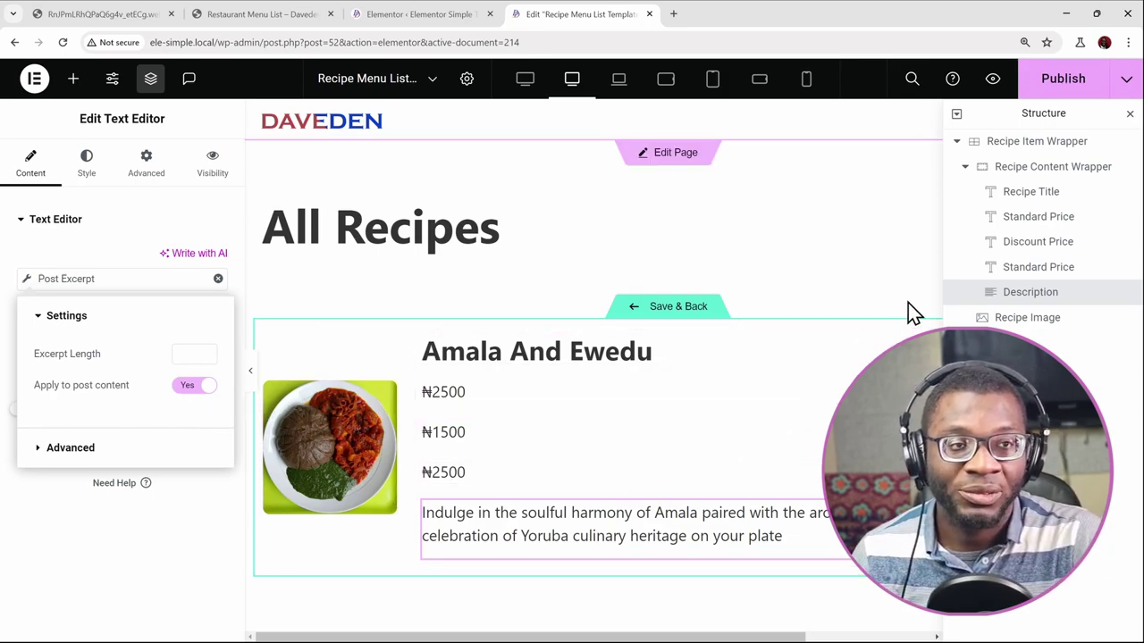
click(1057, 89)
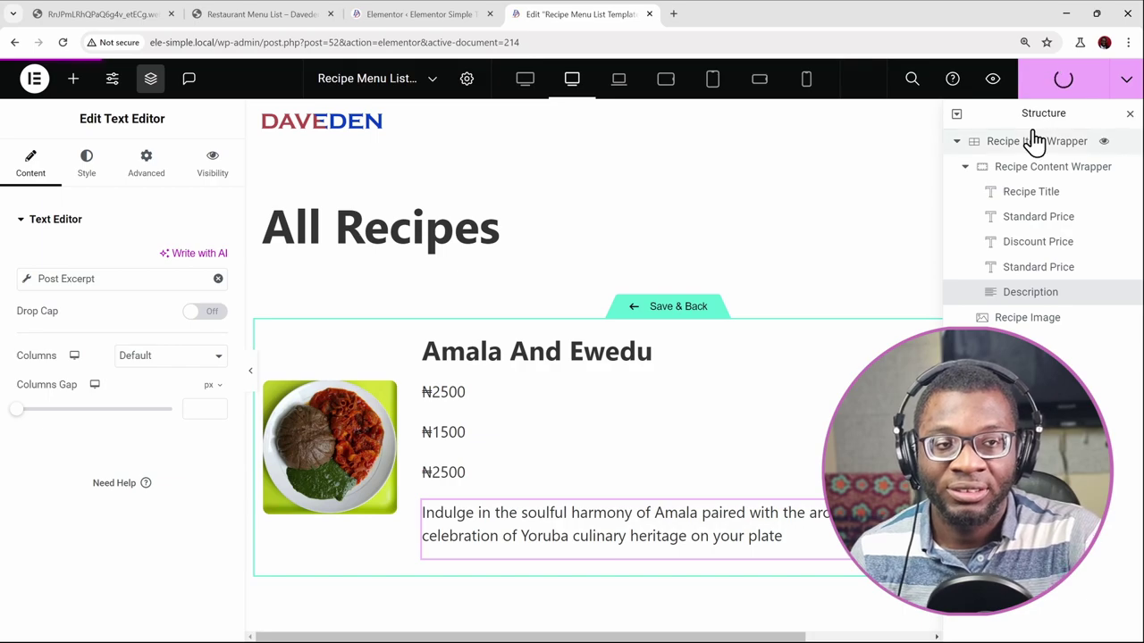
click(1129, 117)
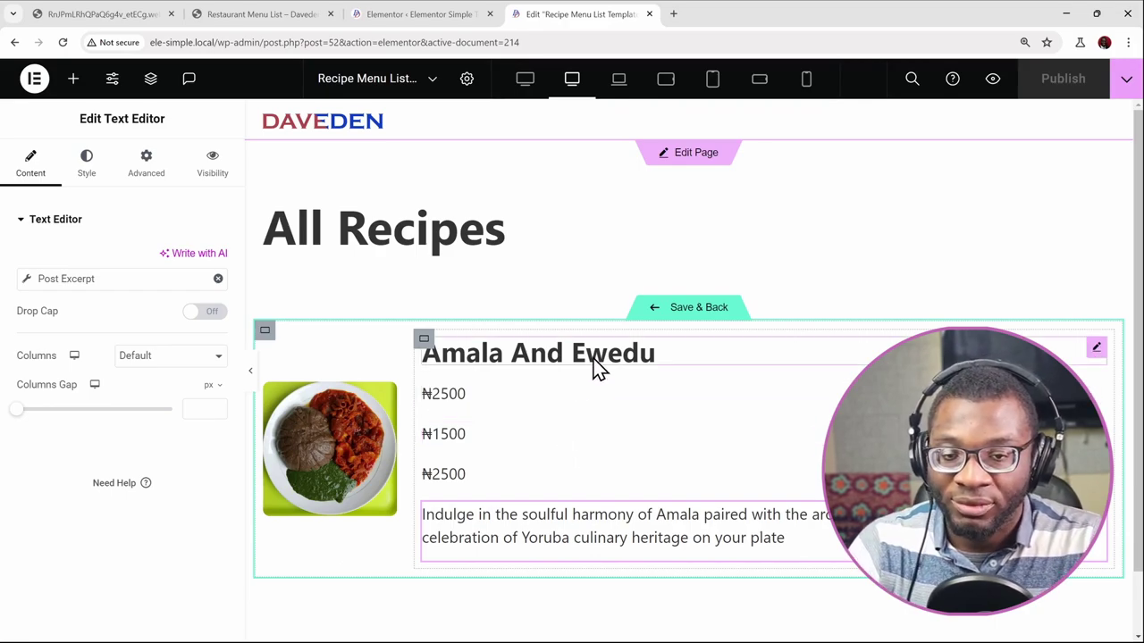
Set the recipe title heading's typography to the Heading Base global font
click(562, 362)
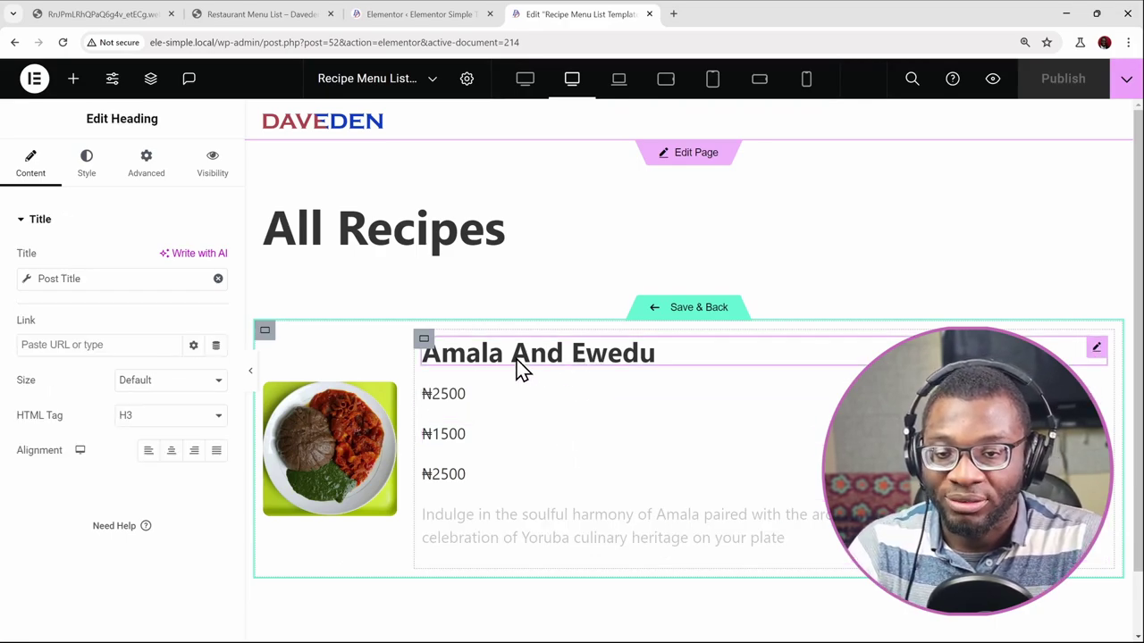
click(86, 170)
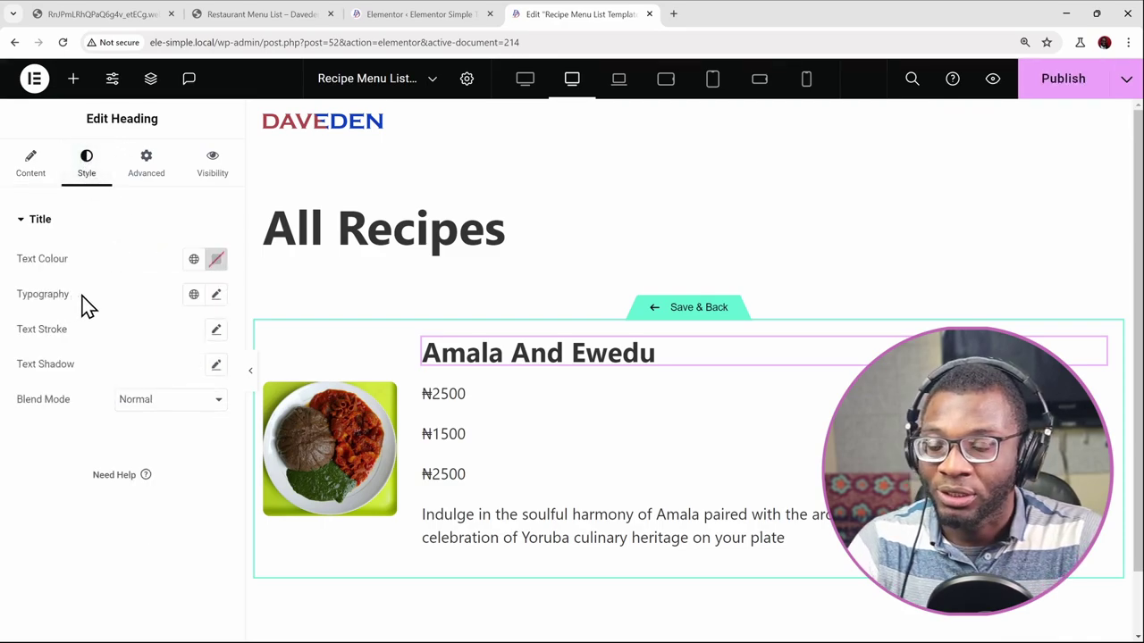
click(191, 297)
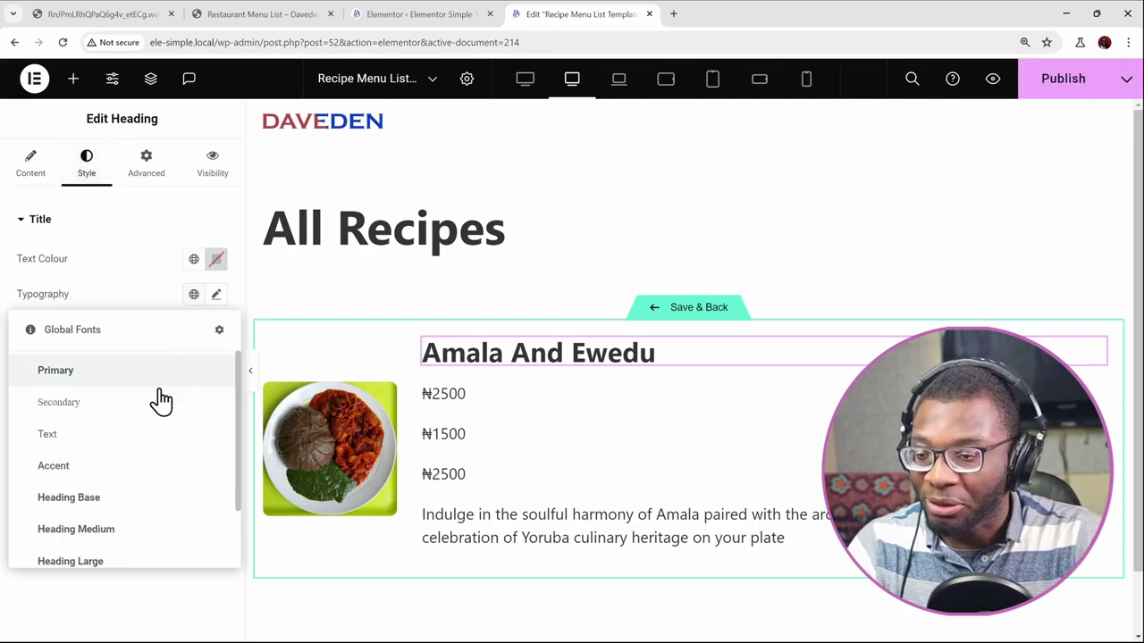
click(137, 502)
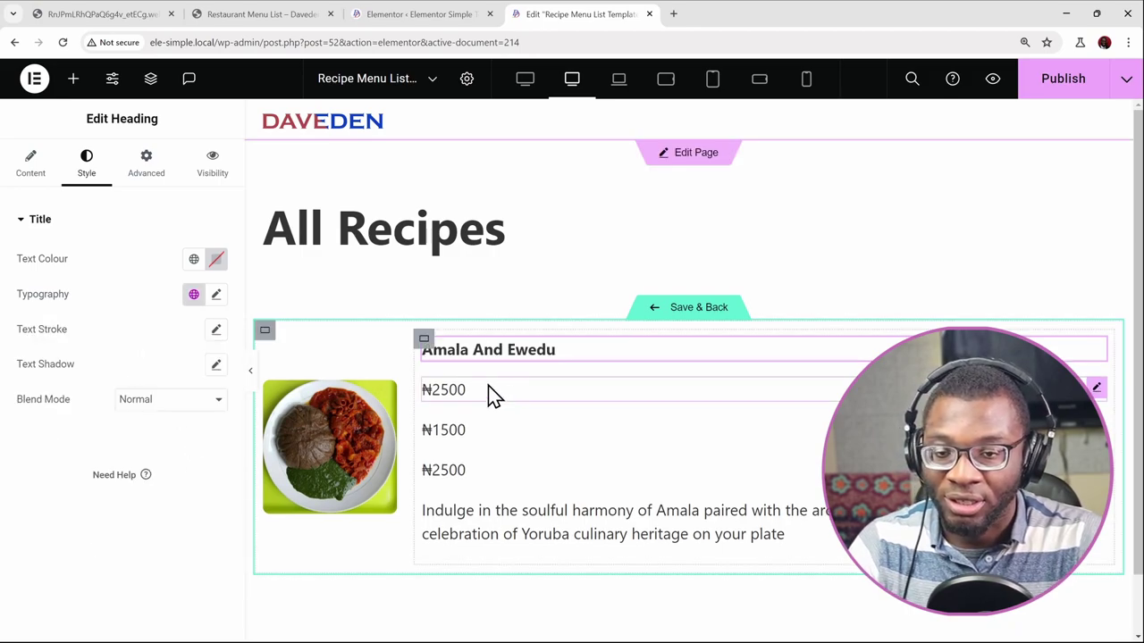
Set the recipe content container to full width and lay out its items in a horizontal row with wrapping on
click(423, 343)
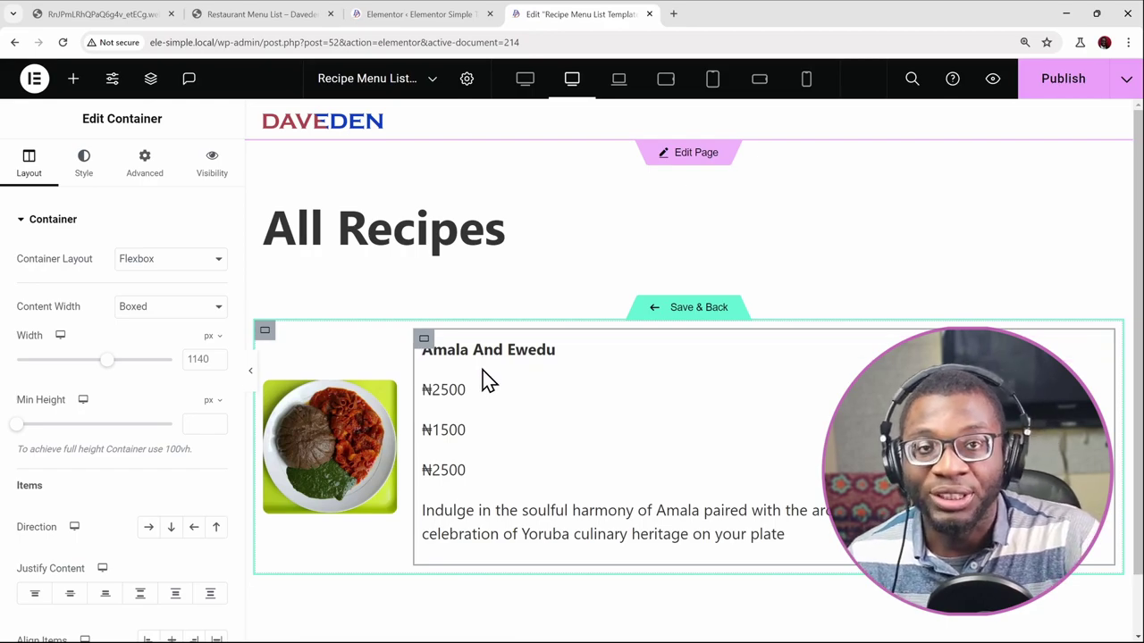
click(138, 324)
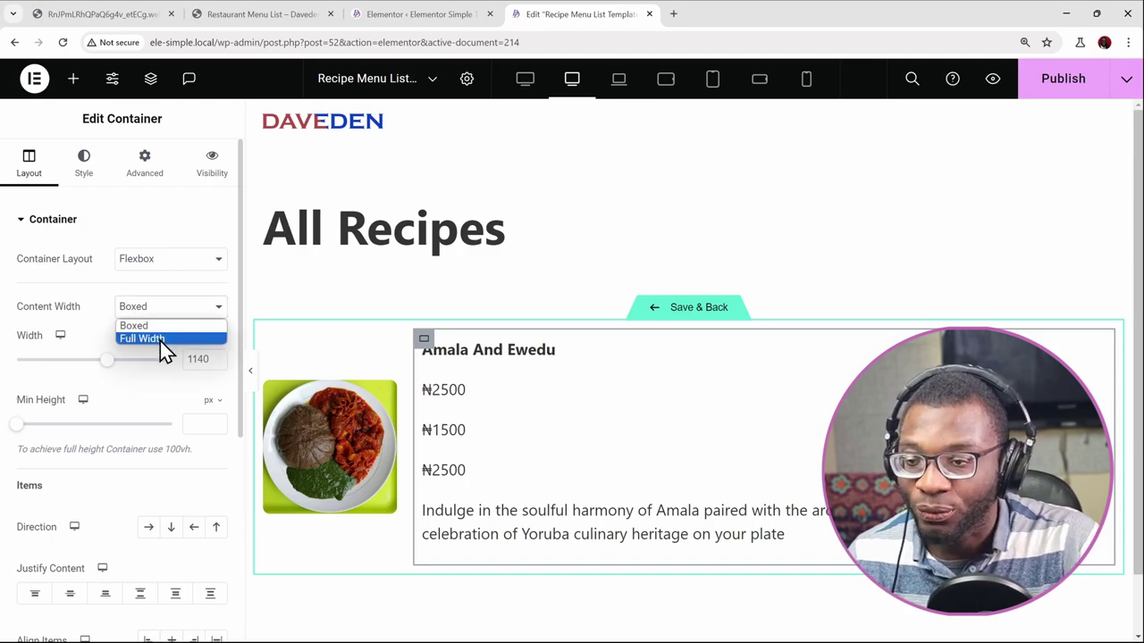
click(159, 339)
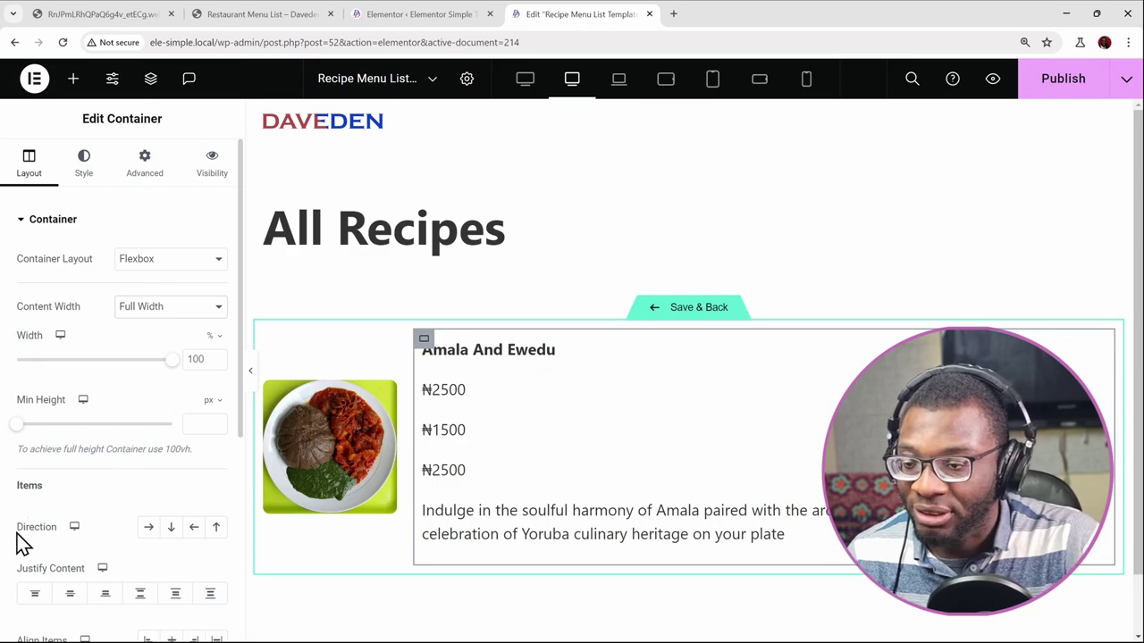
click(150, 528)
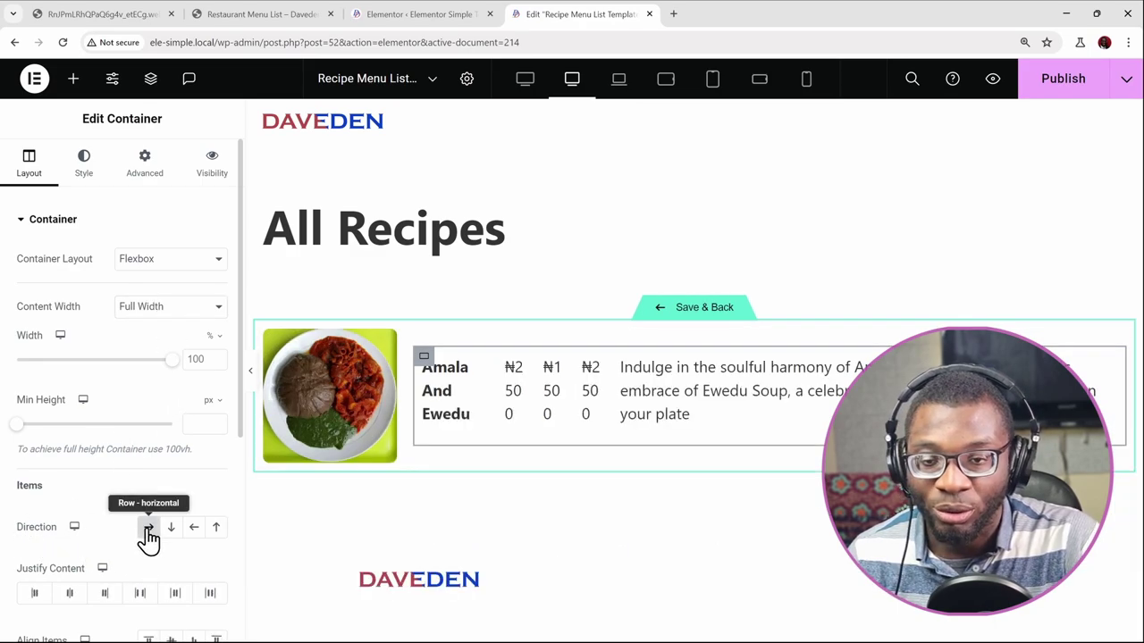
scroll(143, 511, down, 2)
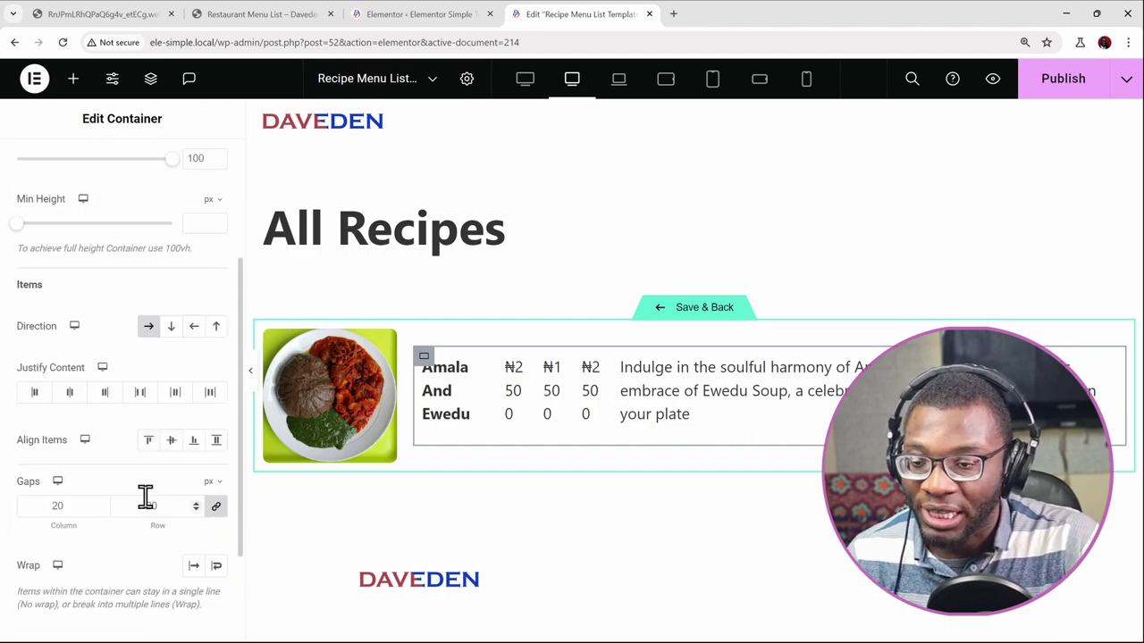
click(215, 567)
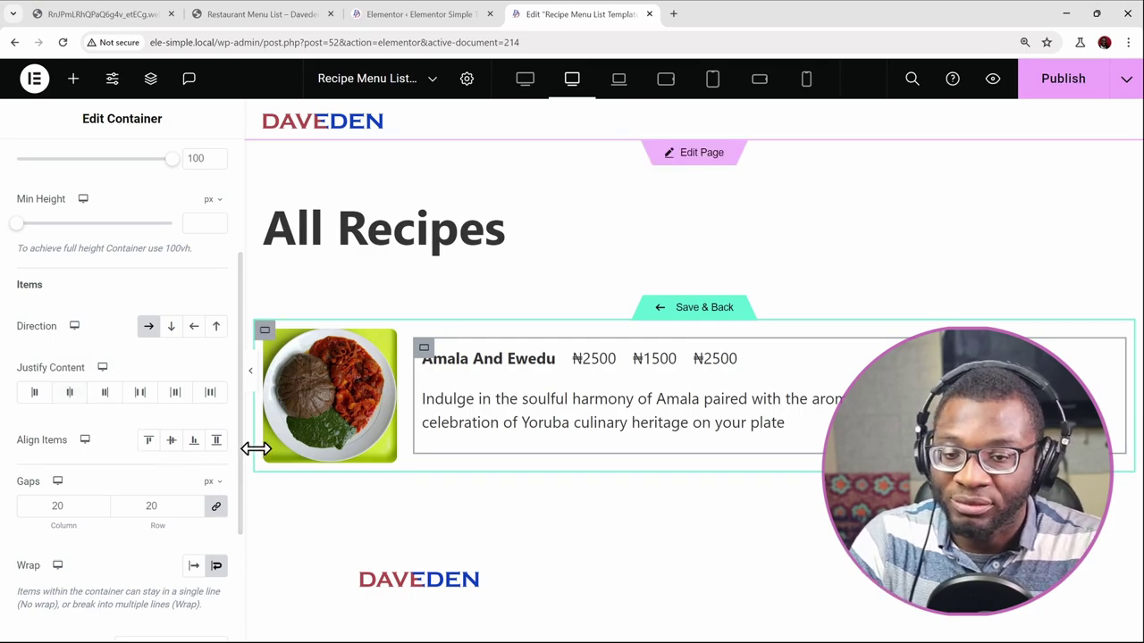
Set the recipe description's width to Full Width (100%)
click(464, 414)
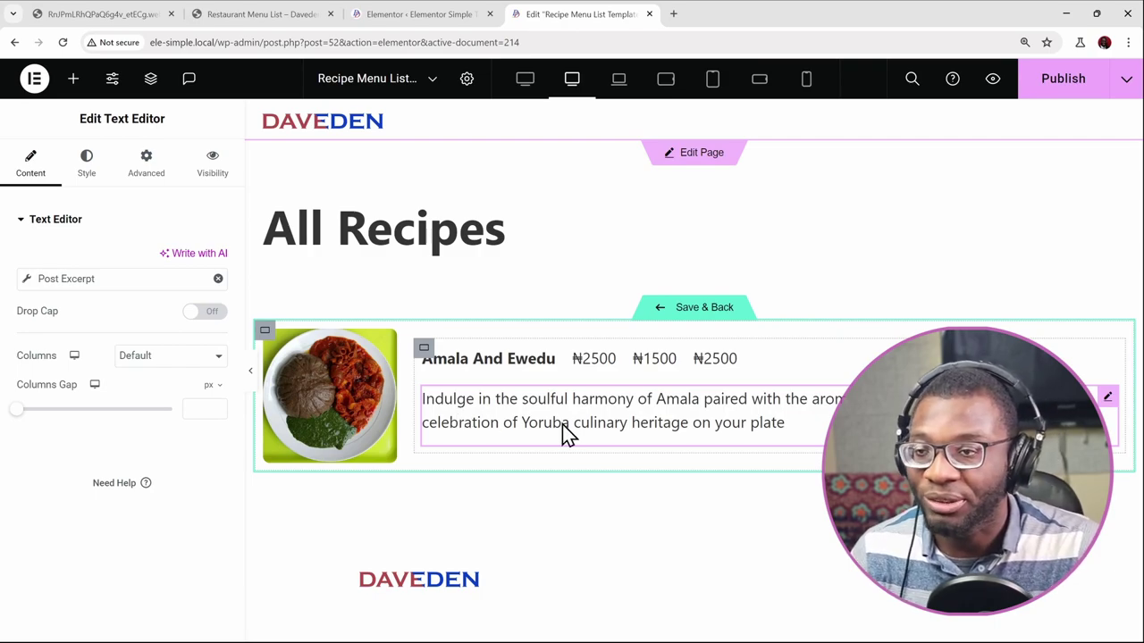
click(152, 184)
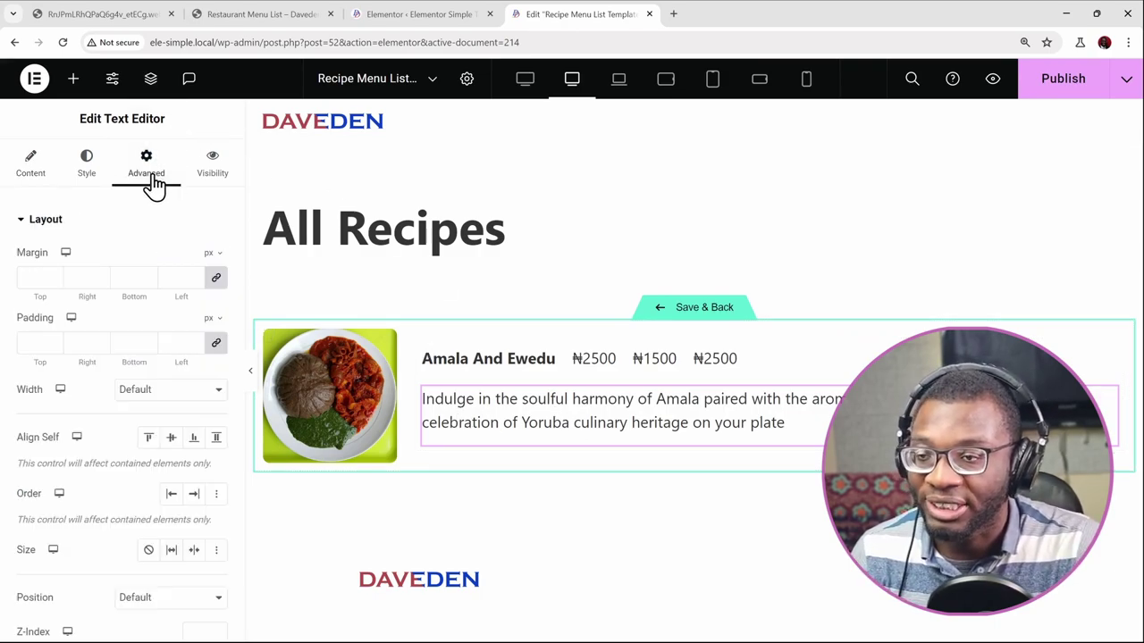
scroll(179, 348, down, 3)
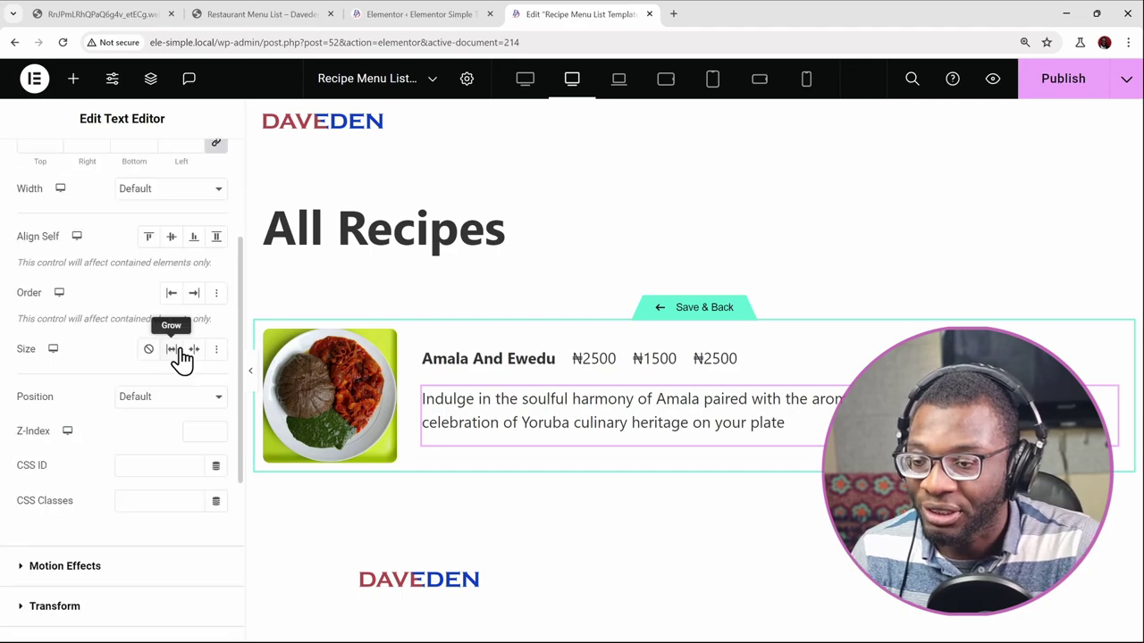
scroll(180, 353, down, 1)
scroll(179, 350, up, 2)
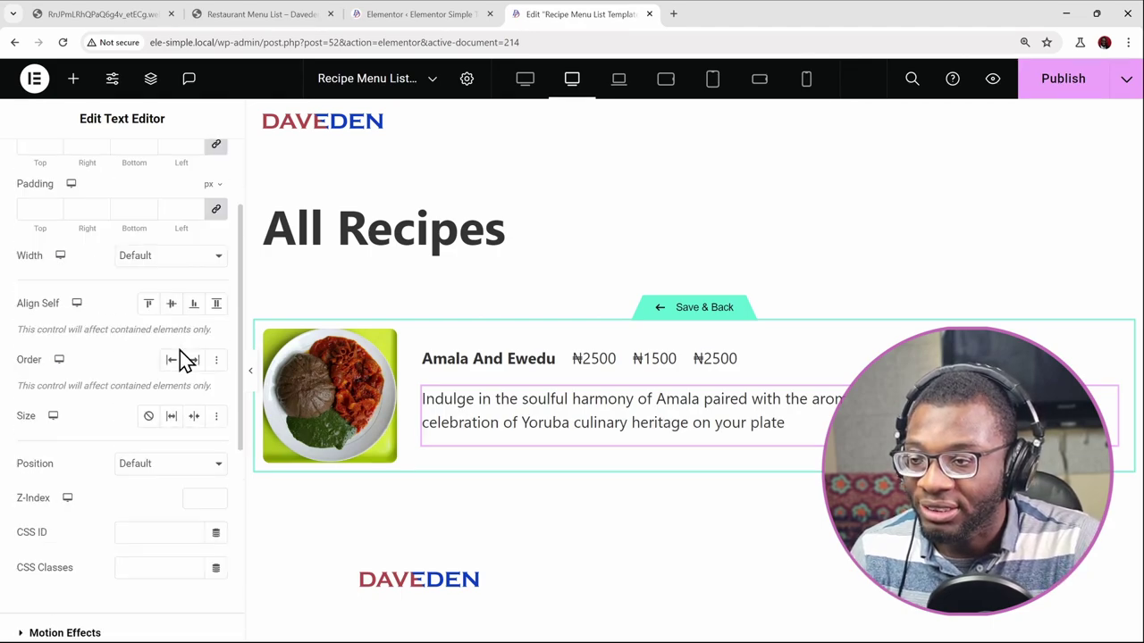
click(155, 261)
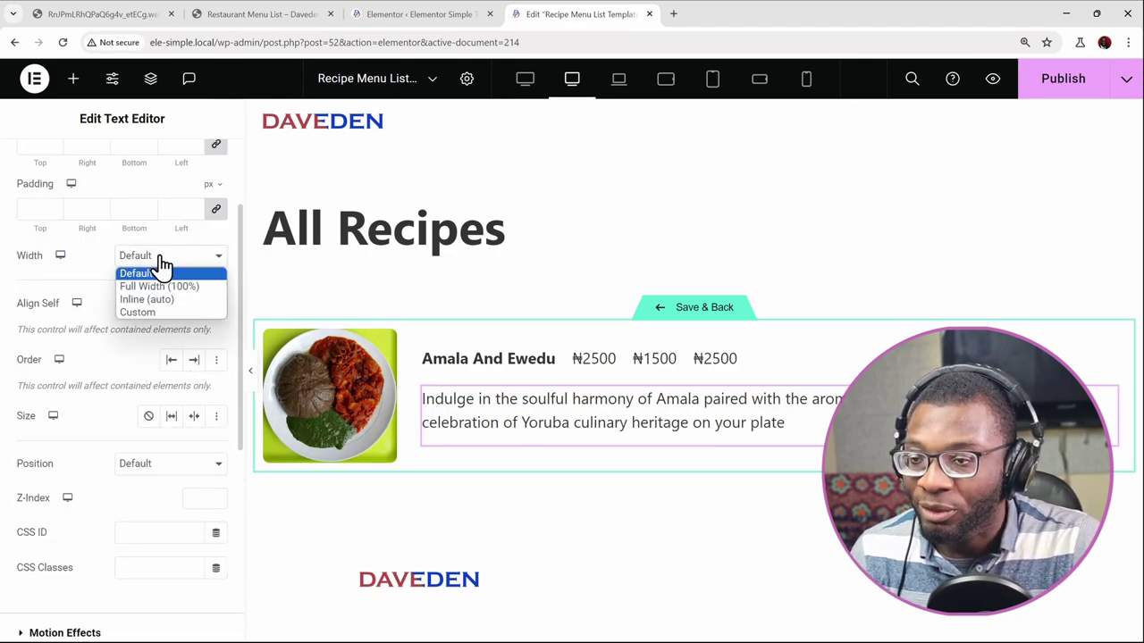
click(189, 287)
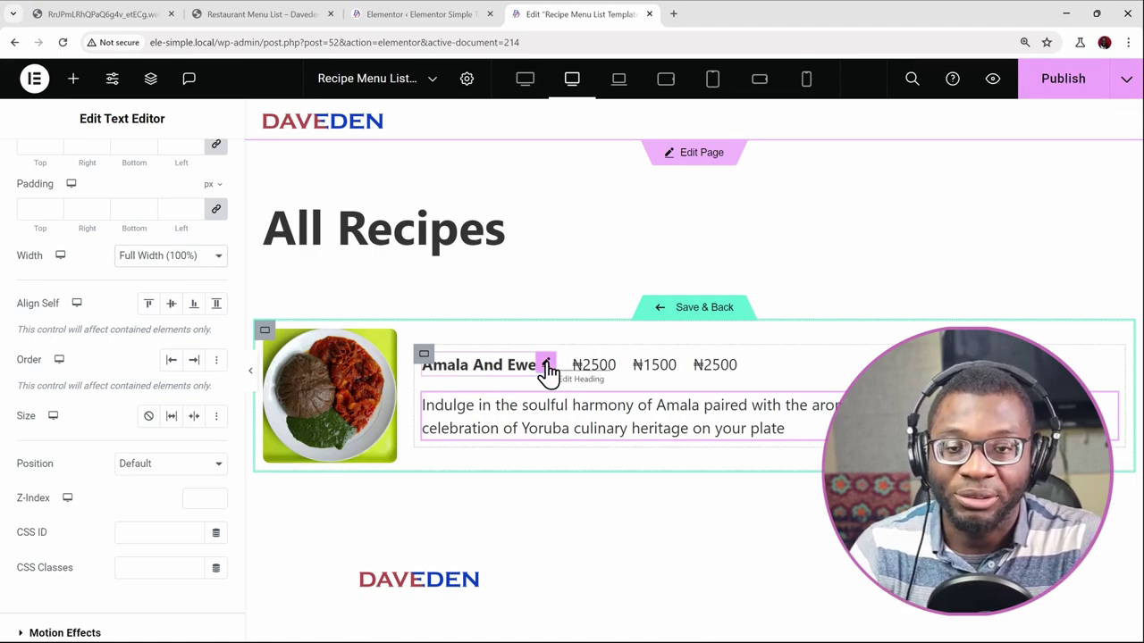
Set the recipe title heading's flex size to Grow so it fills the free space in its row
click(546, 366)
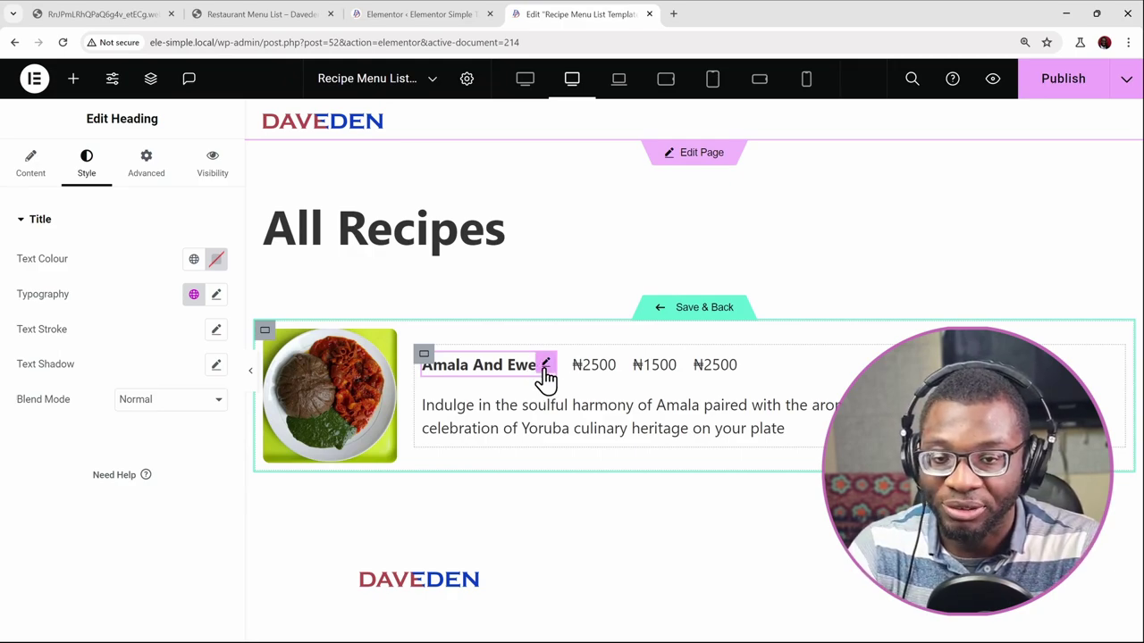
click(156, 179)
scroll(134, 375, down, 2)
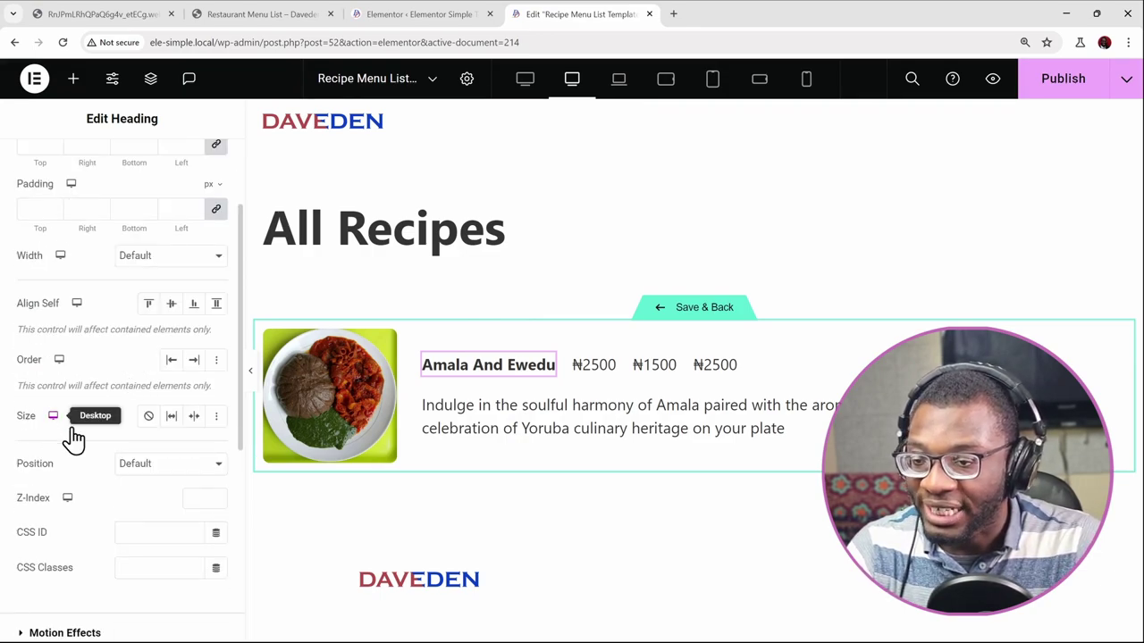
click(171, 421)
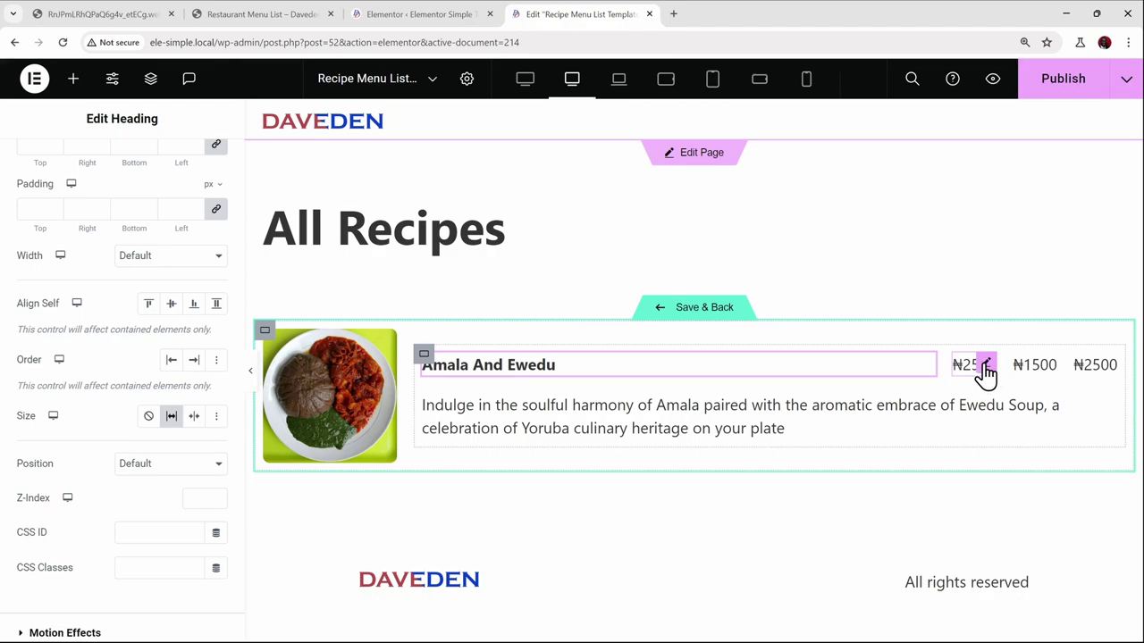
Set the text decoration of the first Standard Price heading, beside the recipe title, to Line Through
click(987, 367)
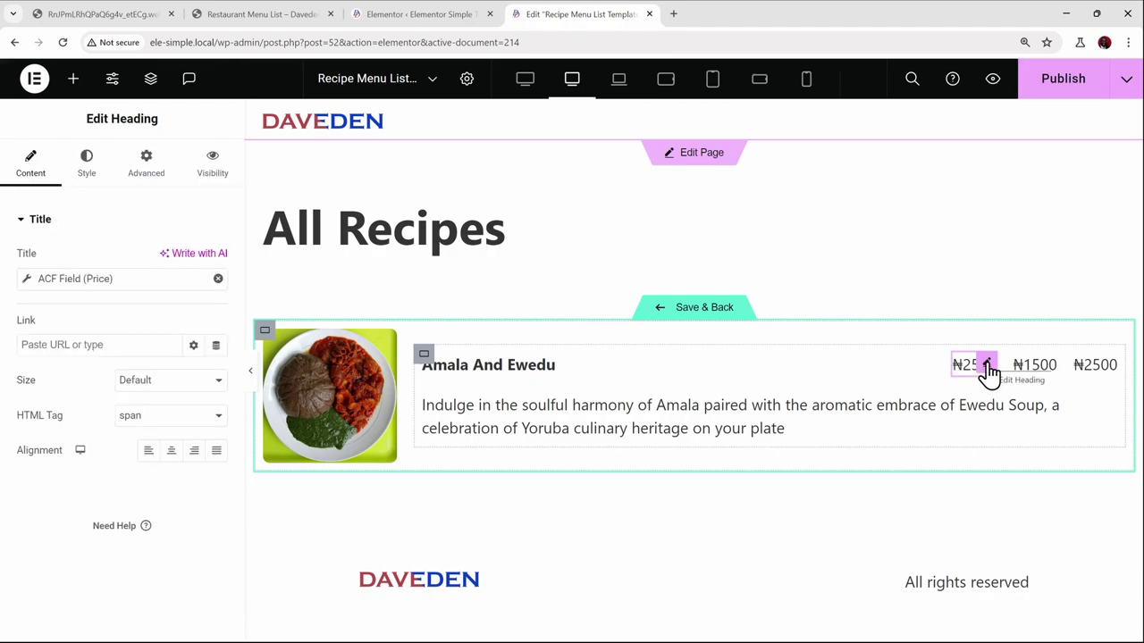
click(87, 173)
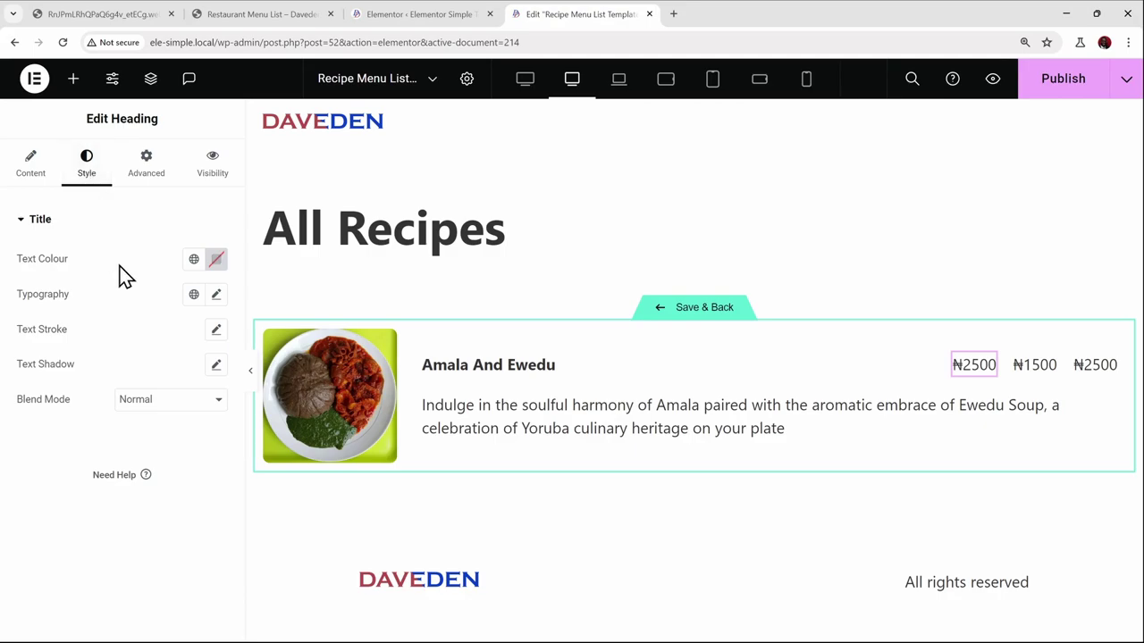
click(216, 294)
scroll(156, 403, down, 2)
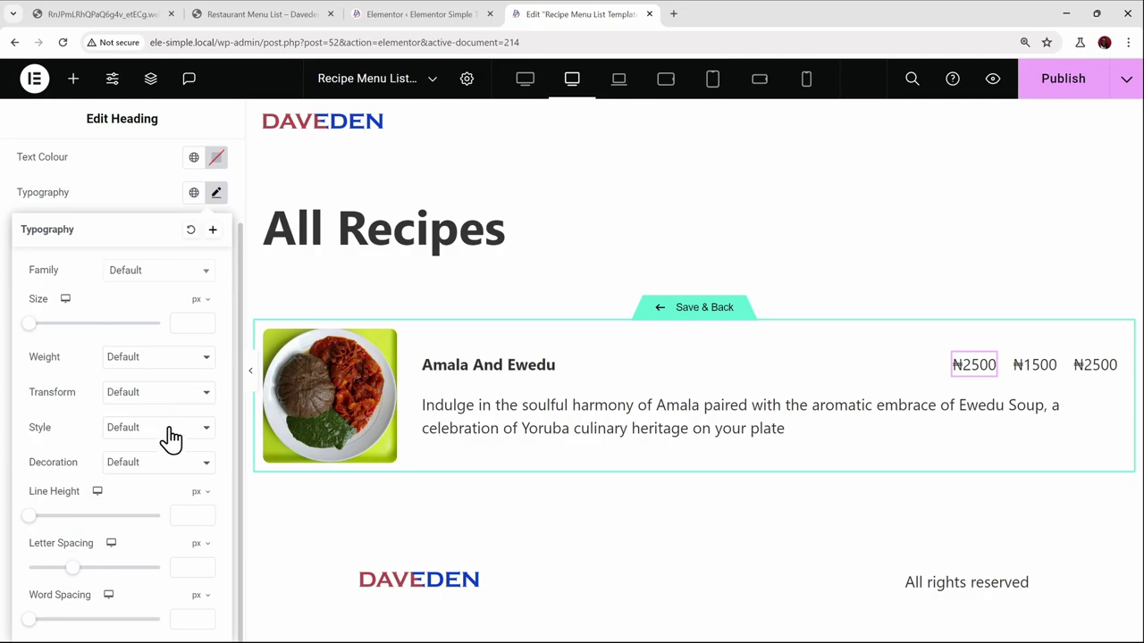
click(170, 472)
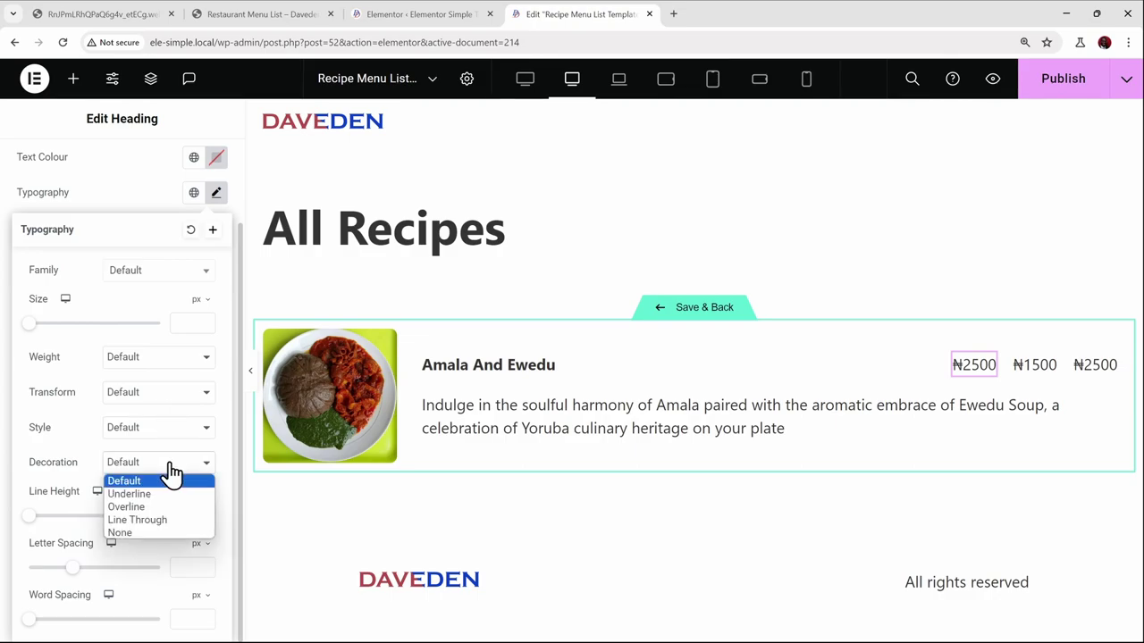
click(143, 520)
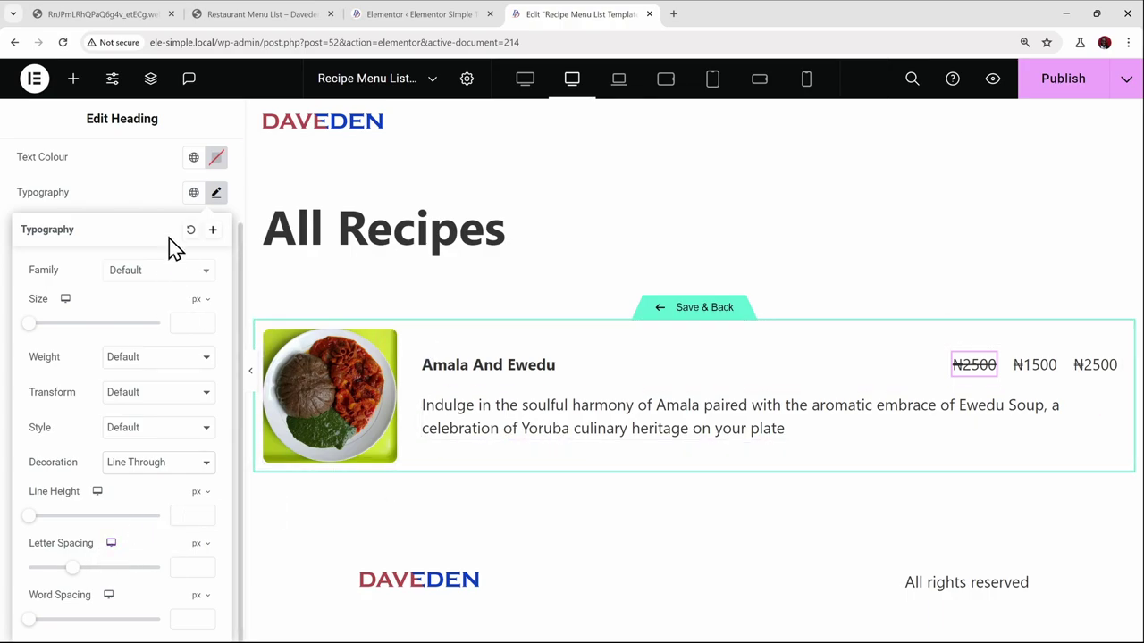
click(153, 192)
Change the text colour of the struck-through Standard Price heading to grey #7C7C7C
scroll(155, 215, up, 2)
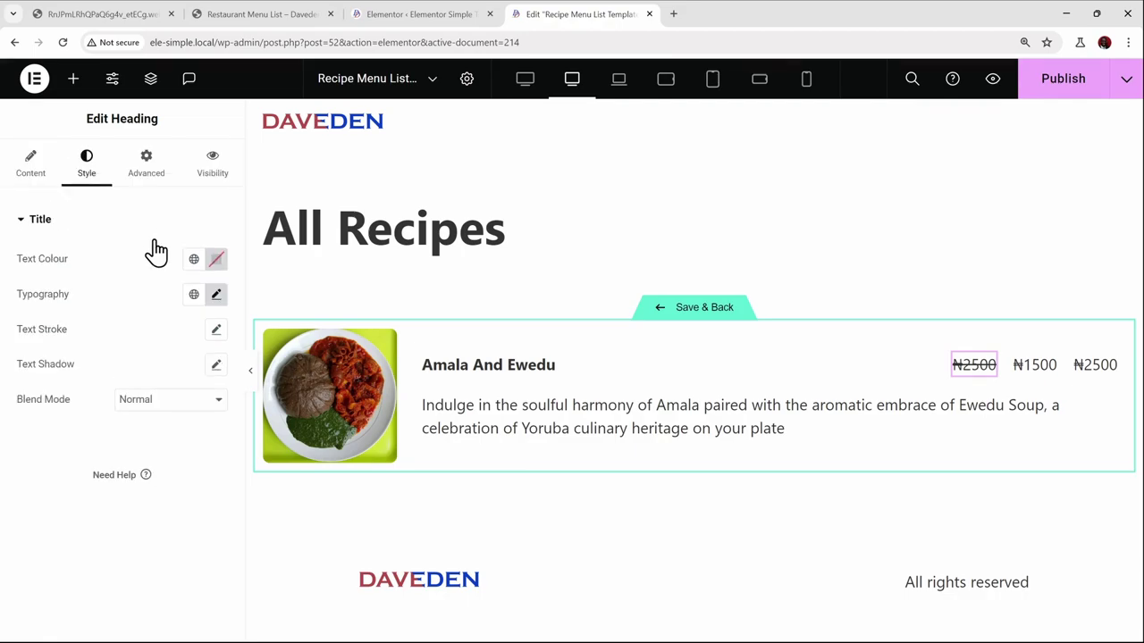
click(193, 260)
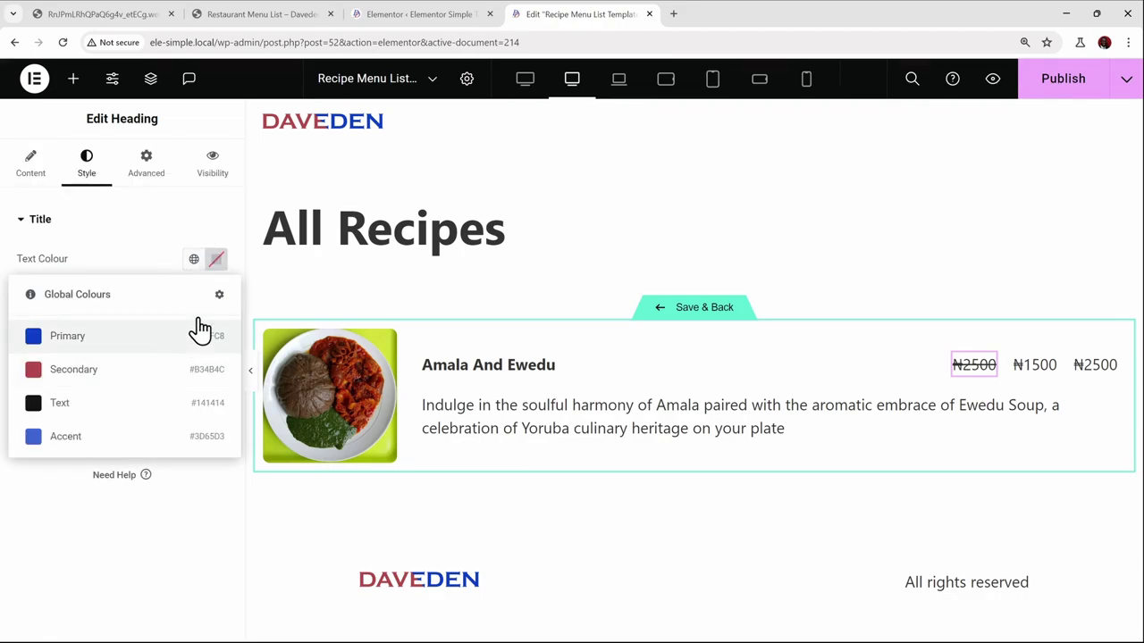
click(135, 407)
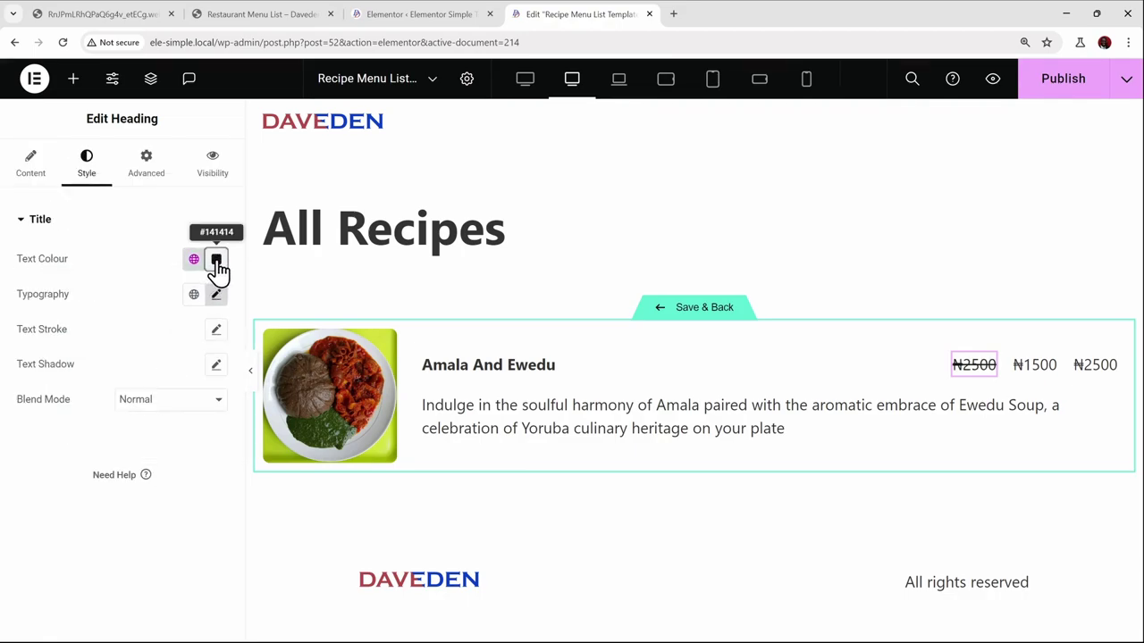
click(216, 259)
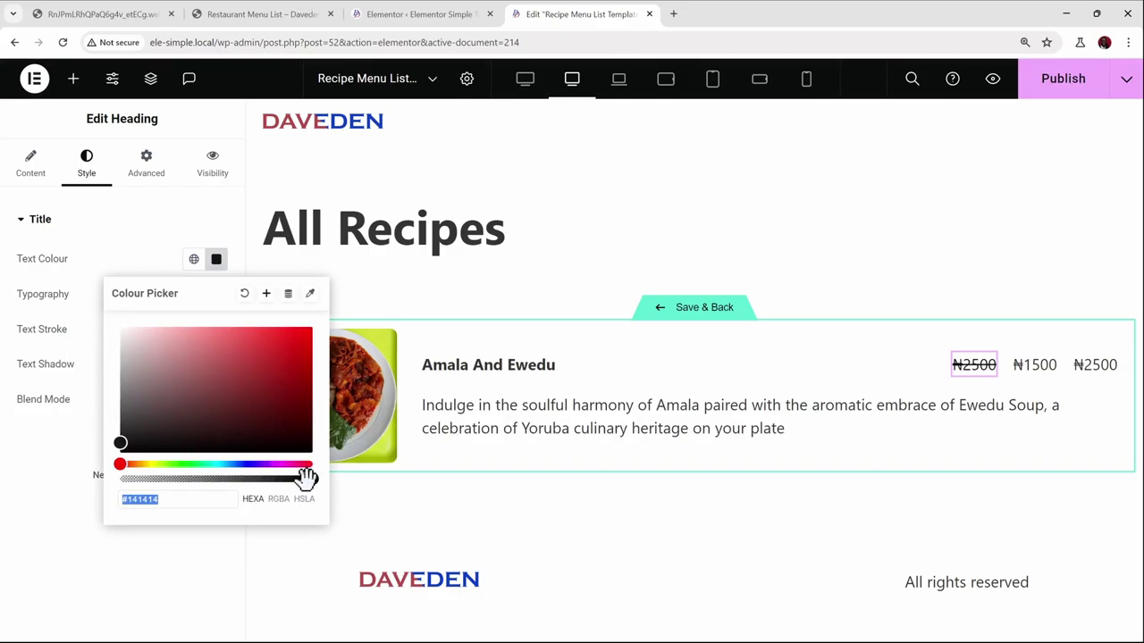
drag(117, 441, 114, 393)
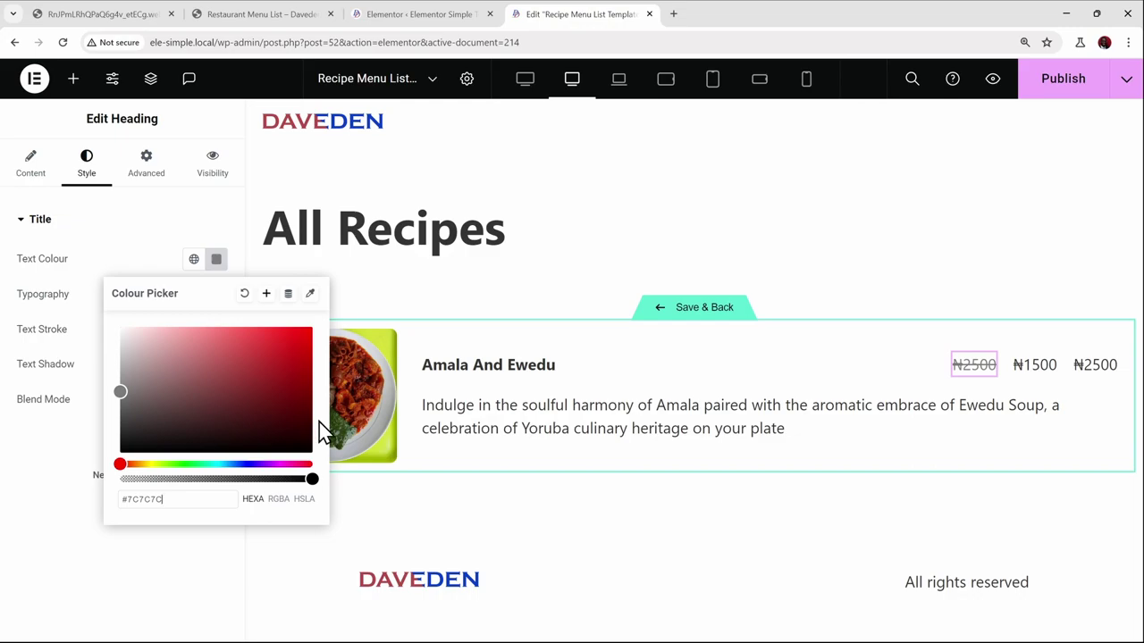
Apply the global font Heading Base to the Discount Price heading
click(1037, 376)
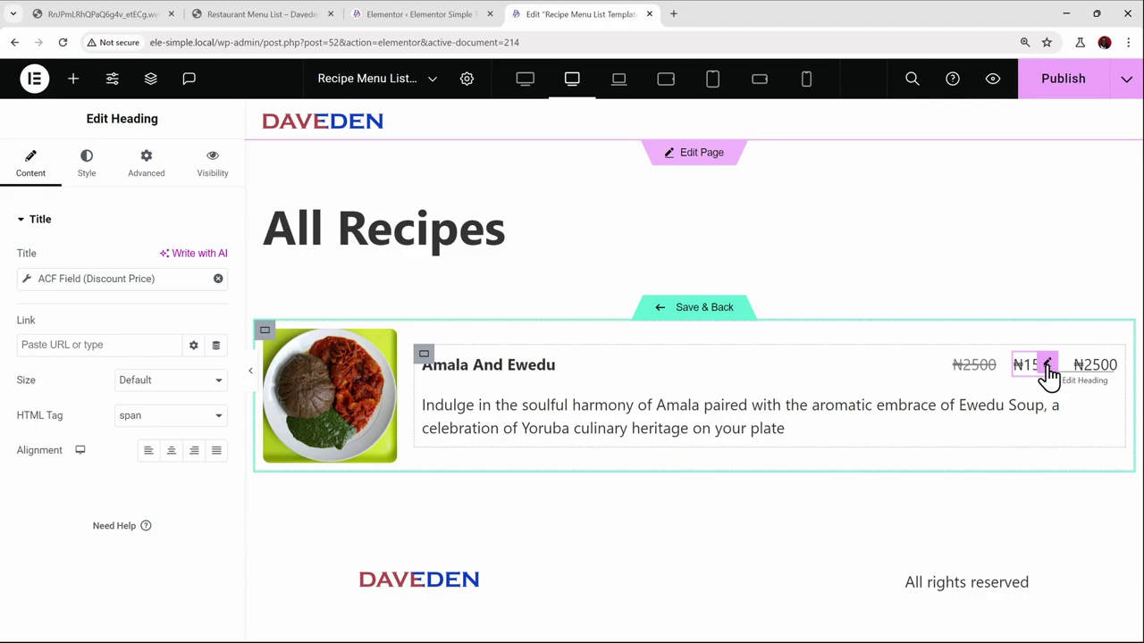
click(84, 174)
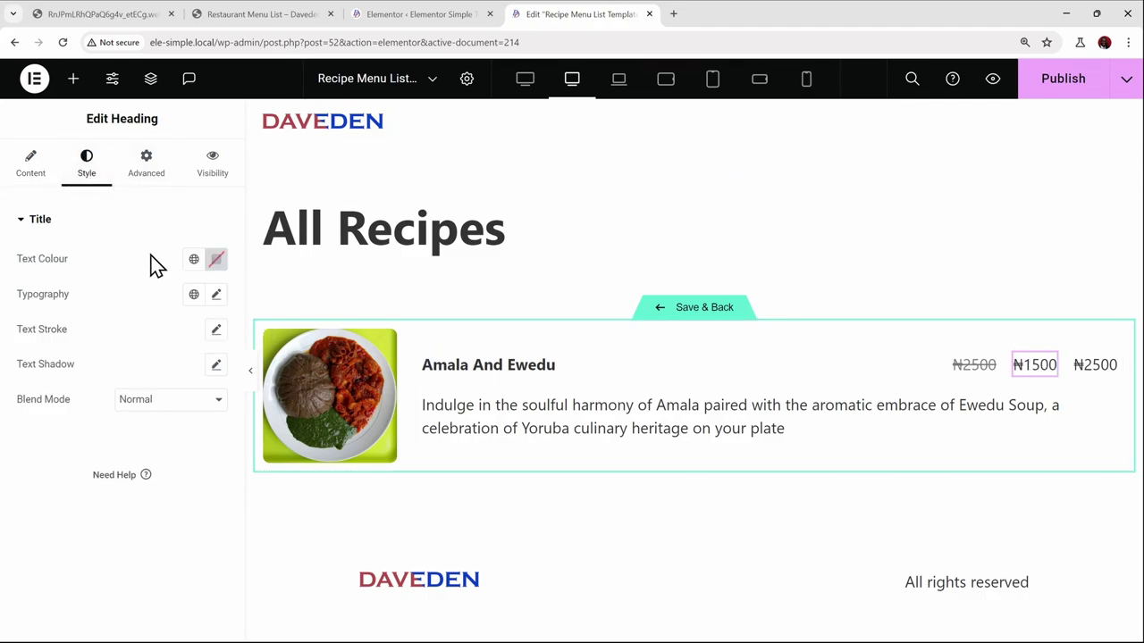
click(194, 295)
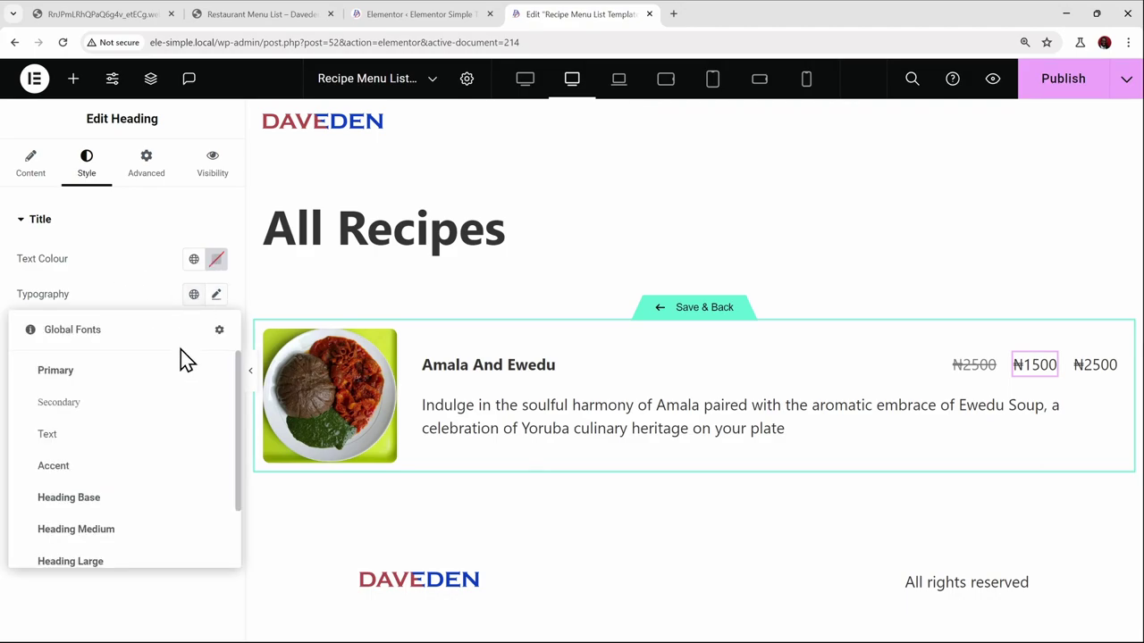
click(140, 507)
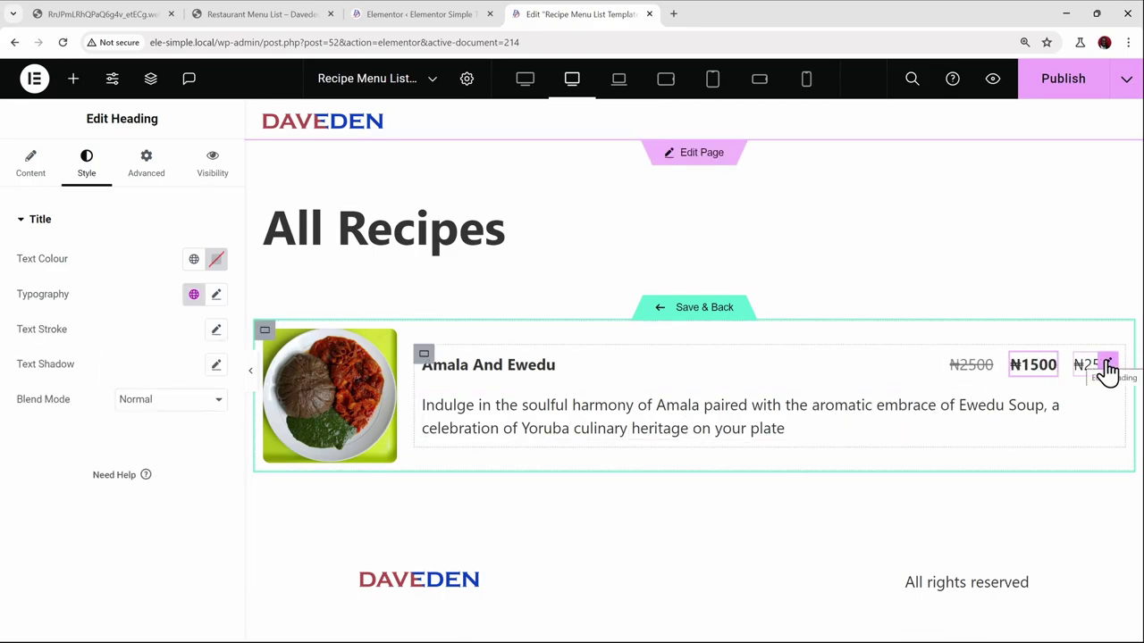
Give the last Price heading in the row the same global heading font as the discount price, and publish the template
click(1108, 367)
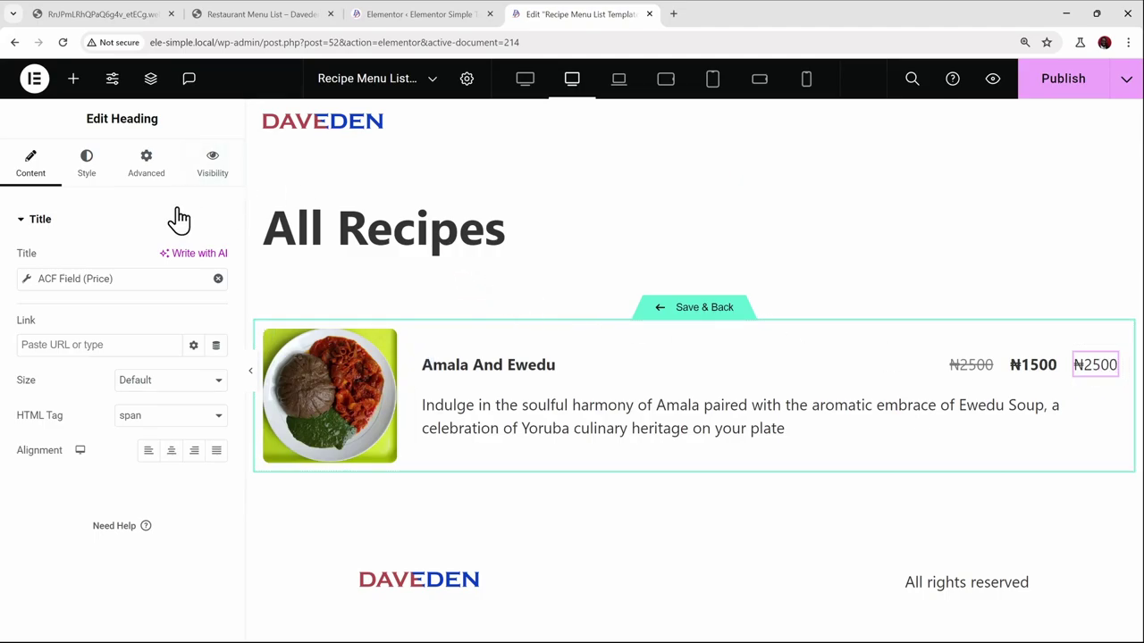
click(90, 165)
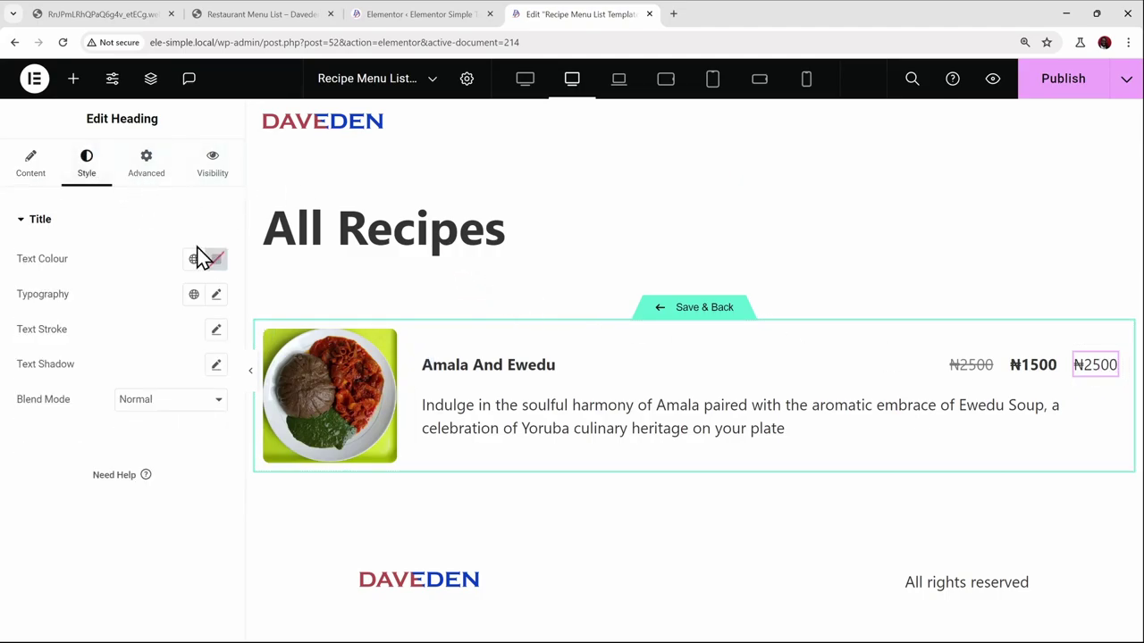
click(193, 295)
scroll(155, 431, down, 2)
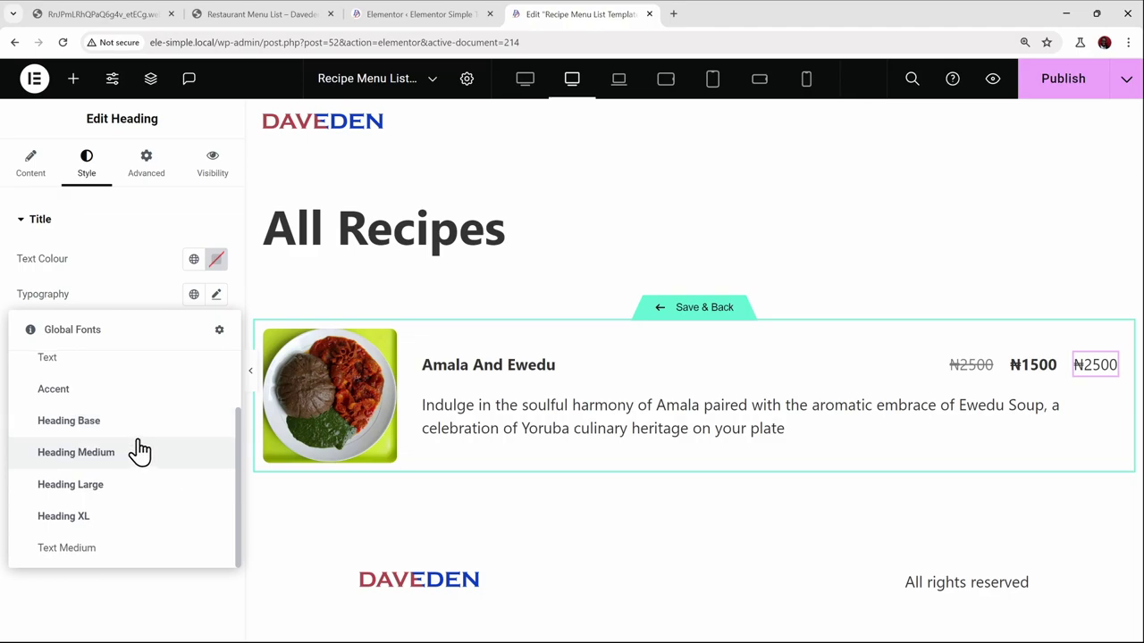
click(138, 453)
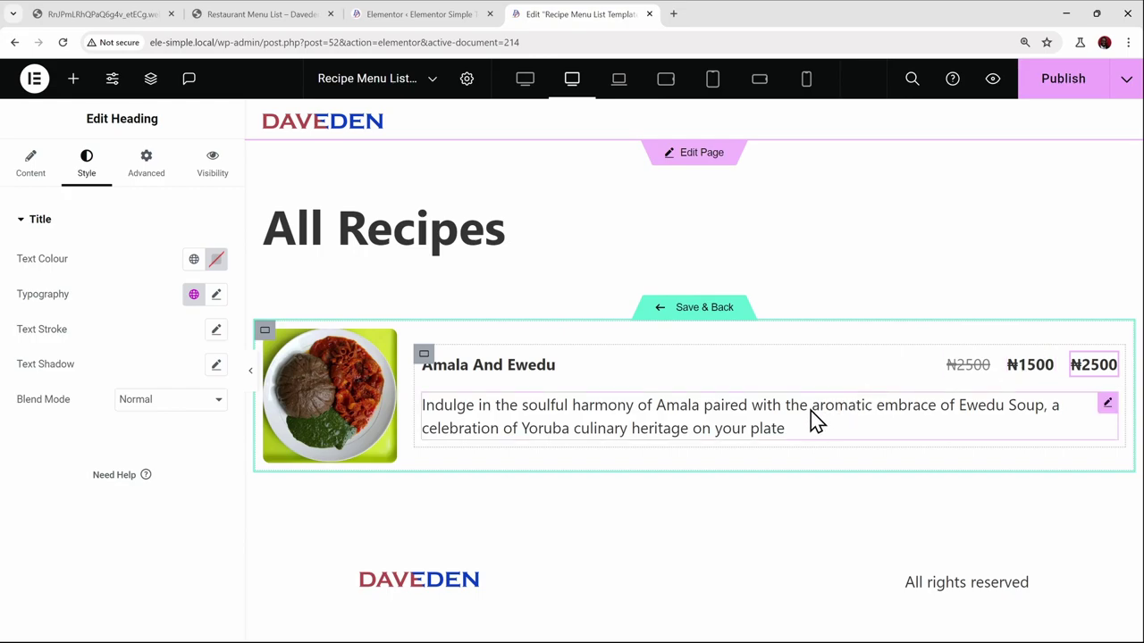
click(1052, 82)
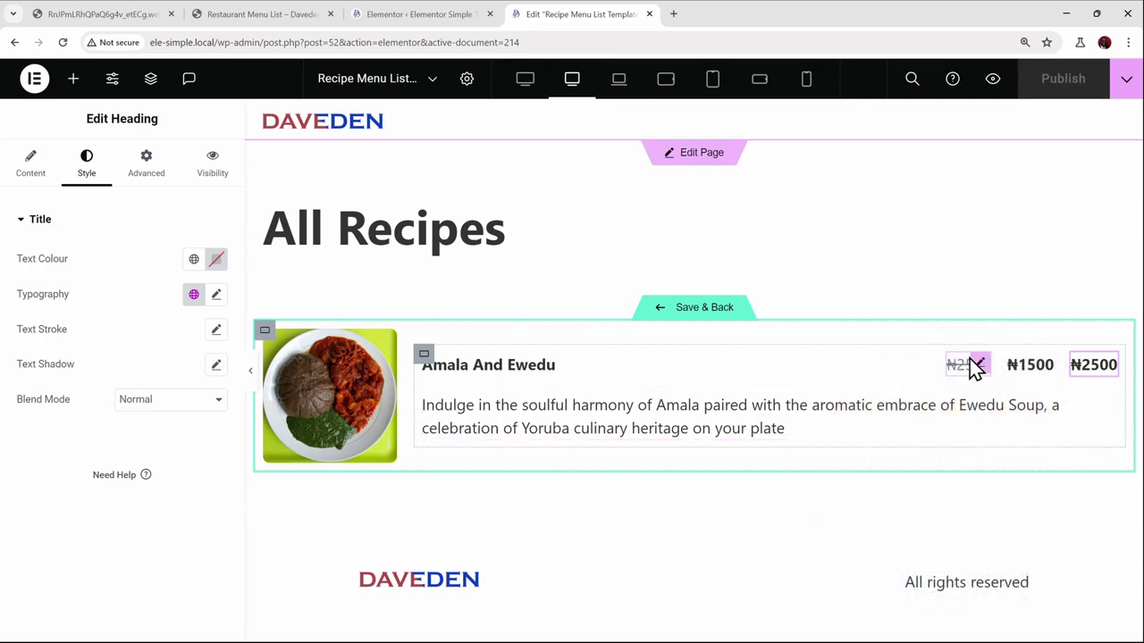
Enable Dynamic Visibility for the struck-through Price heading and expand its Dynamic Tags conditions
click(980, 366)
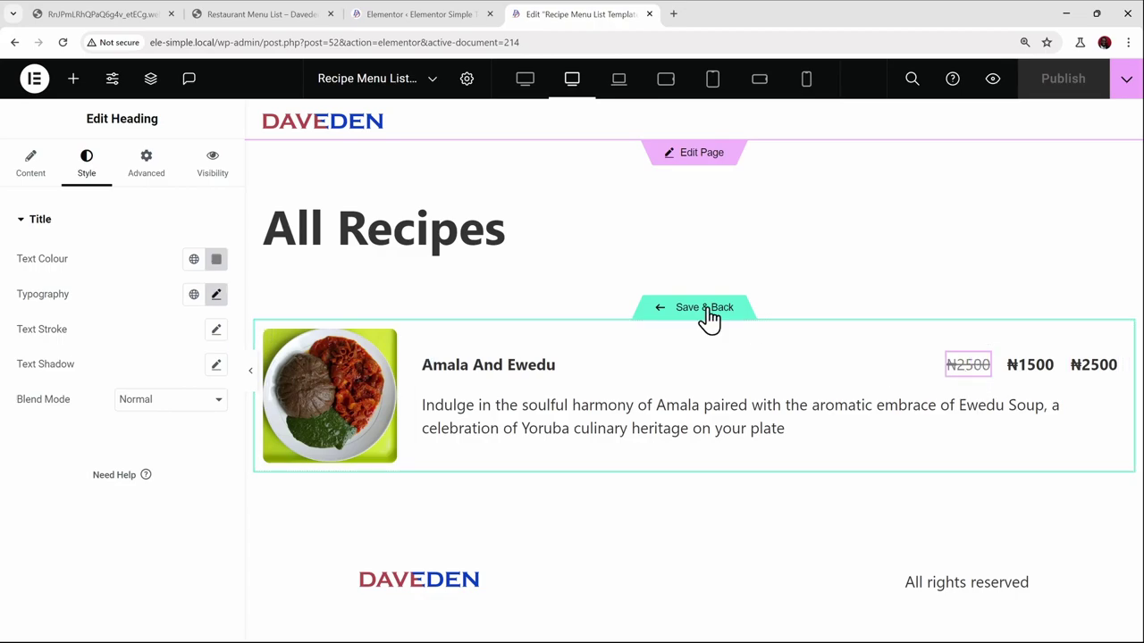
click(212, 179)
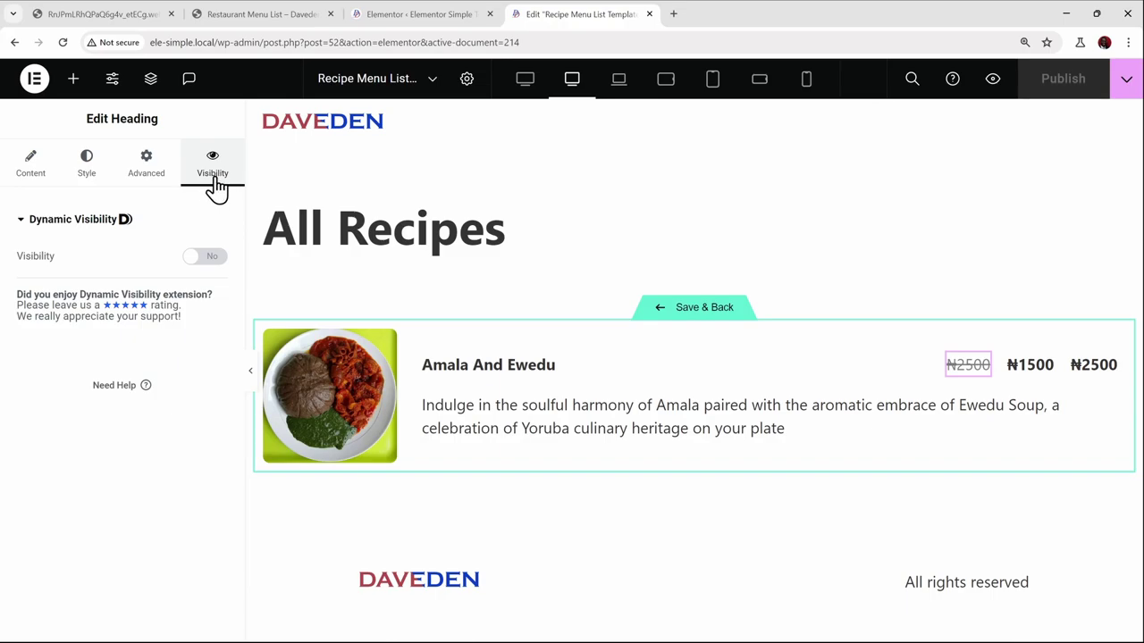
click(206, 260)
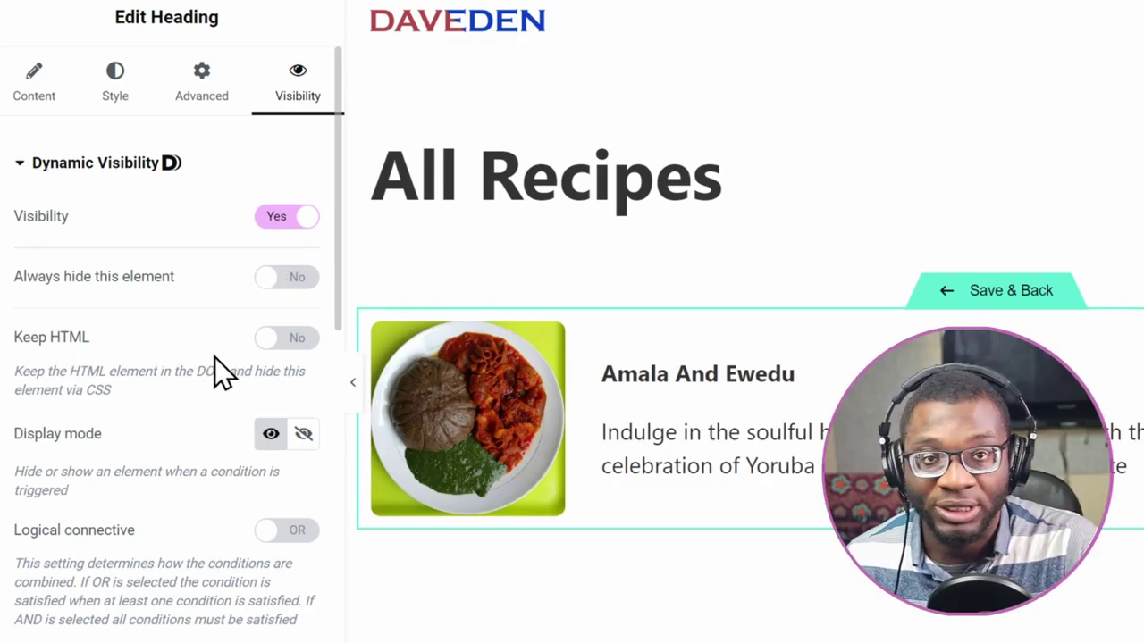
scroll(204, 362, down, 2)
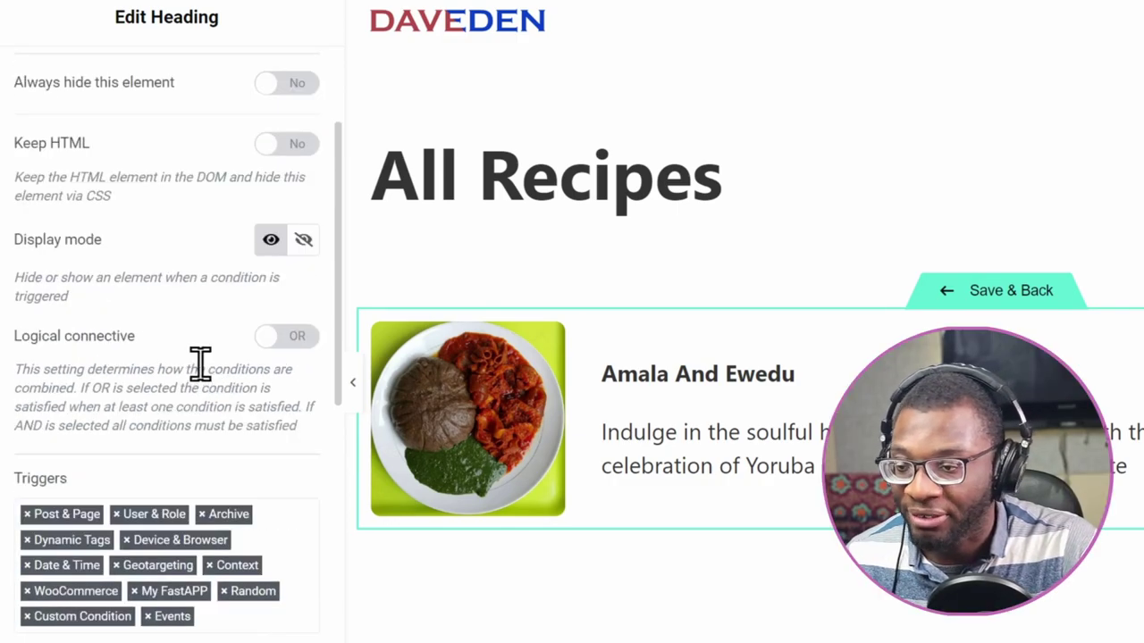
scroll(200, 362, down, 5)
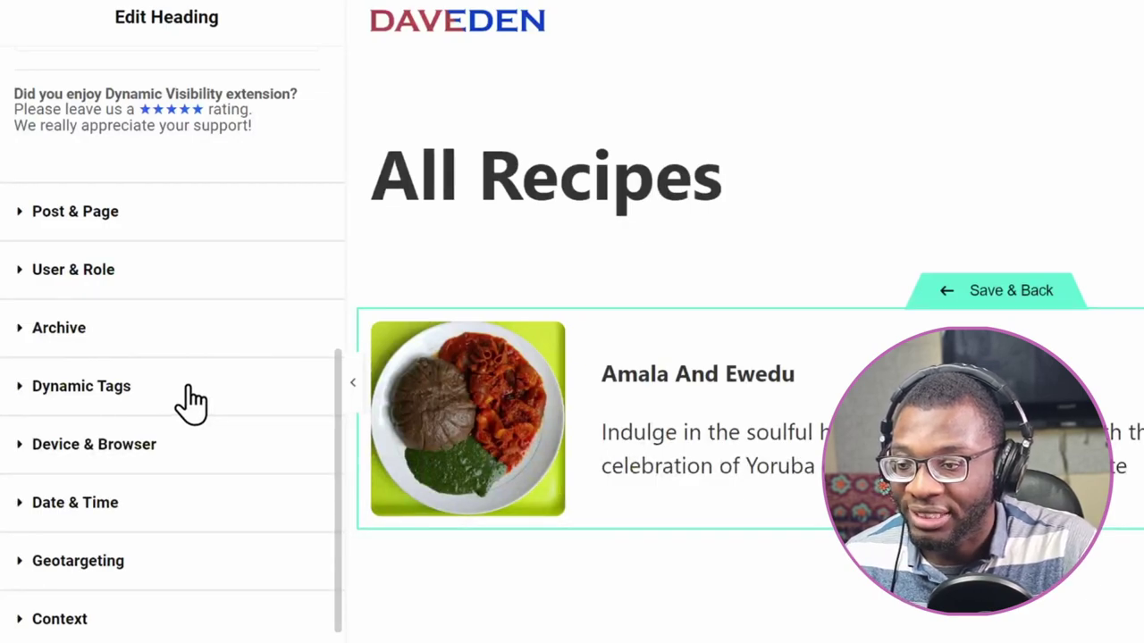
click(148, 387)
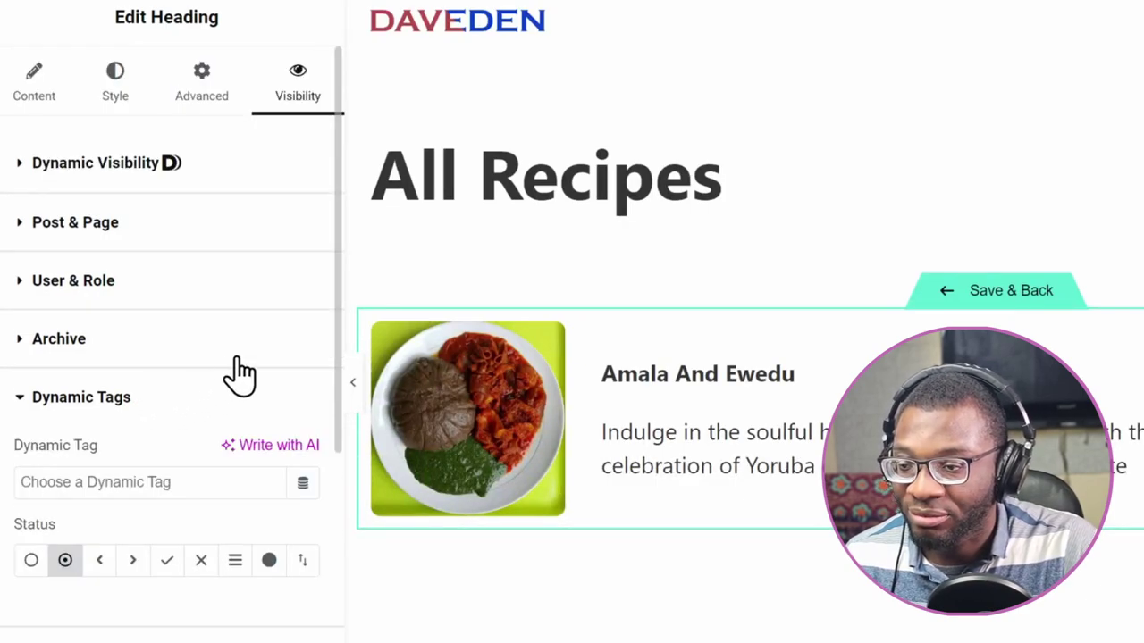
Set the struck-through price's visibility condition to the ACF Field Discount Price with the status Valorized with any value
scroll(240, 374, down, 5)
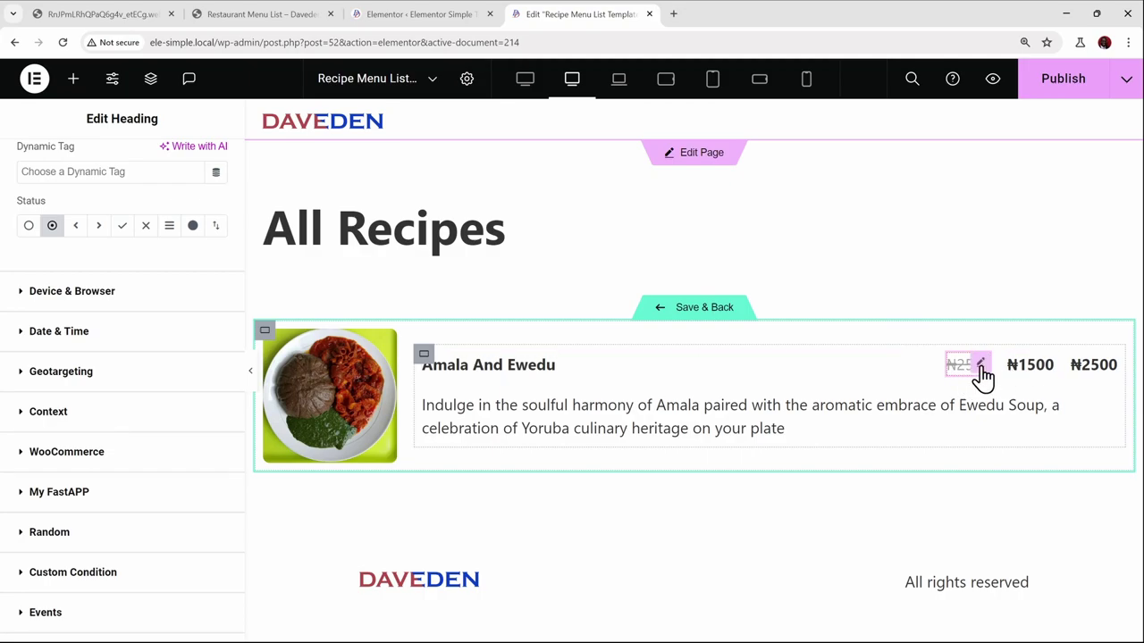
click(53, 227)
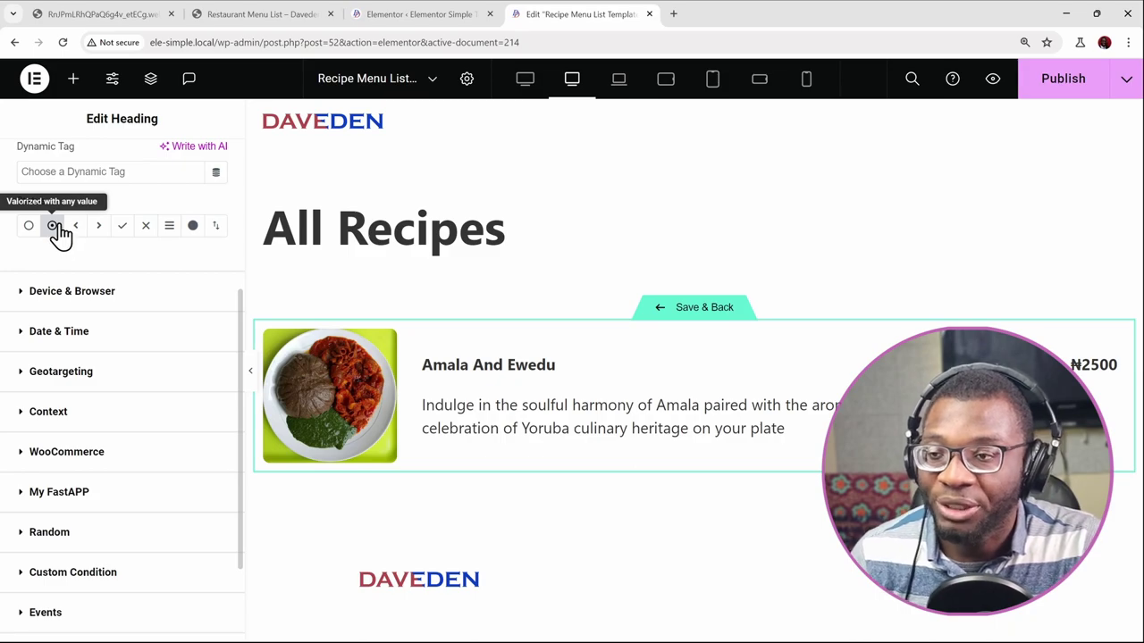
click(215, 178)
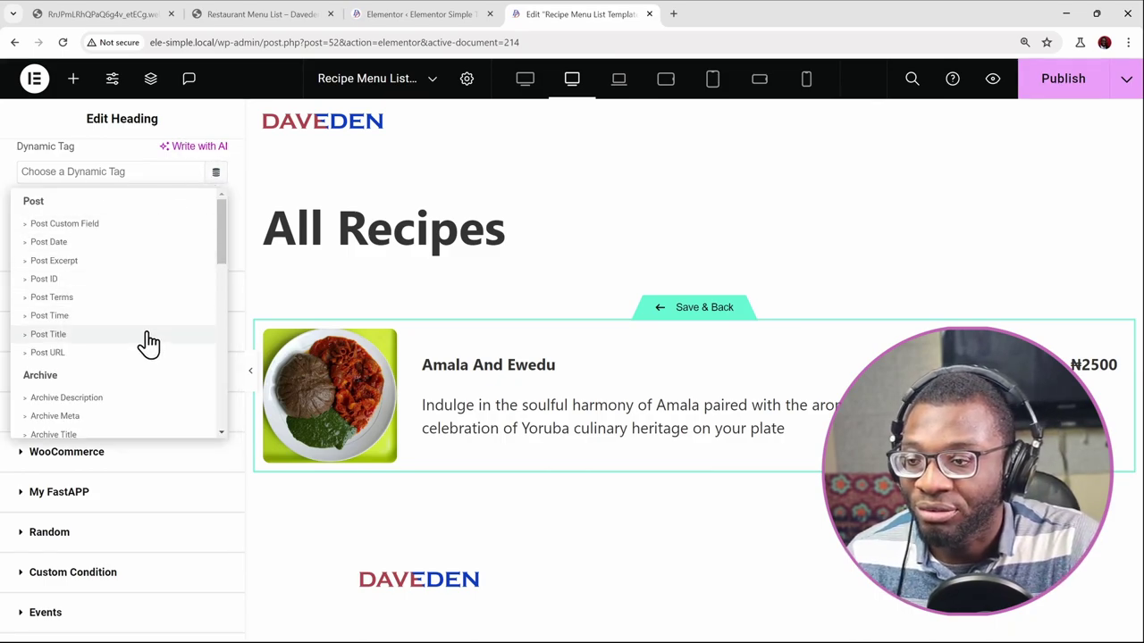
scroll(143, 344, down, 10)
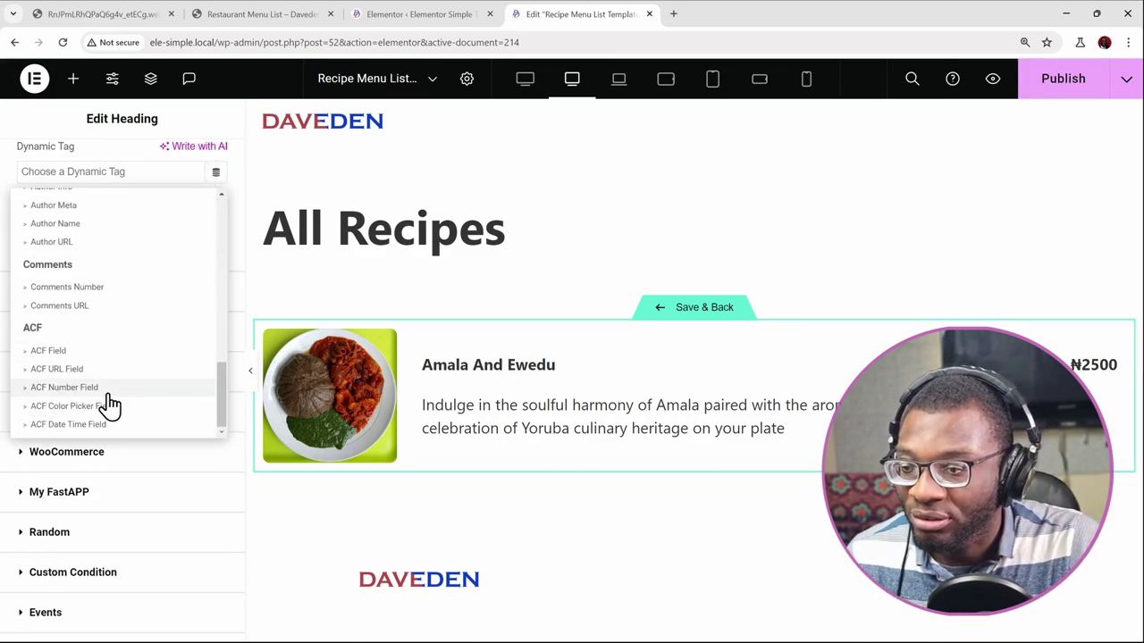
click(107, 352)
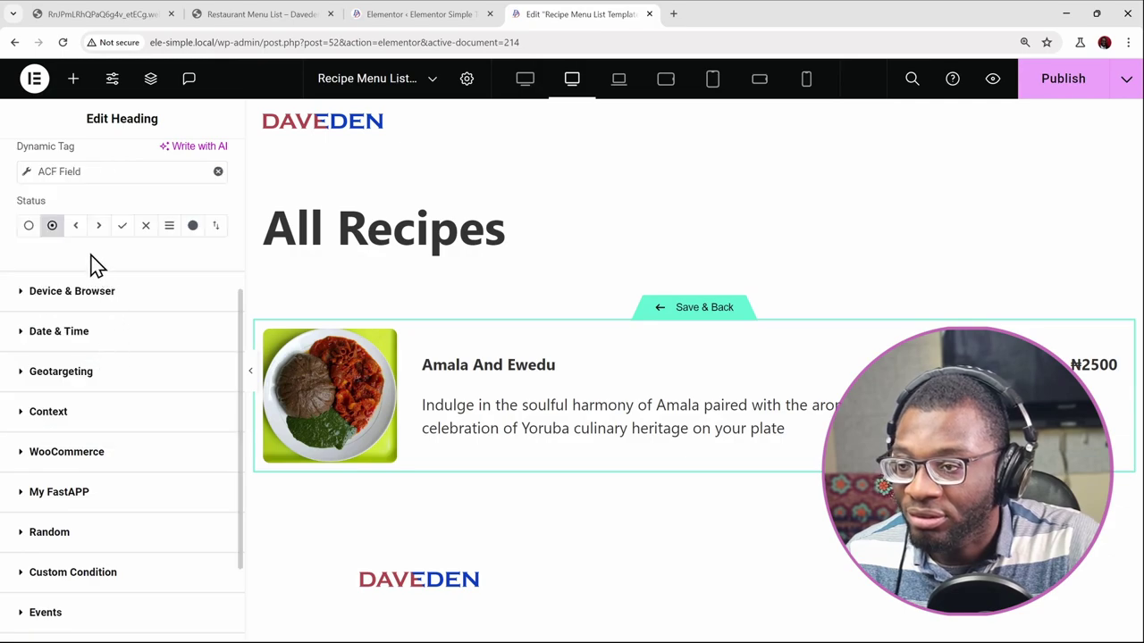
click(29, 172)
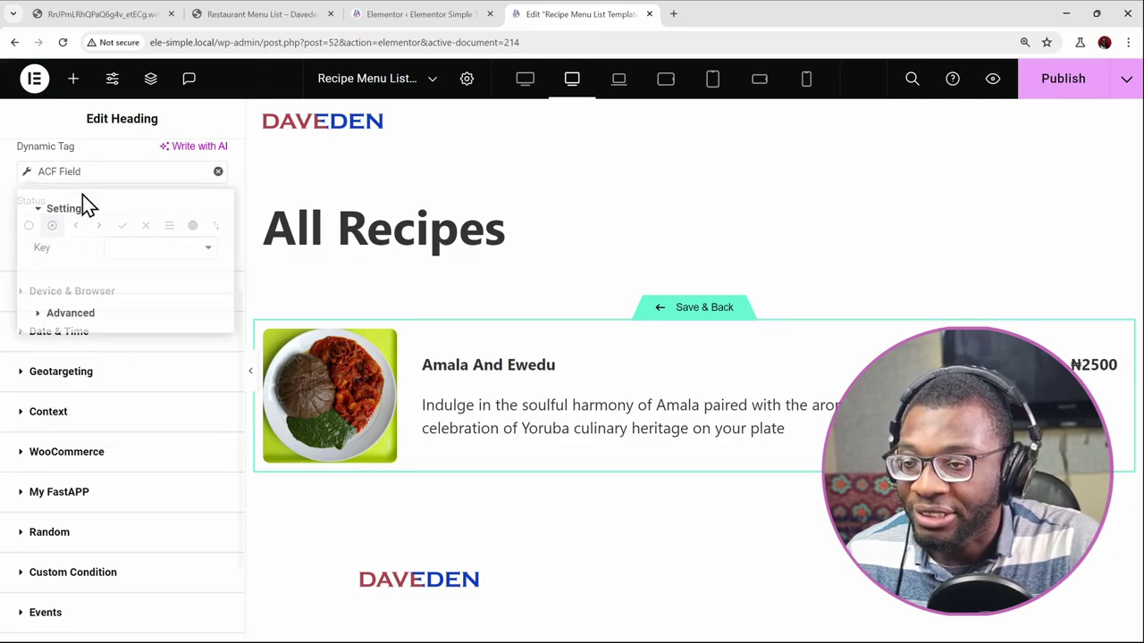
click(169, 258)
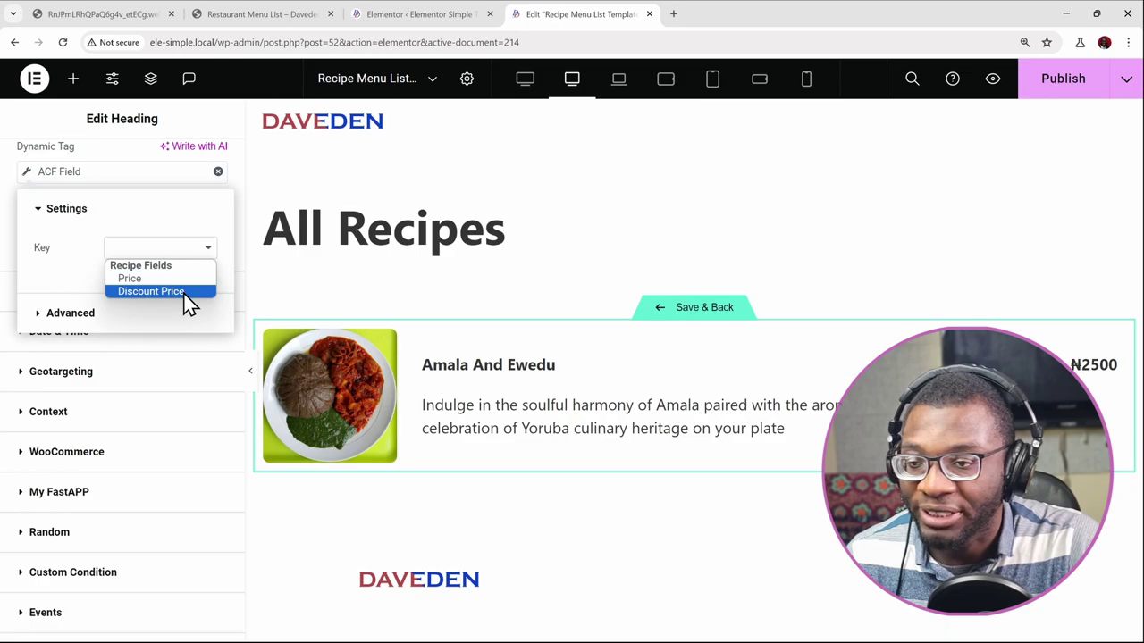
click(183, 293)
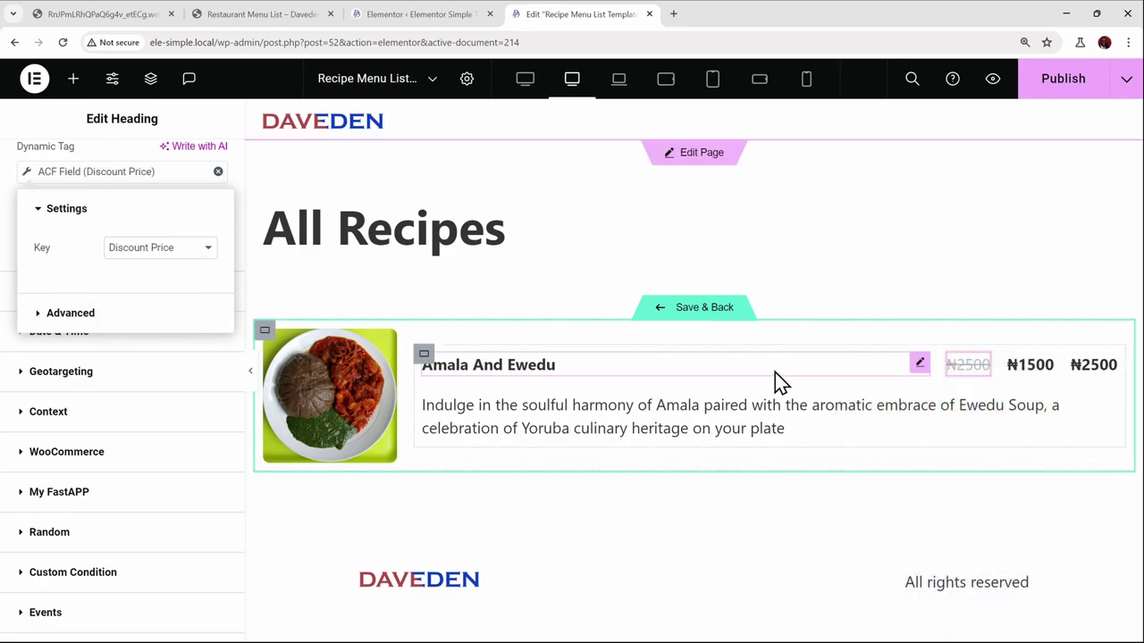
Enable Dynamic Visibility for the Discount Price heading and expand its Dynamic Tags conditions
click(1045, 367)
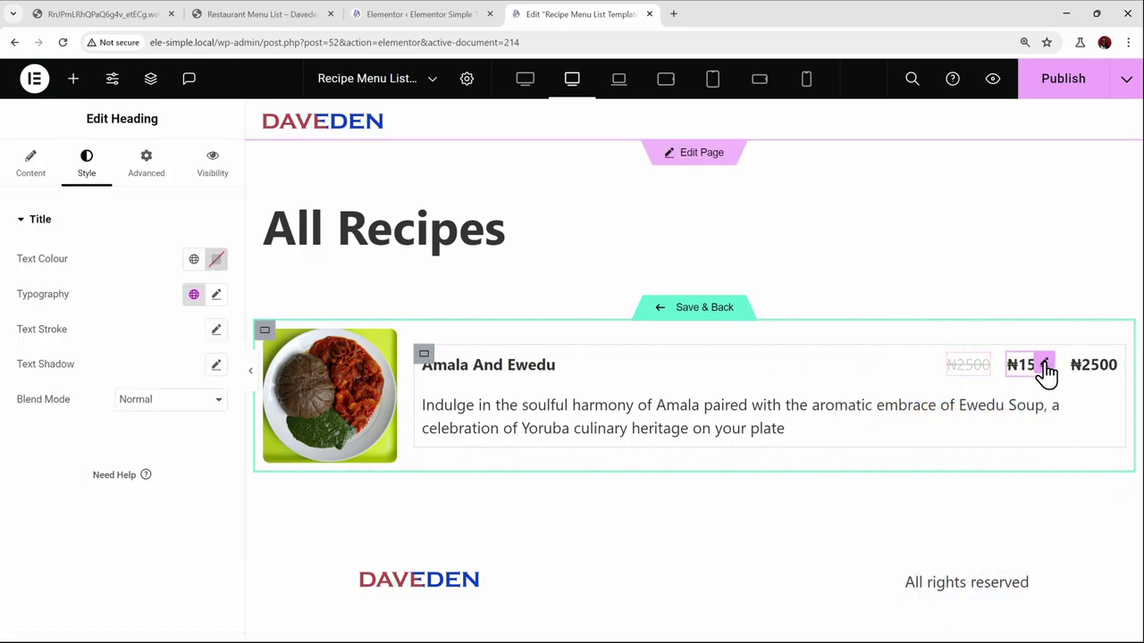
click(214, 174)
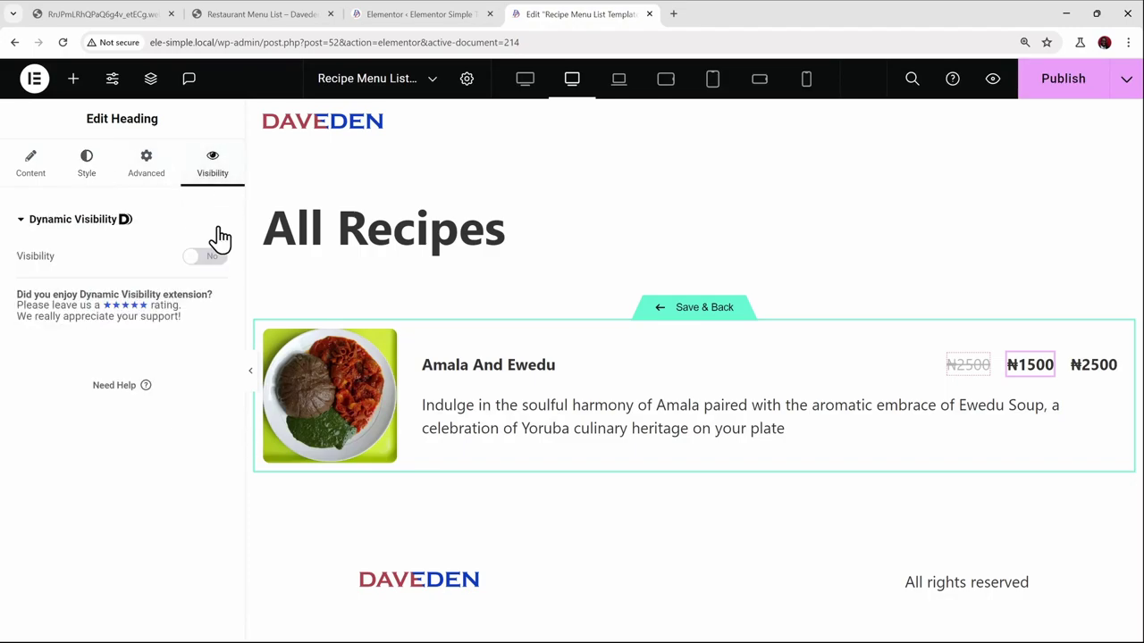
click(218, 265)
scroll(116, 409, down, 5)
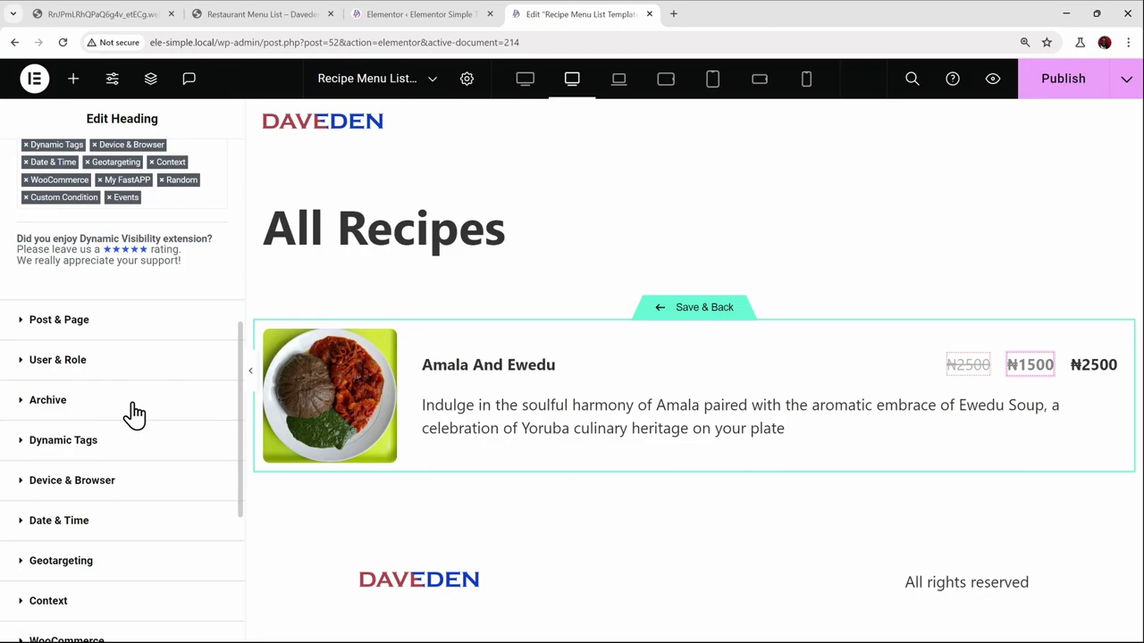
scroll(125, 413, down, 2)
click(94, 322)
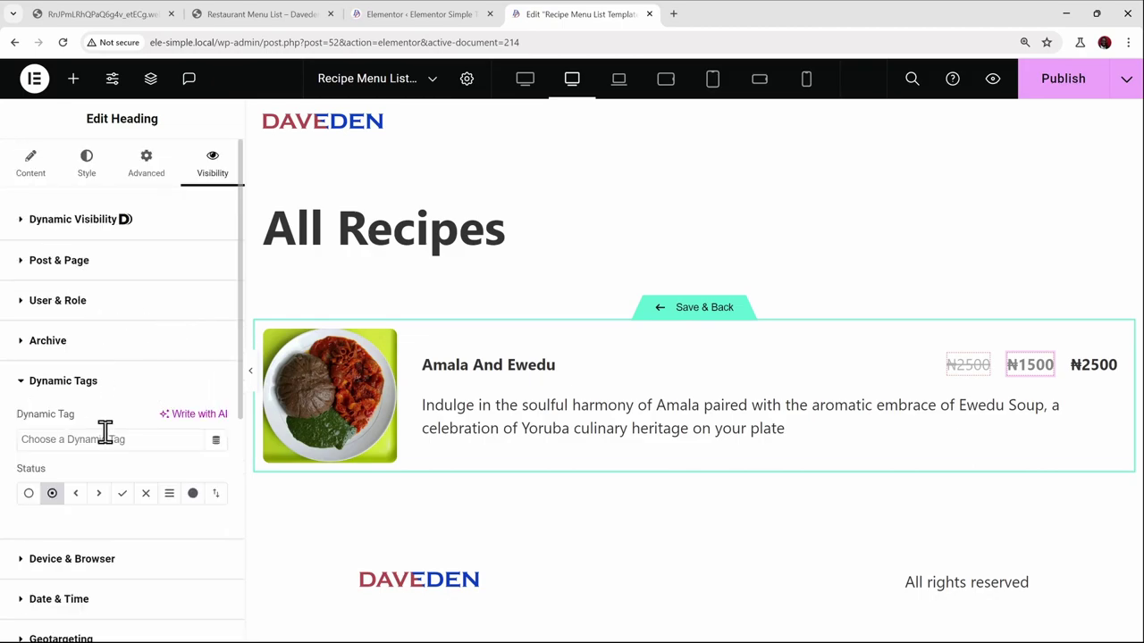
Set the Discount Price heading's visibility condition to the ACF Field dynamic tag with the key Discount Price
scroll(105, 434, down, 2)
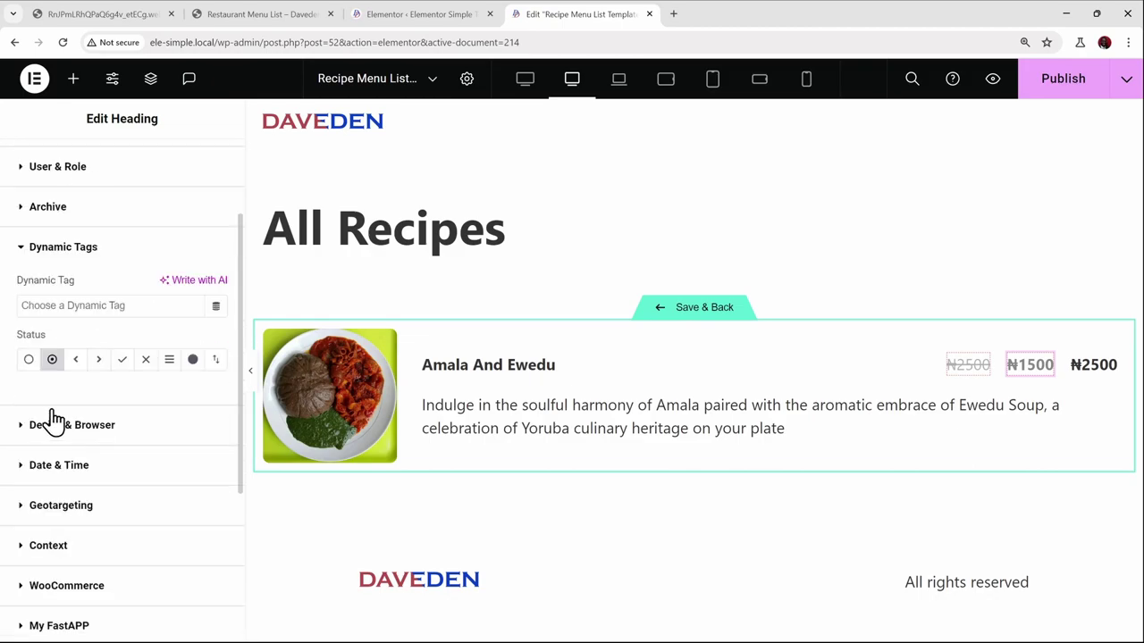
click(215, 305)
scroll(194, 416, down, 10)
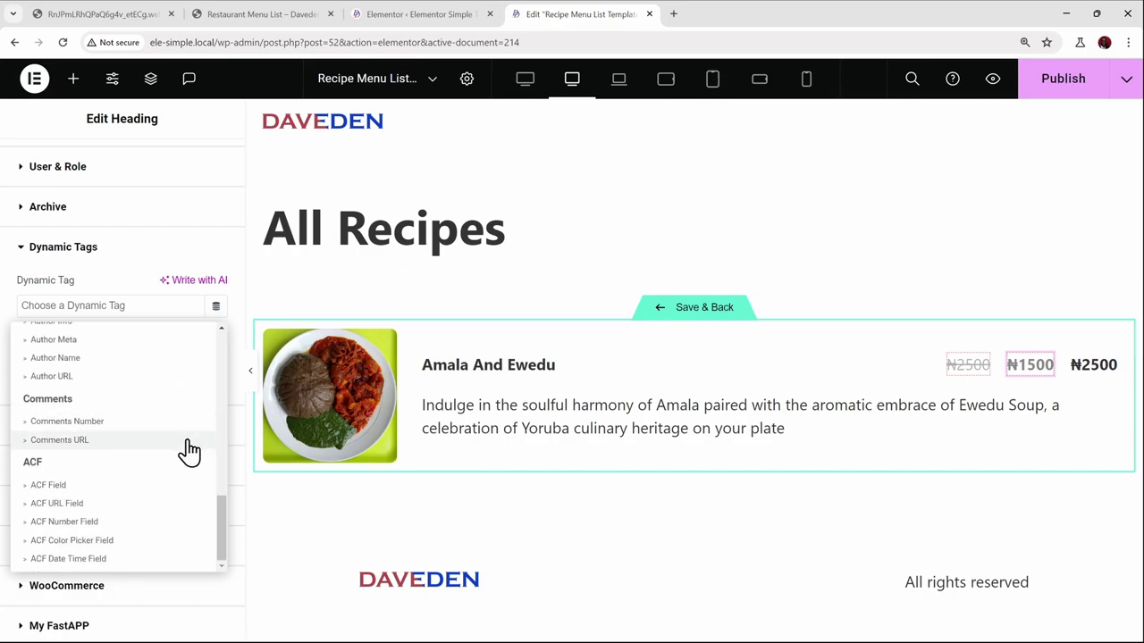
click(121, 484)
click(27, 313)
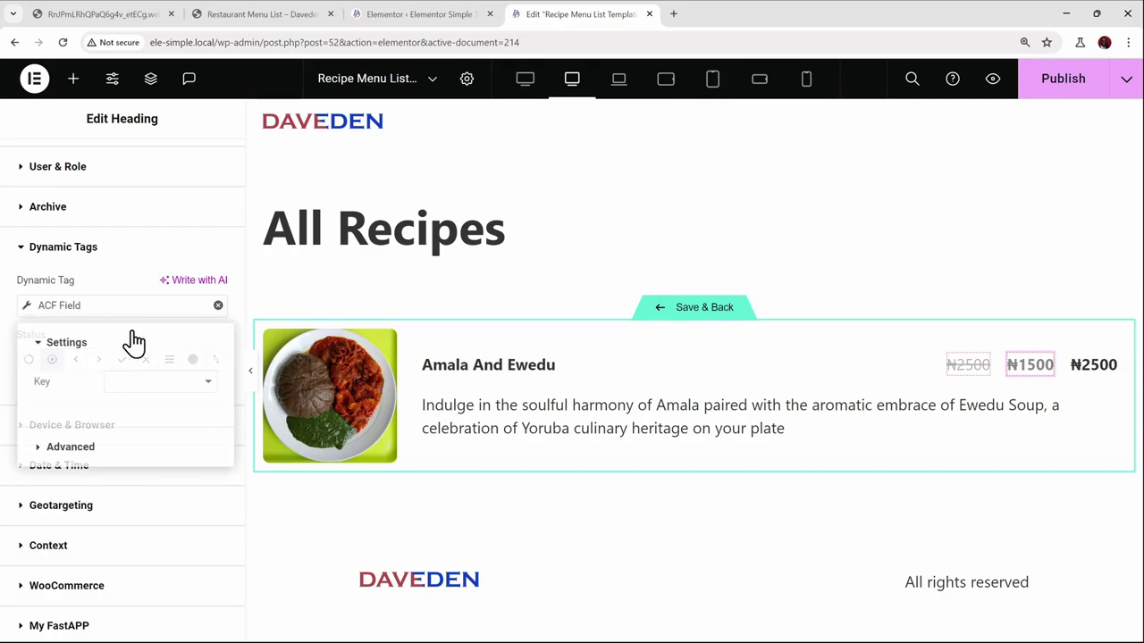
click(162, 390)
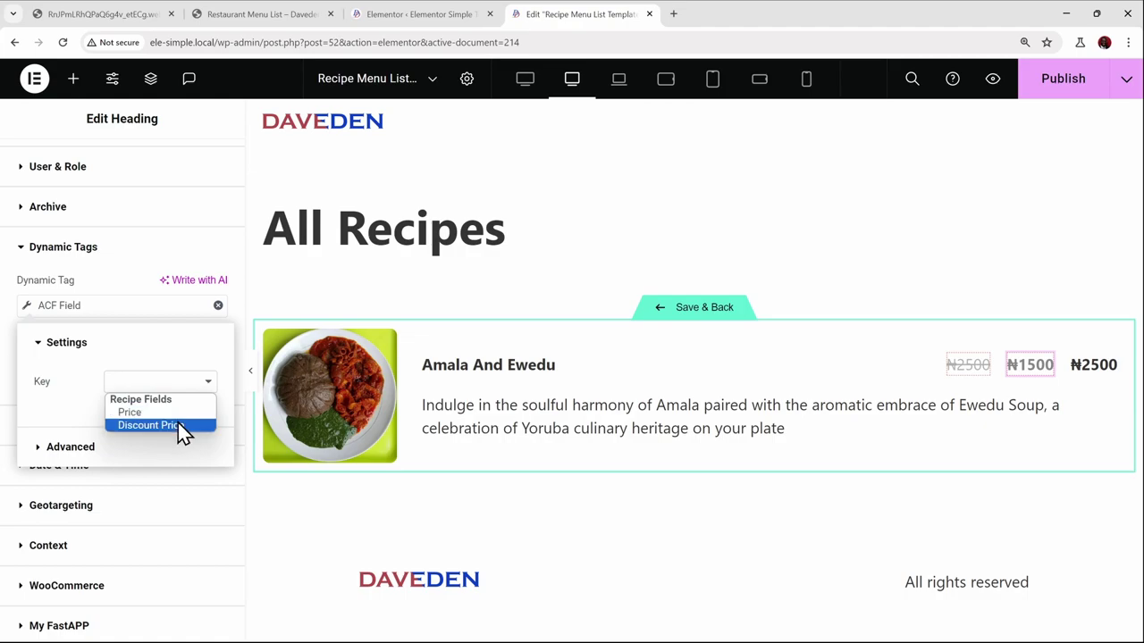
click(177, 426)
click(125, 288)
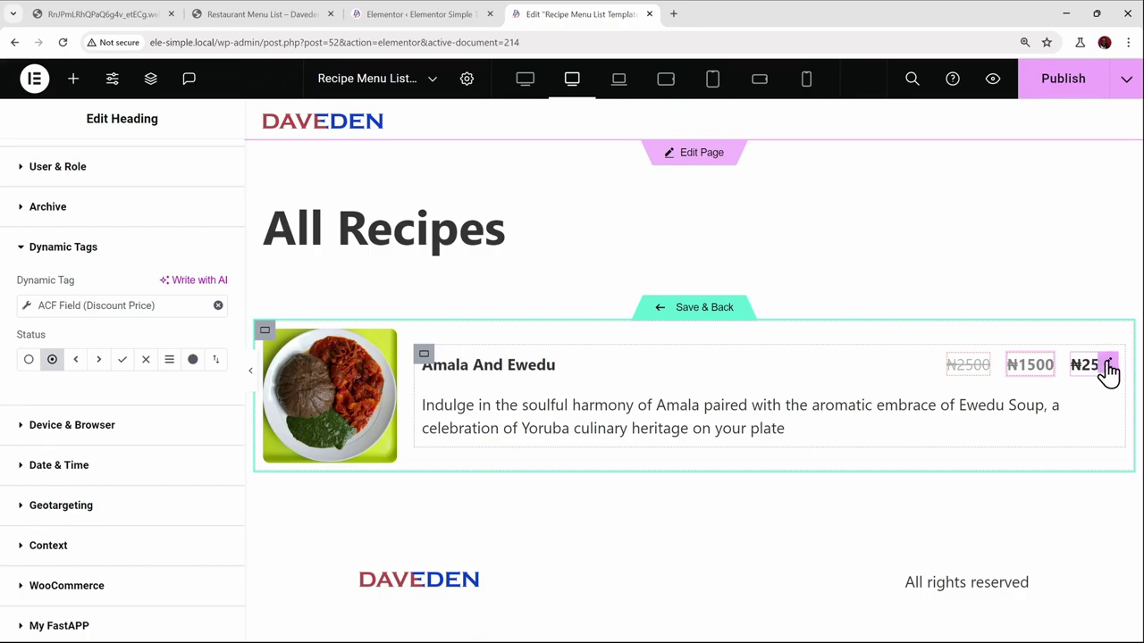
Enable Dynamic Visibility for the last Price heading in the row and expand its Dynamic Tags conditions
click(1108, 367)
click(212, 177)
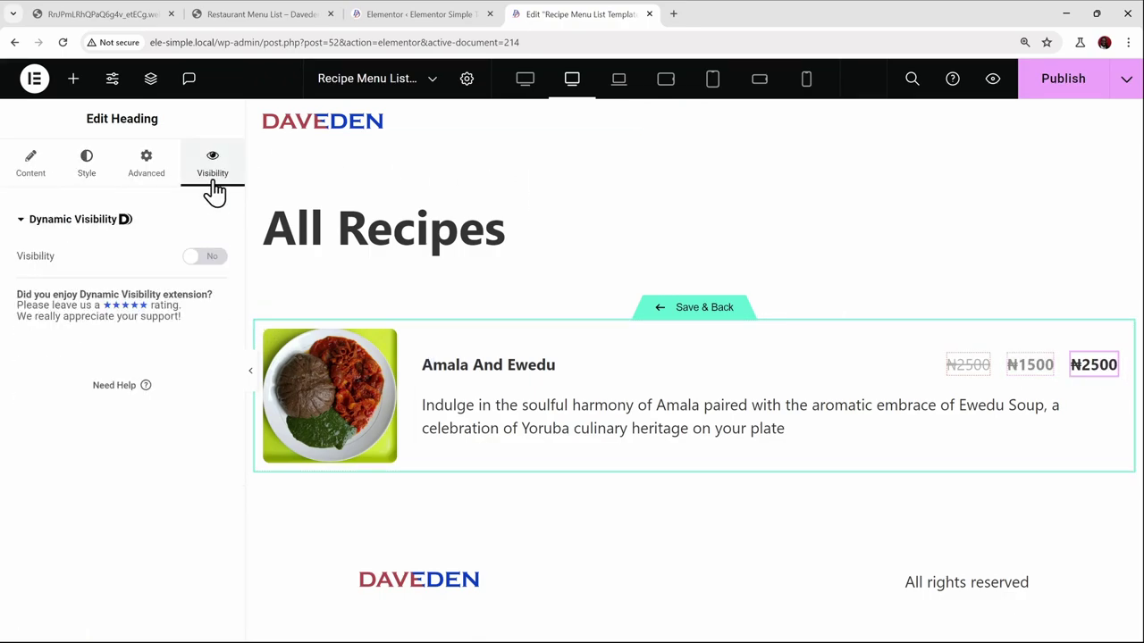
click(207, 259)
scroll(136, 396, down, 4)
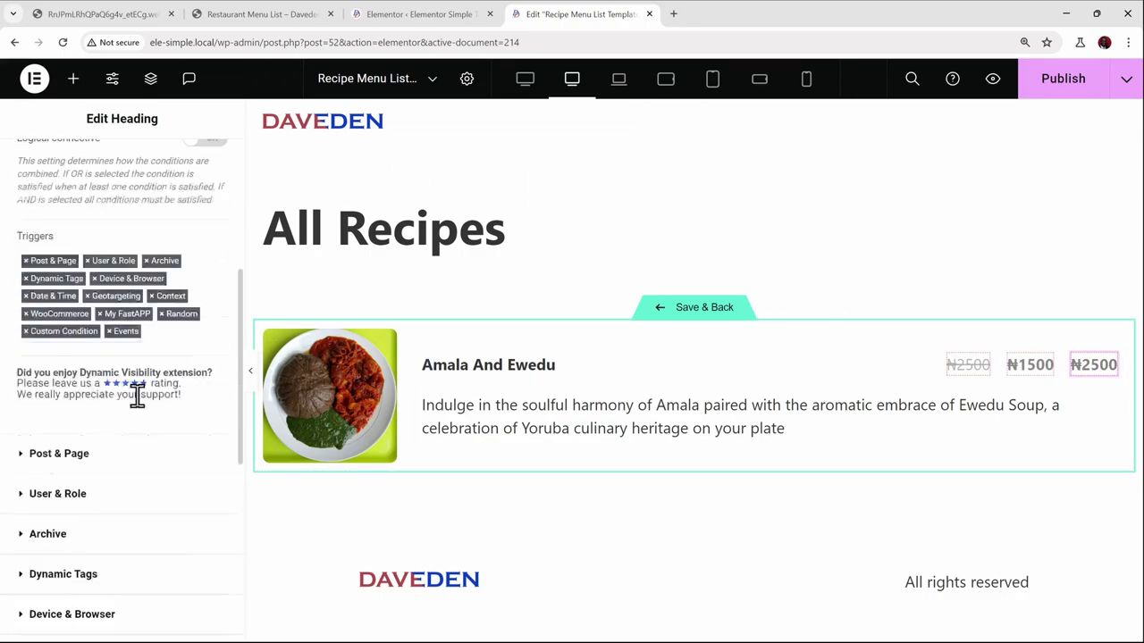
scroll(134, 402, down, 2)
click(77, 386)
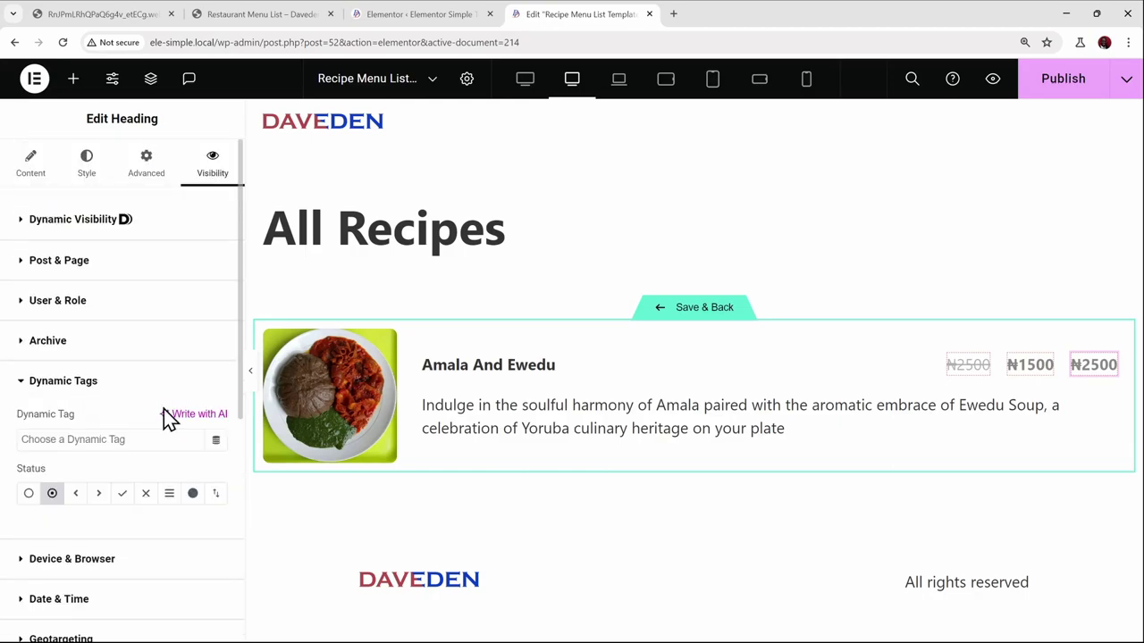
Set the last price's visibility condition to the ACF Field Discount Price with the status Not set or empty, and publish the template
click(28, 495)
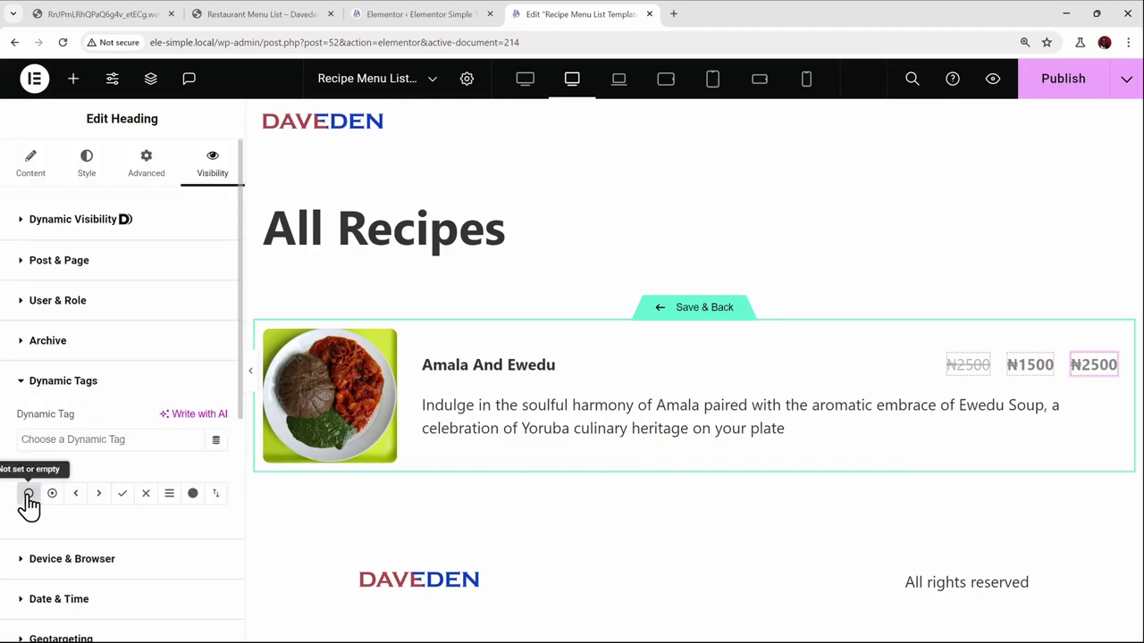
click(216, 440)
scroll(108, 423, down, 5)
scroll(107, 416, down, 5)
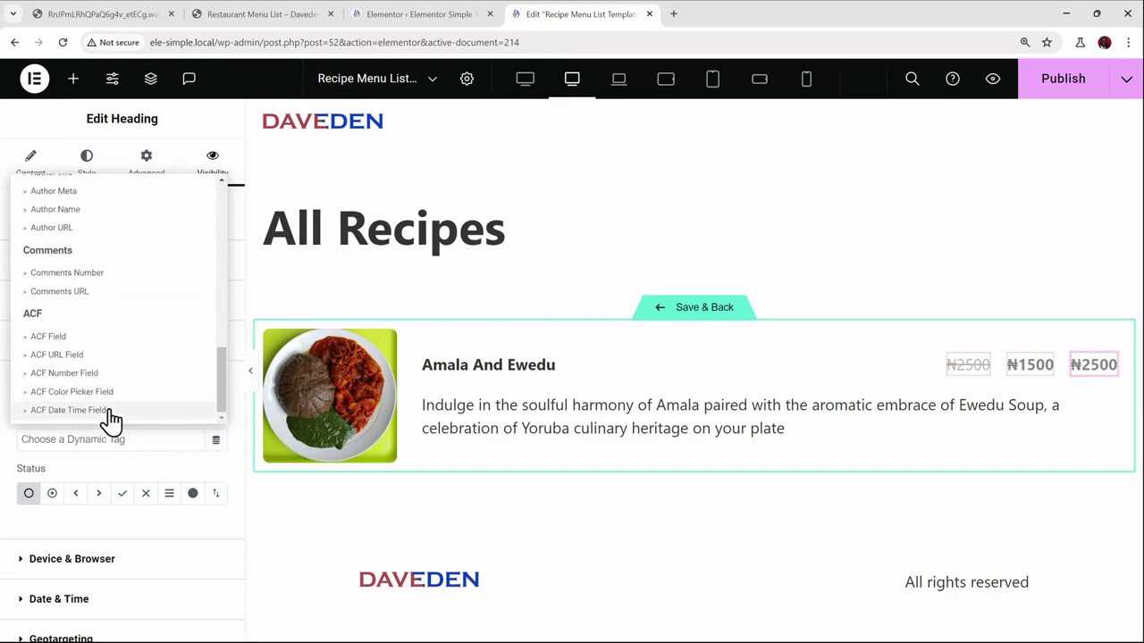
click(91, 338)
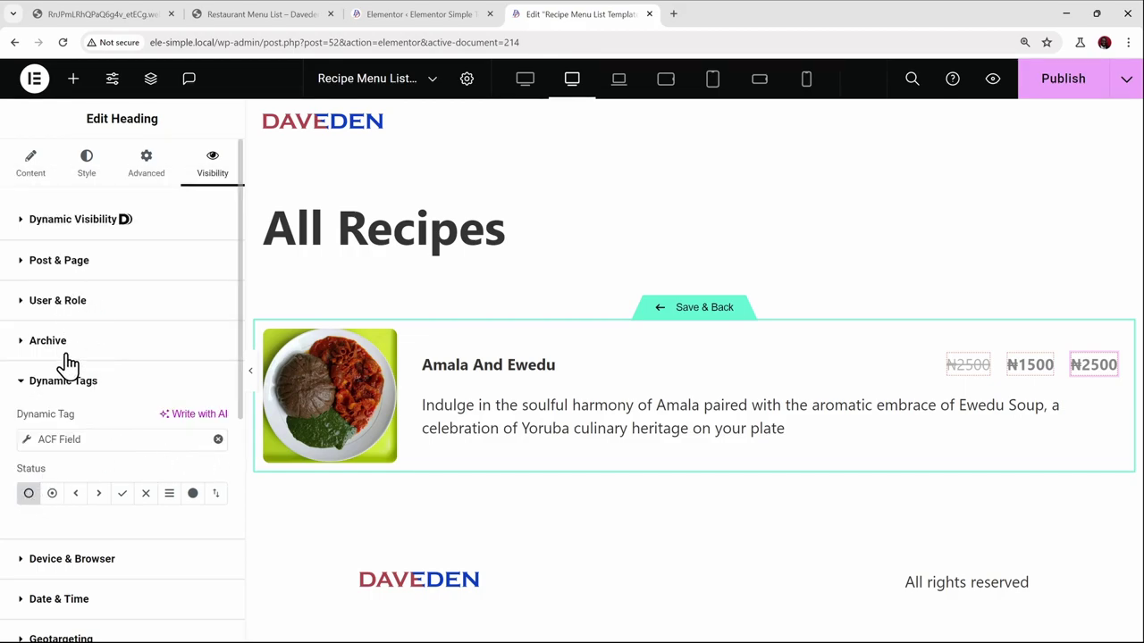
click(28, 441)
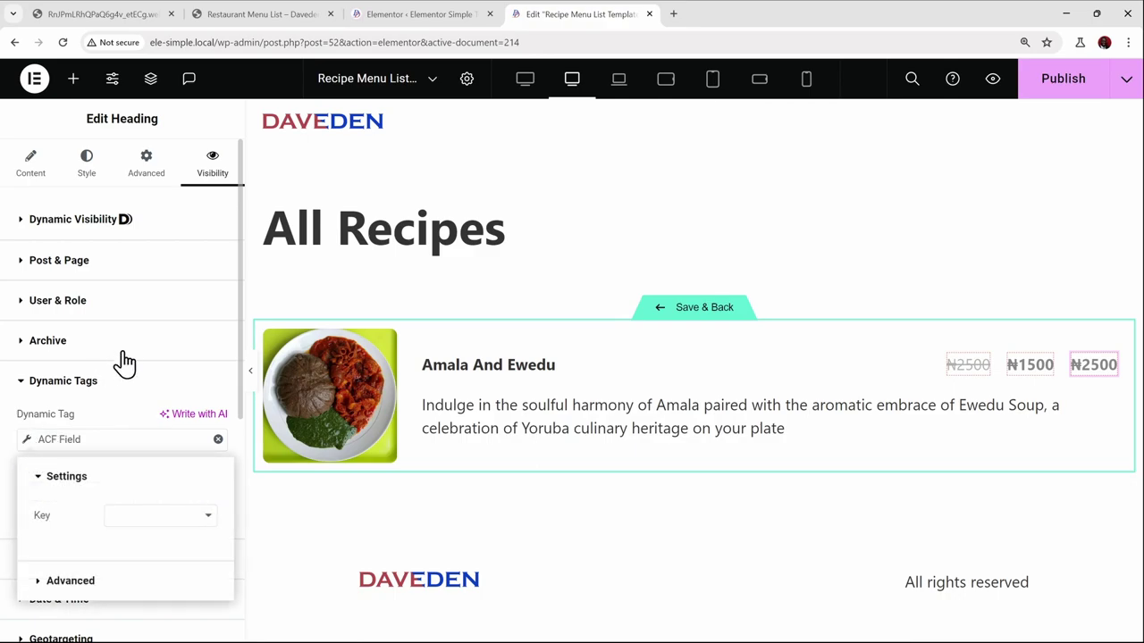
click(156, 519)
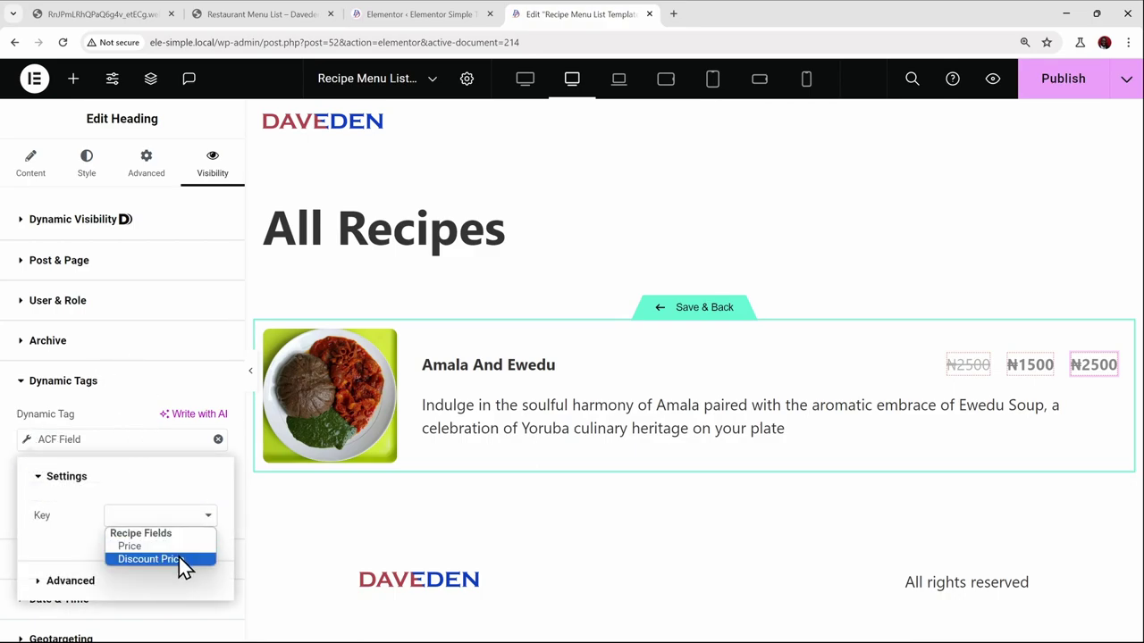
click(159, 559)
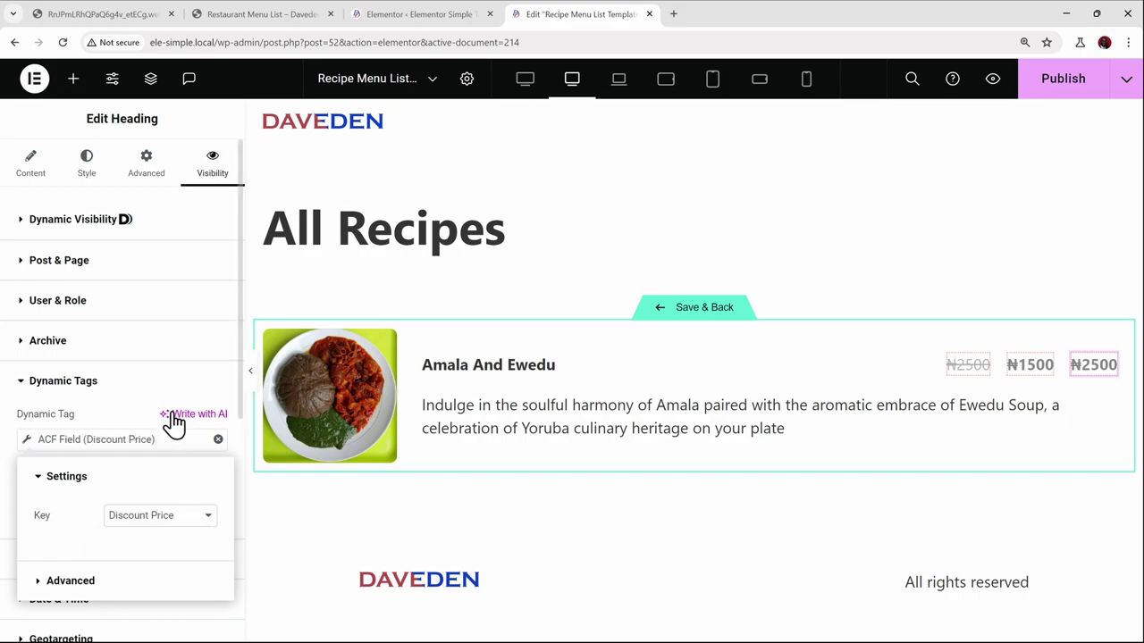
click(1070, 91)
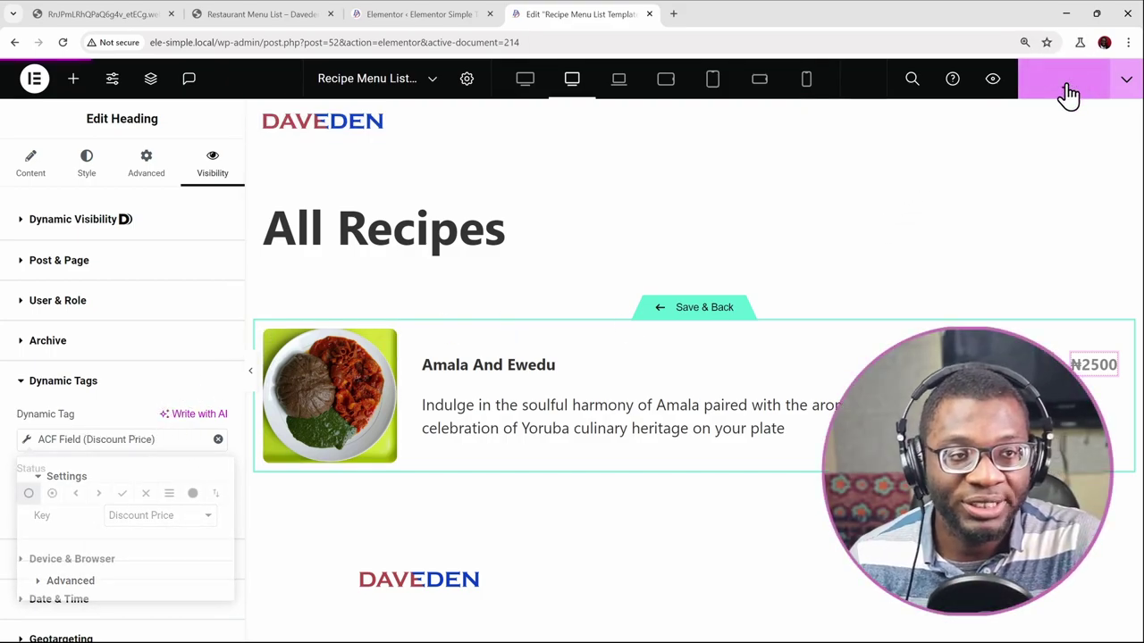
Preview the Recipe Menu page and examine the prices and image proportions of every listed recipe
click(992, 81)
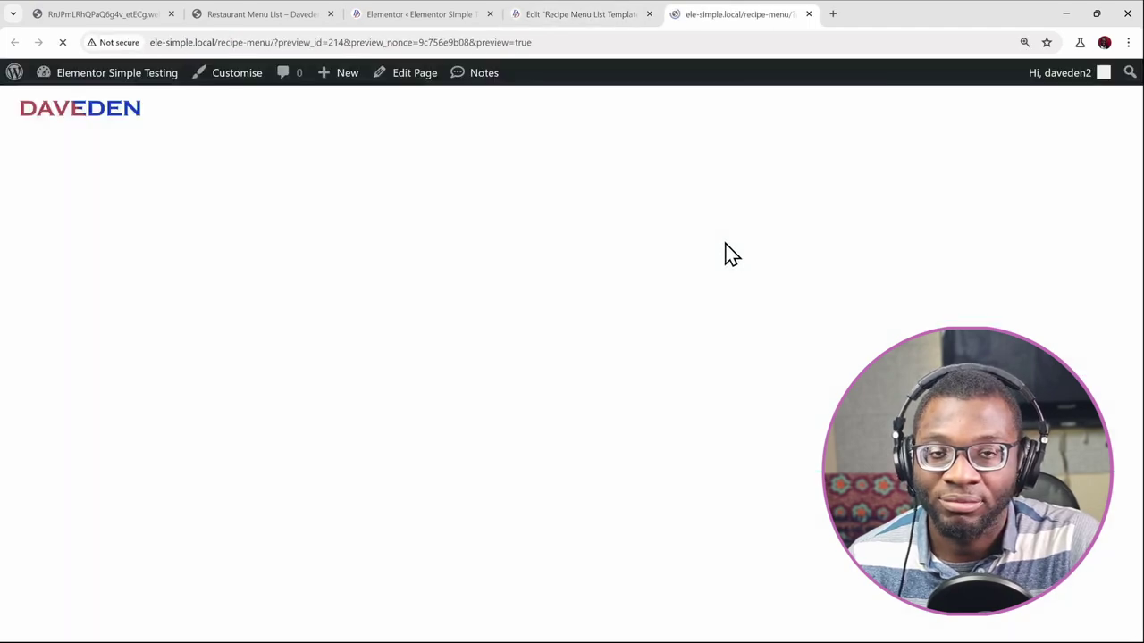
scroll(733, 268, down, 3)
scroll(795, 295, up, 1)
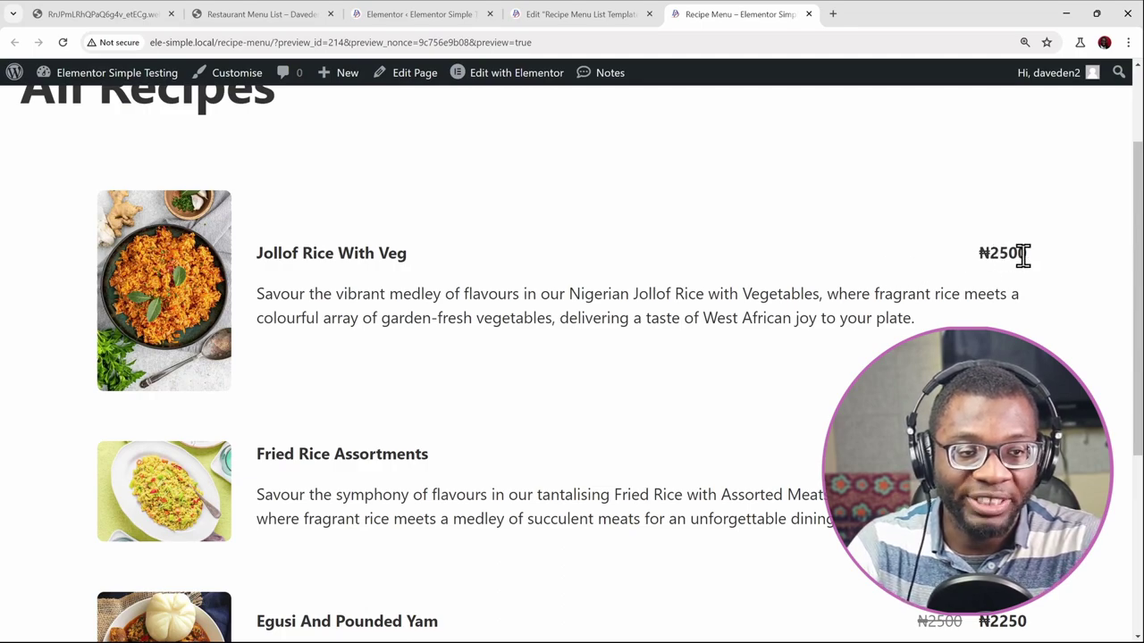
scroll(1021, 255, down, 3)
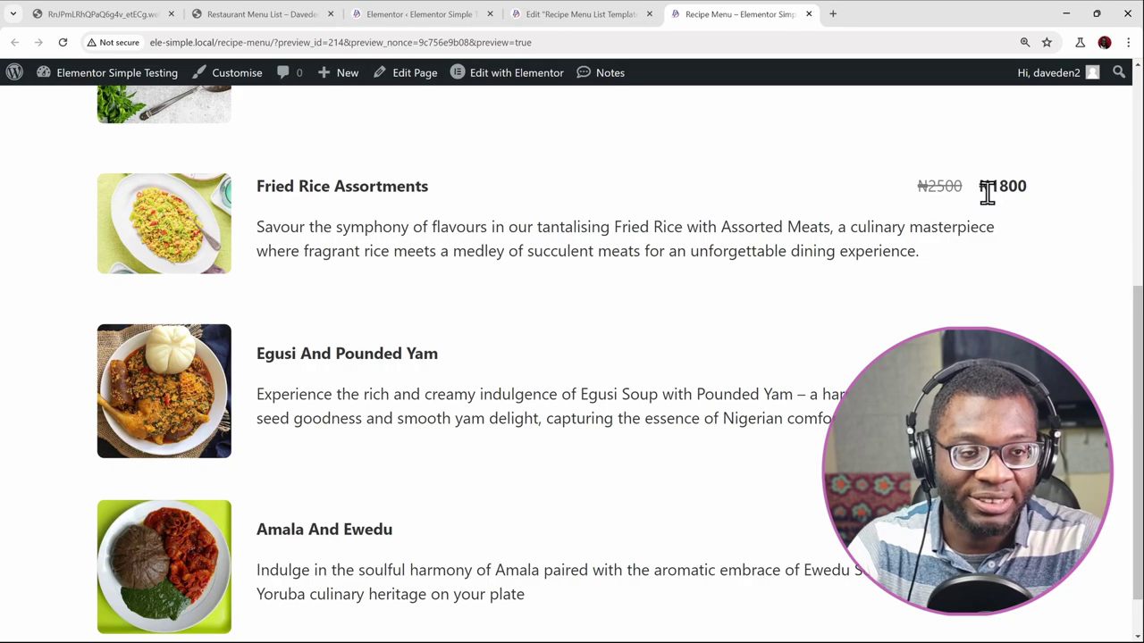
scroll(963, 307, down, 1)
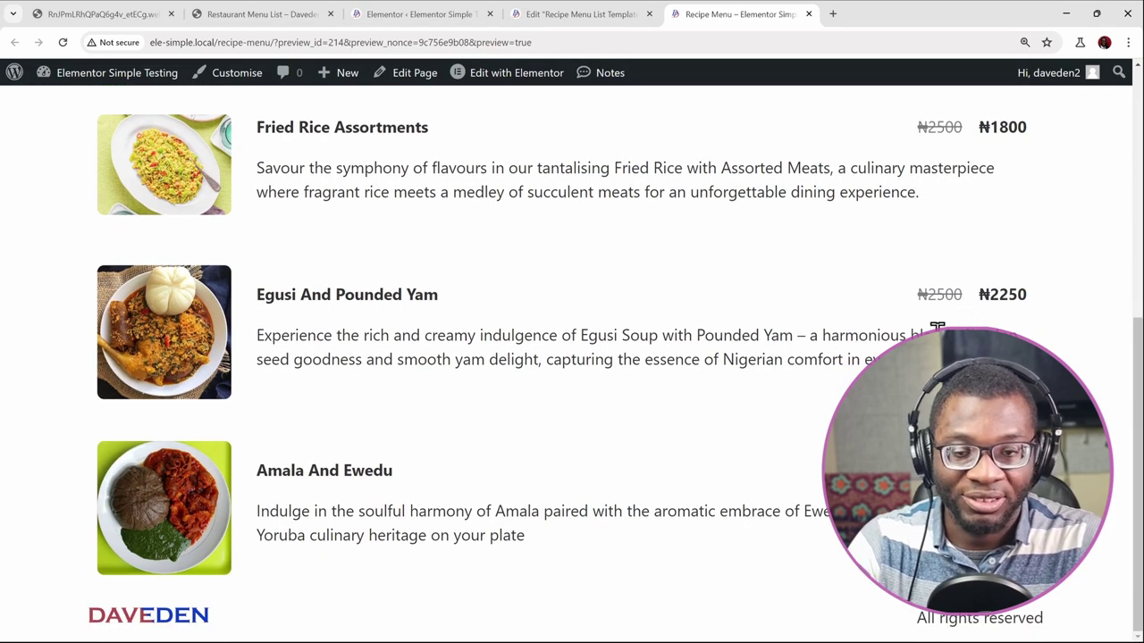
scroll(937, 328, up, 5)
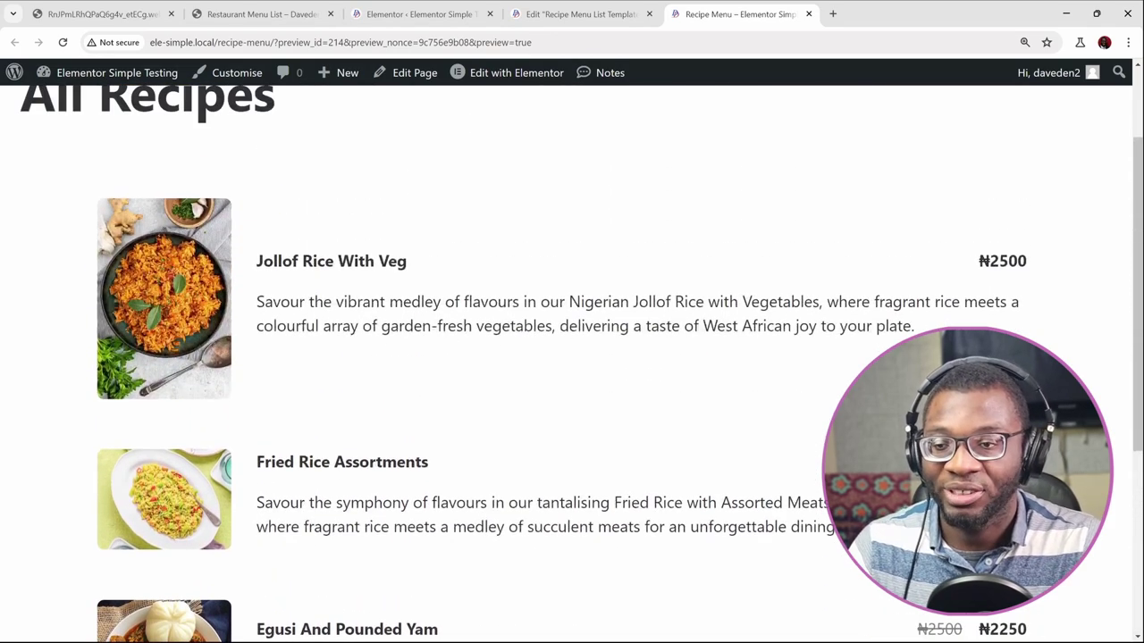
scroll(414, 366, up, 1)
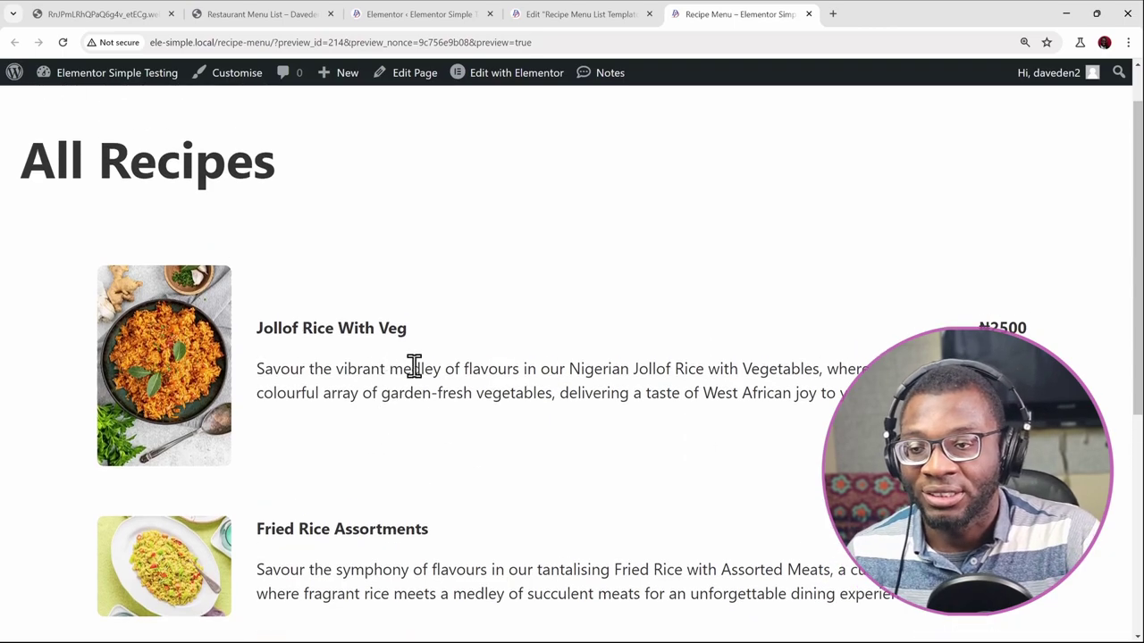
scroll(417, 378, down, 5)
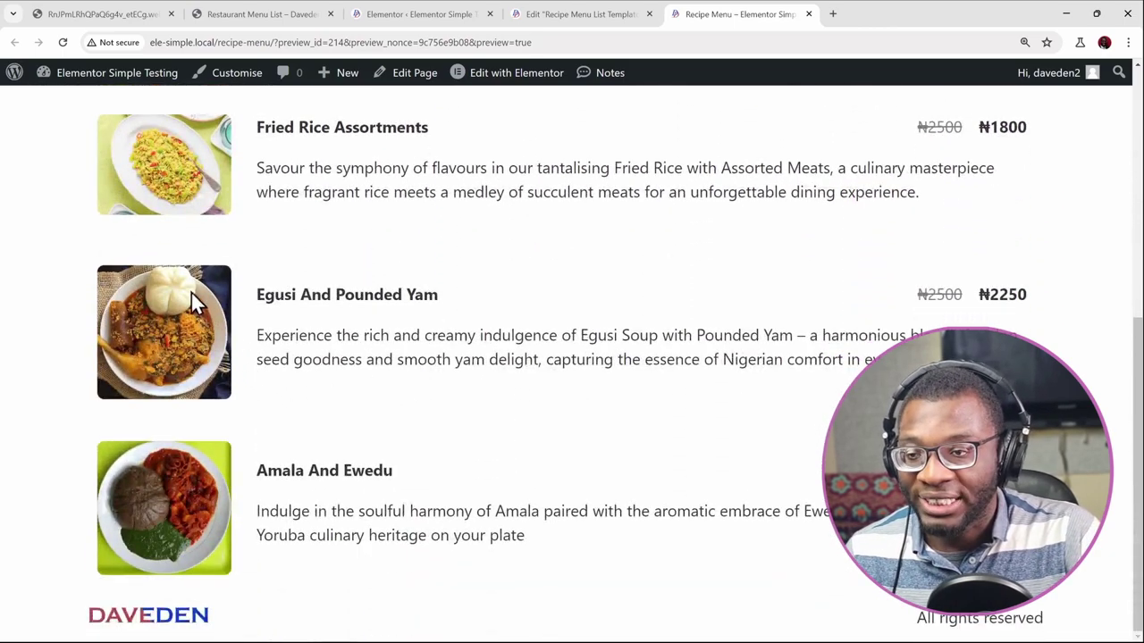
scroll(173, 420, up, 2)
scroll(188, 473, down, 2)
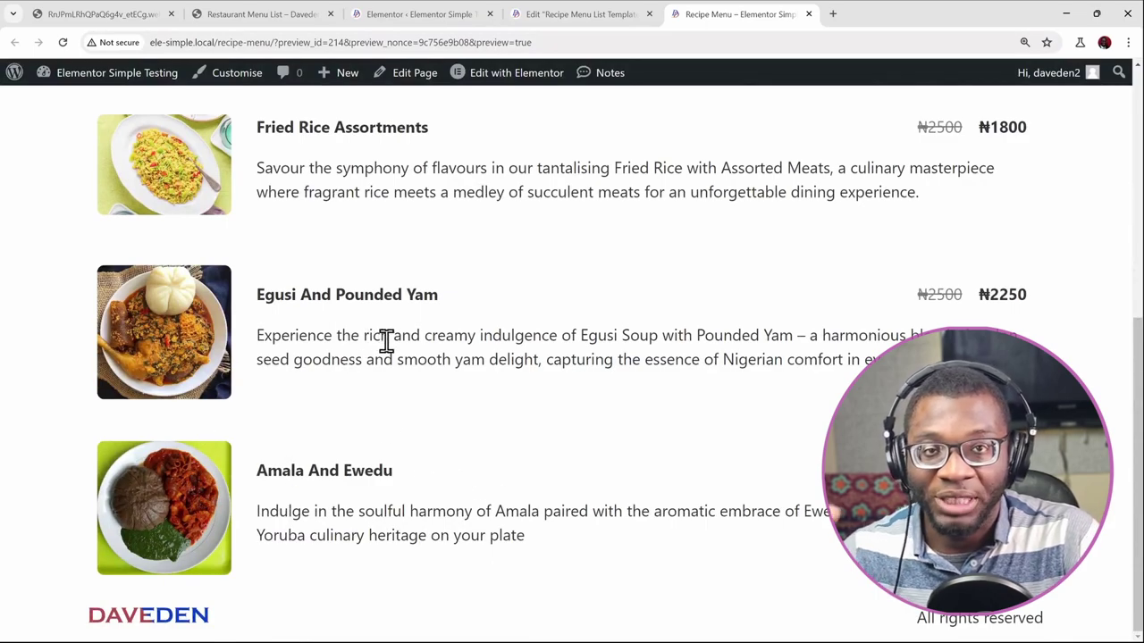
scroll(398, 366, up, 4)
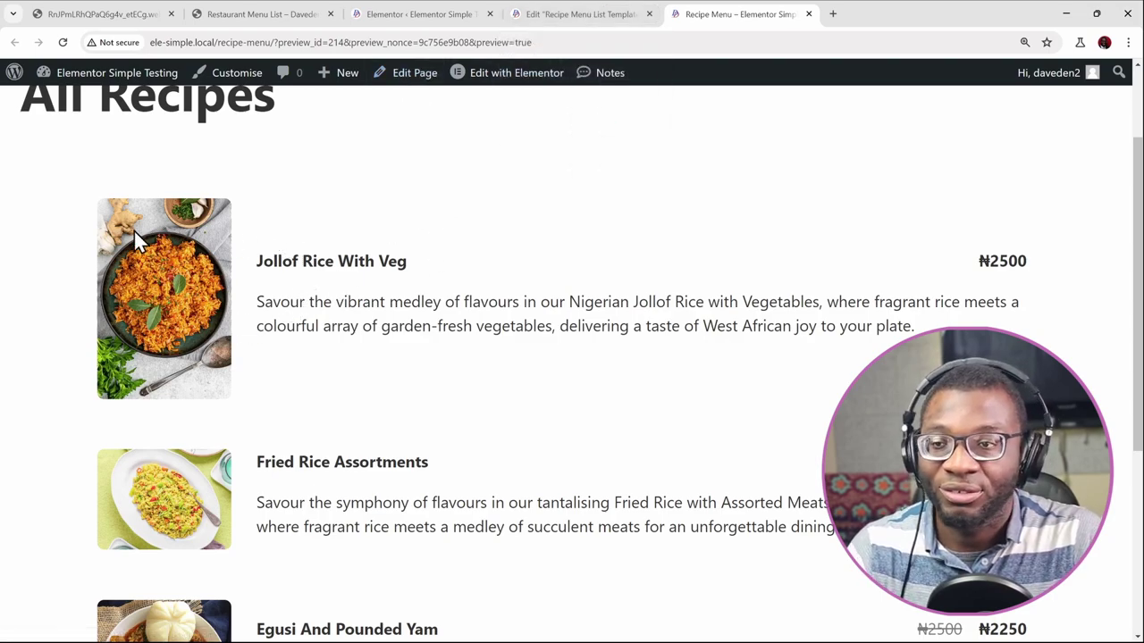
Return to the loop template and open the Custom CSS settings of the dish image
click(595, 16)
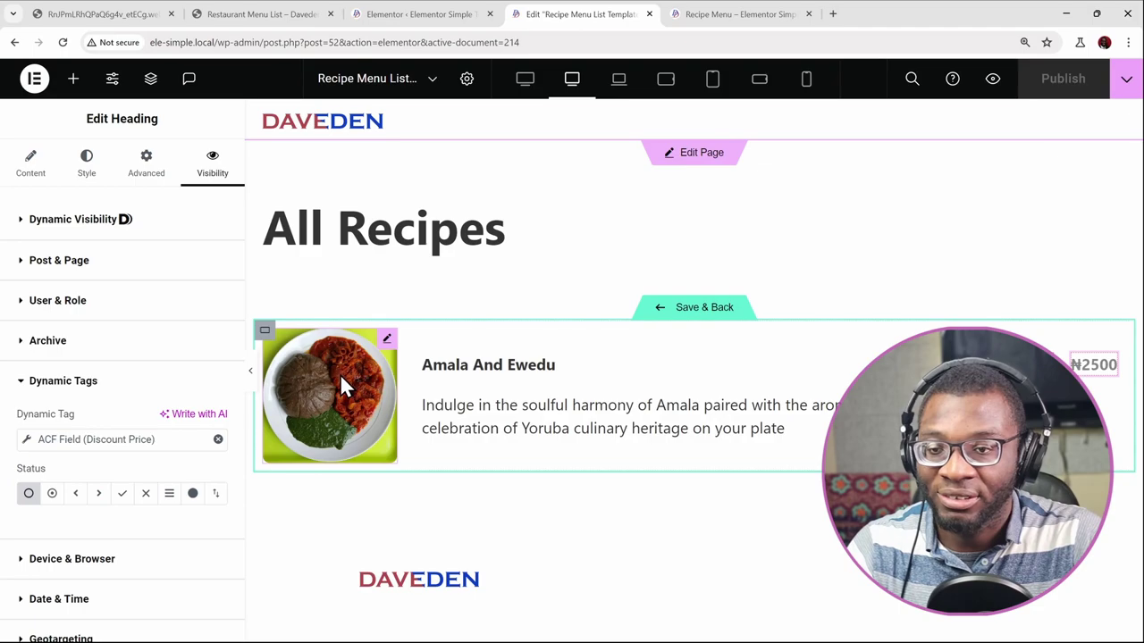
click(386, 339)
click(148, 165)
scroll(158, 286, down, 10)
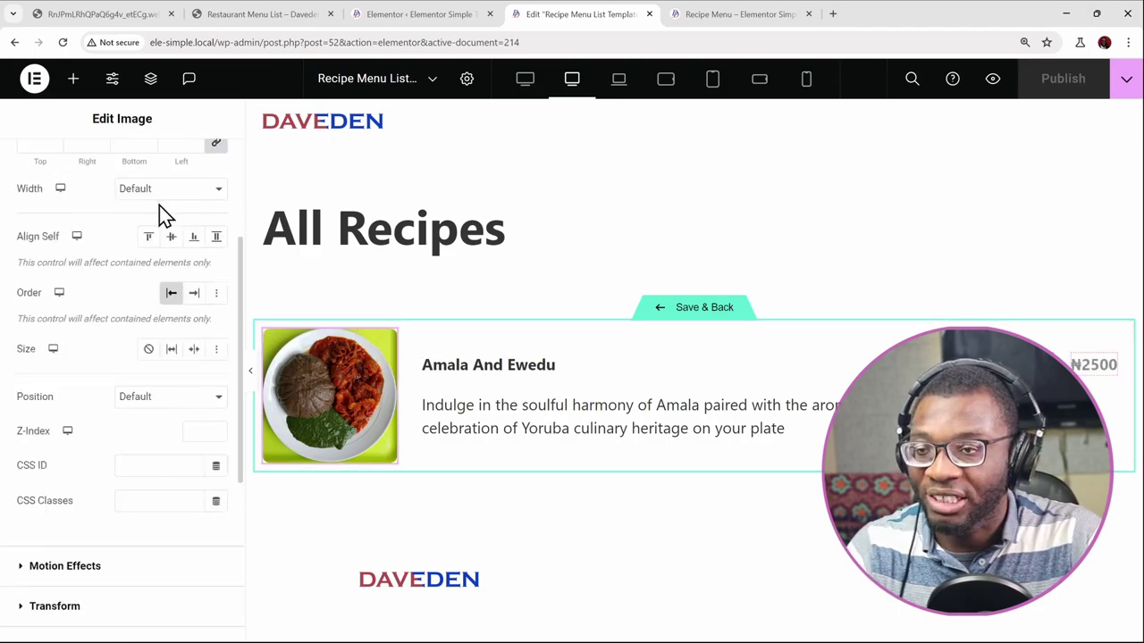
click(82, 536)
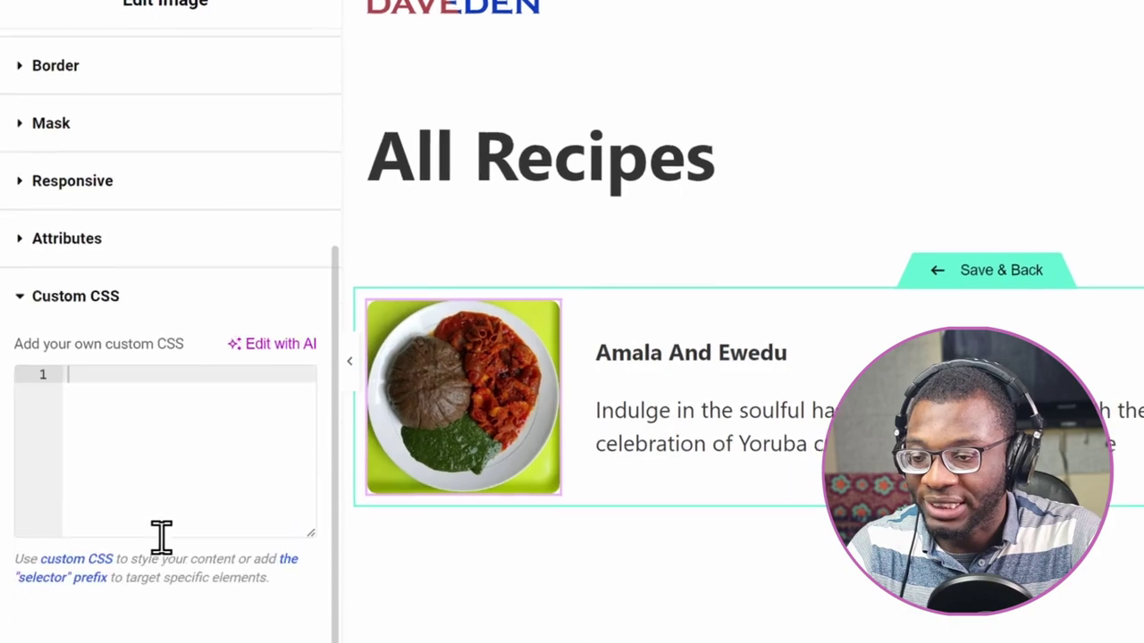
Add a custom CSS rule for "selector img" that sets aspect-ratio to 1 / 1
click(115, 432)
text(selector)
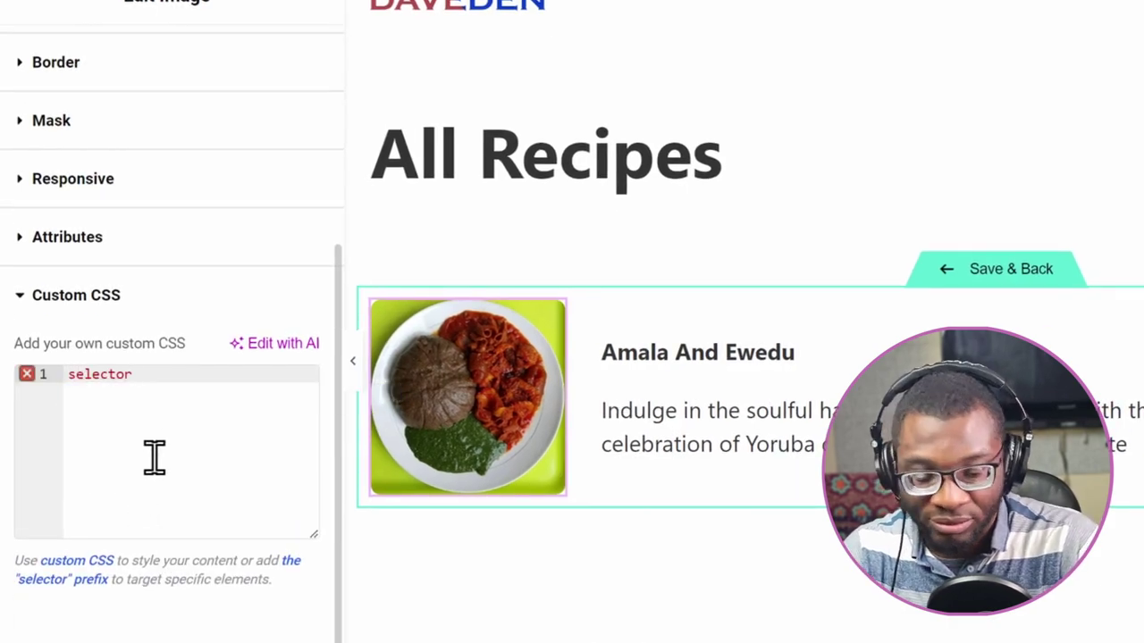
text({)
key(Return)
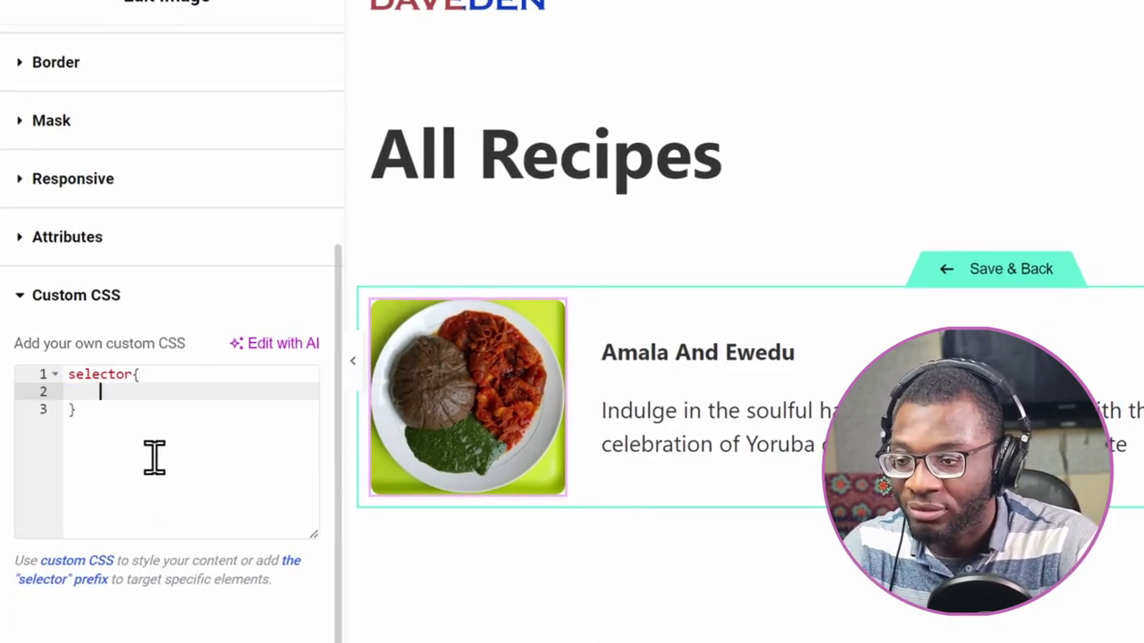
key(Up)
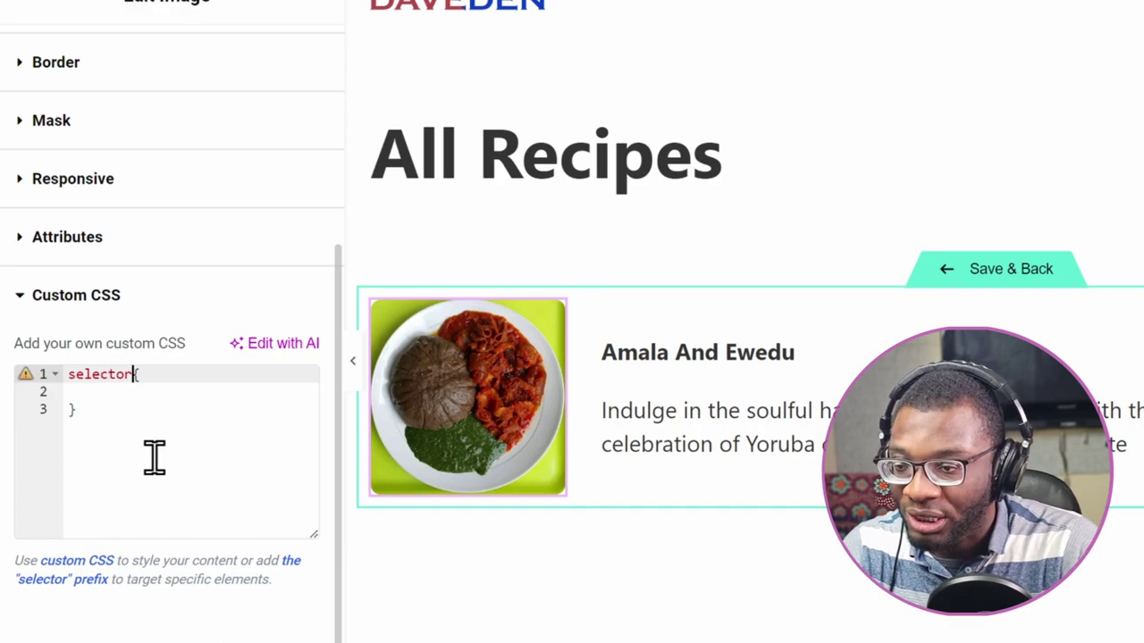
text(img)
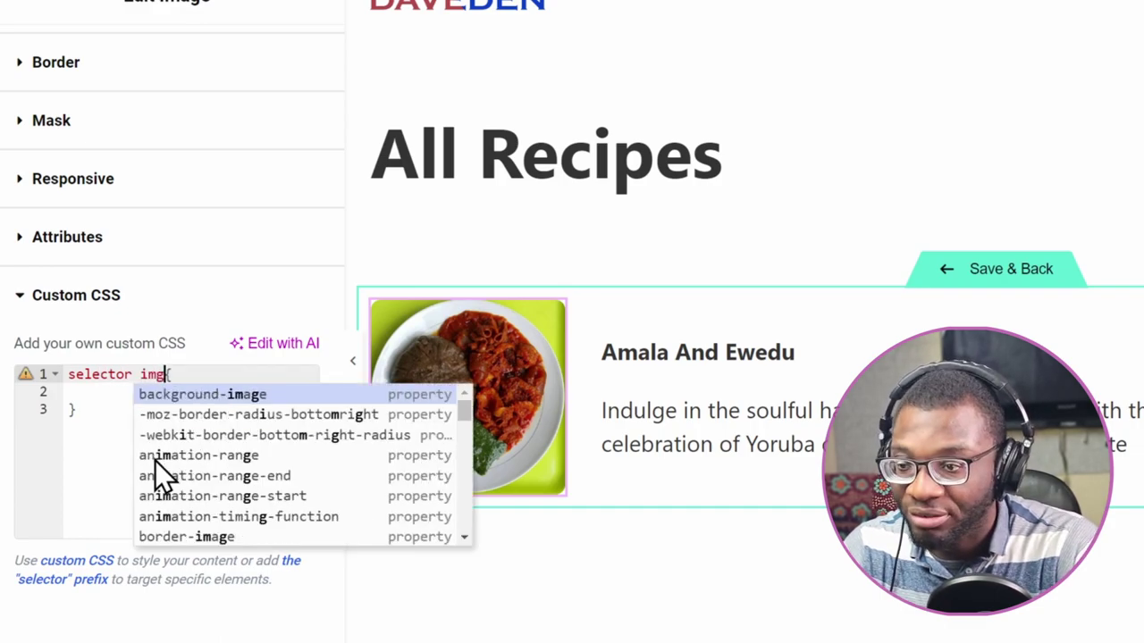
key(Escape)
key(Down)
text(as)
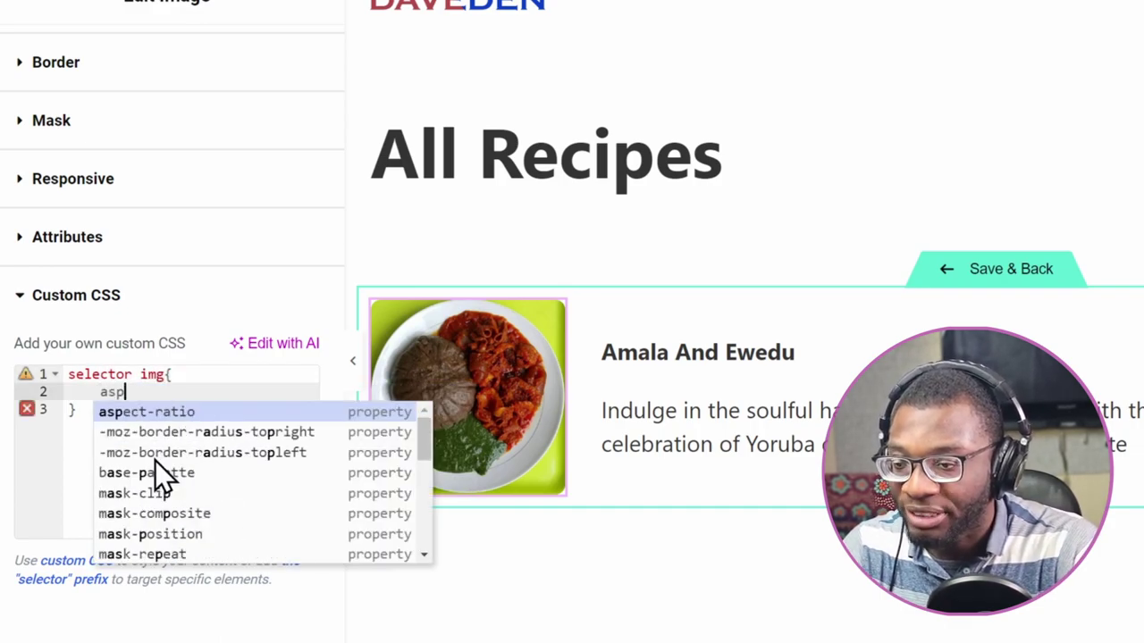
key(Return)
text(1 / 1;)
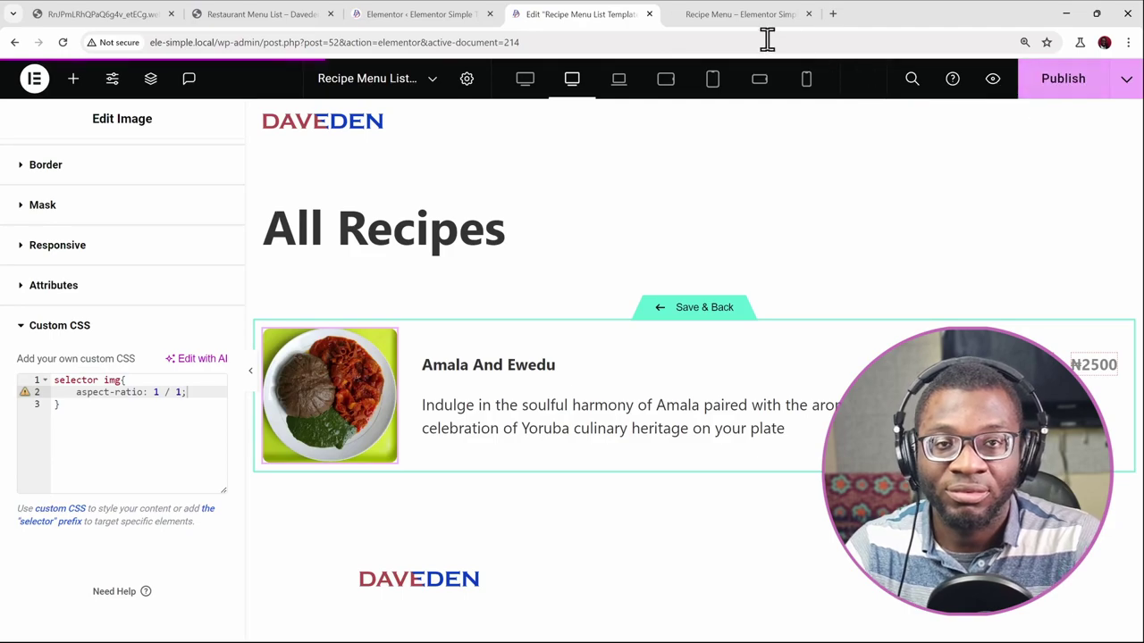
Reload the Recipe Menu preview and check the image proportions throughout the list
click(719, 14)
key(ctrl+r)
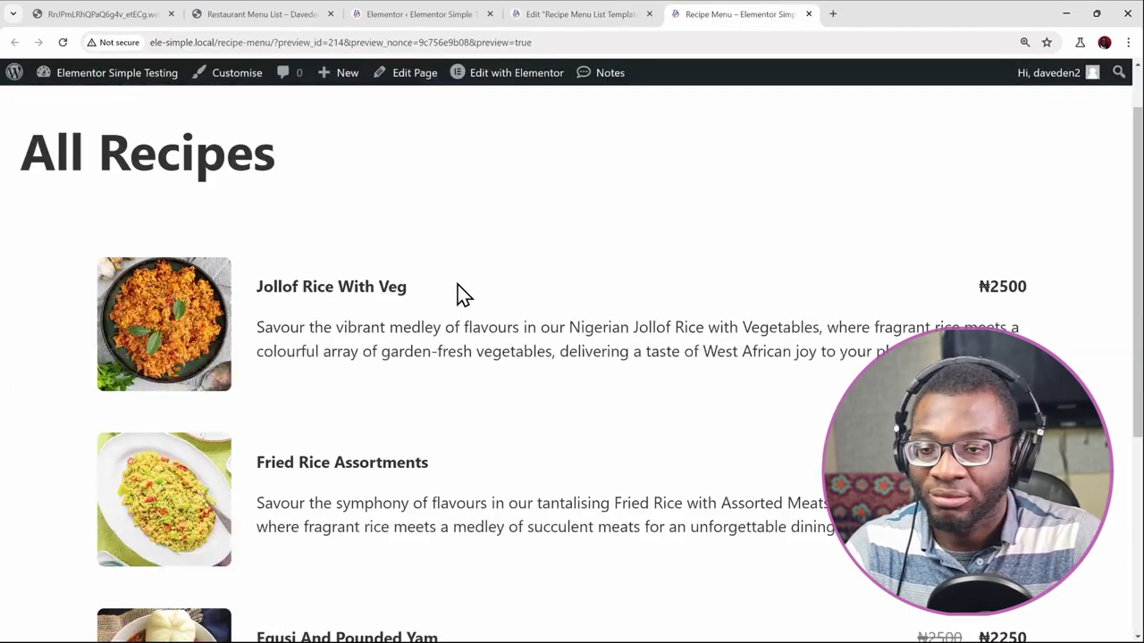
scroll(457, 295, down, 5)
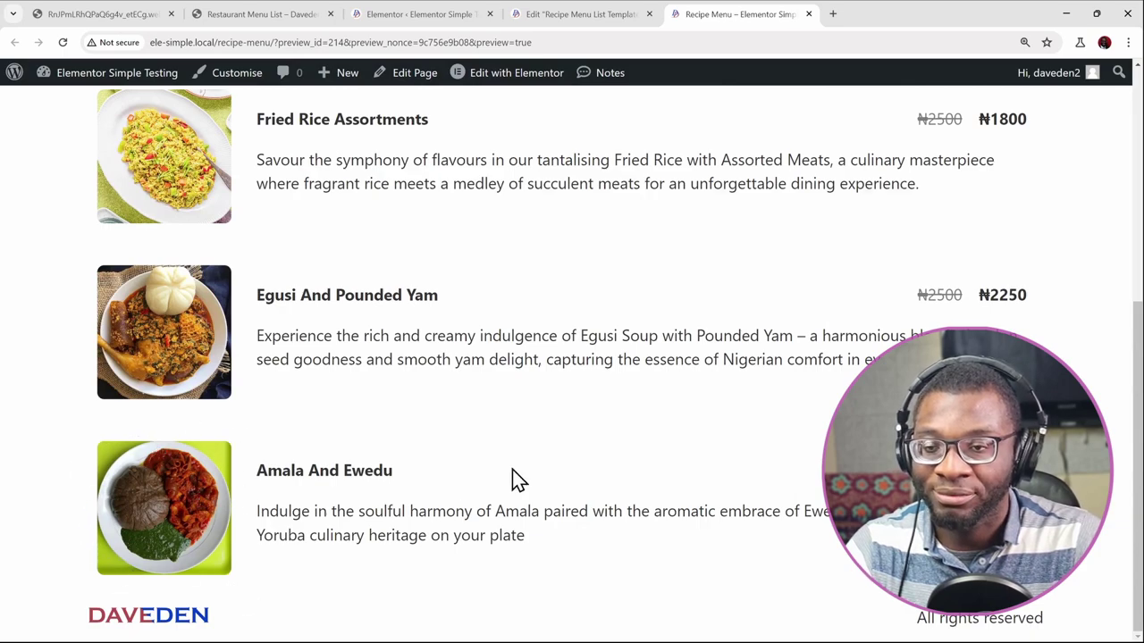
Set the column and row gaps of the loop template's title-and-description container to 10 px and publish the change
scroll(512, 469, up, 4)
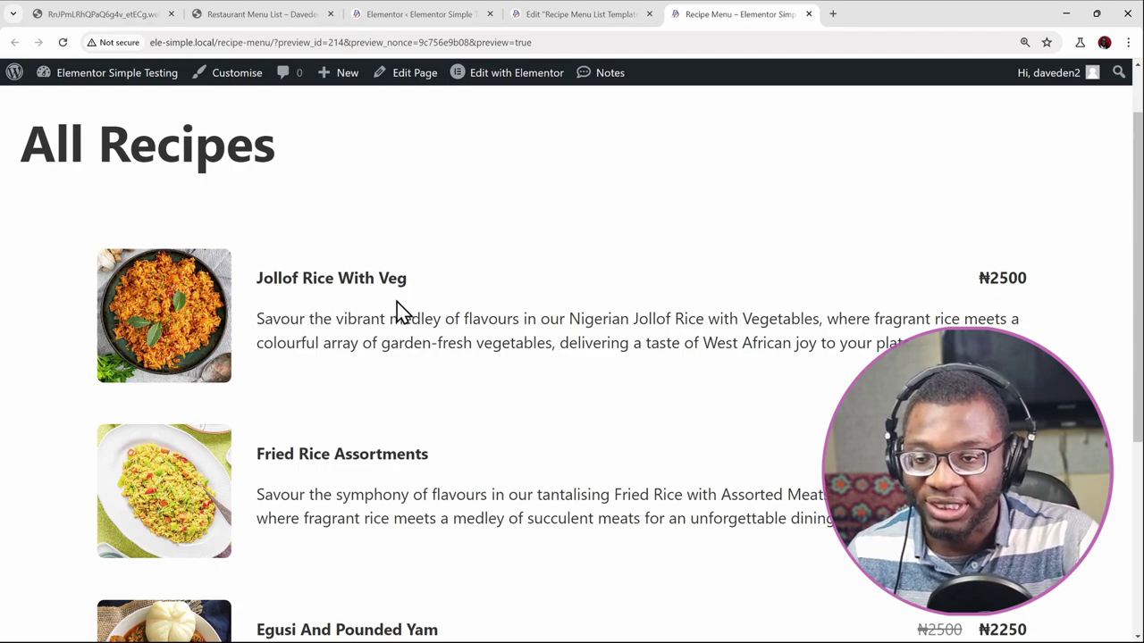
click(556, 15)
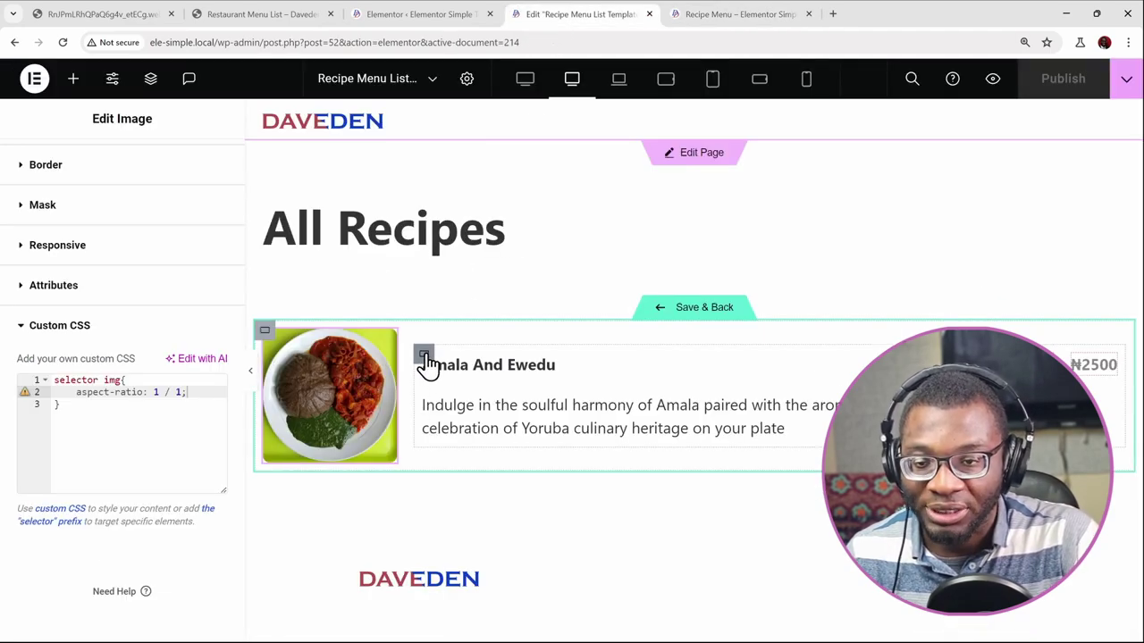
click(426, 357)
scroll(120, 285, down, 4)
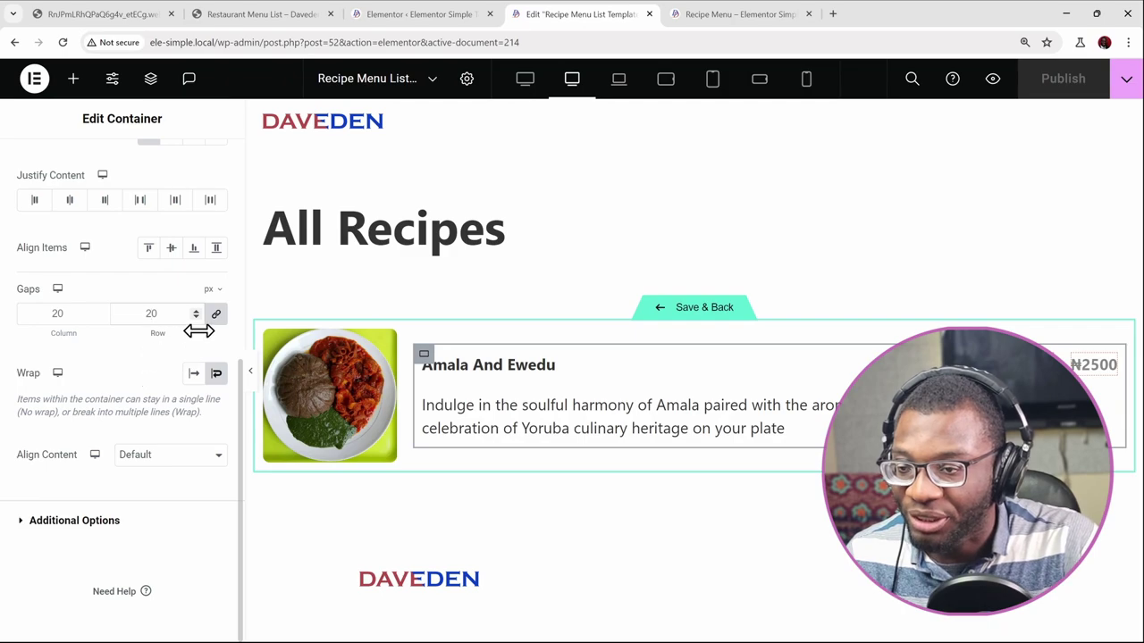
text(10)
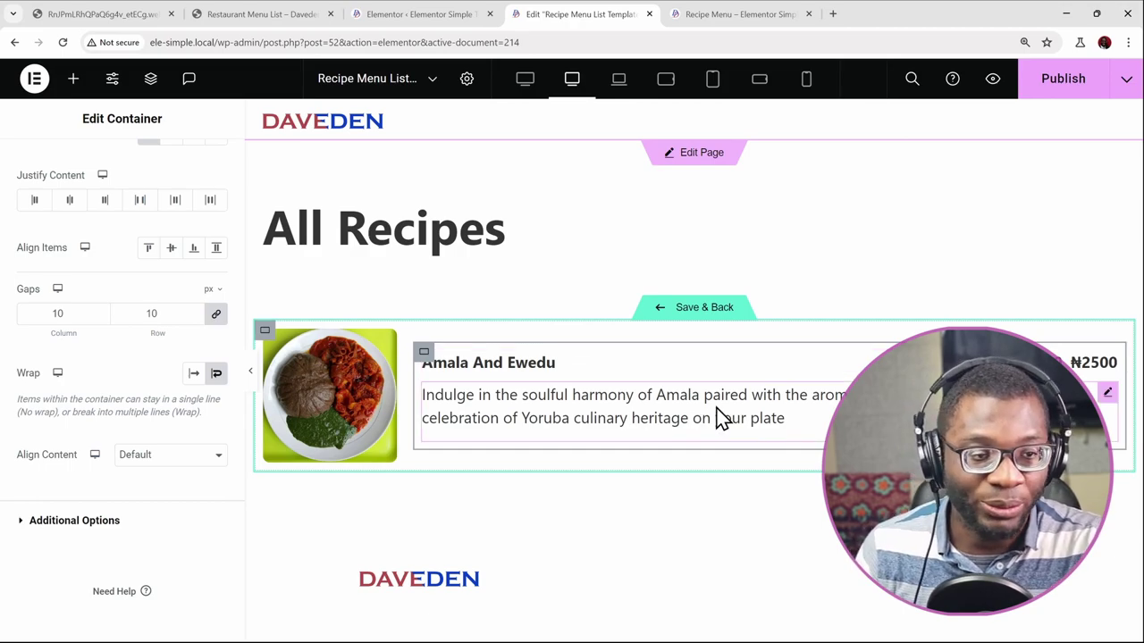
click(1057, 91)
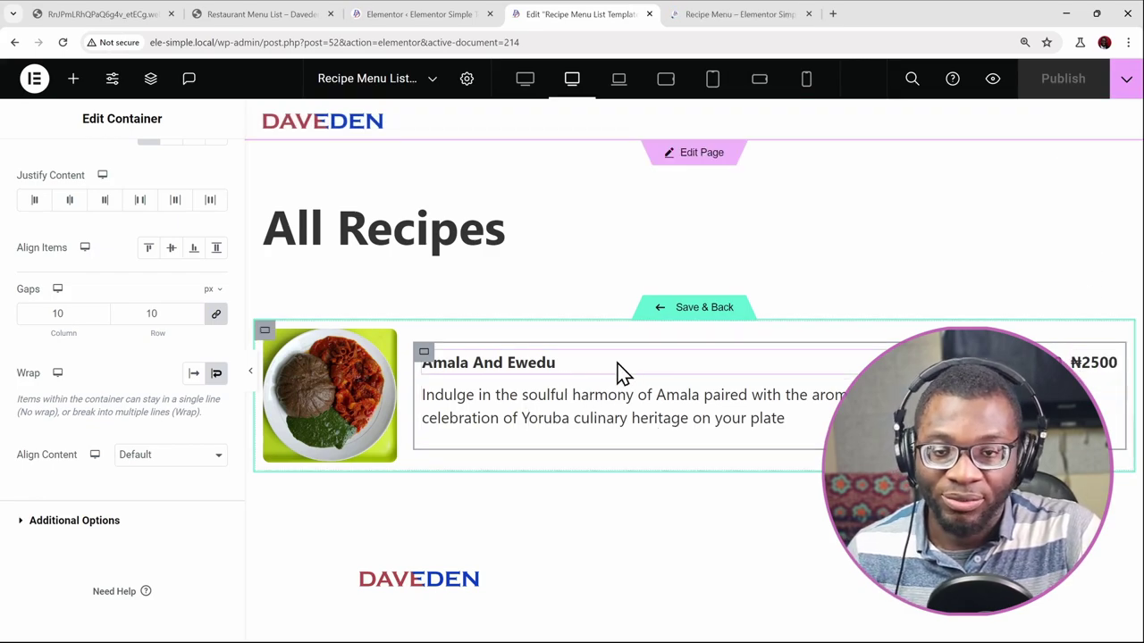
Check the spacing between dish titles and descriptions in the Recipe Menu preview
click(705, 18)
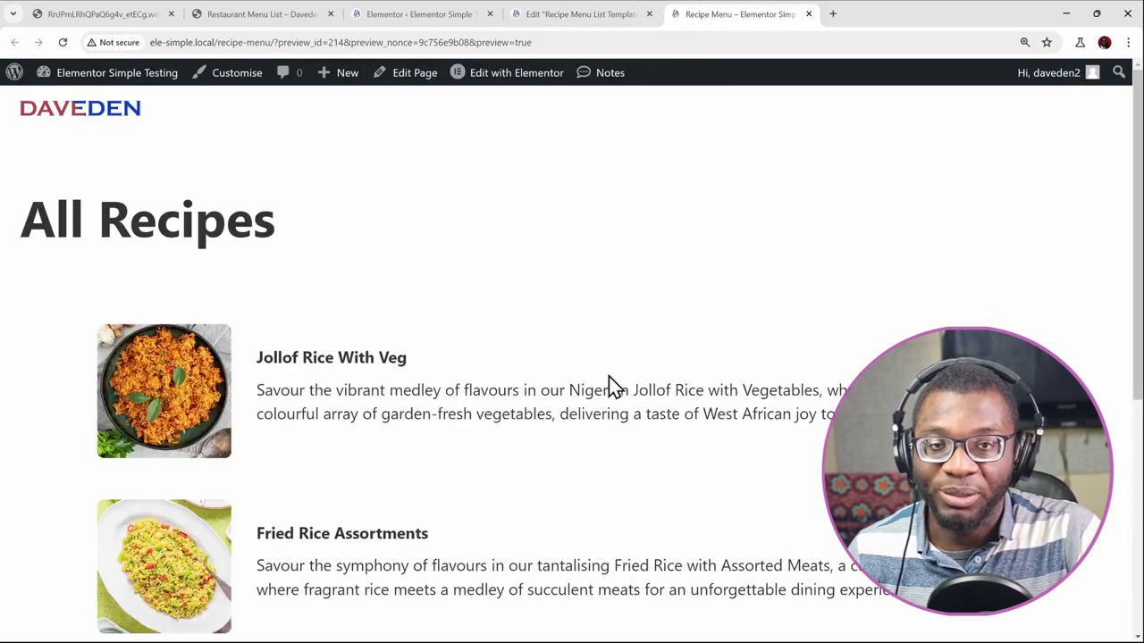
scroll(385, 391, down, 2)
scroll(512, 396, up, 2)
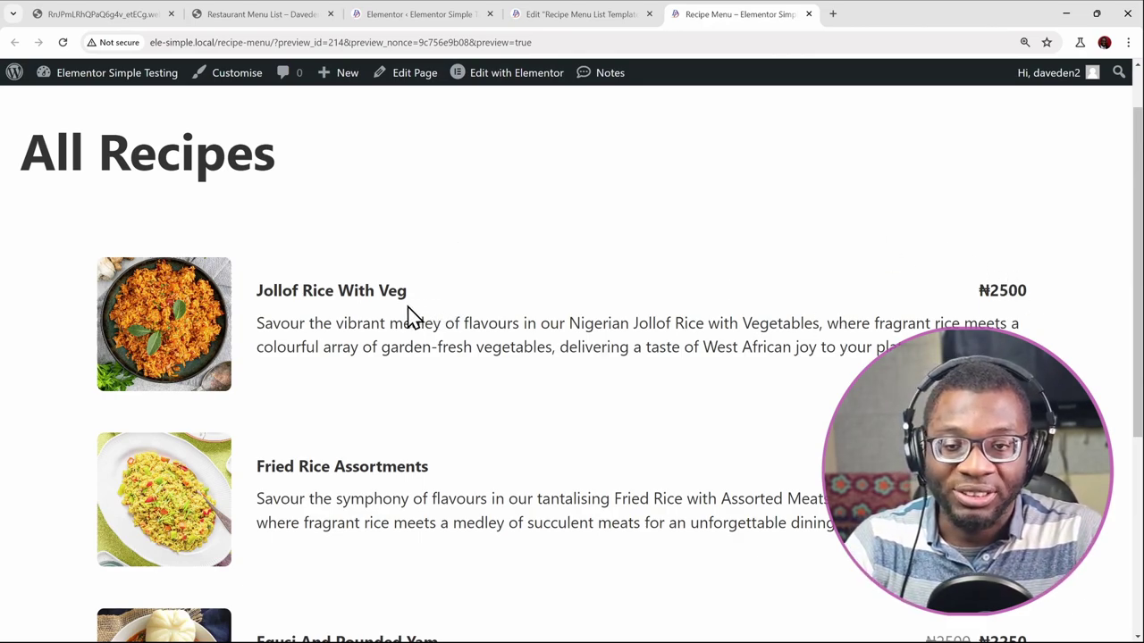
Return to the loop template and begin a custom CSS rule with "selector" for the dish title heading
click(545, 16)
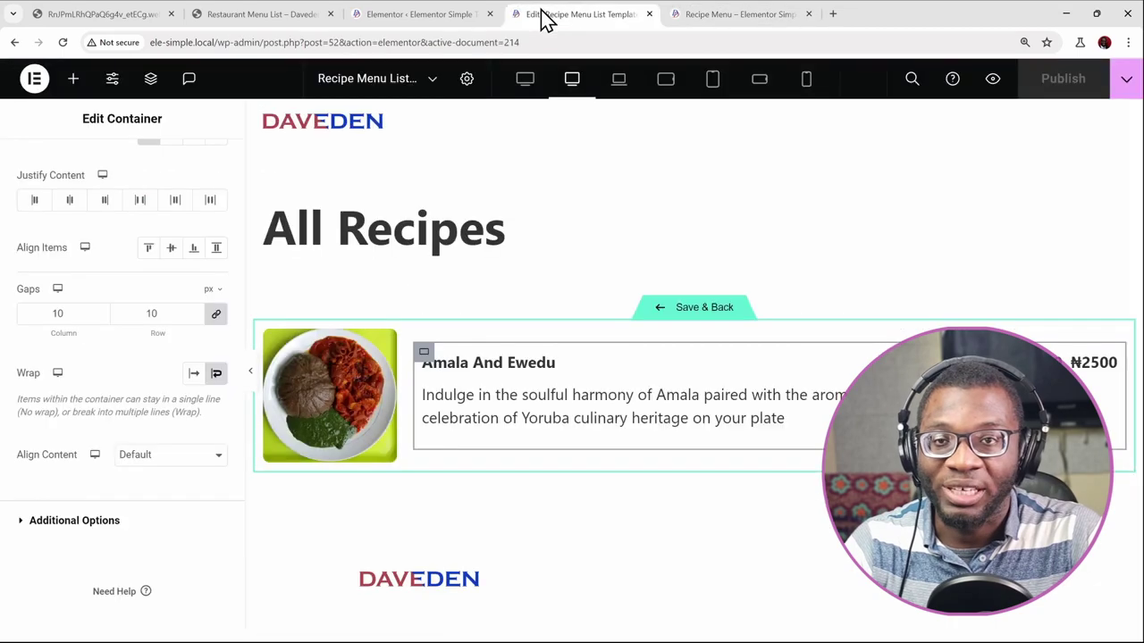
click(543, 368)
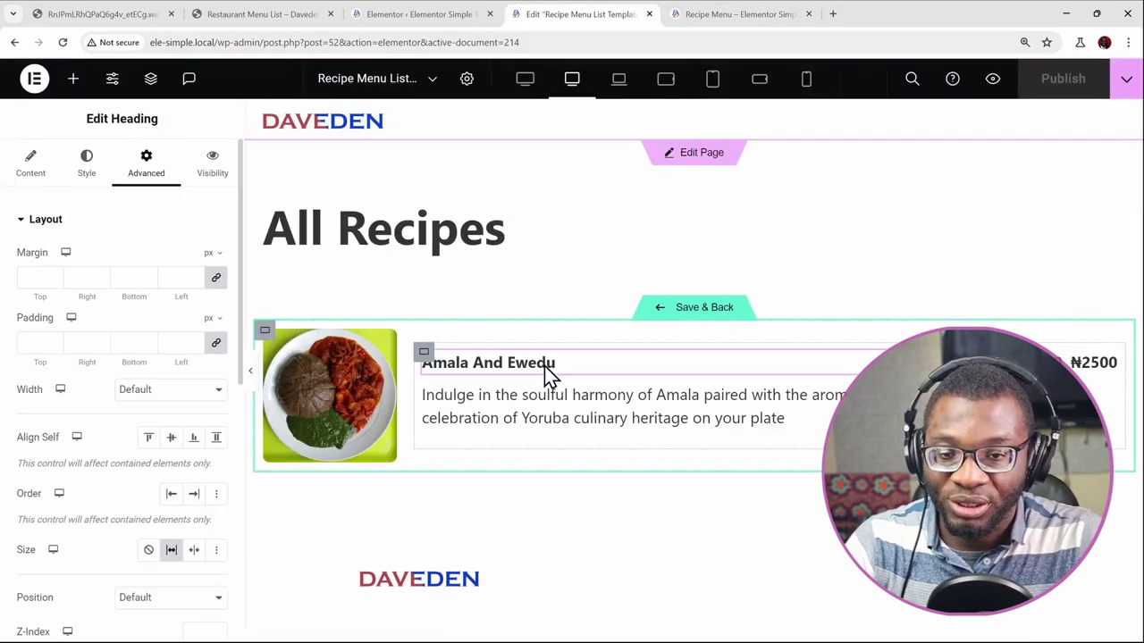
scroll(138, 419, down, 6)
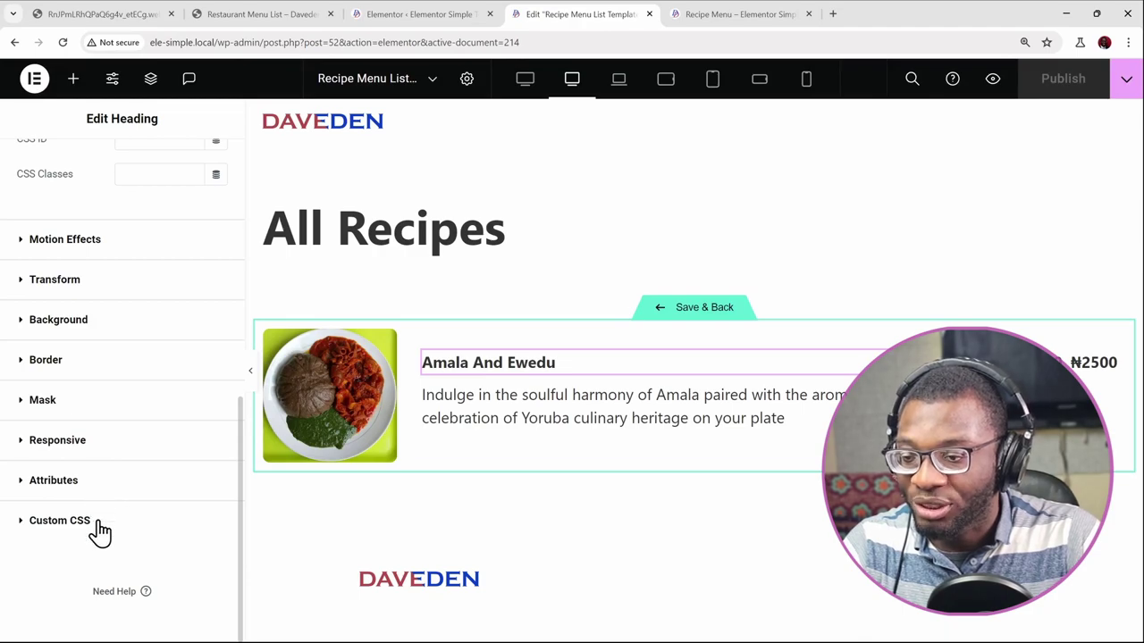
click(96, 525)
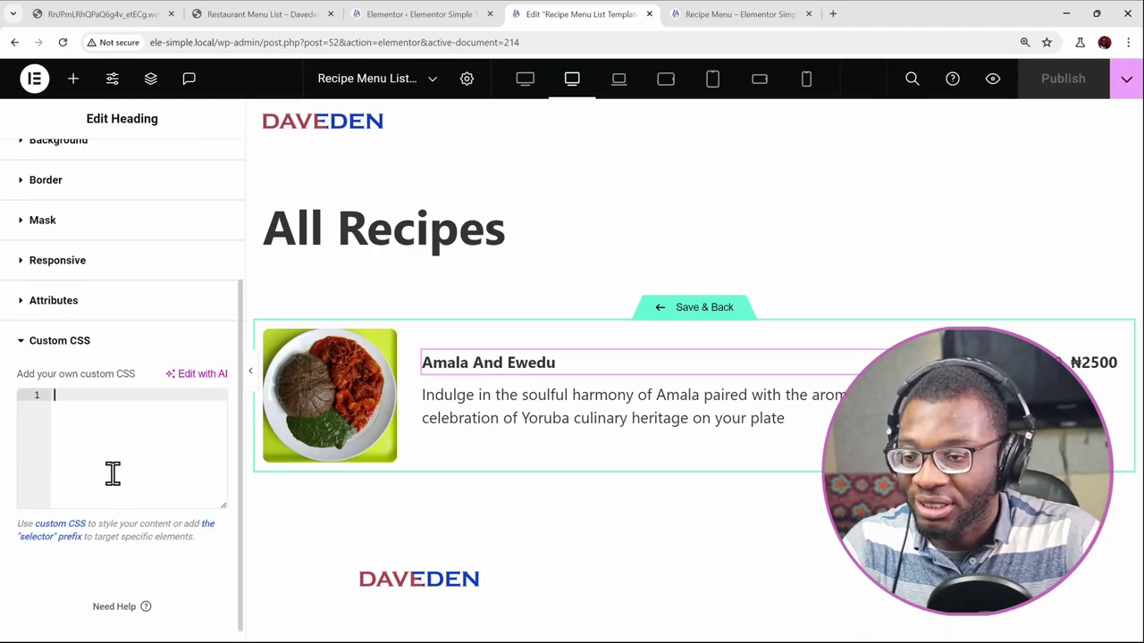
text(se)
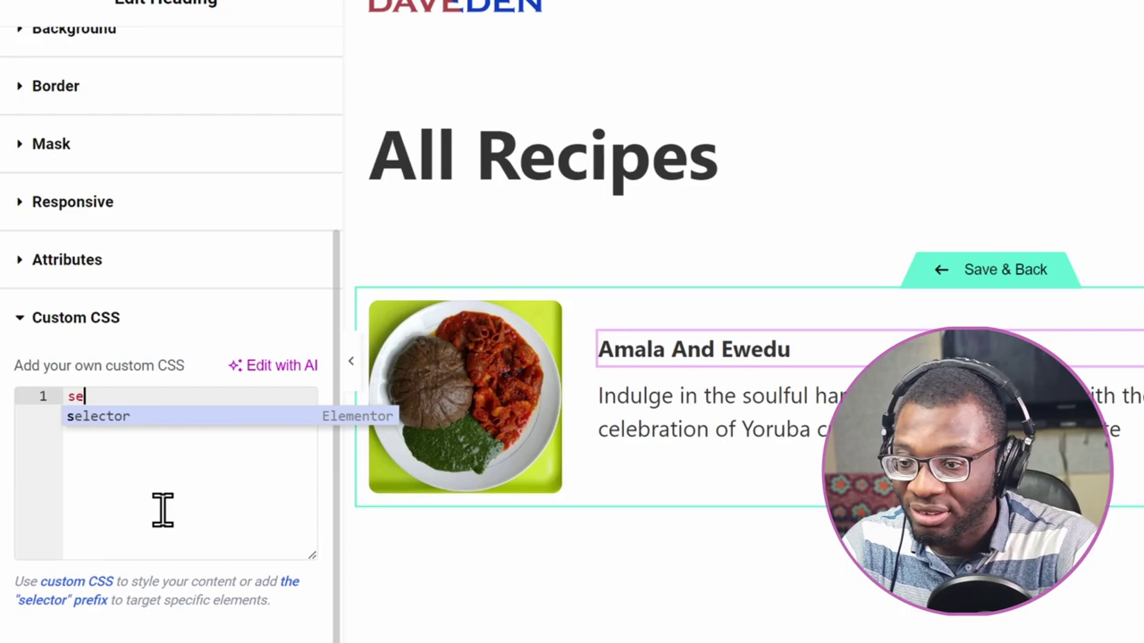
key(Return)
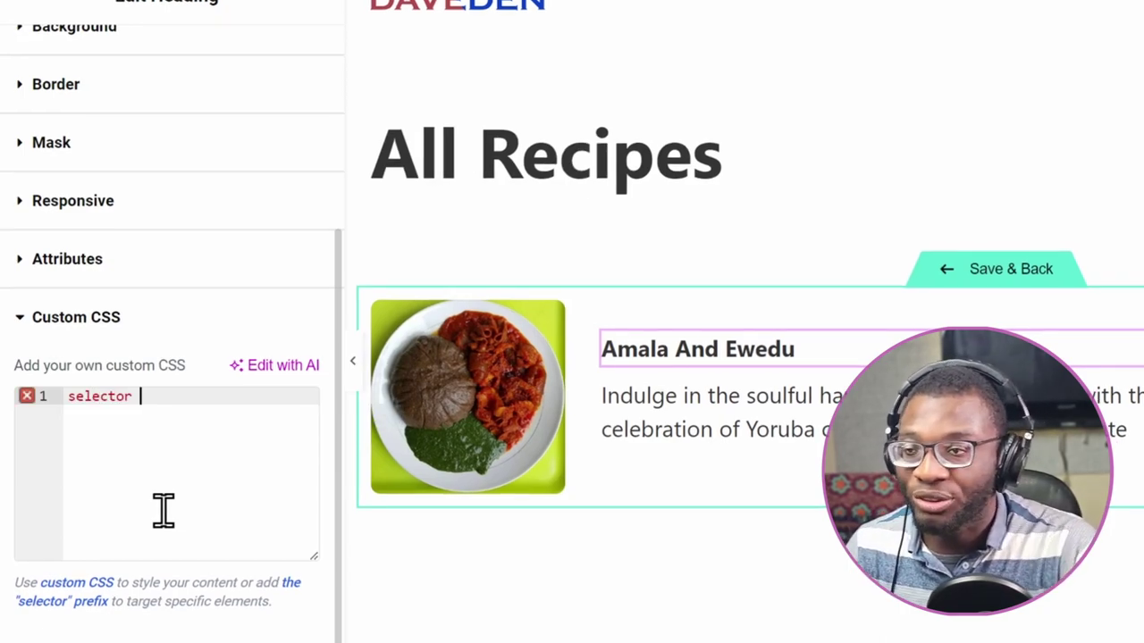
Check the heading's HTML tag and complete its custom CSS selector as "selector h3::after" with an opened rule block
scroll(134, 483, up, 4)
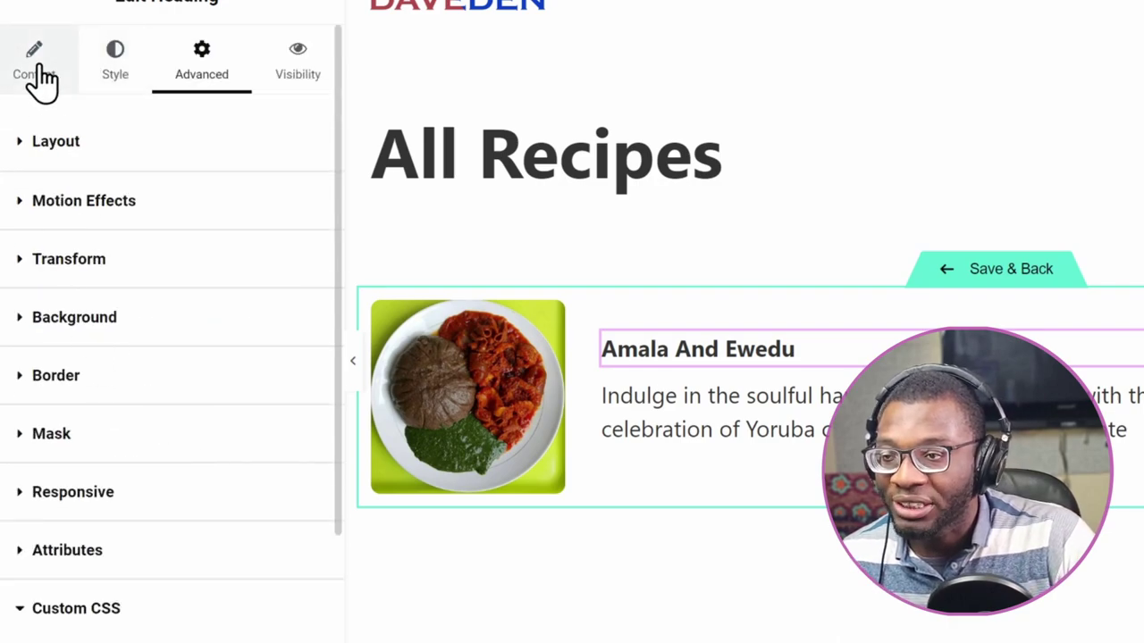
click(37, 76)
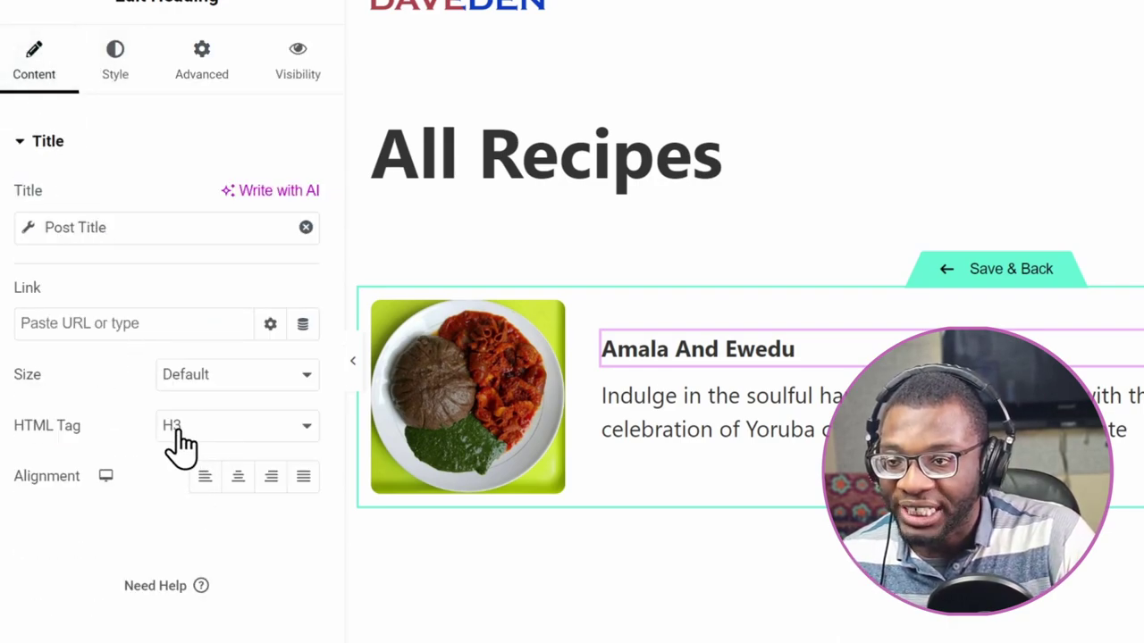
click(211, 79)
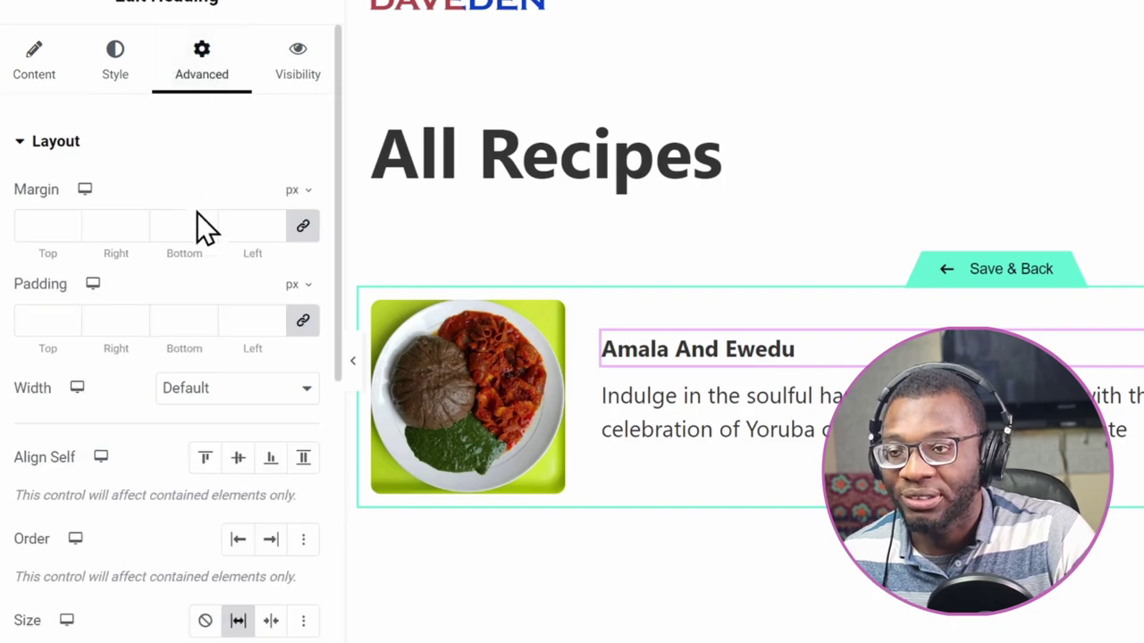
scroll(206, 228, down, 8)
click(145, 522)
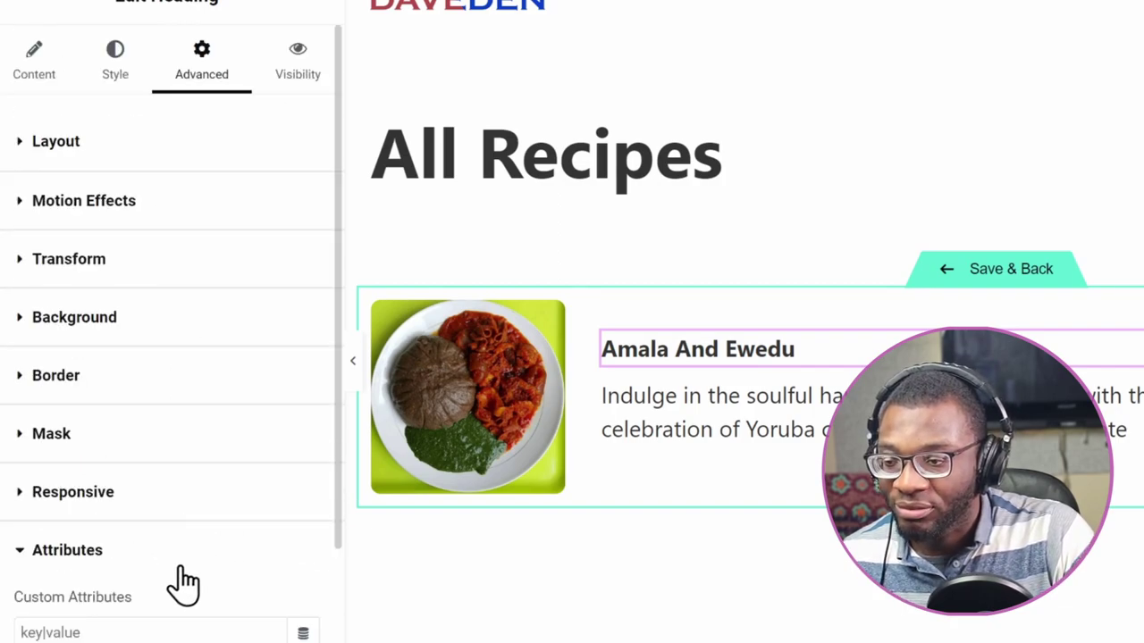
click(146, 551)
click(151, 611)
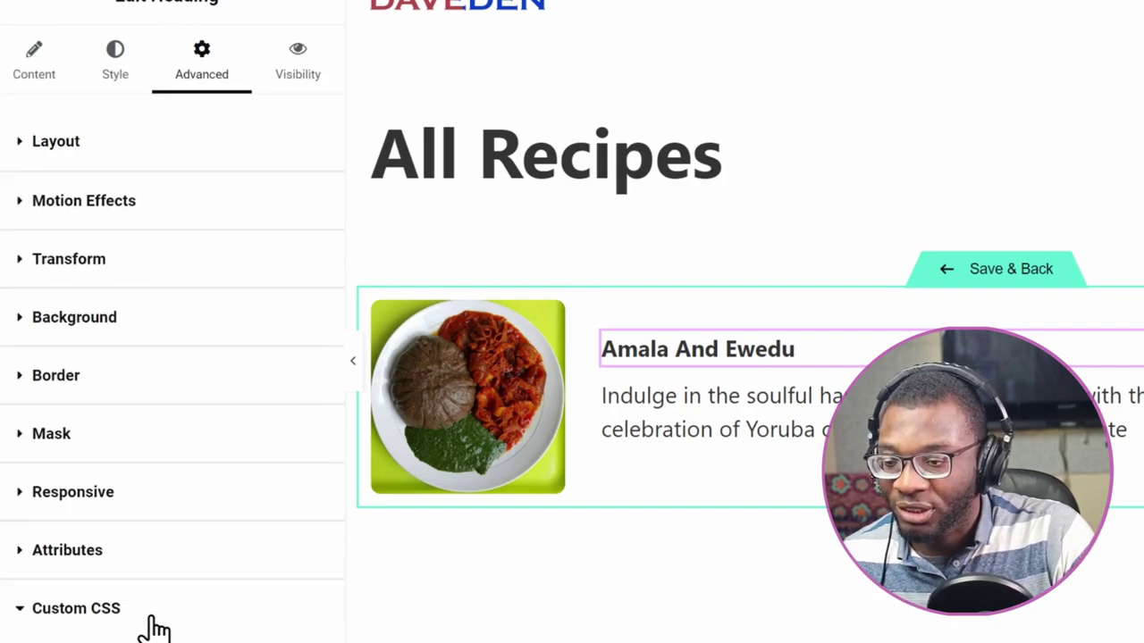
scroll(192, 567, down, 5)
click(230, 420)
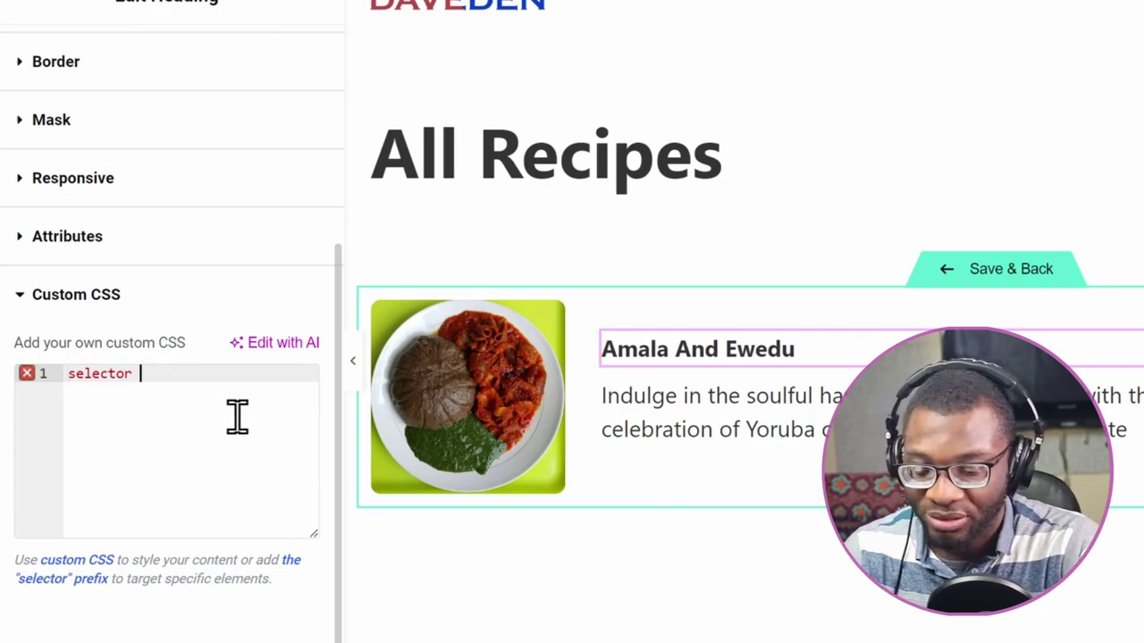
text(h3)
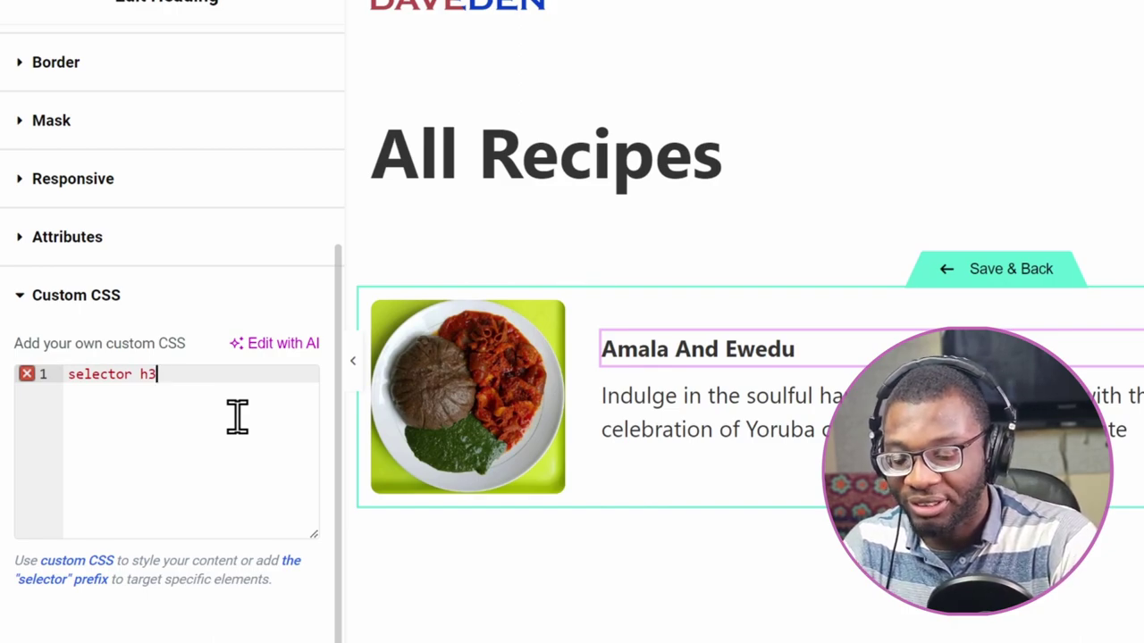
text(::after)
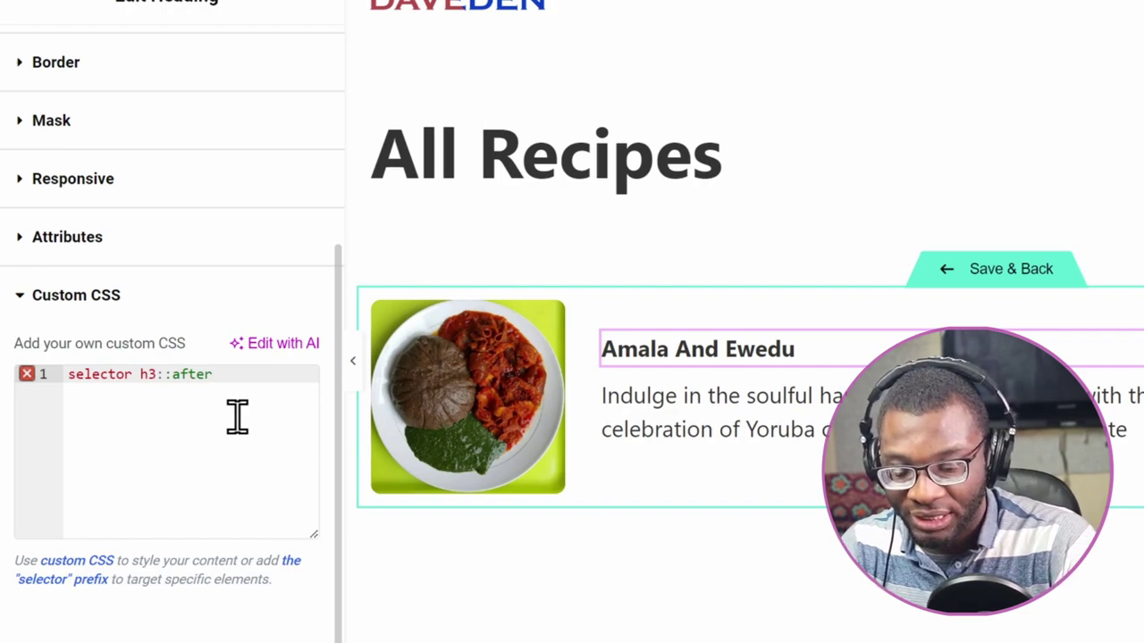
text({)
key(Return)
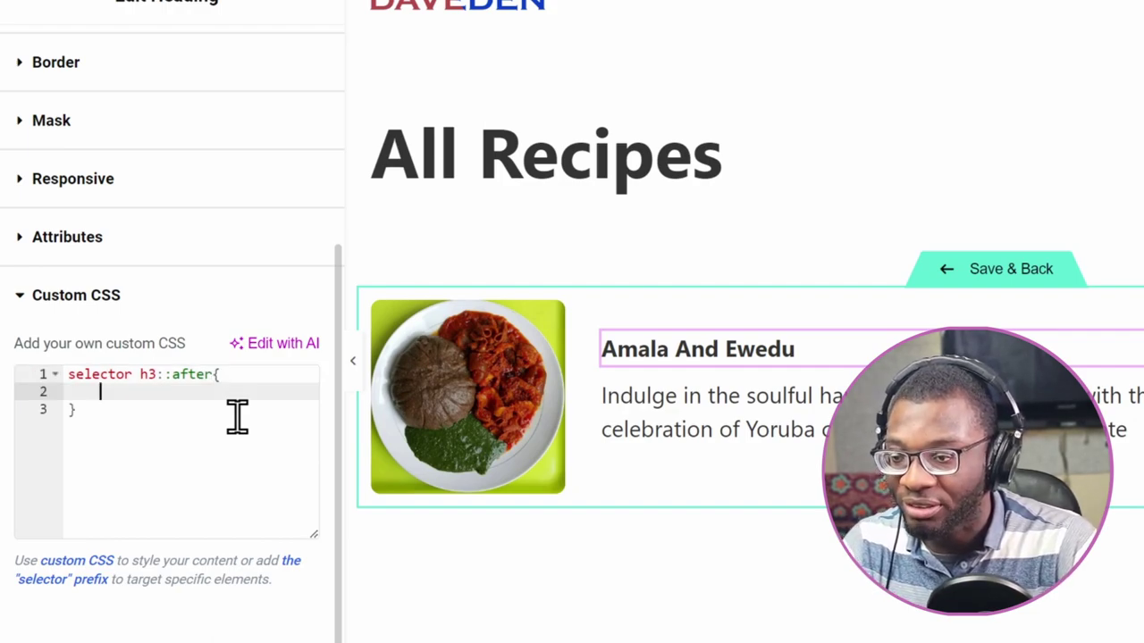
Add an empty content: "" declaration to the heading's h3::after rule
text(content)
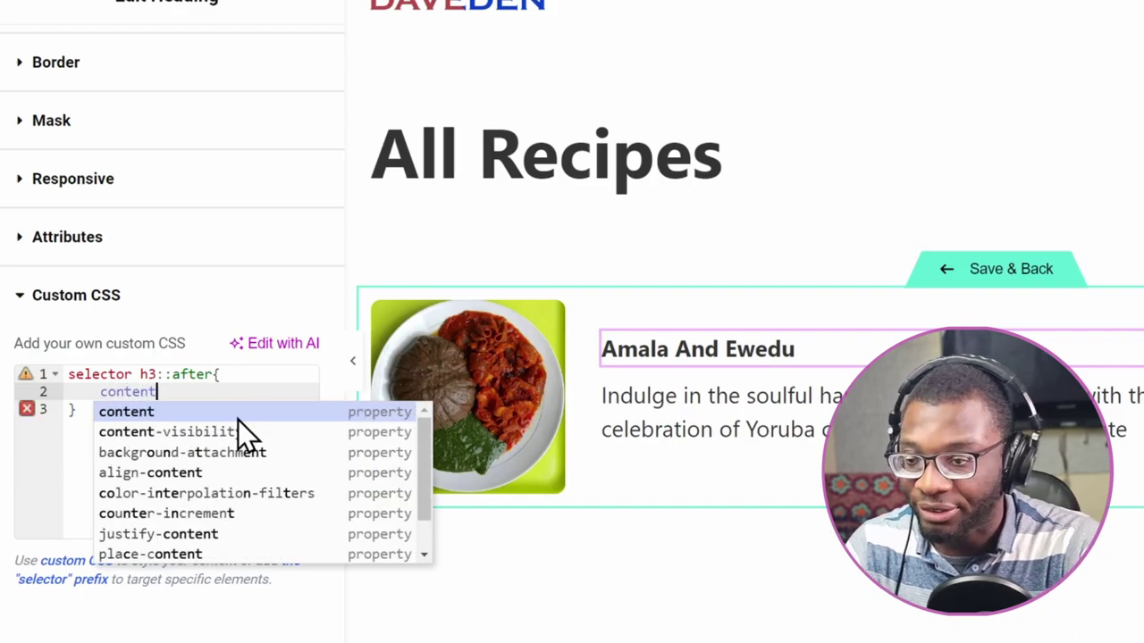
key(Return)
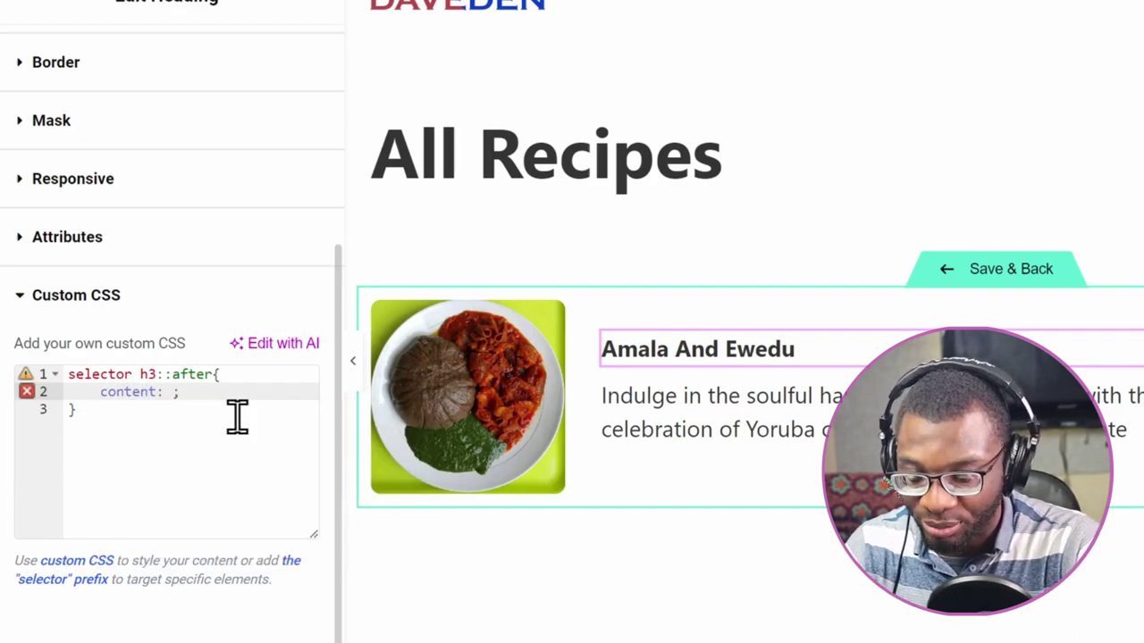
text("")
key(End)
key(Return)
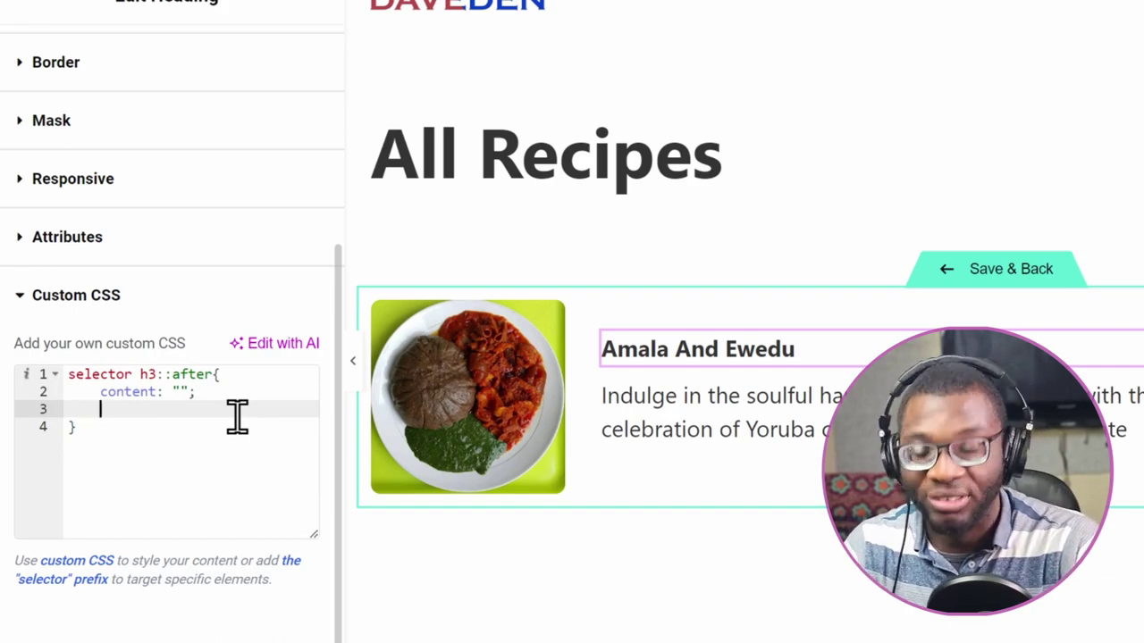
Add the declarations border-bottom: 2px solid black and flex-grow: 1 to the heading's h3::after rule
text(bord)
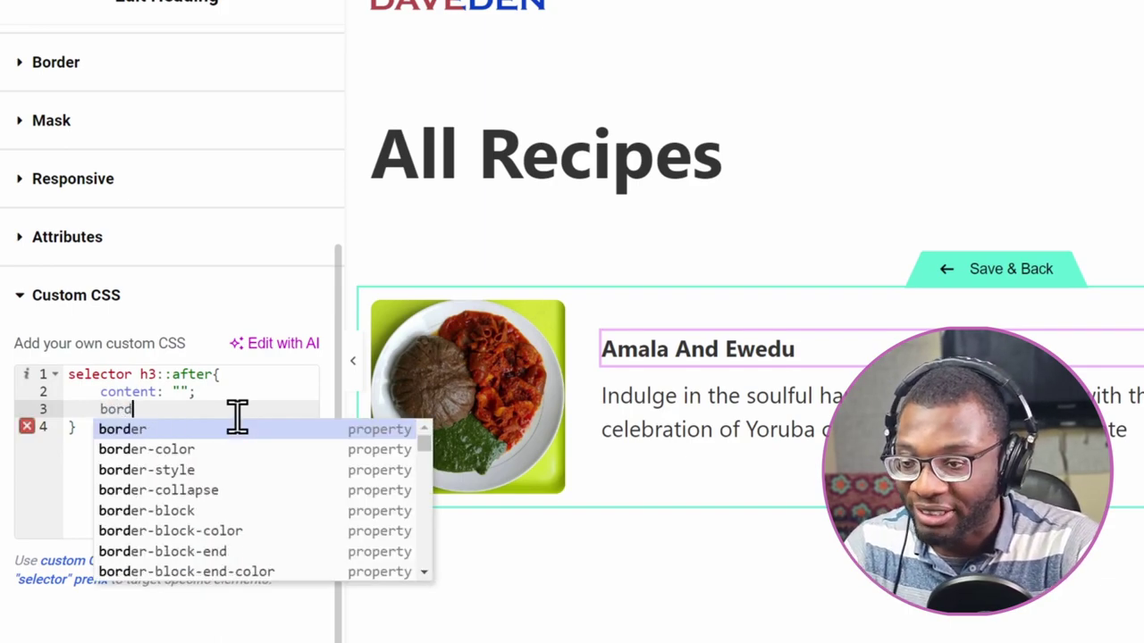
text(er-bot)
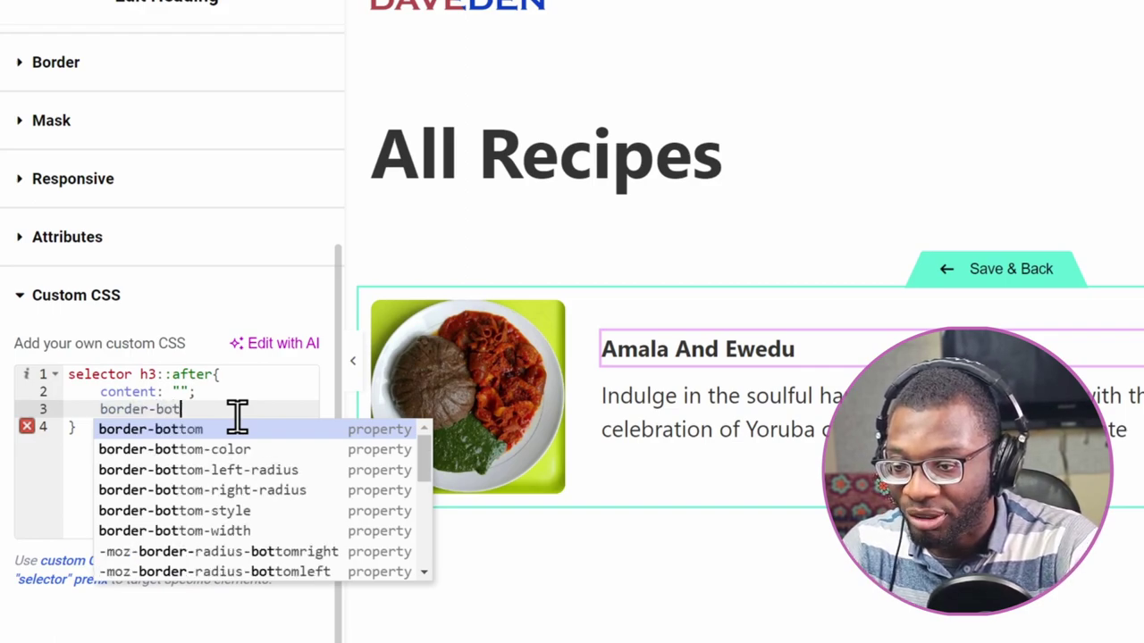
text(tom: 2)
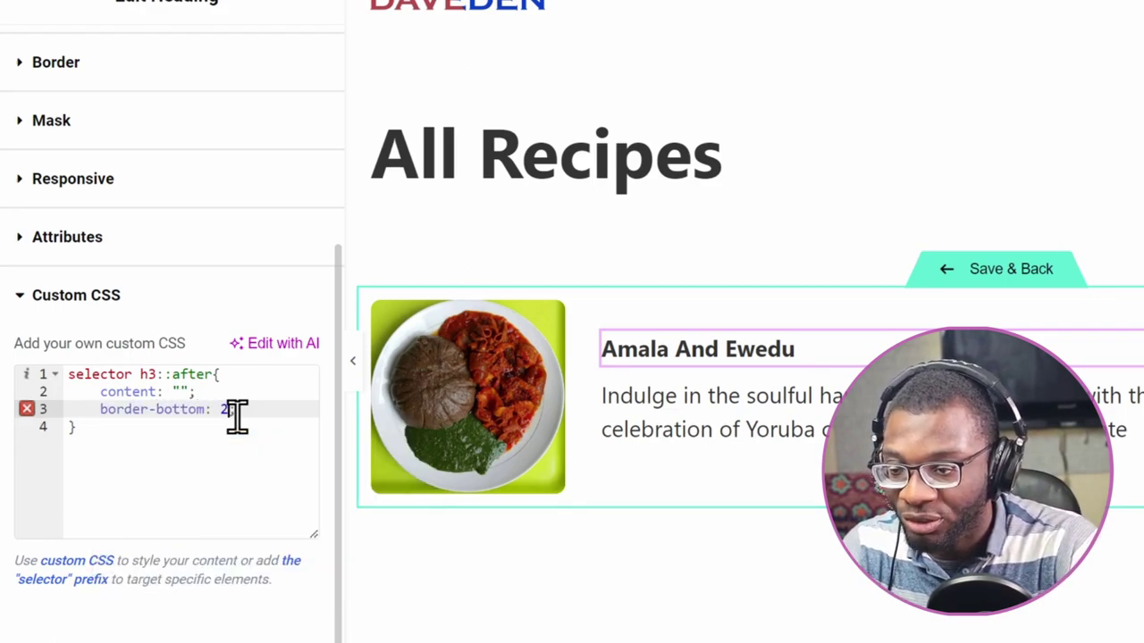
text(px solid)
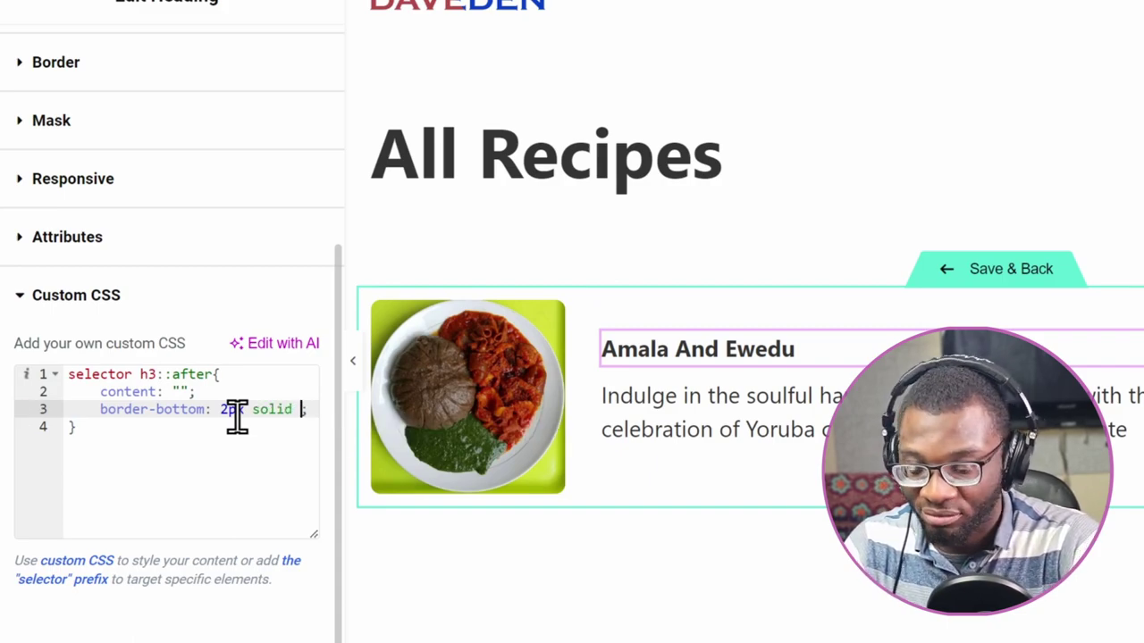
text( black)
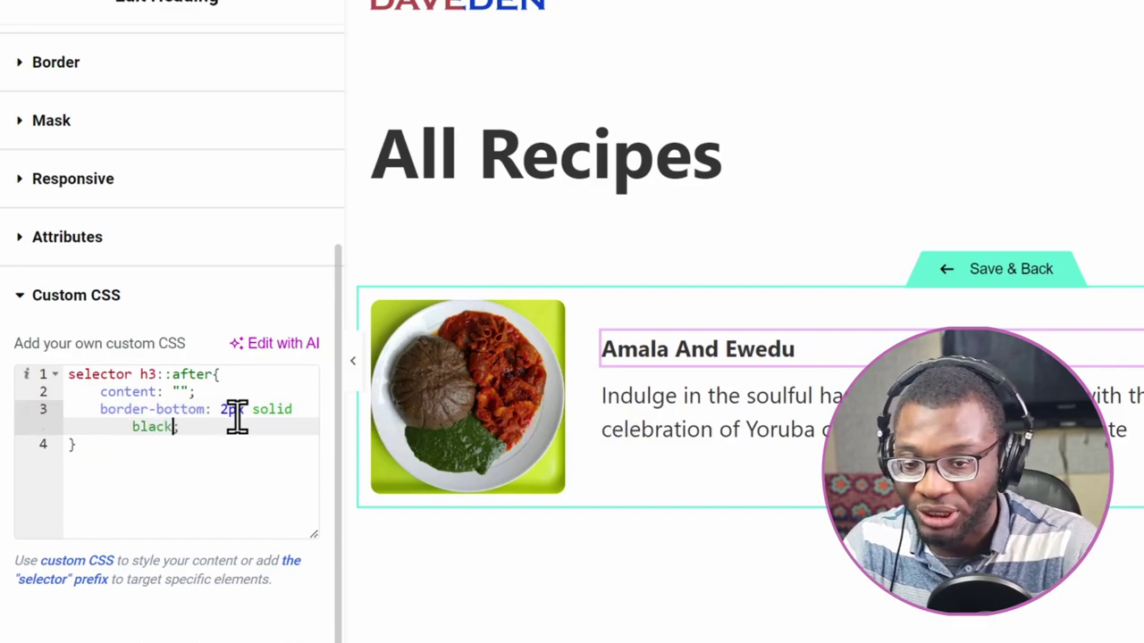
key(End)
key(Return)
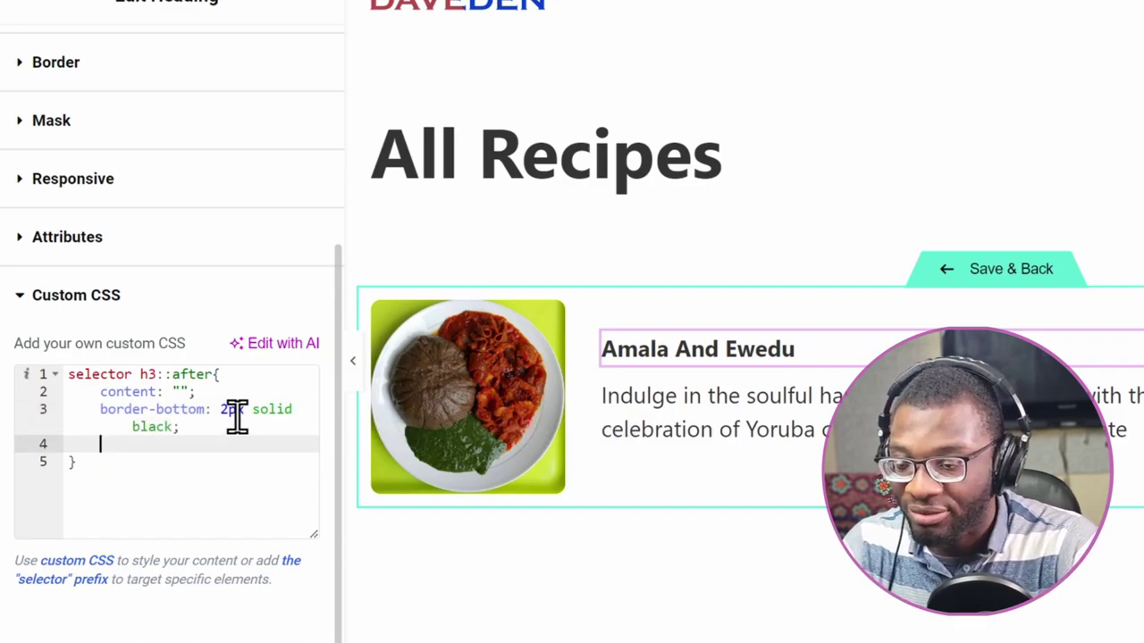
text(flex-grow)
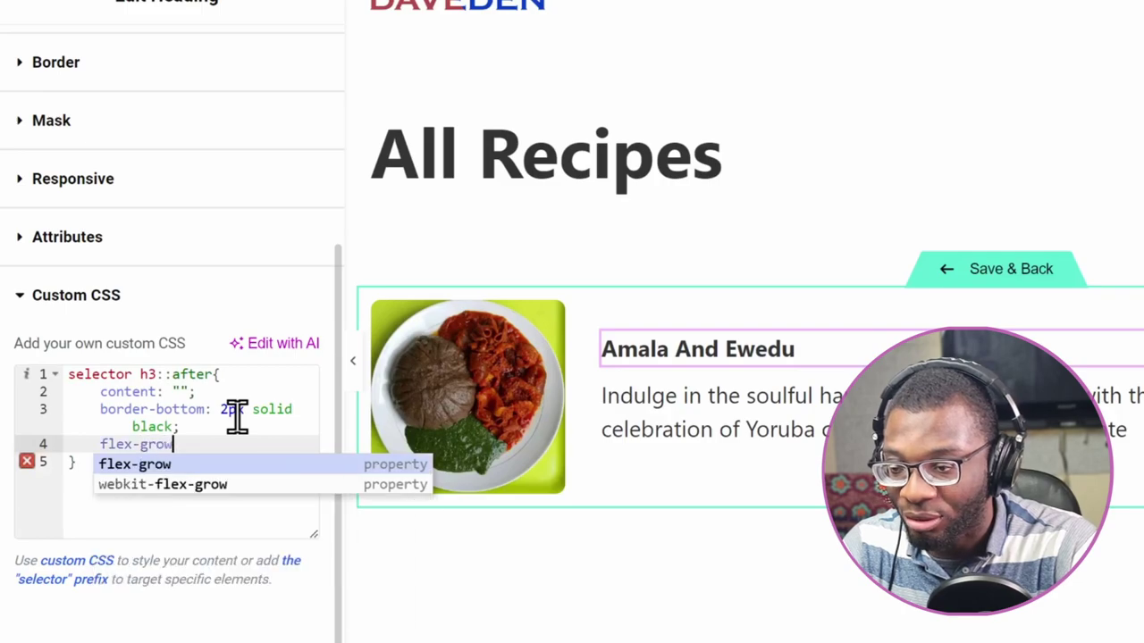
text(: 1;)
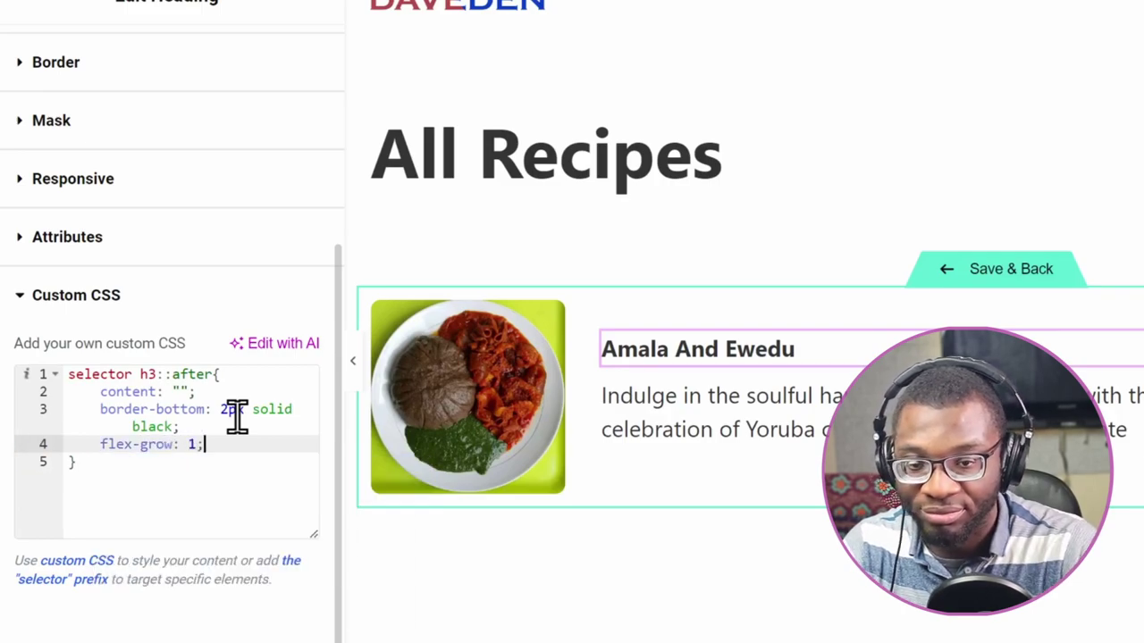
Add a "selector h3" rule containing display: flex above the h3::after rule in the heading's custom CSS
key(Up)
key(Up)
key(Up)
key(Up)
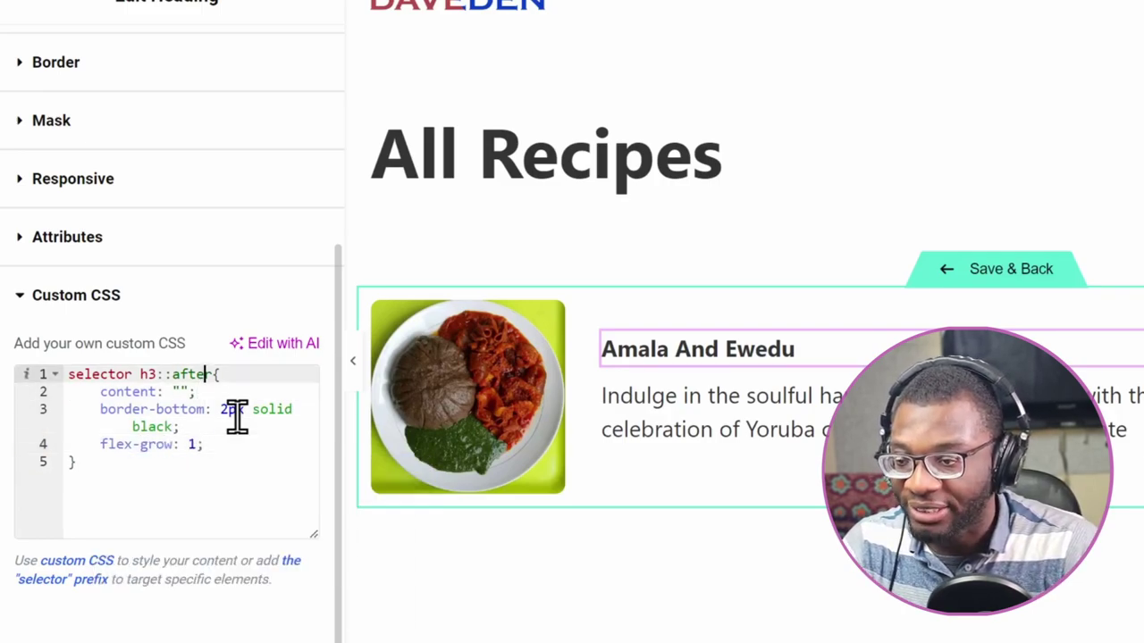
key(Home)
key(Return)
key(Up)
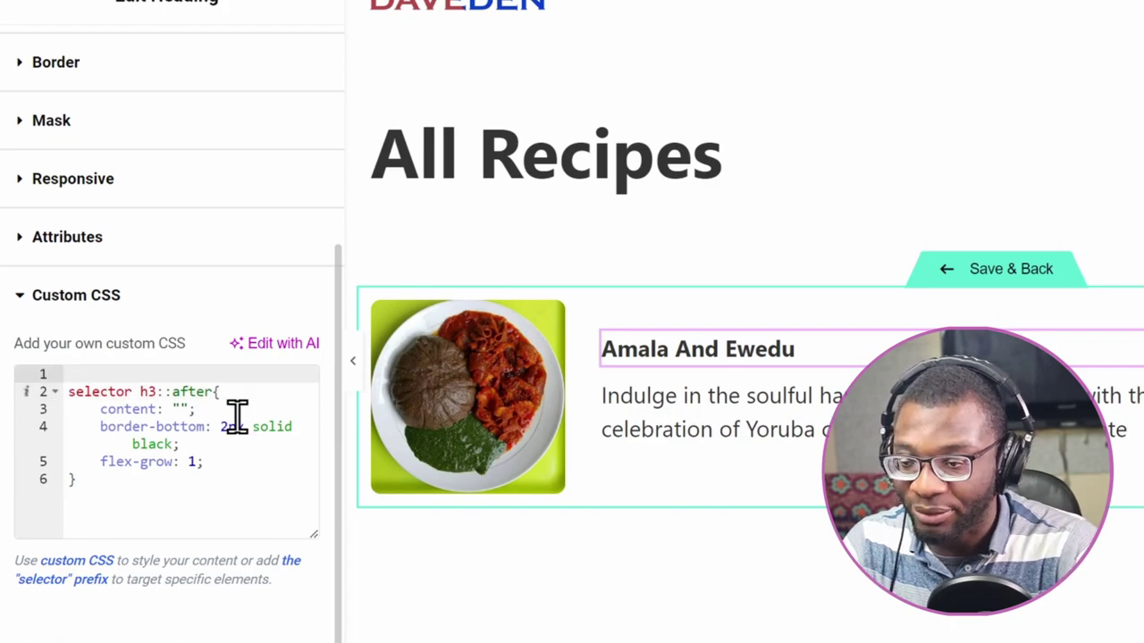
text(selector h3{)
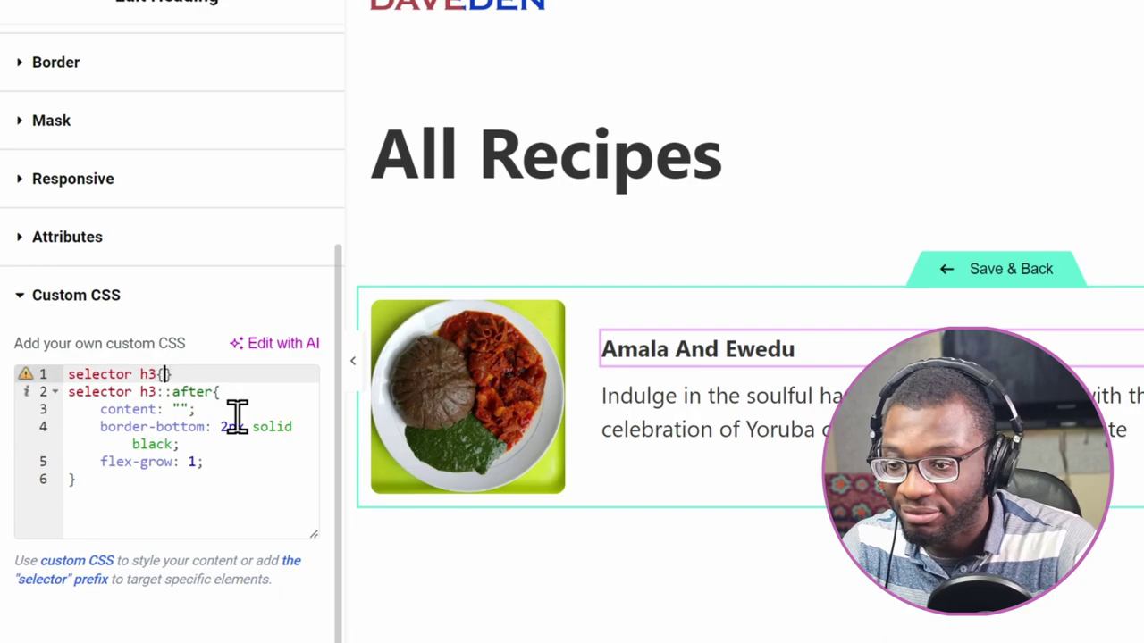
key(Return)
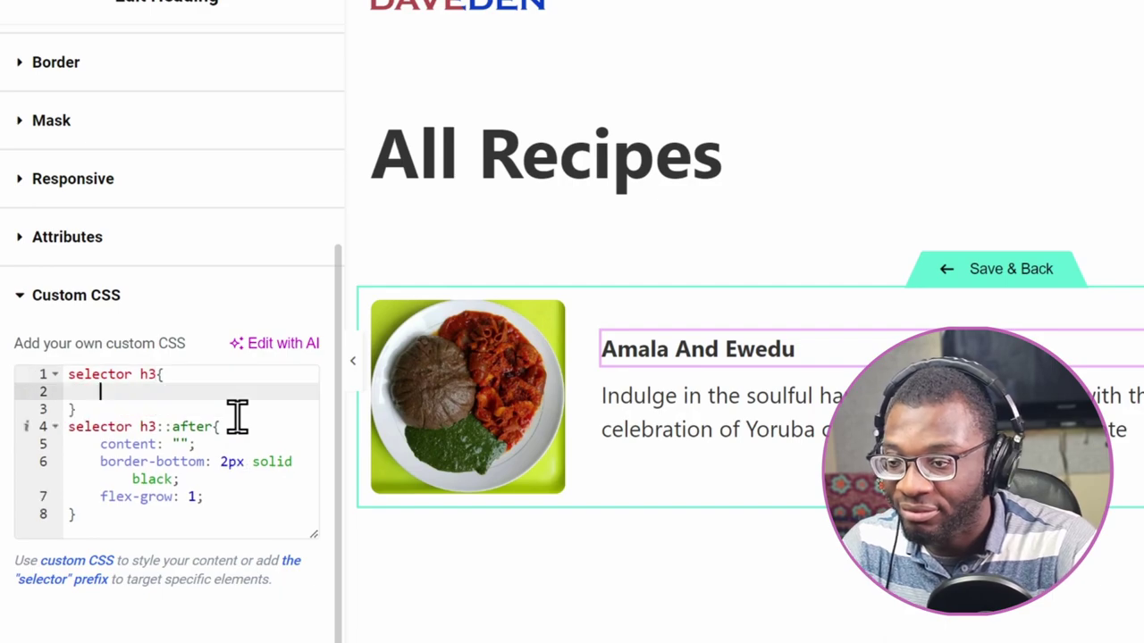
text(disp)
key(Return)
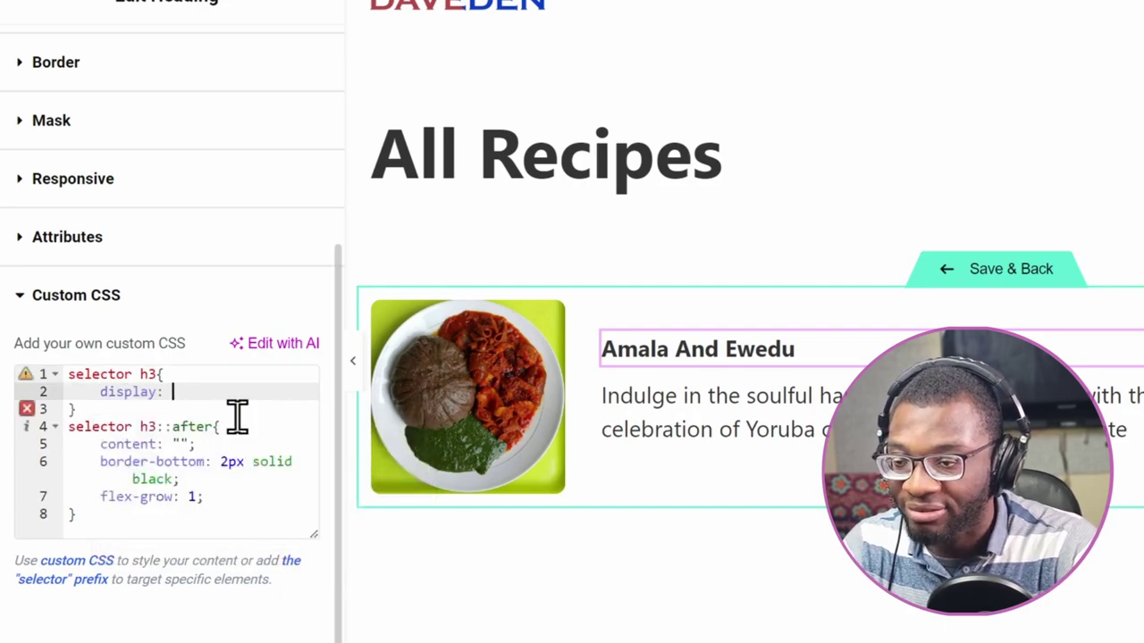
text(flex;)
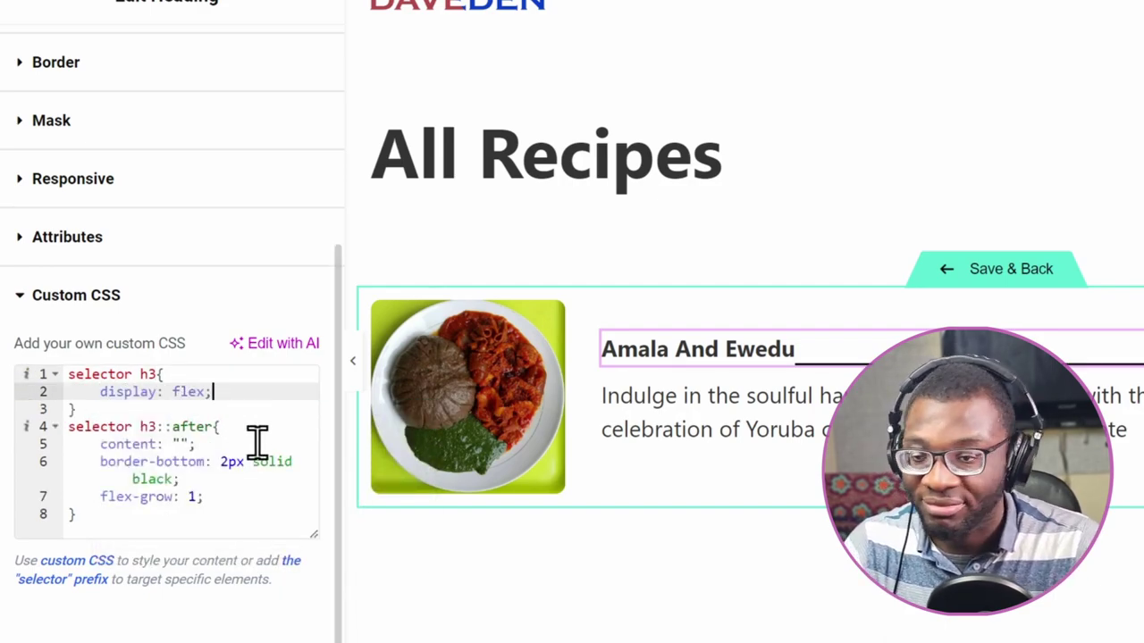
Change the border-bottom style in the h3::after rule to dotted and publish the loop template
double_click(268, 462)
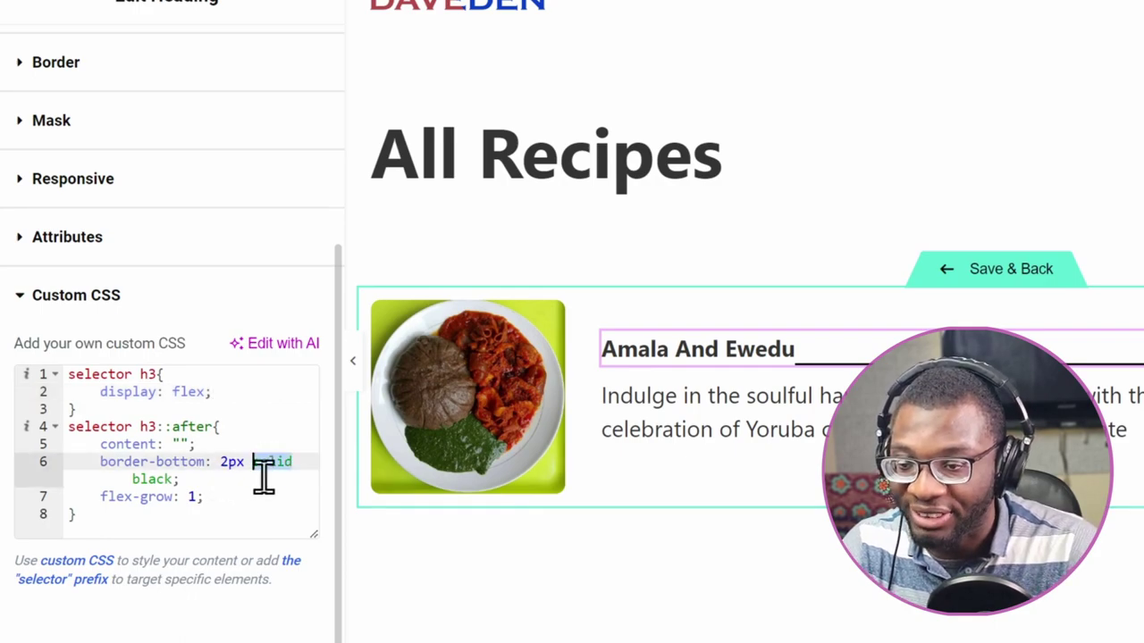
text(dotted)
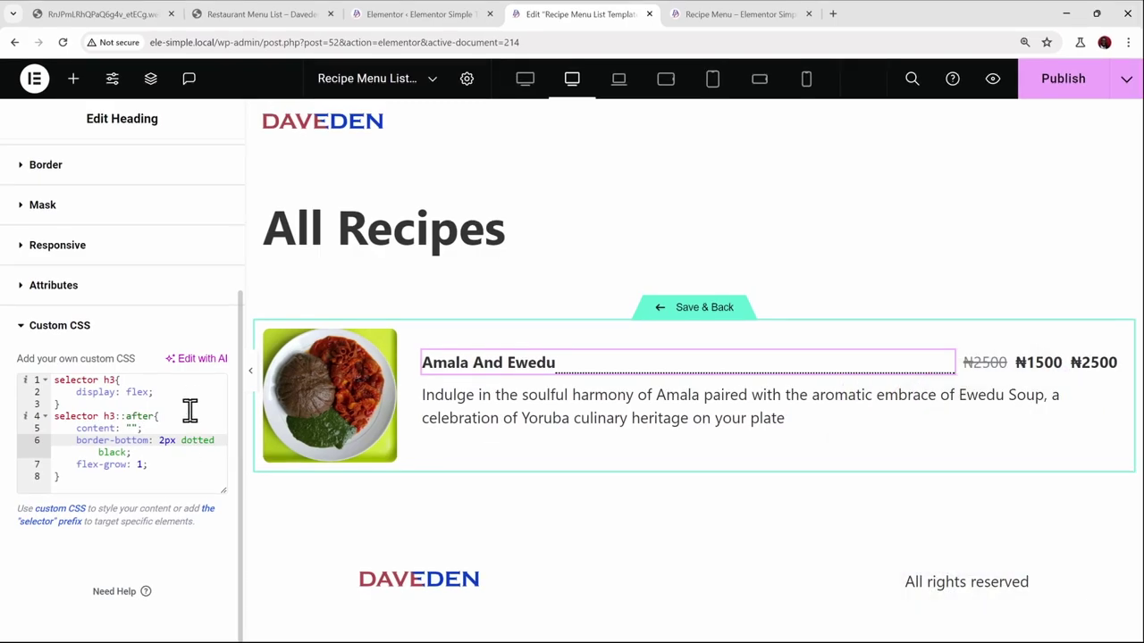
click(1036, 88)
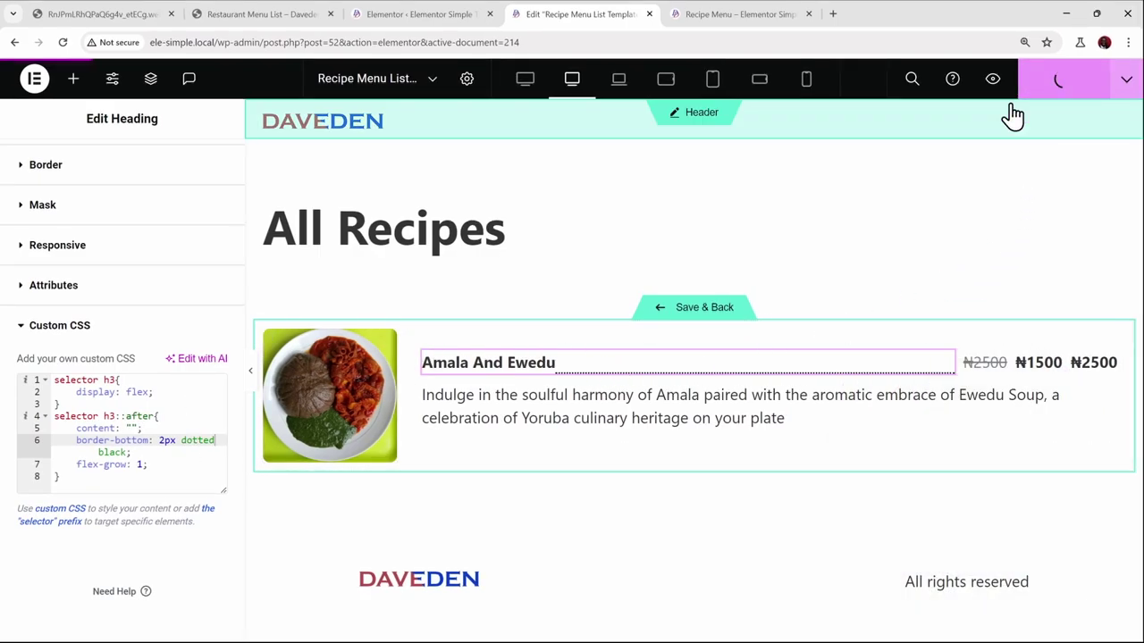
Check the line between dish titles and prices on the Recipe Menu preview page
click(712, 15)
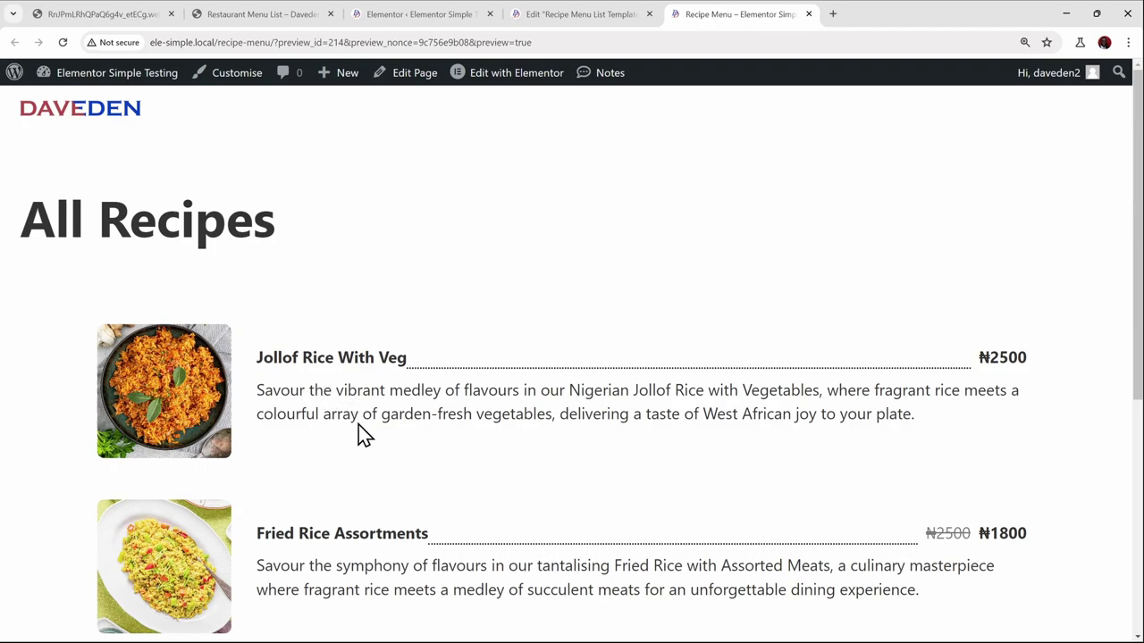
scroll(363, 416, down, 2)
scroll(363, 417, up, 2)
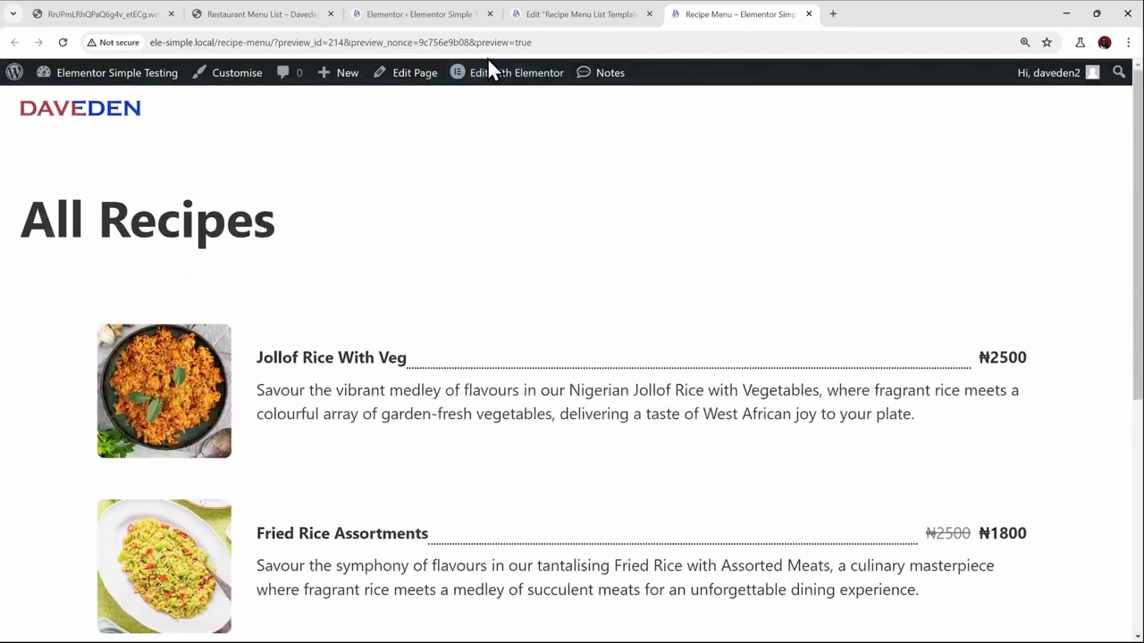
Return to the loop template and insert an empty <span></span> before the ₦ sign in the struck-through price field's Before text
click(547, 13)
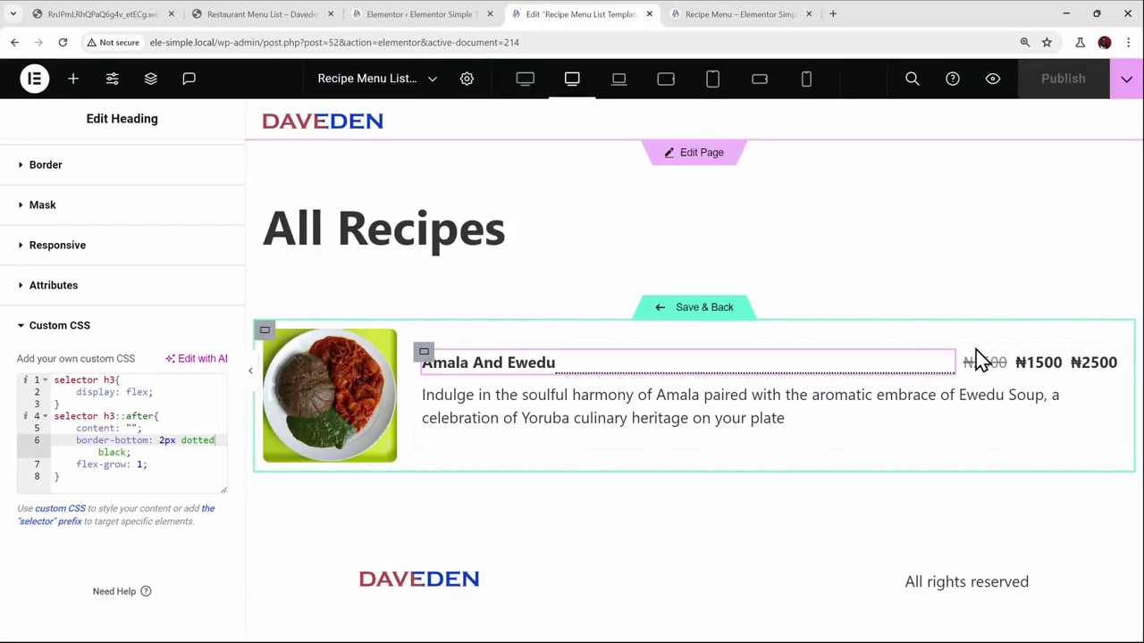
click(998, 365)
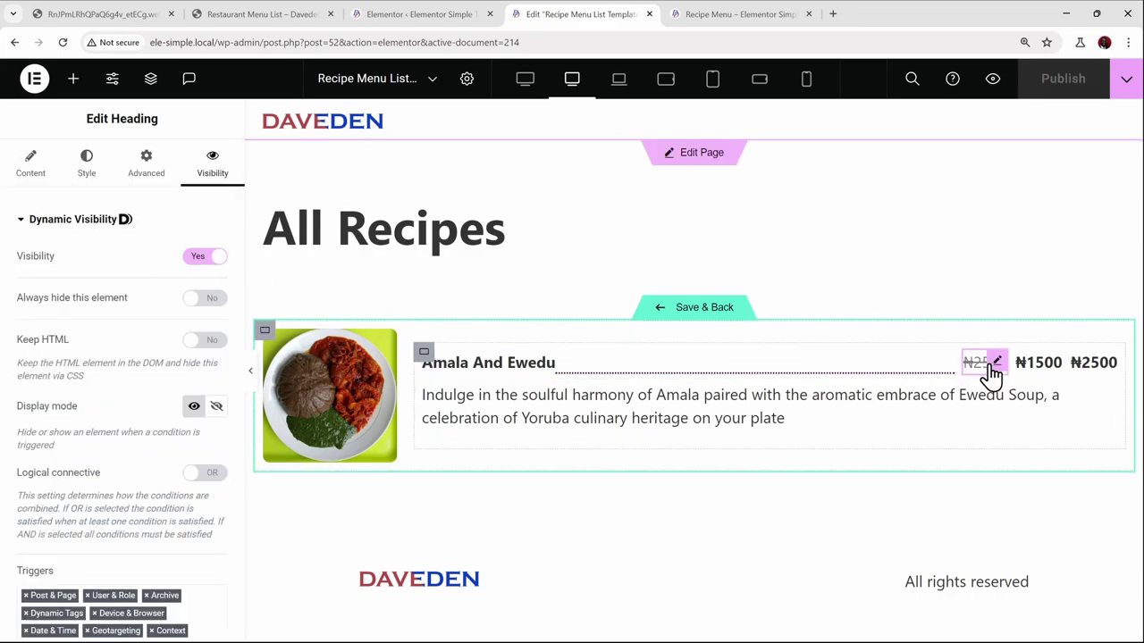
click(31, 184)
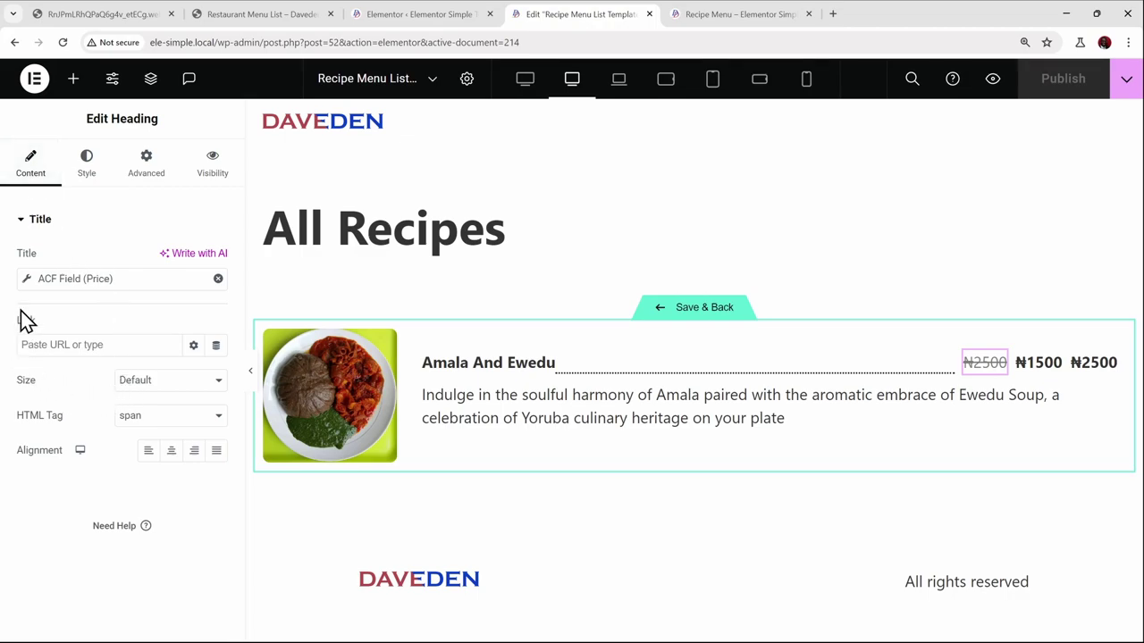
click(27, 281)
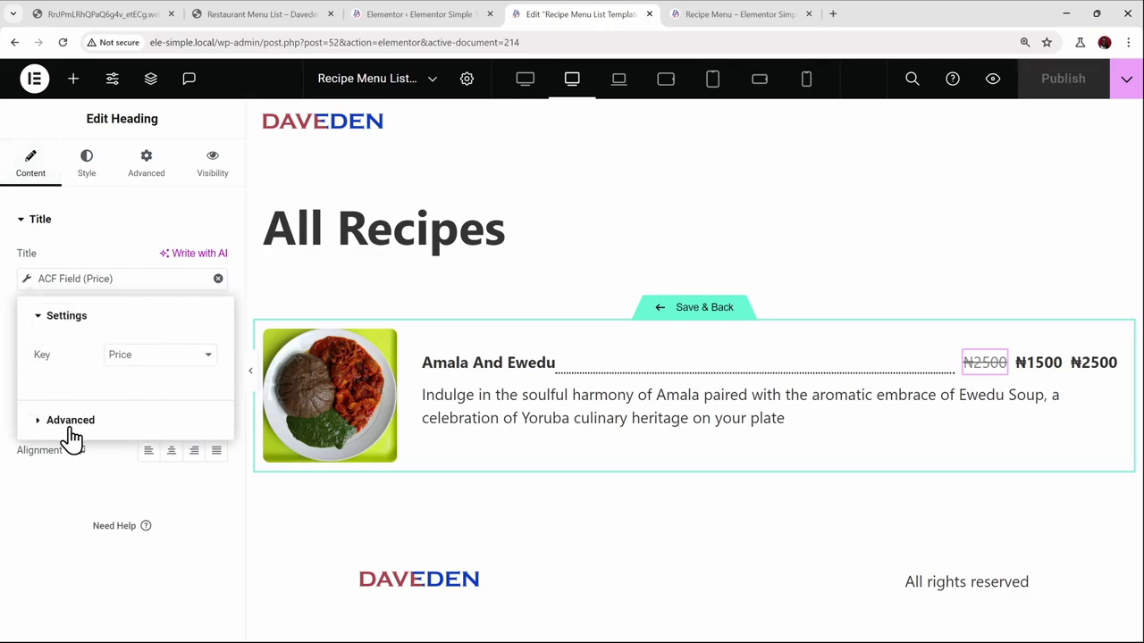
click(61, 422)
click(143, 393)
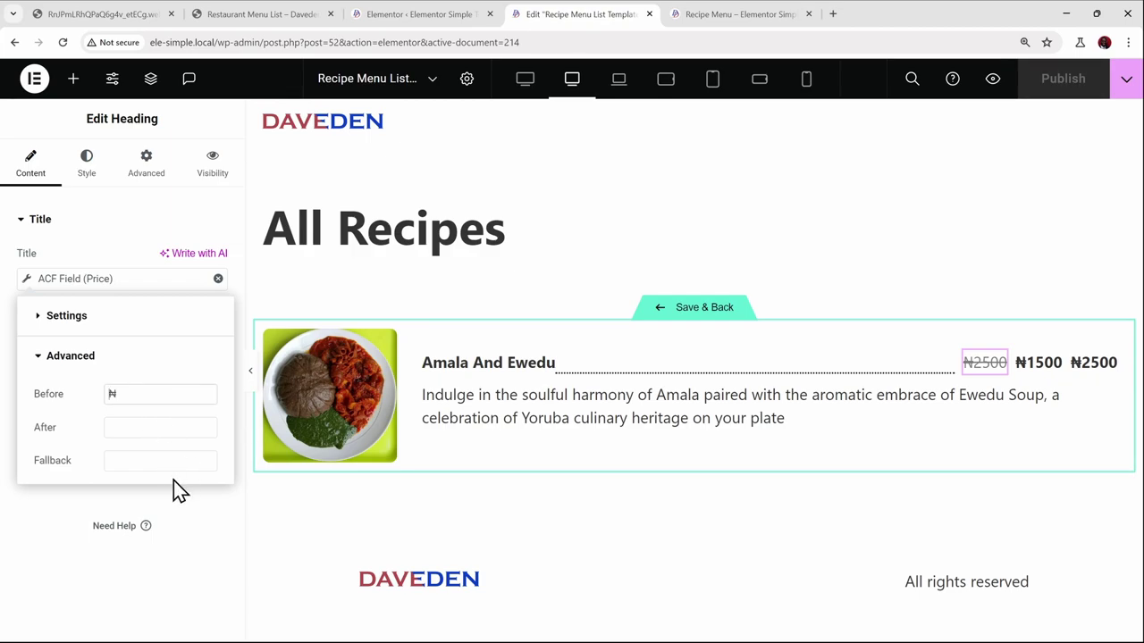
text(<)
text(span><)
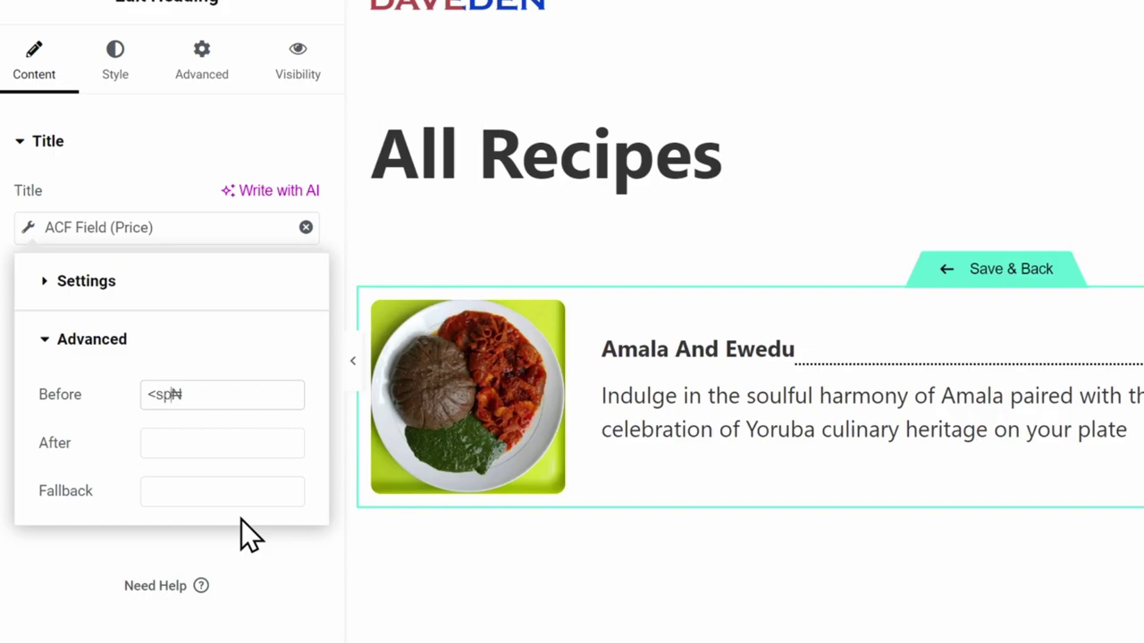
text(/span>)
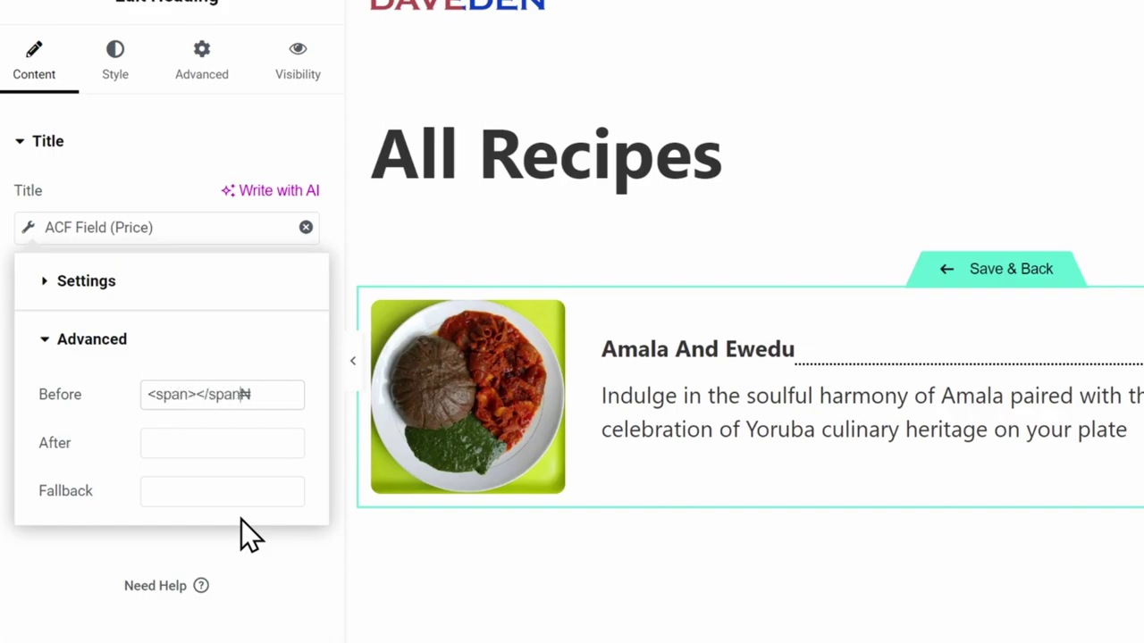
Add the attribute class="sr-only" to the span in the original price's Before text
key(Left)
key(Left)
key(Left)
key(Left)
key(Left)
key(Left)
key(Left)
key(Left)
key(Left)
text(cla)
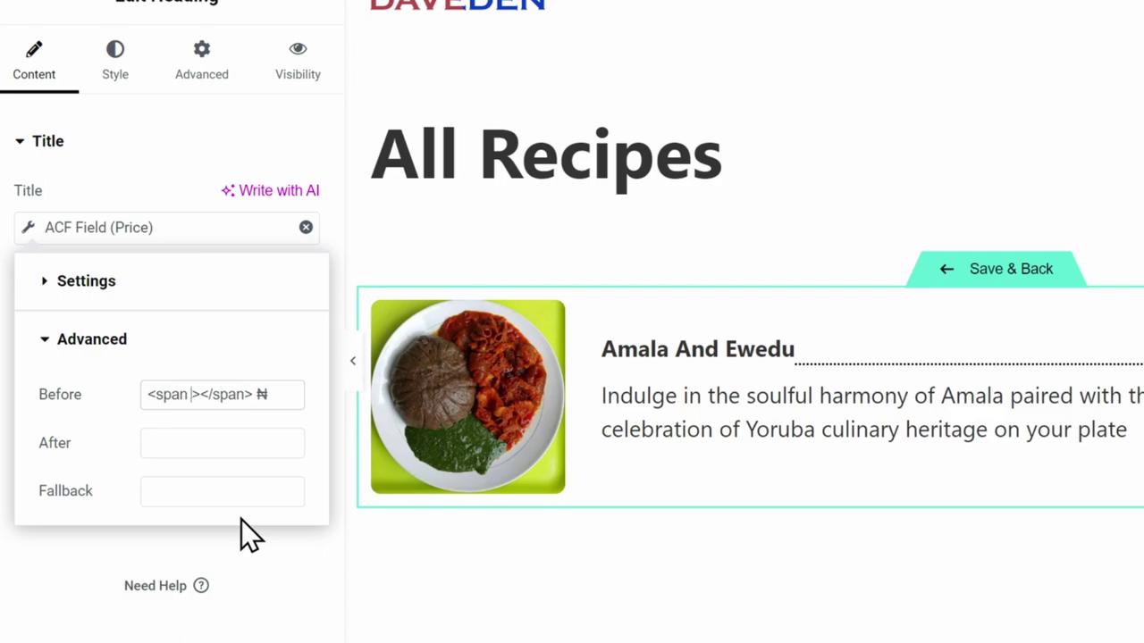
text(ss=)
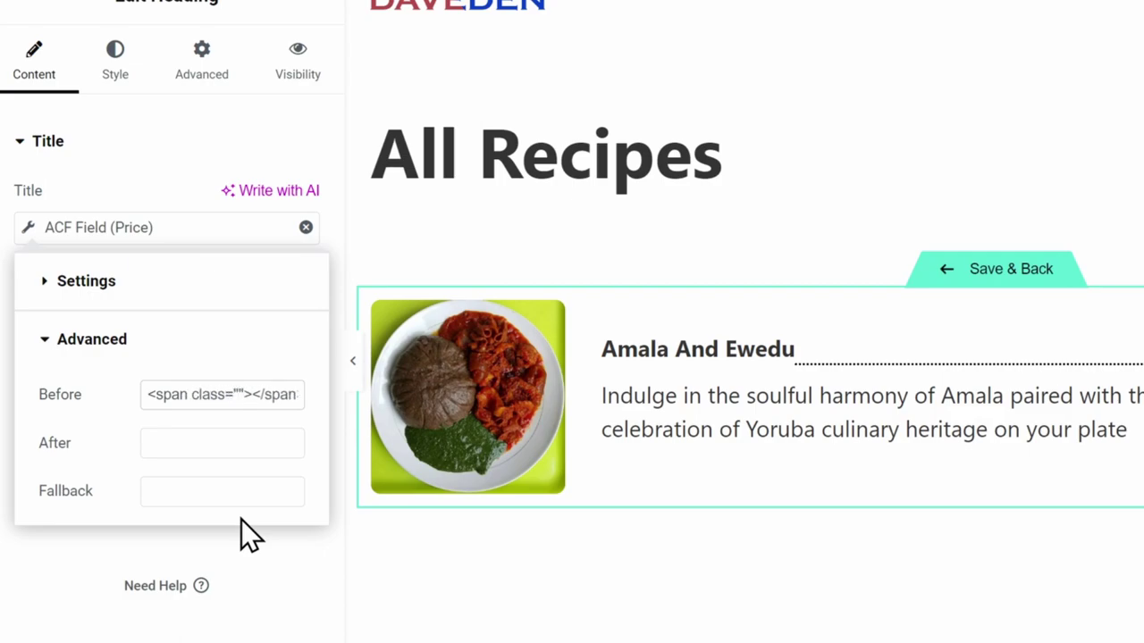
text(sr-only)
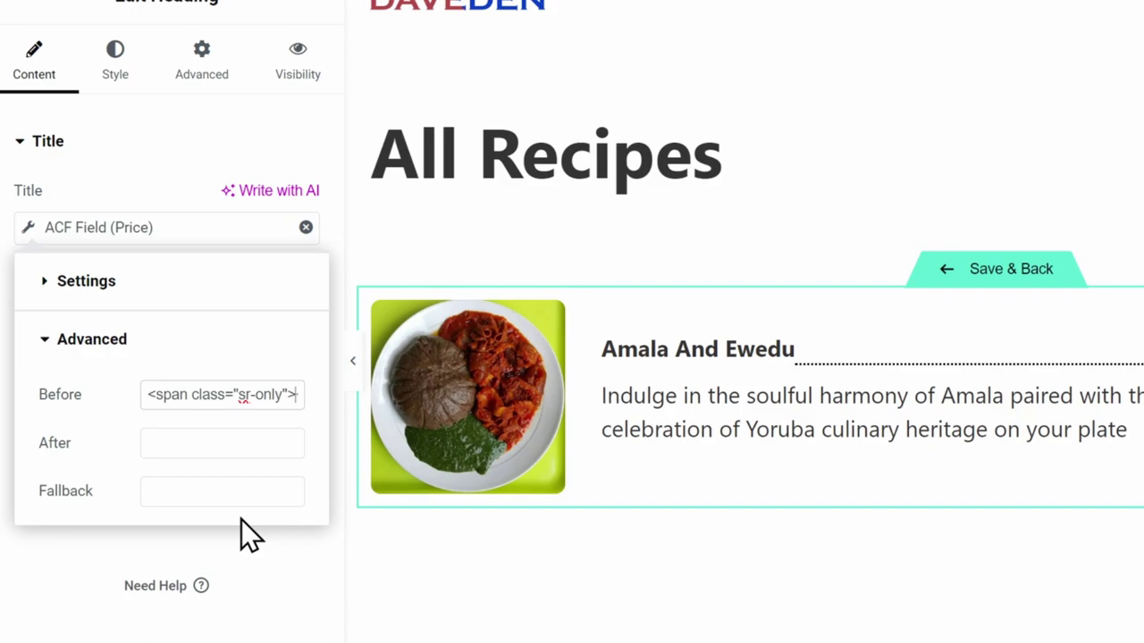
Enter the screen-reader label "Original Price:" inside the original price's sr-only span
text(Original)
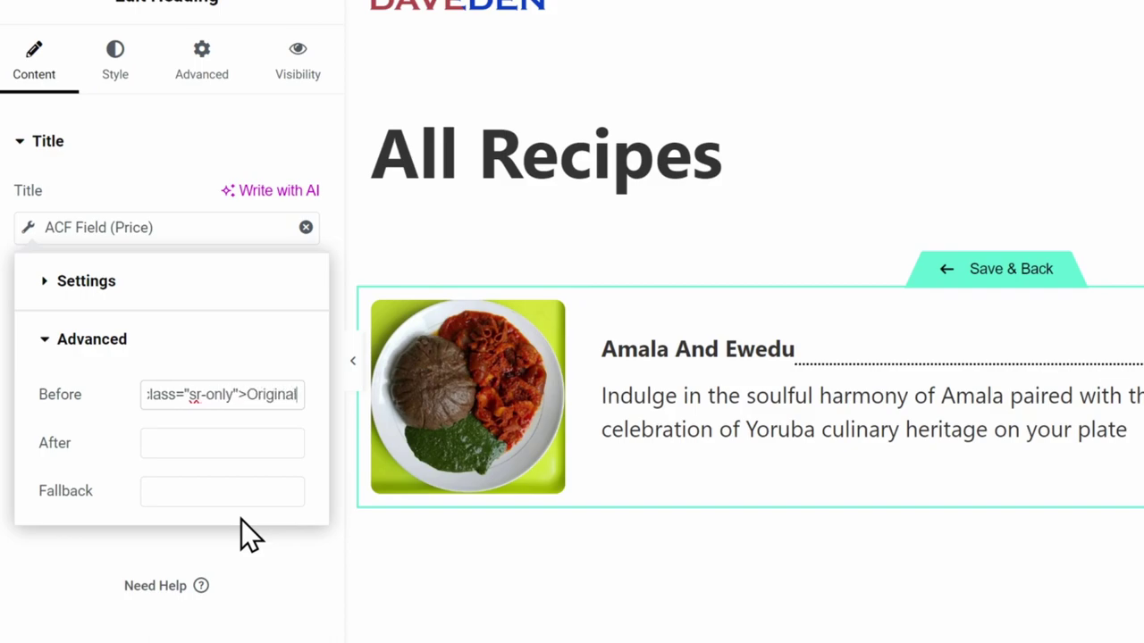
text( Price)
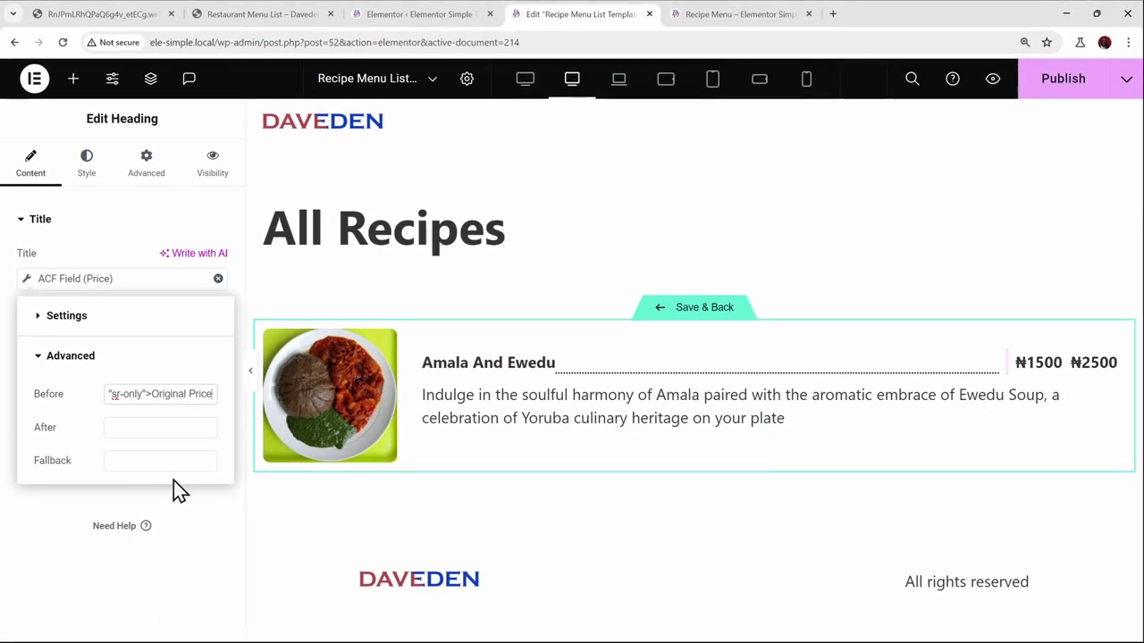
text(:)
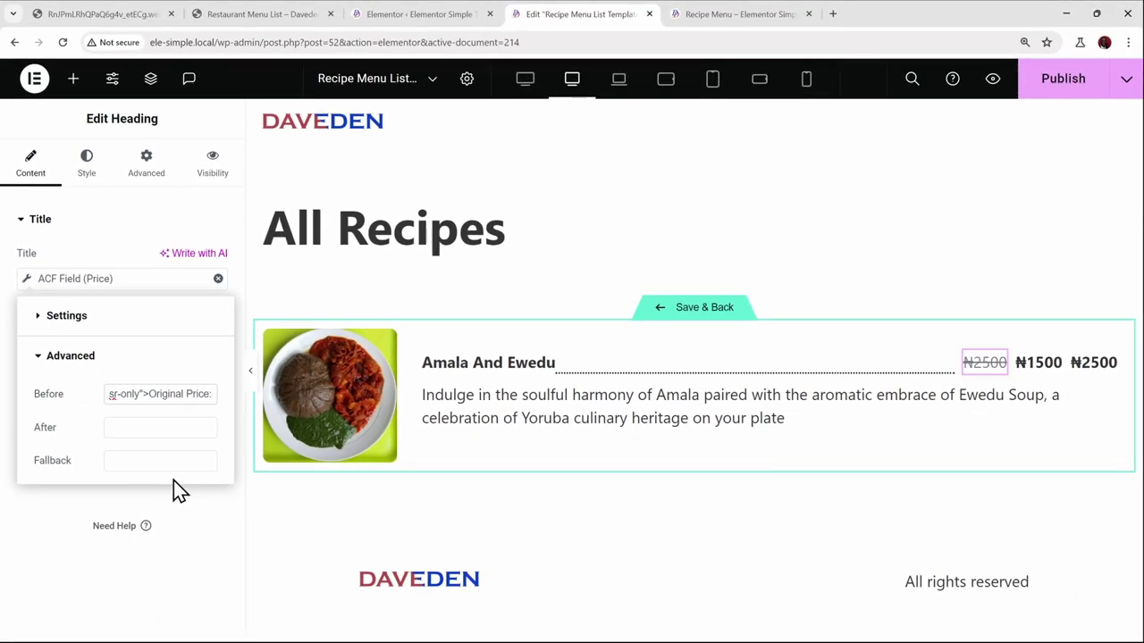
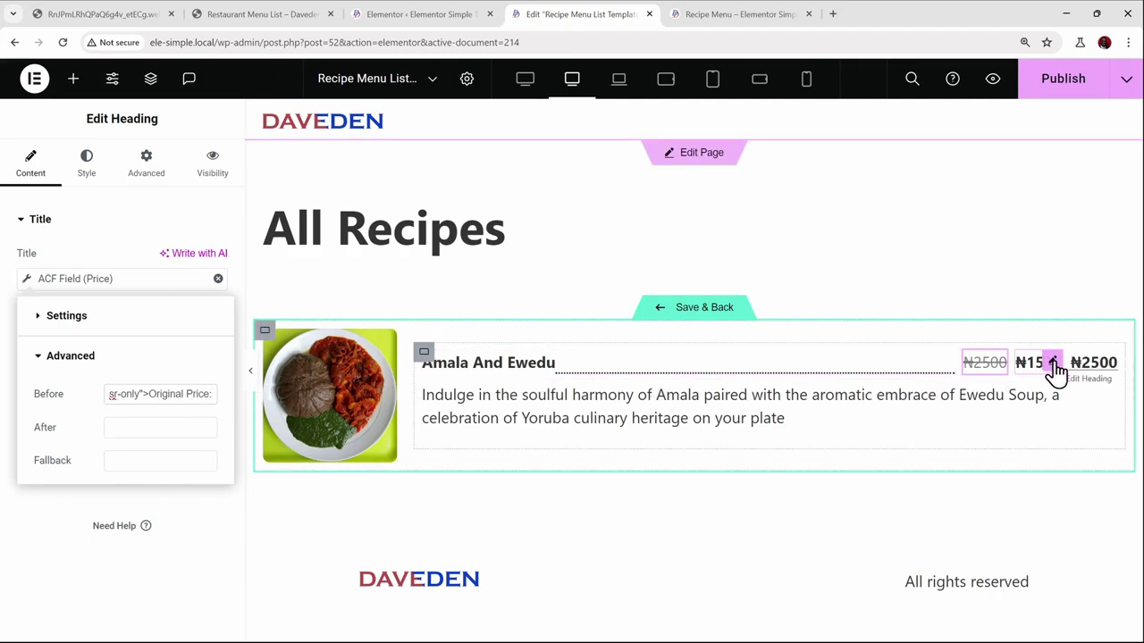
Insert an empty <span></span> before the ₦ sign in the Before text of the Discount Price heading's ACF field
click(1054, 363)
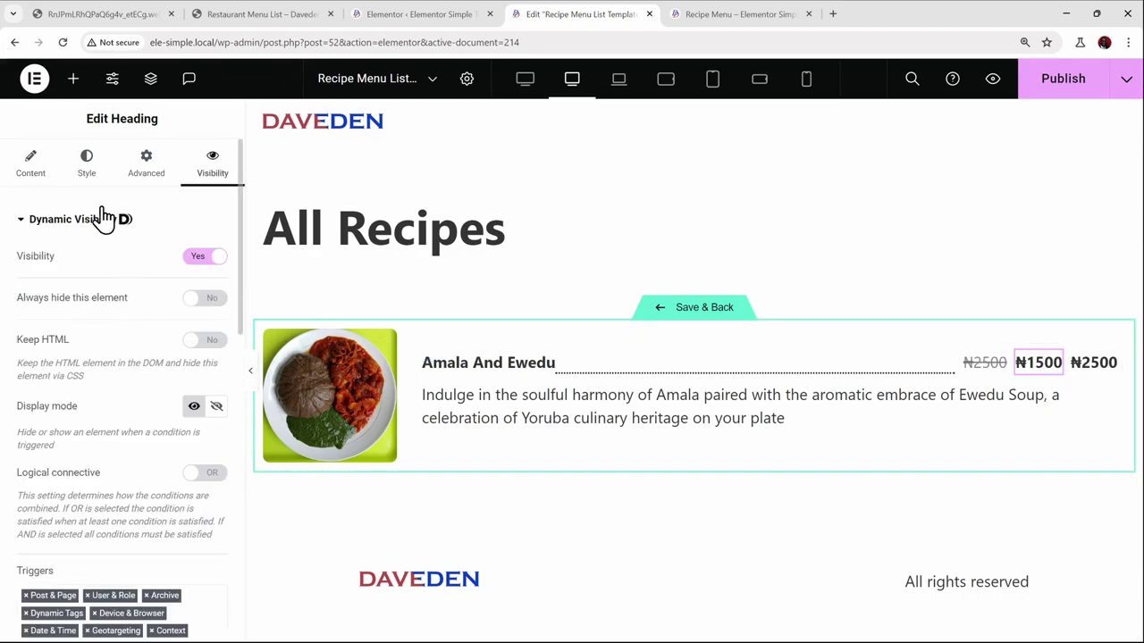
click(32, 168)
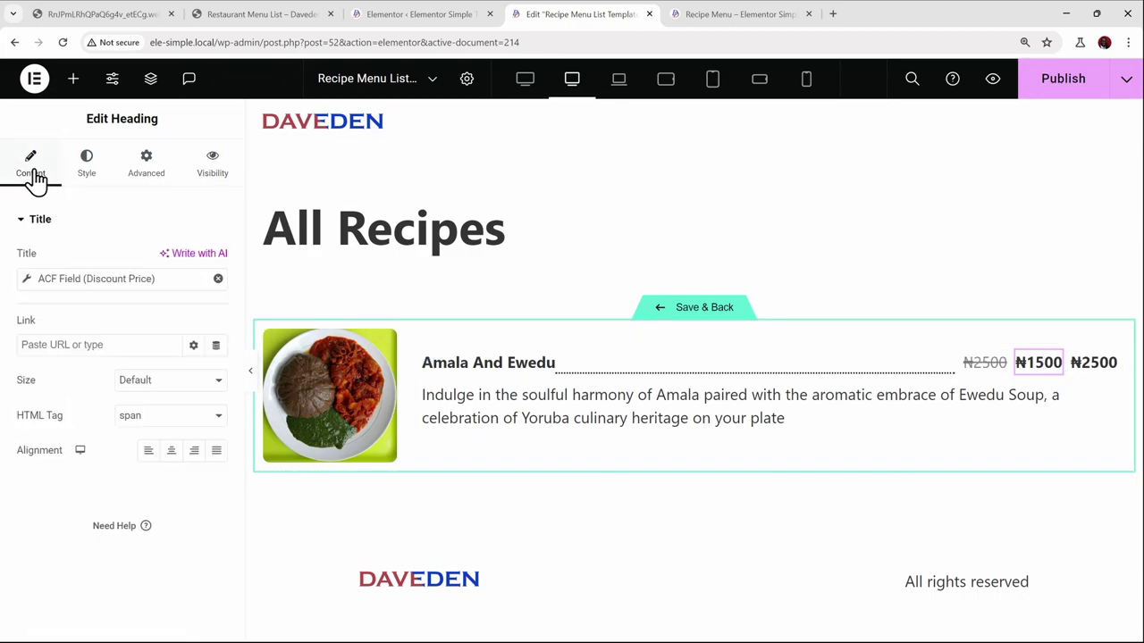
click(27, 279)
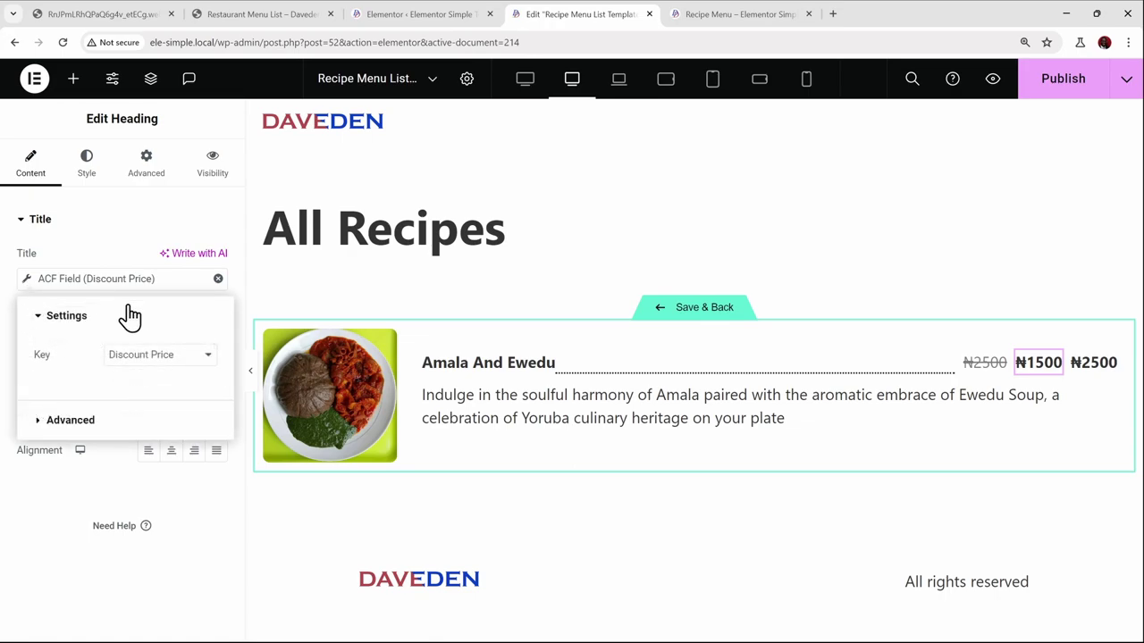
click(69, 422)
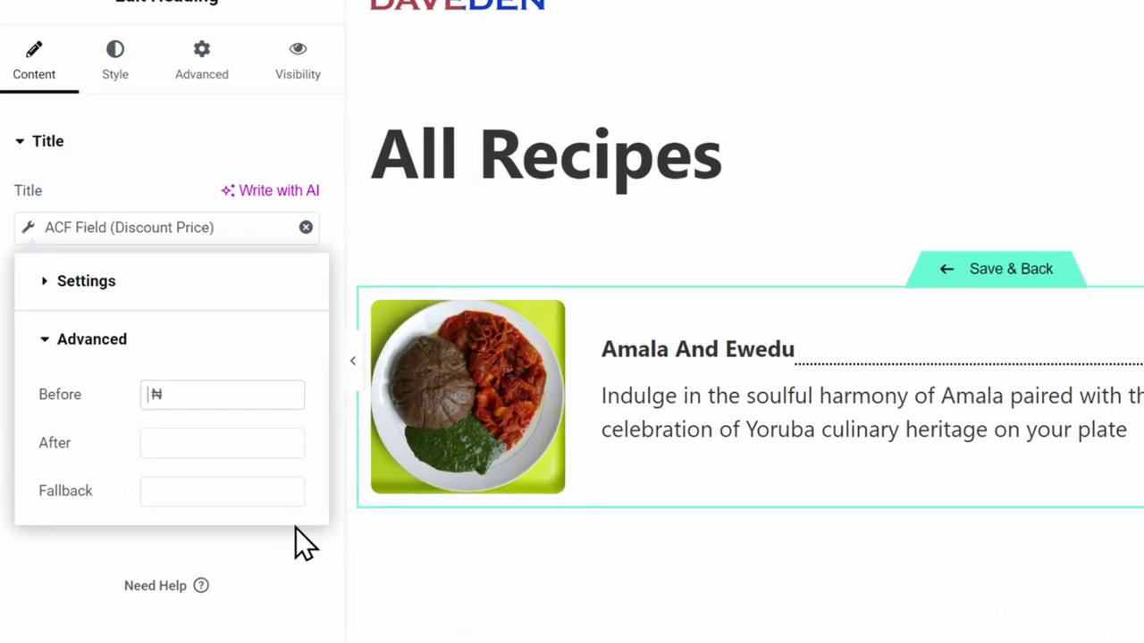
text(<span></span>)
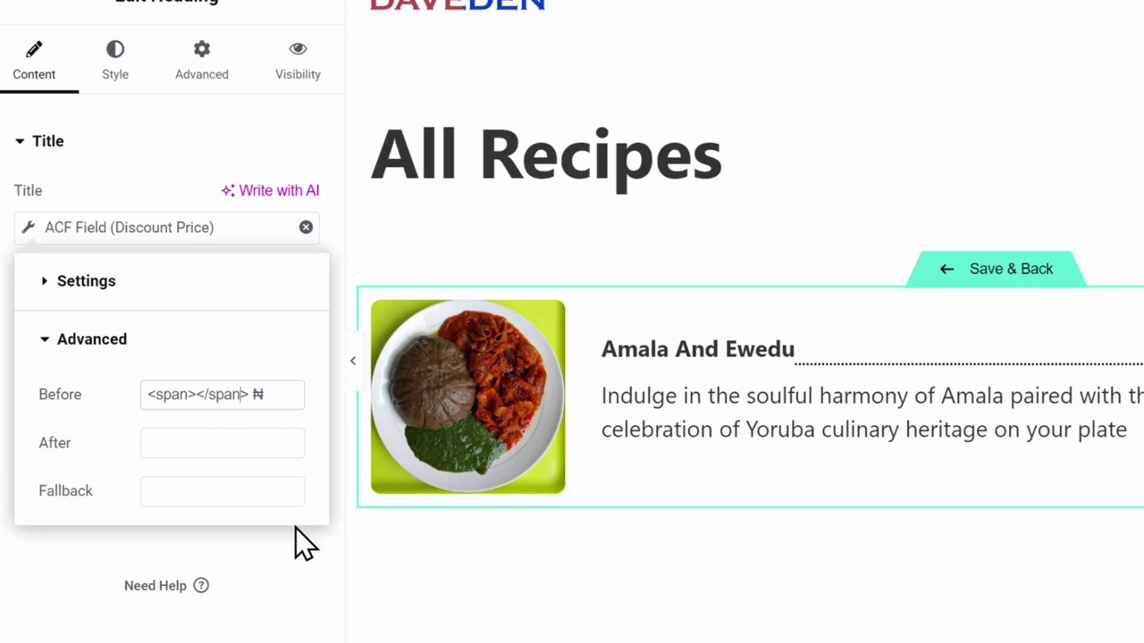
Add the attribute class="sr-only" to the span in the discount price's Before text
key(Left)
key(Left)
key(Left)
key(Left)
key(Left)
key(Left)
key(Left)
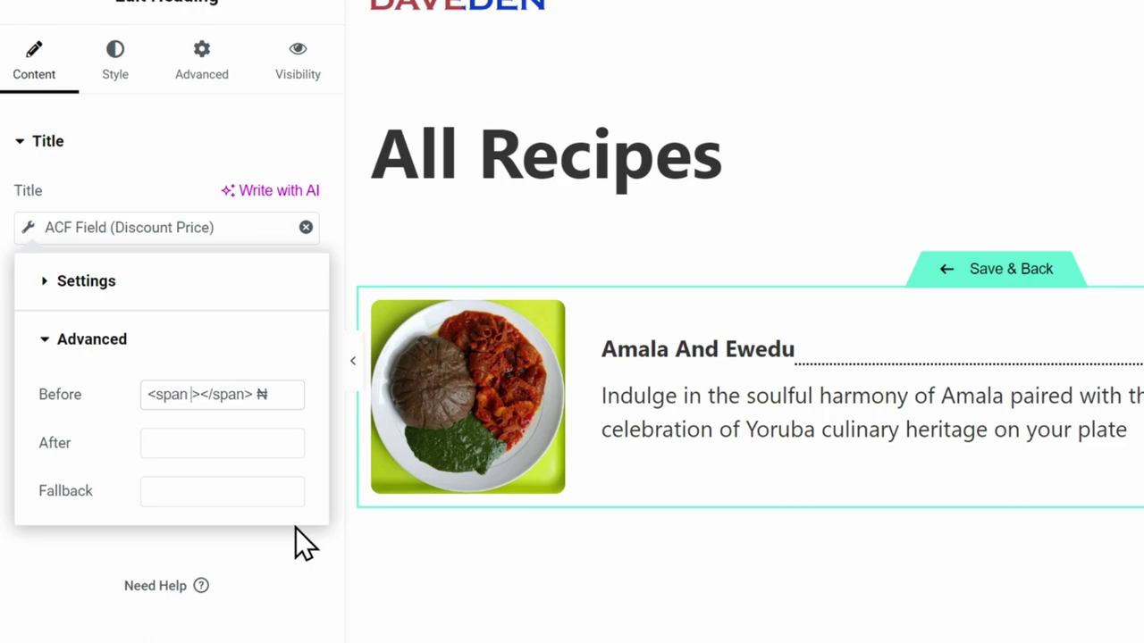
text(class=)
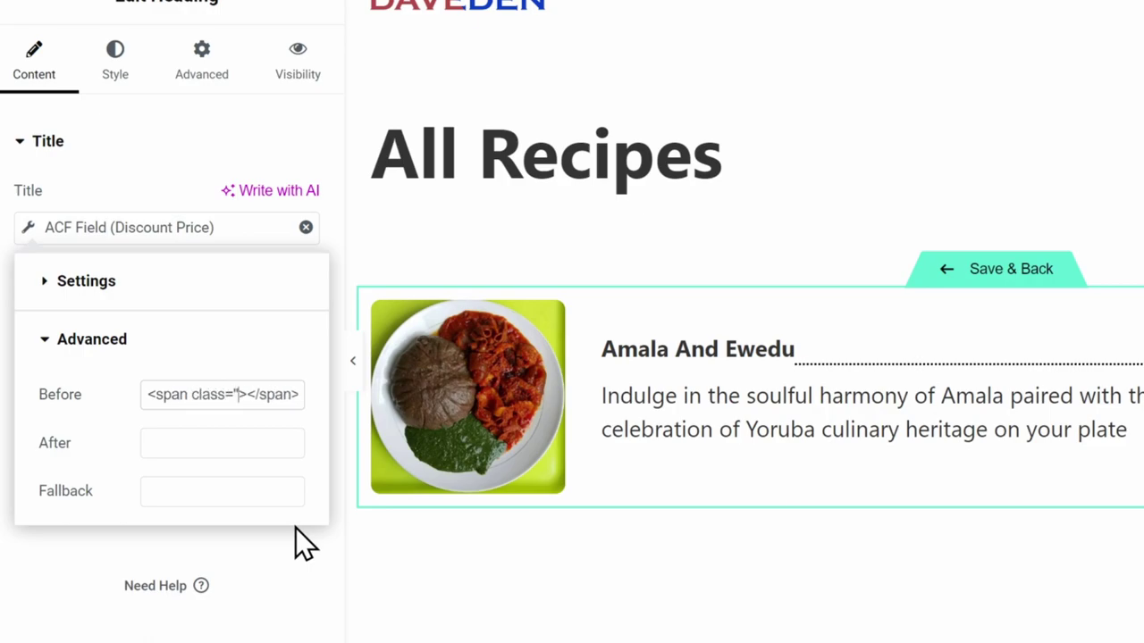
text("sr-only")
key(Left)
text(sr-only)
Enter the screen-reader label "Discount Price:" inside the discount price's sr-only span, then publish the template and return to the page
key(Right)
key(Right)
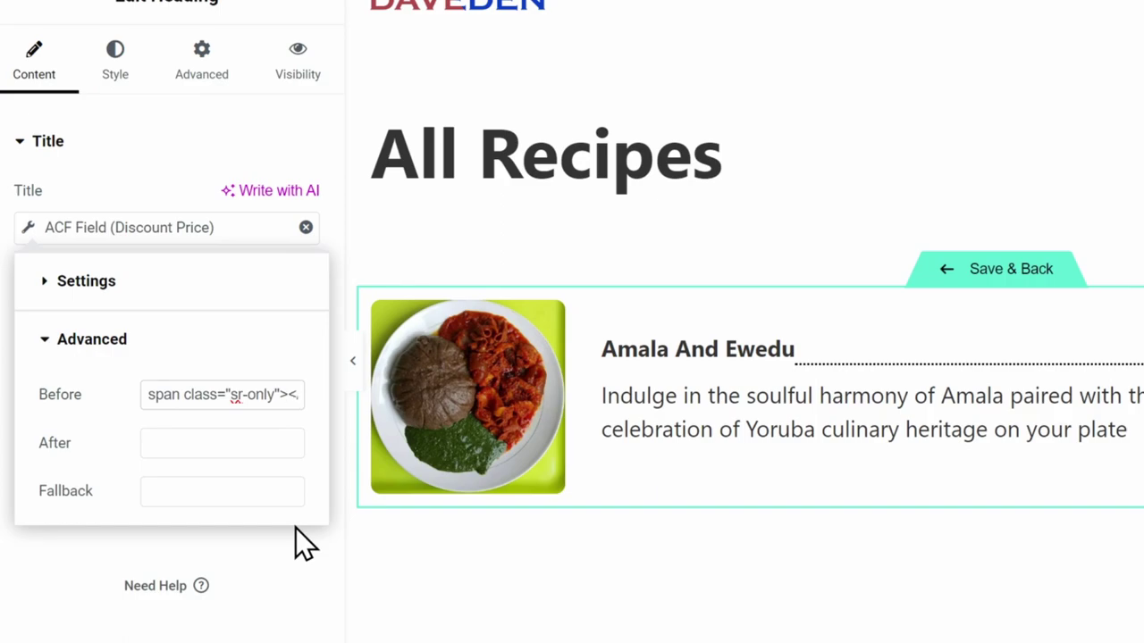
text(Di)
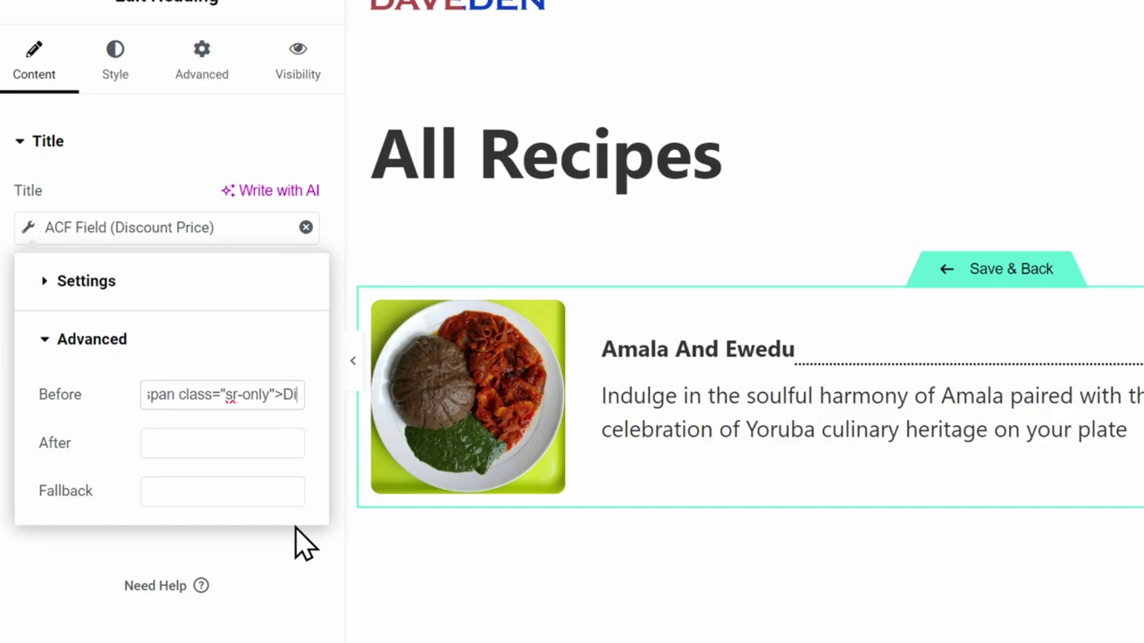
text(scount Price)
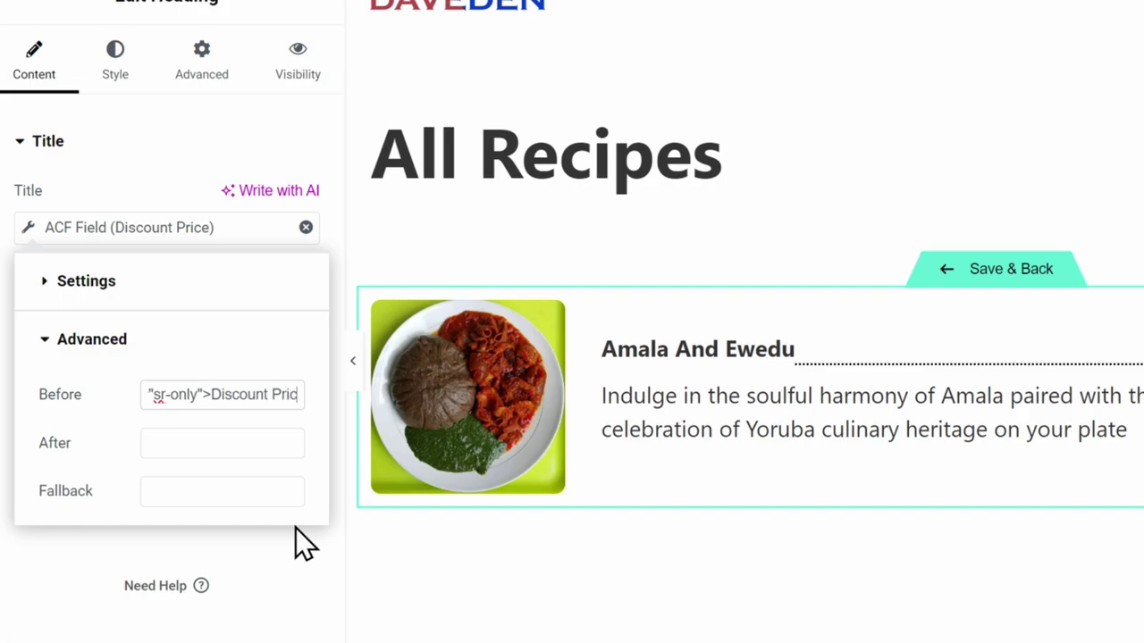
text(:)
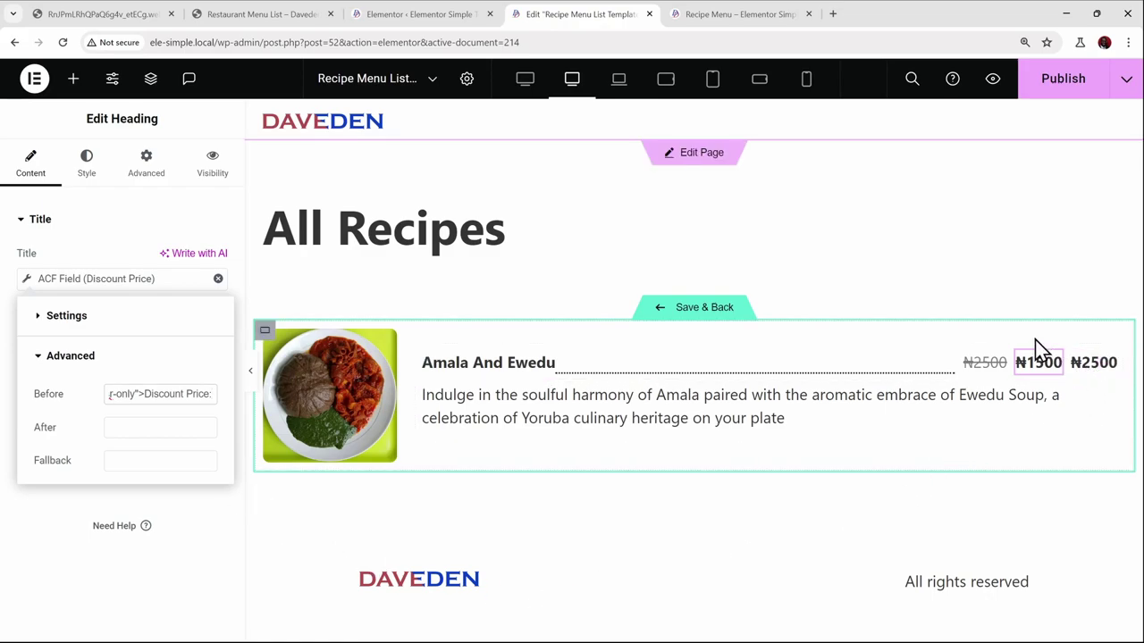
click(1062, 80)
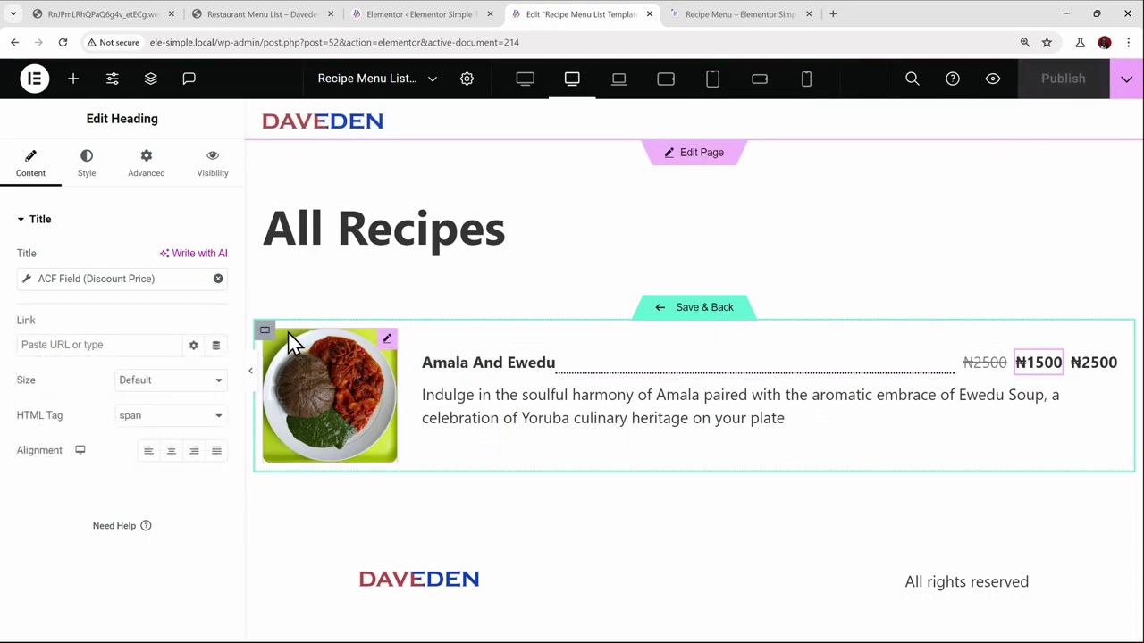
click(660, 315)
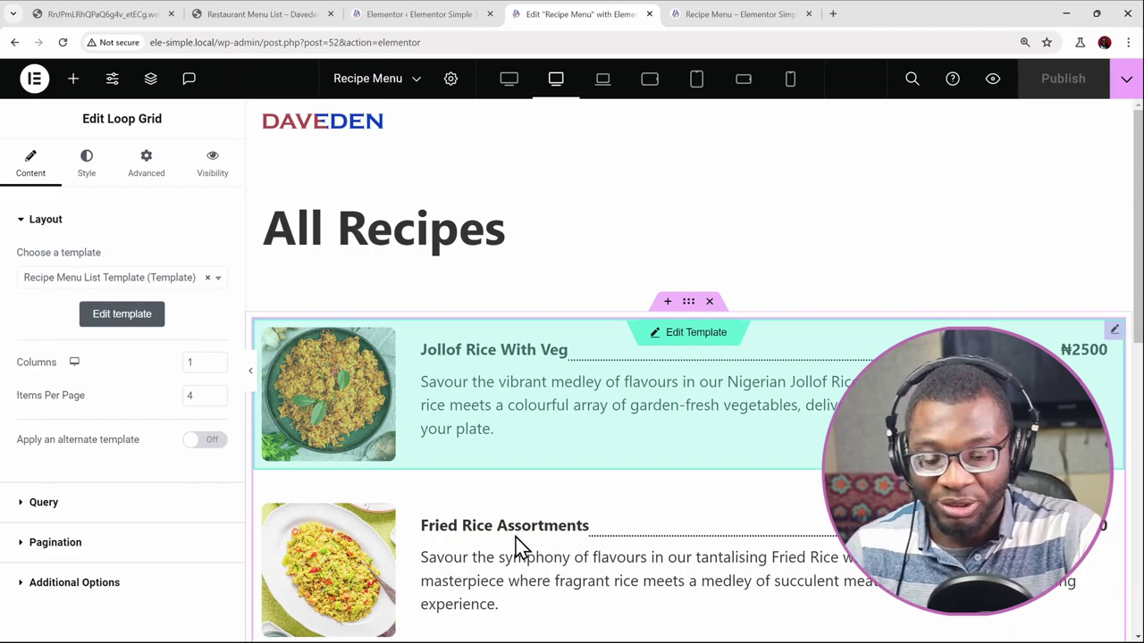
Give the Loop Grid a custom width of 65ch using the custom unit
key(ctrl+i)
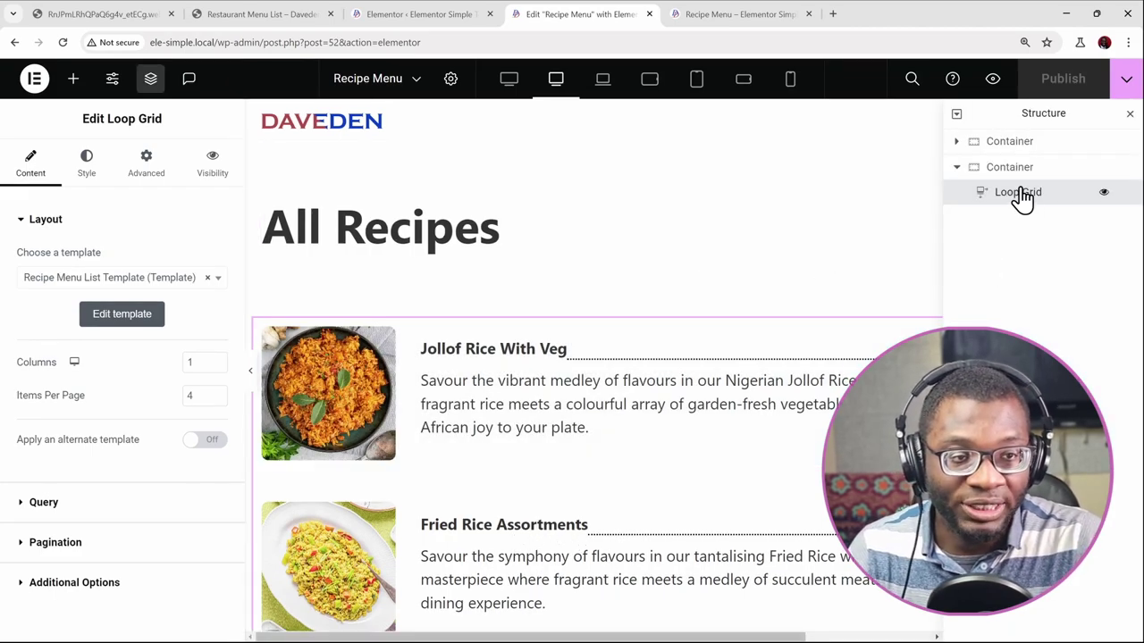
click(143, 170)
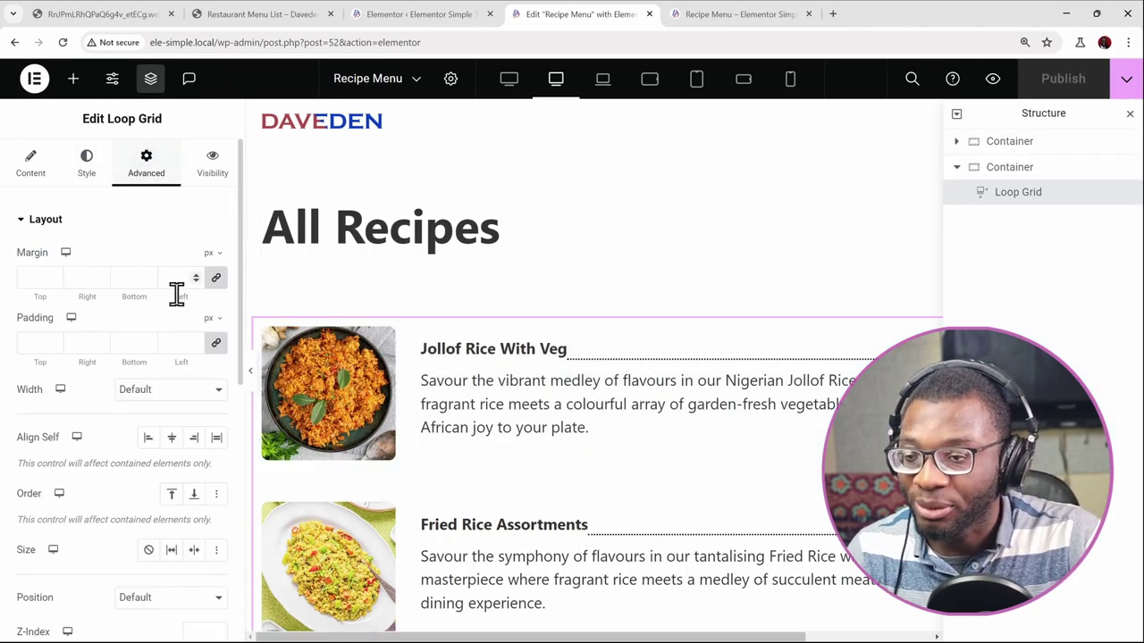
scroll(183, 357, down, 1)
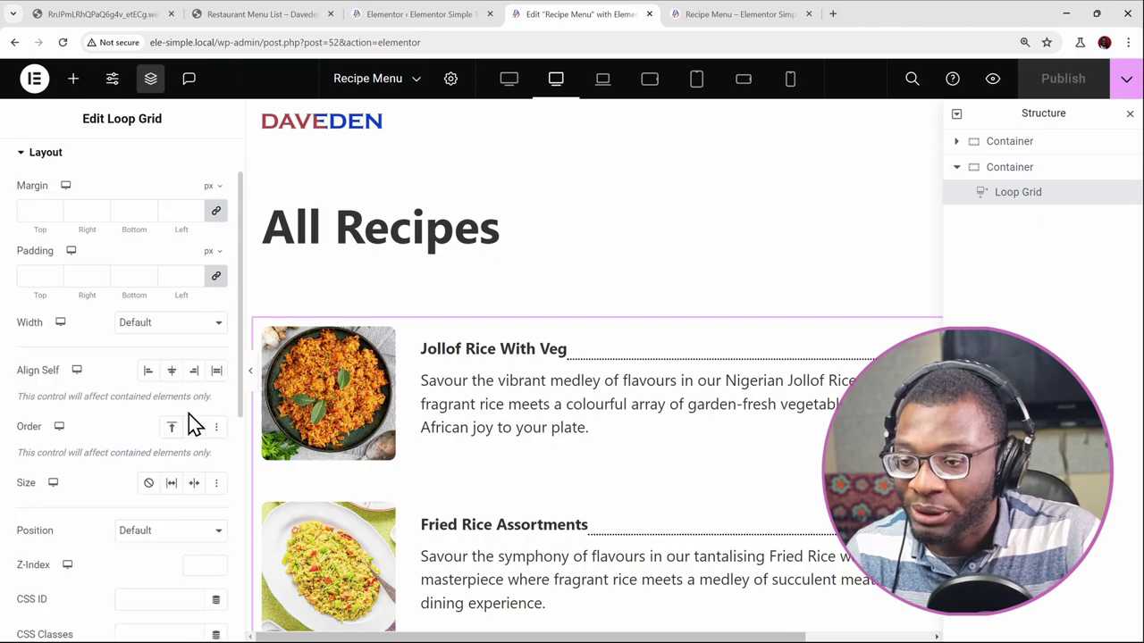
click(176, 328)
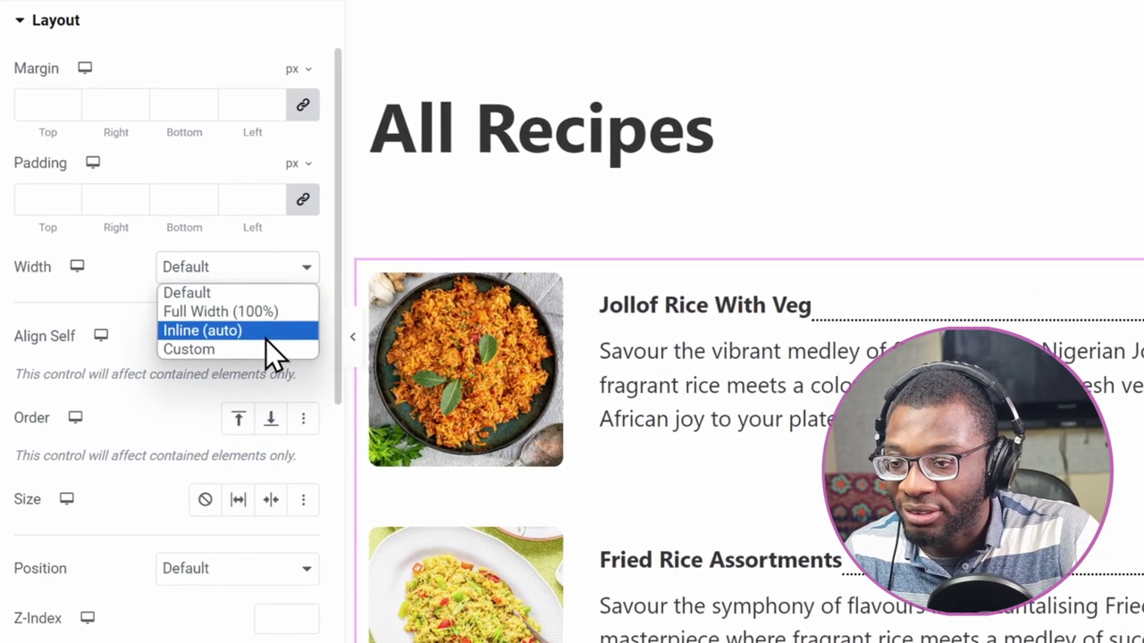
click(253, 350)
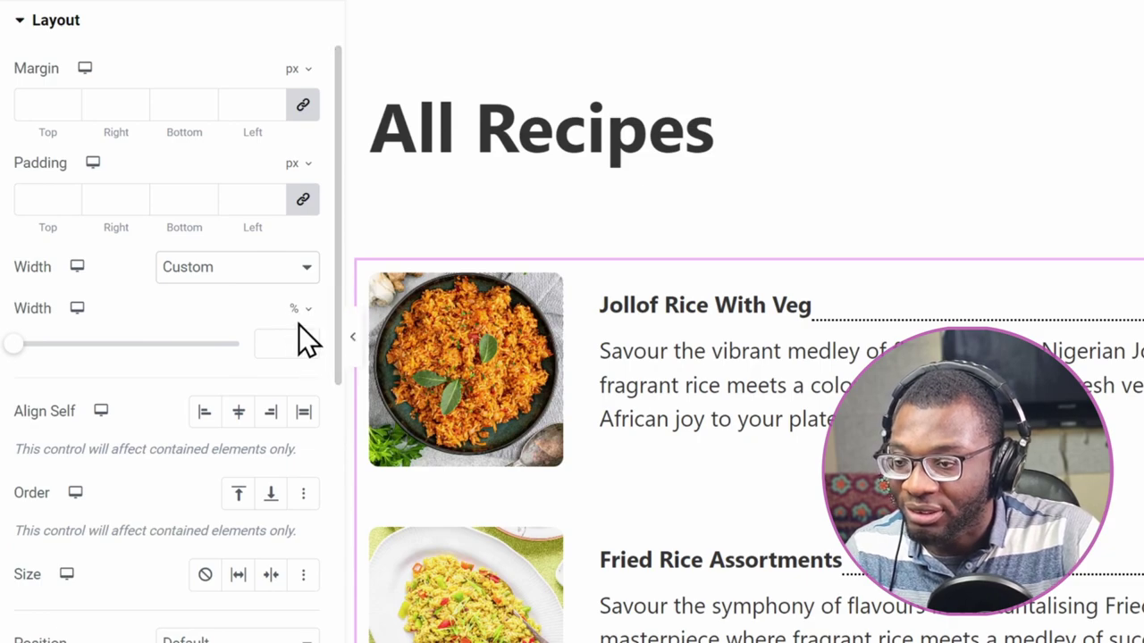
click(300, 313)
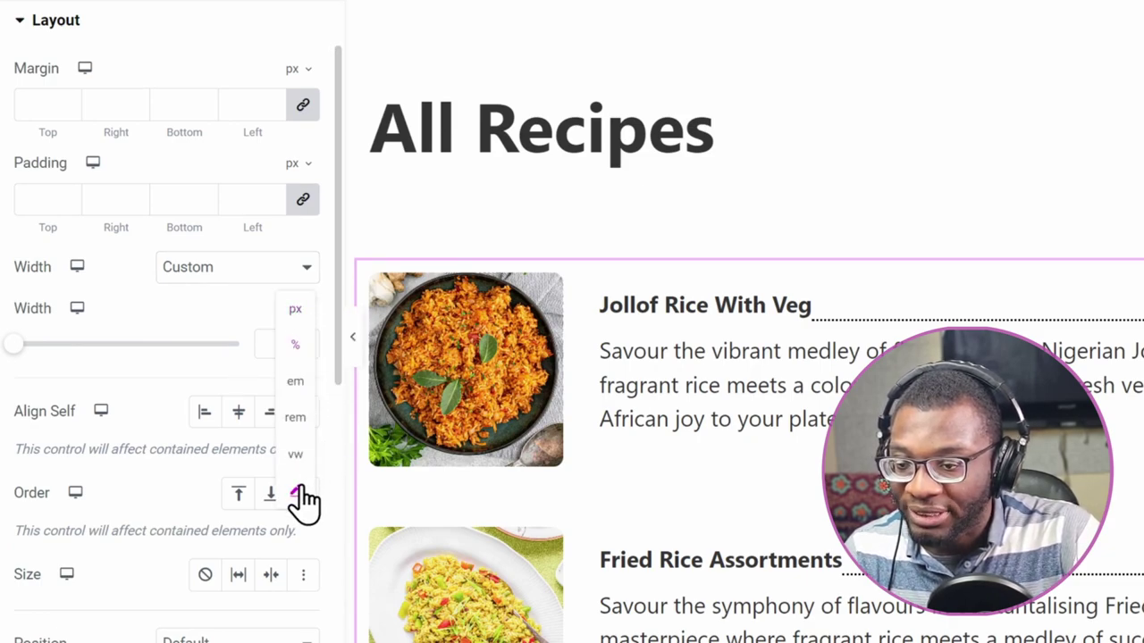
click(298, 492)
click(197, 348)
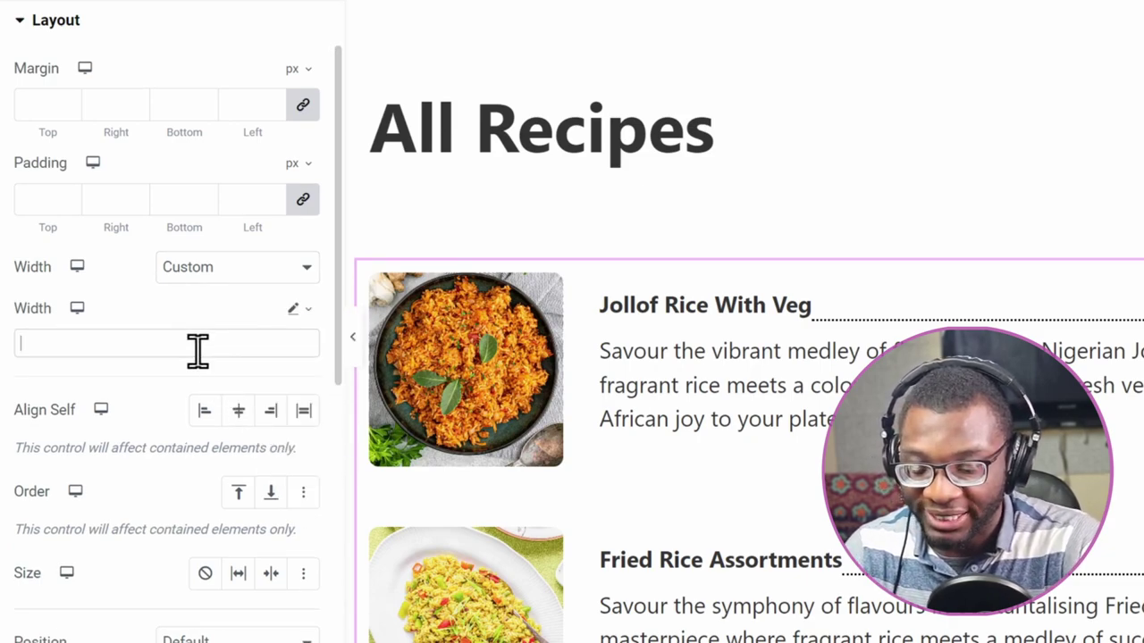
text(65ch)
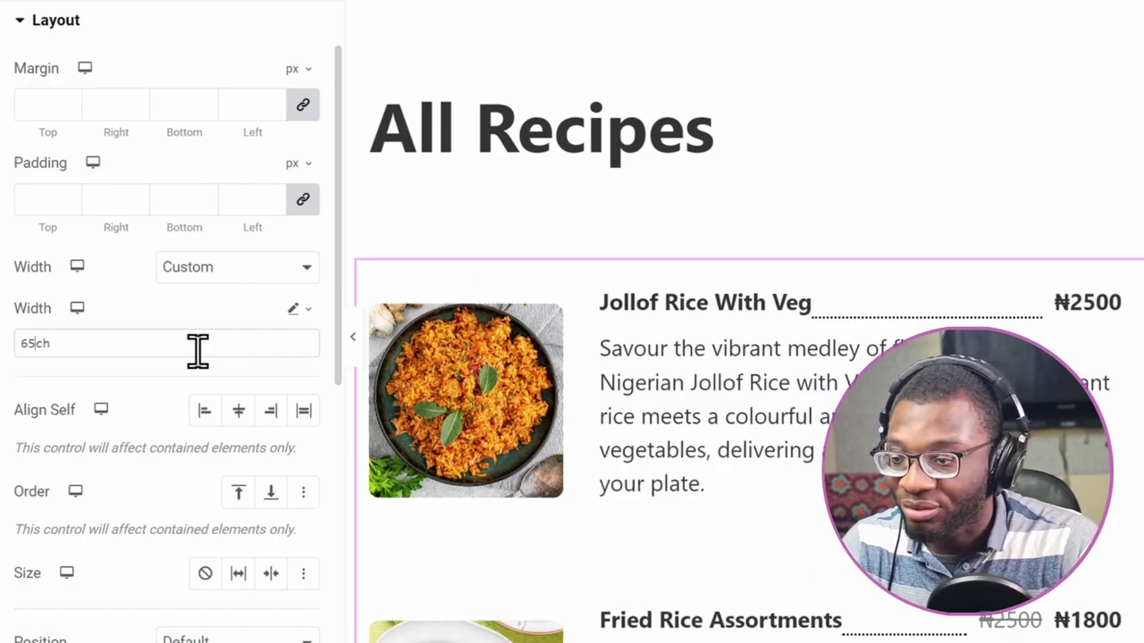
Change the Loop Grid's width to min(100%, 65ch) and publish the page
text(min(100%,)
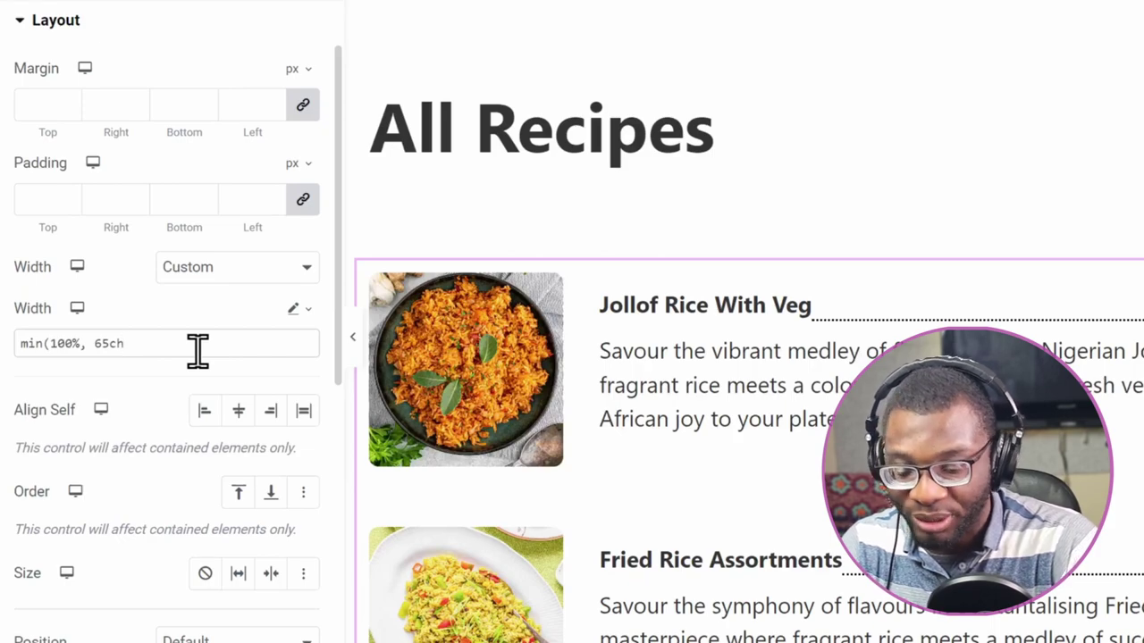
text())
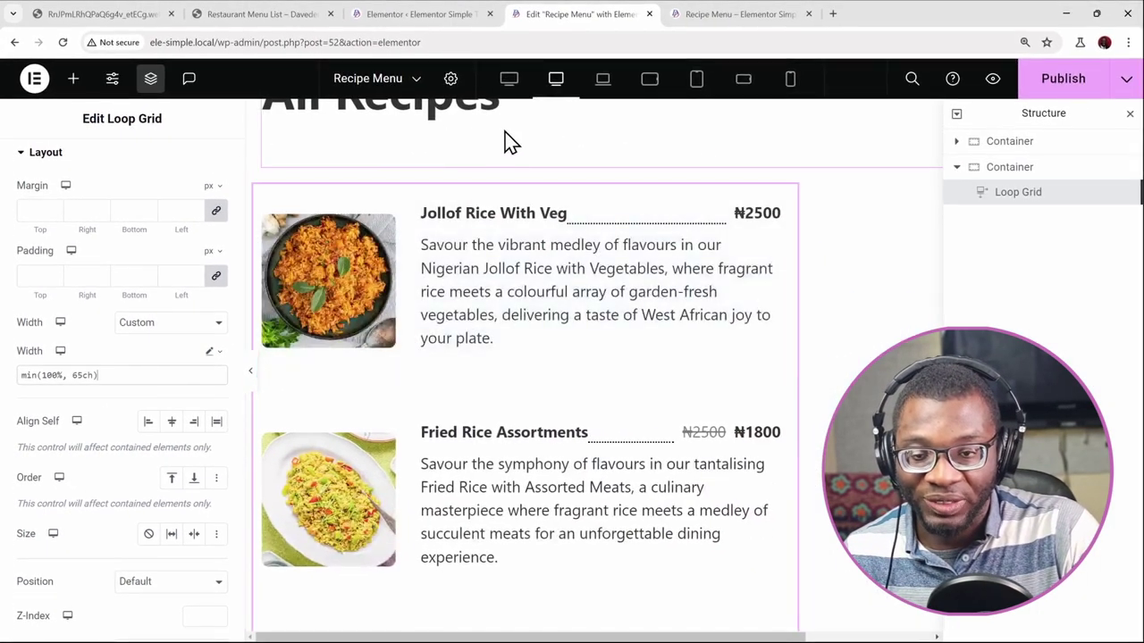
scroll(536, 380, up, 3)
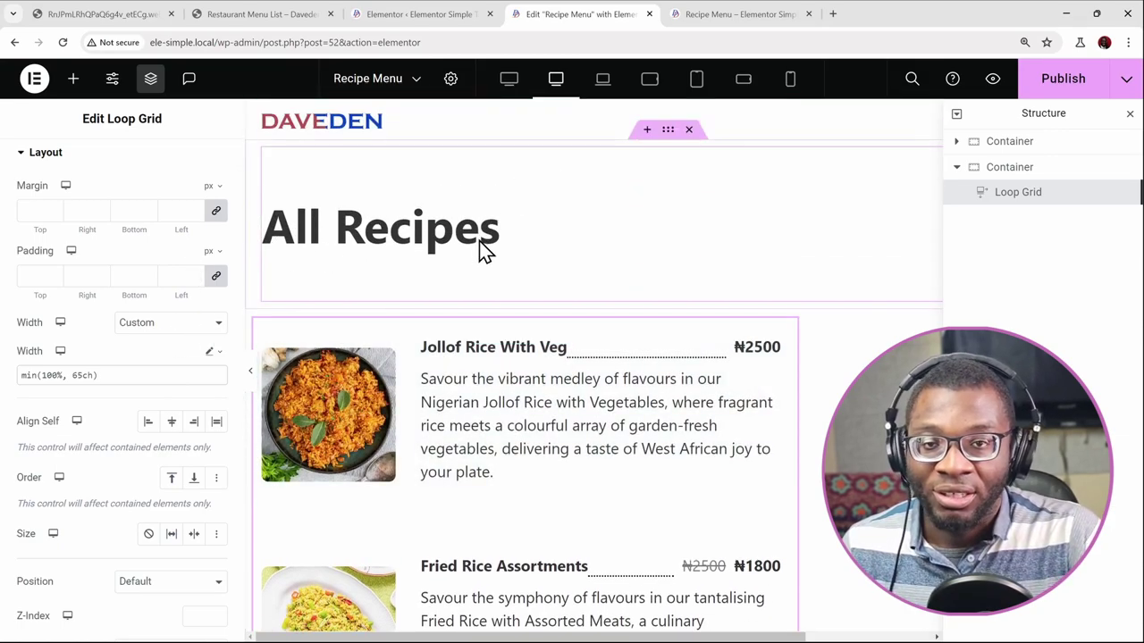
click(1054, 78)
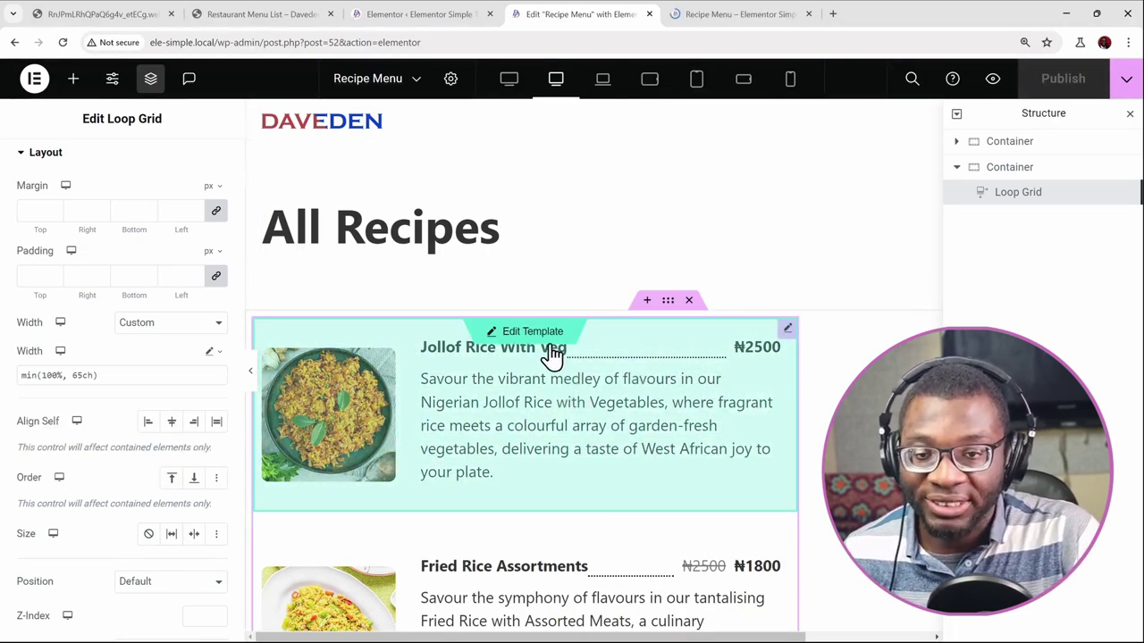
Open the loop template for editing and check its layout at the laptop, tablet landscape and desktop breakpoints
click(541, 337)
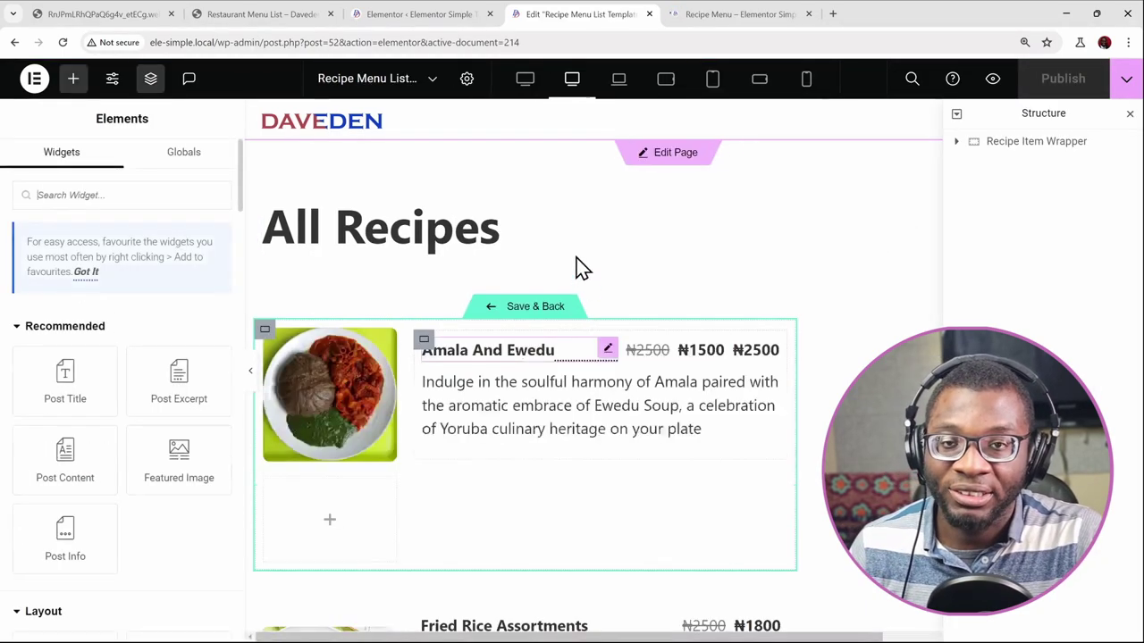
click(619, 89)
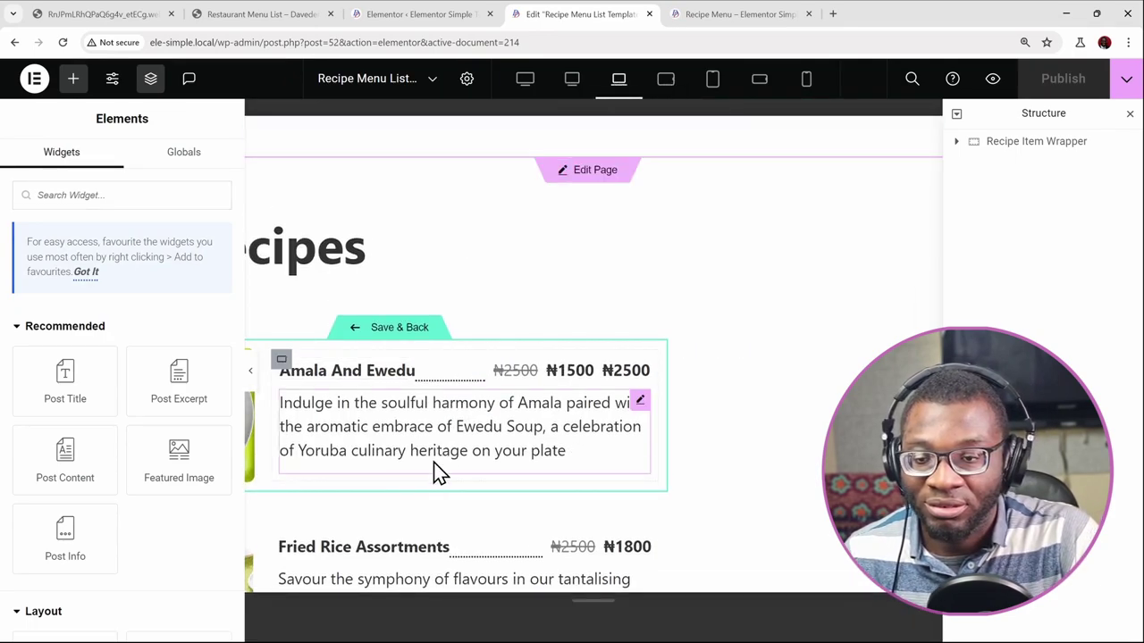
click(661, 80)
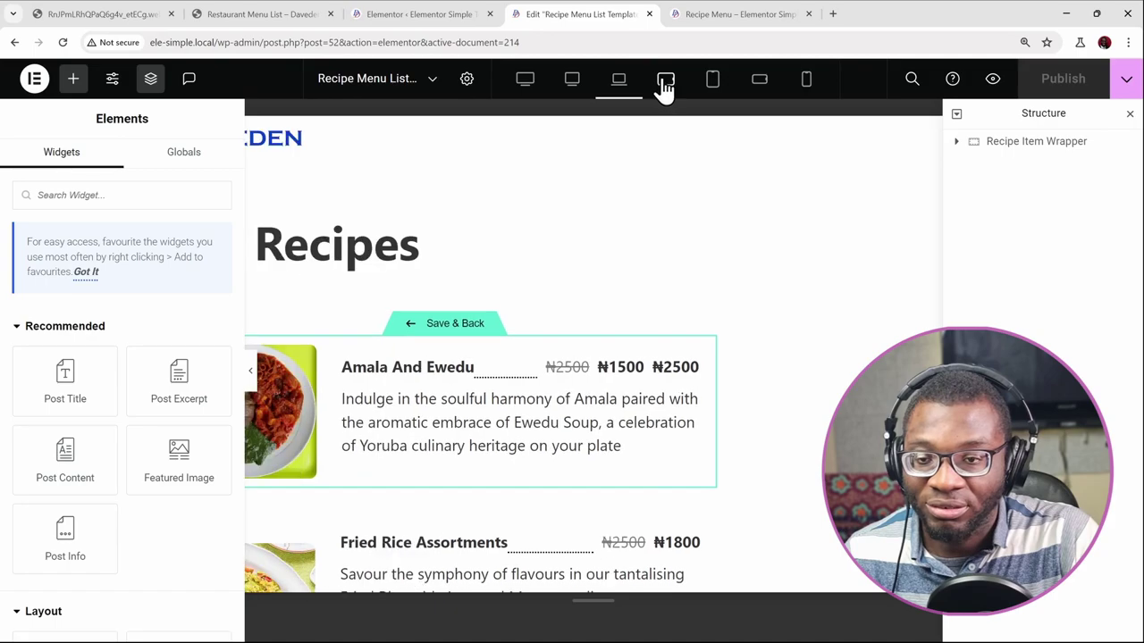
click(1129, 118)
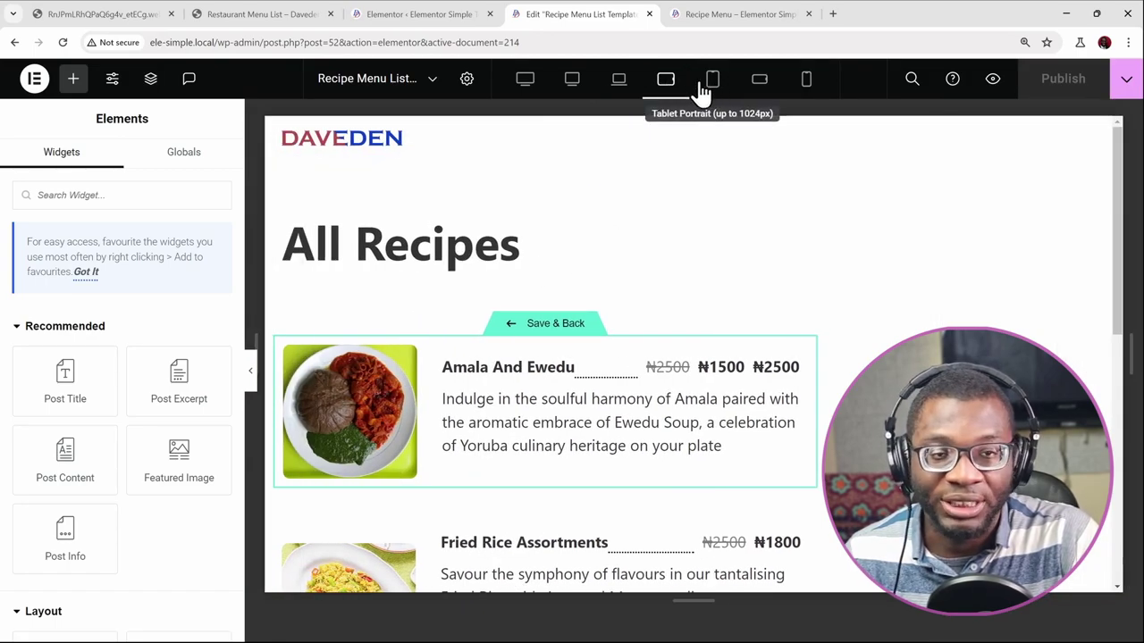
click(567, 83)
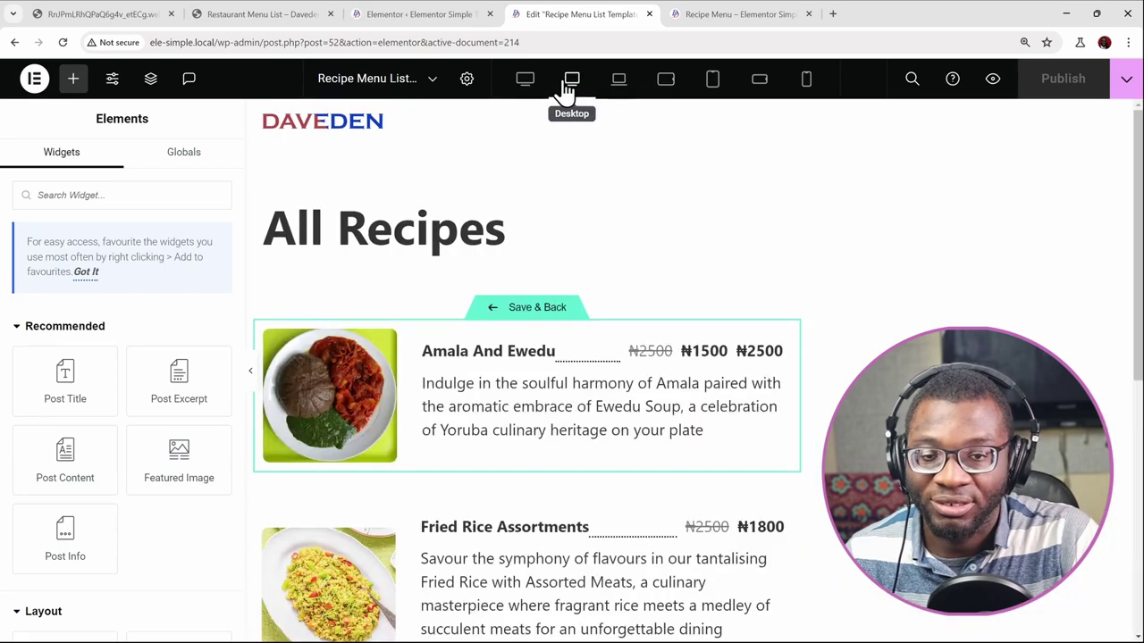
click(620, 82)
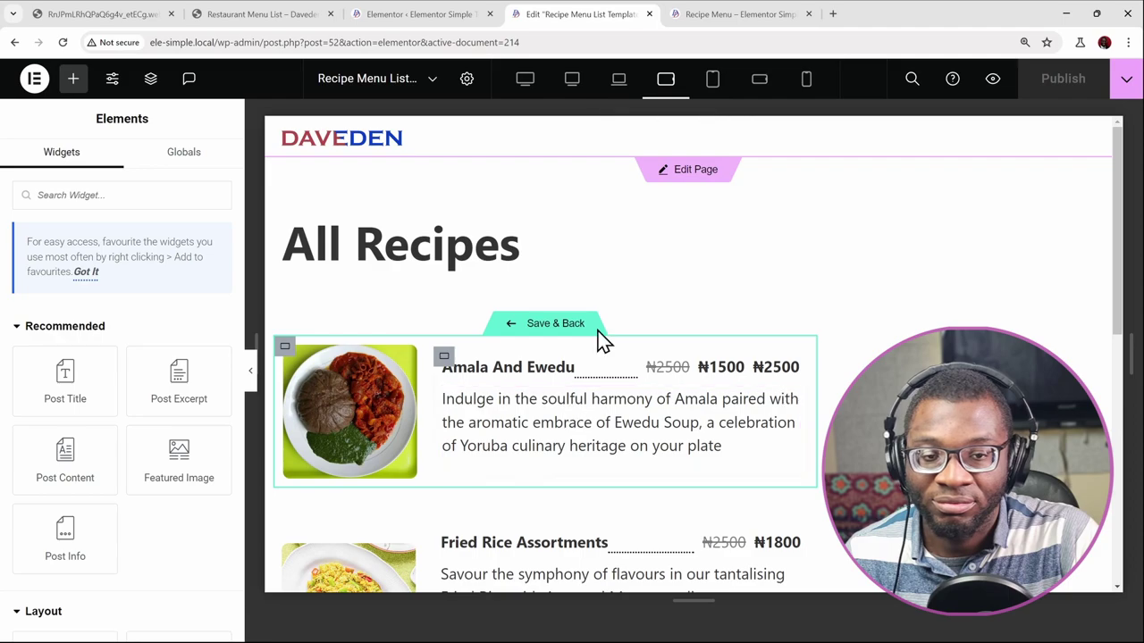
Examine how the recipe items and their columns lay out at the tablet portrait breakpoint
click(712, 90)
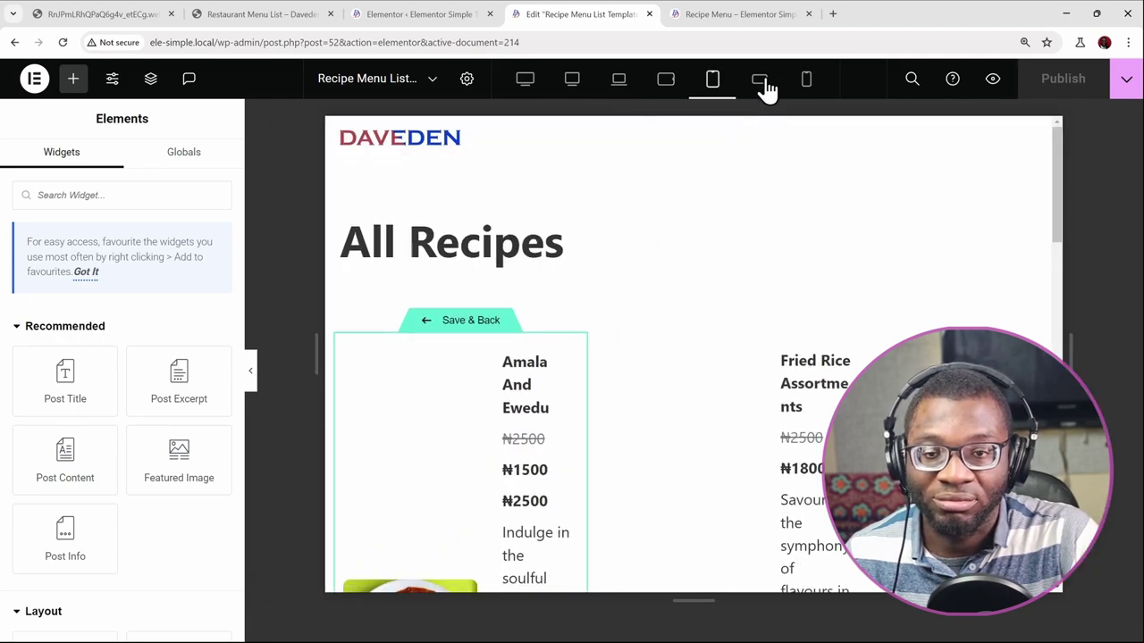
scroll(621, 348, down, 3)
scroll(620, 347, up, 2)
scroll(616, 350, down, 2)
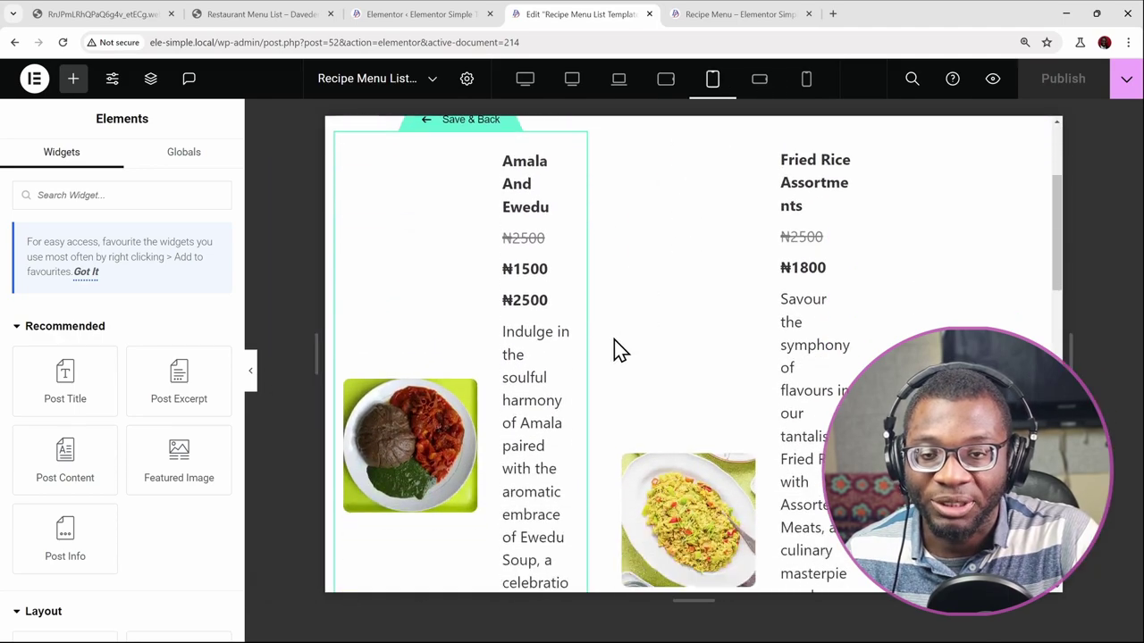
scroll(613, 349, up, 2)
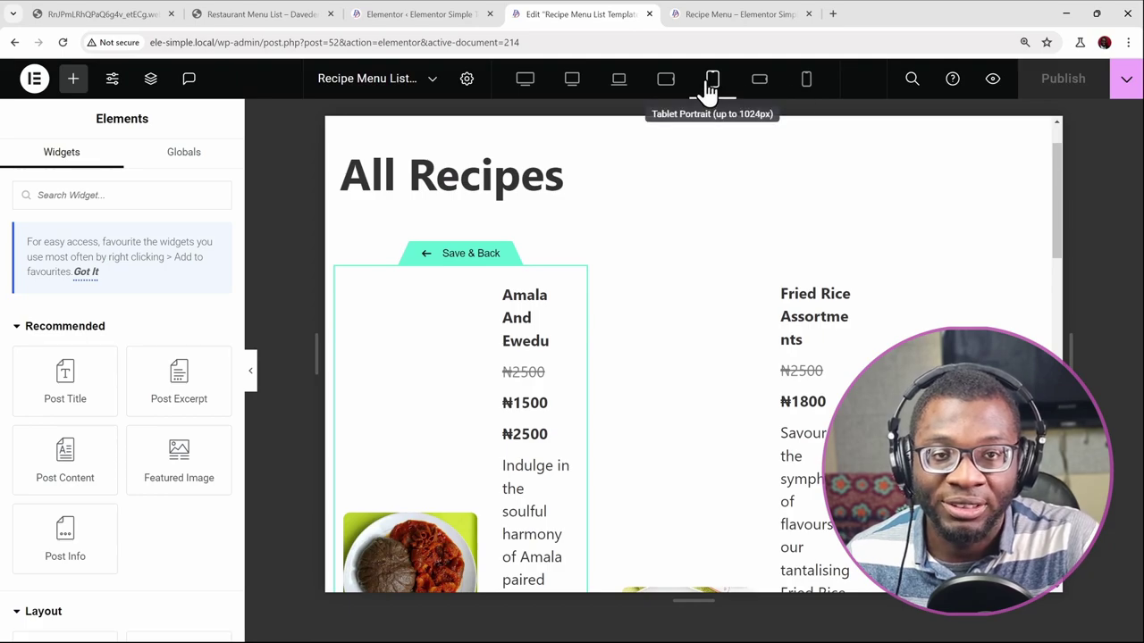
scroll(416, 383, down, 3)
scroll(426, 378, up, 2)
scroll(483, 442, up, 2)
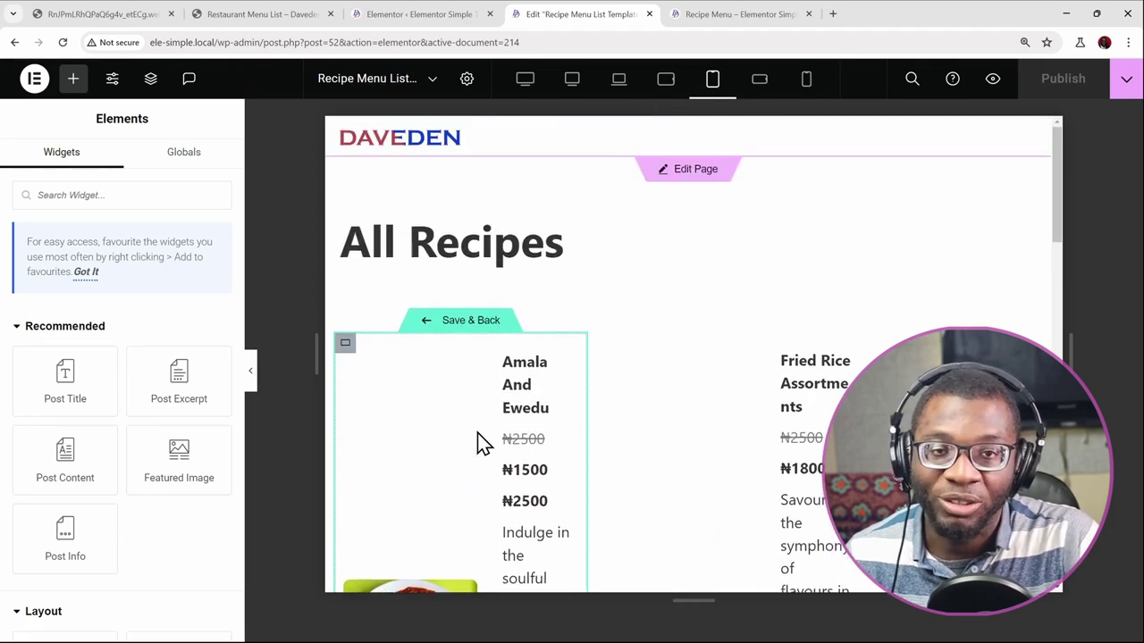
scroll(533, 367, down, 1)
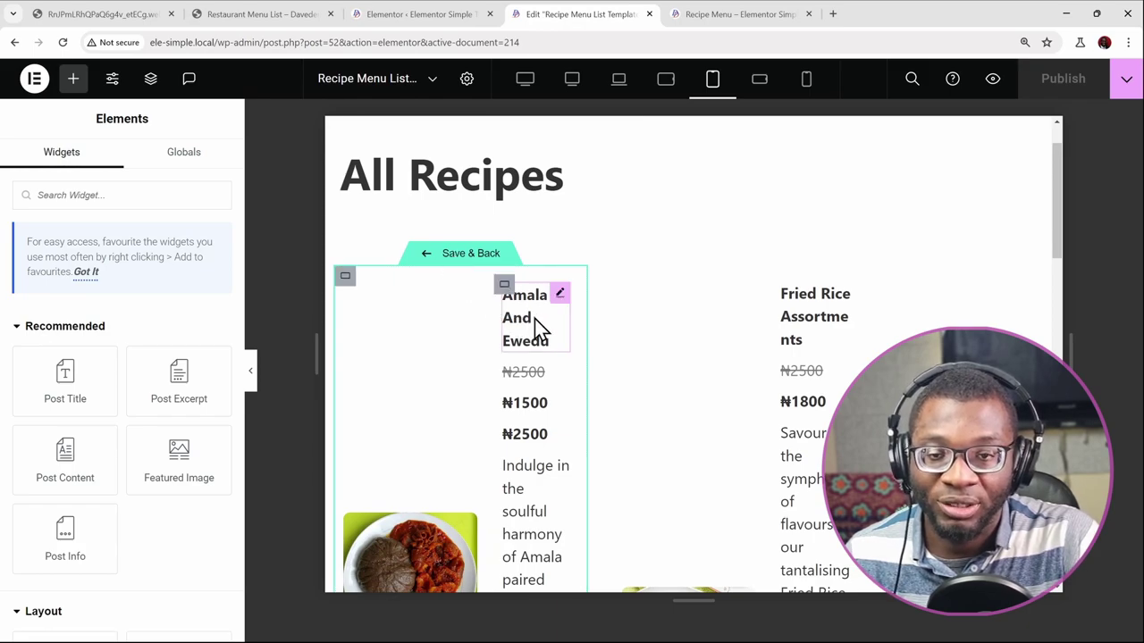
Save and leave the loop template, and set the Loop Grid's Columns to 1 for the tablet portrait breakpoint
click(432, 259)
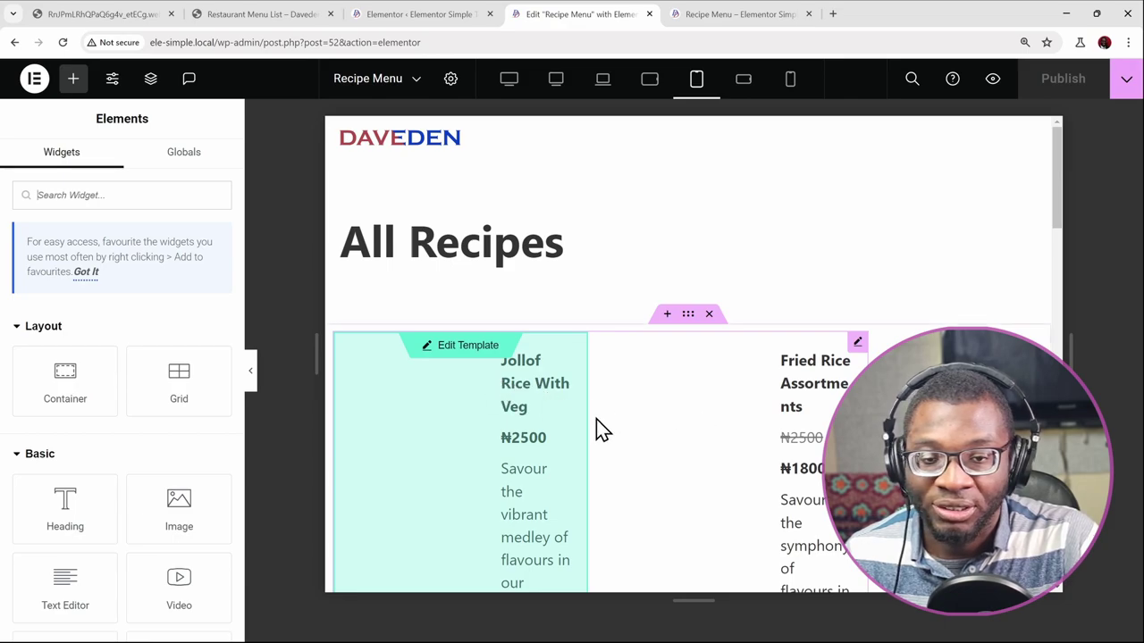
click(602, 429)
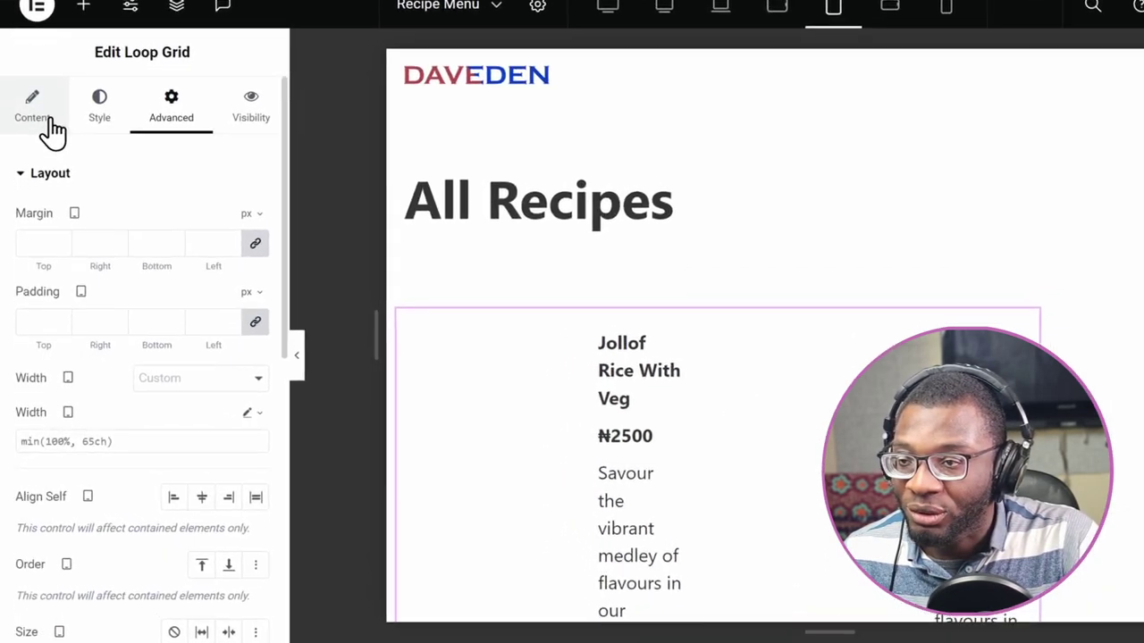
click(39, 171)
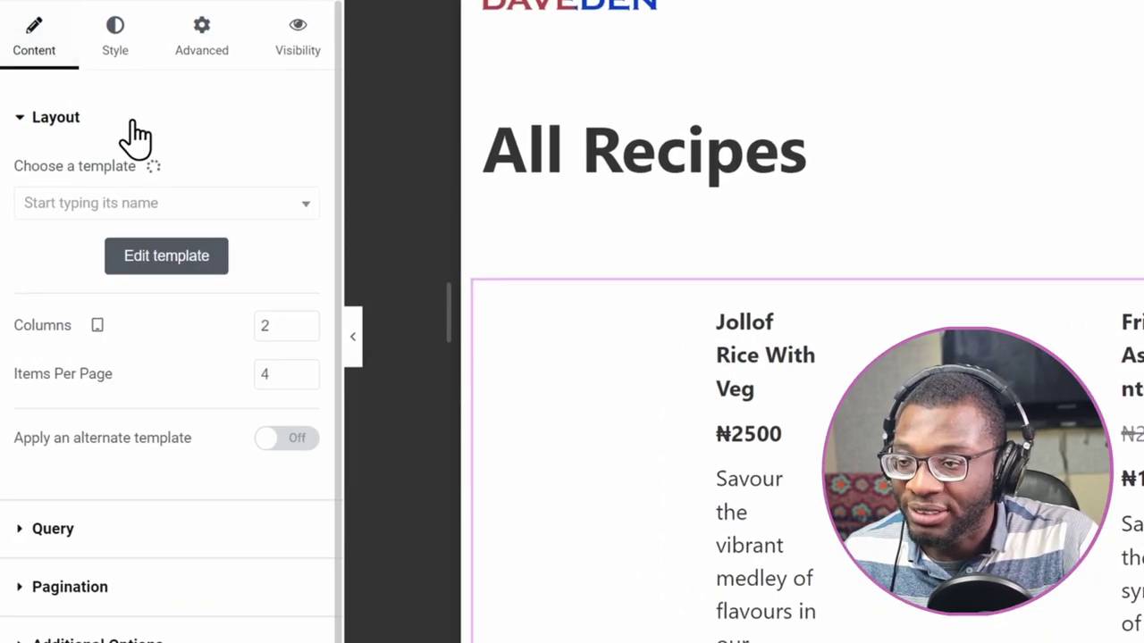
click(304, 331)
Check the Loop Grid's column setting at the mobile landscape and mobile portrait breakpoints
click(100, 326)
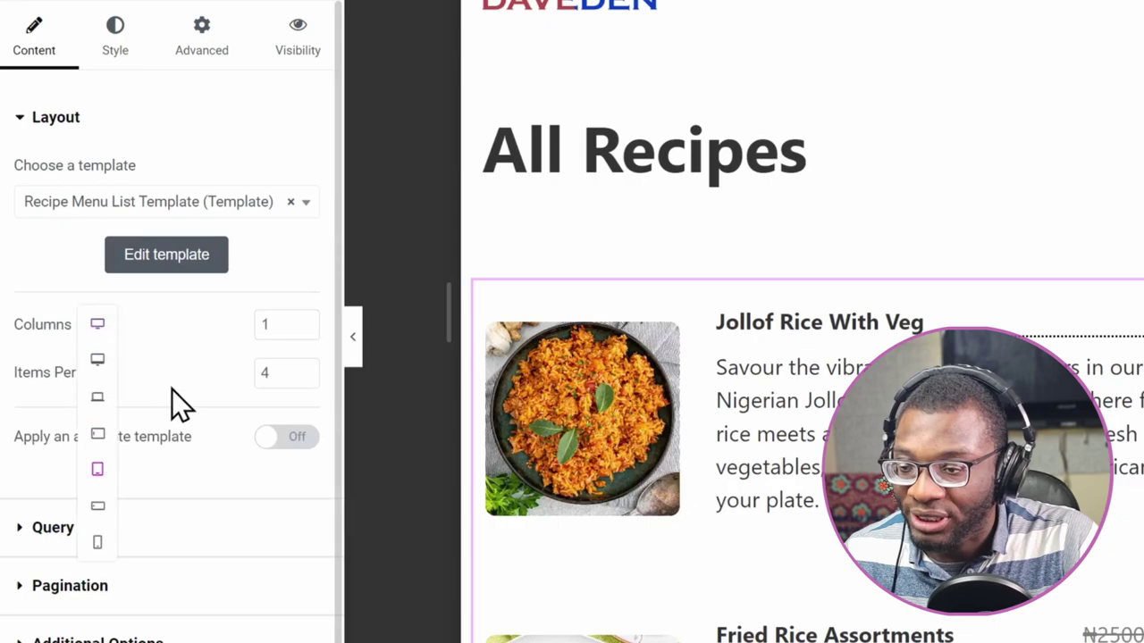
click(103, 505)
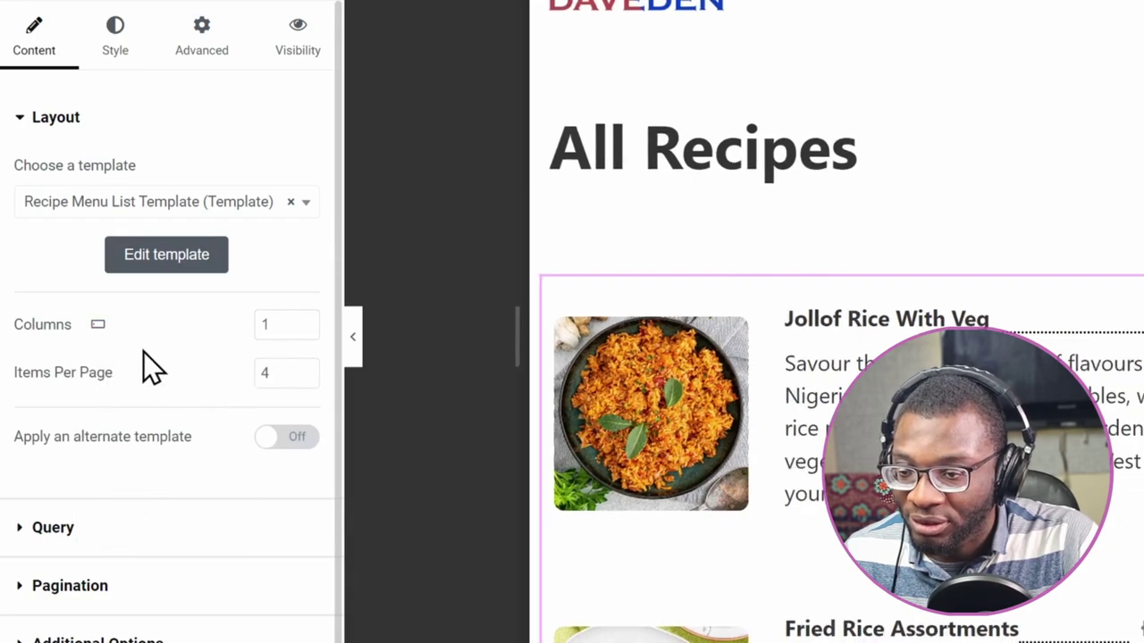
click(98, 325)
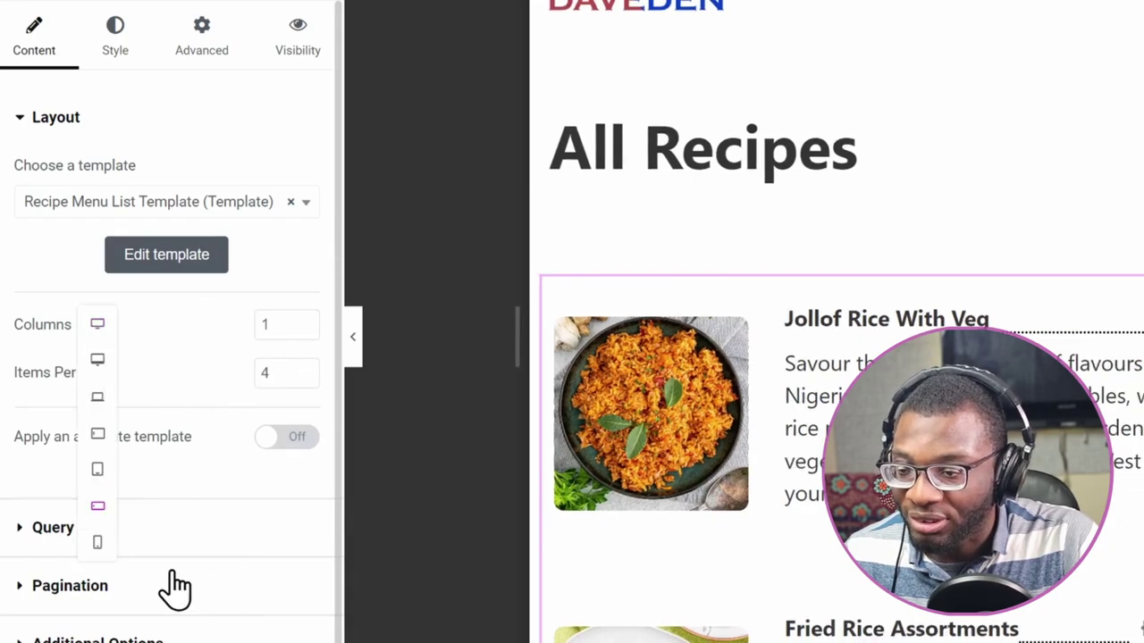
click(99, 542)
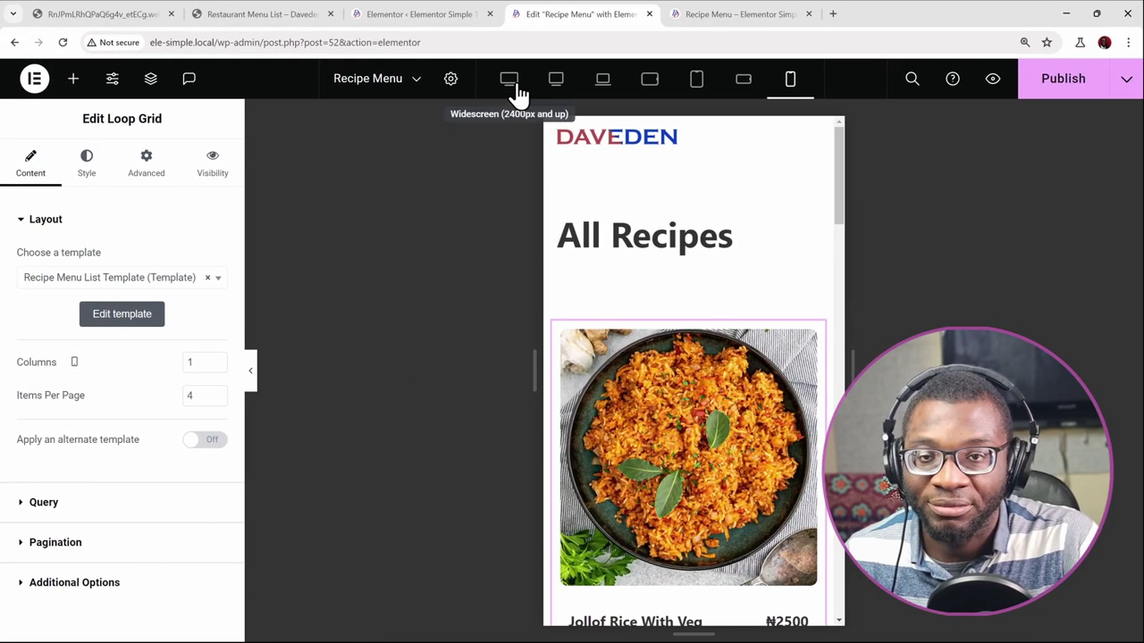
Review the recipe list layout at the widescreen, desktop, laptop, tablet landscape, tablet portrait and mobile landscape breakpoints
click(526, 86)
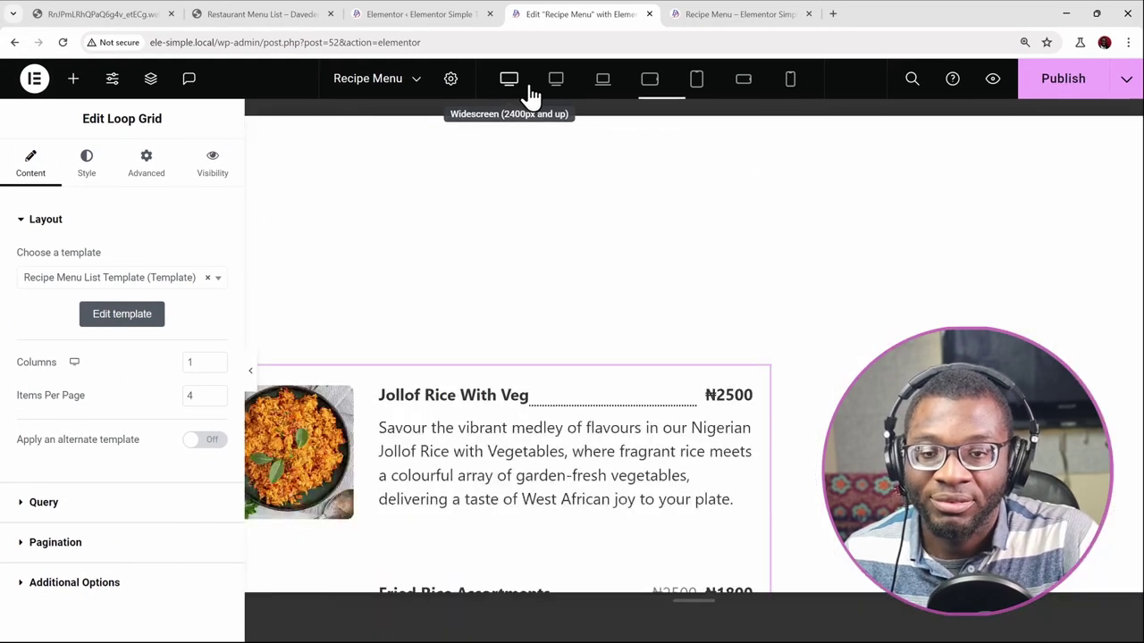
click(556, 82)
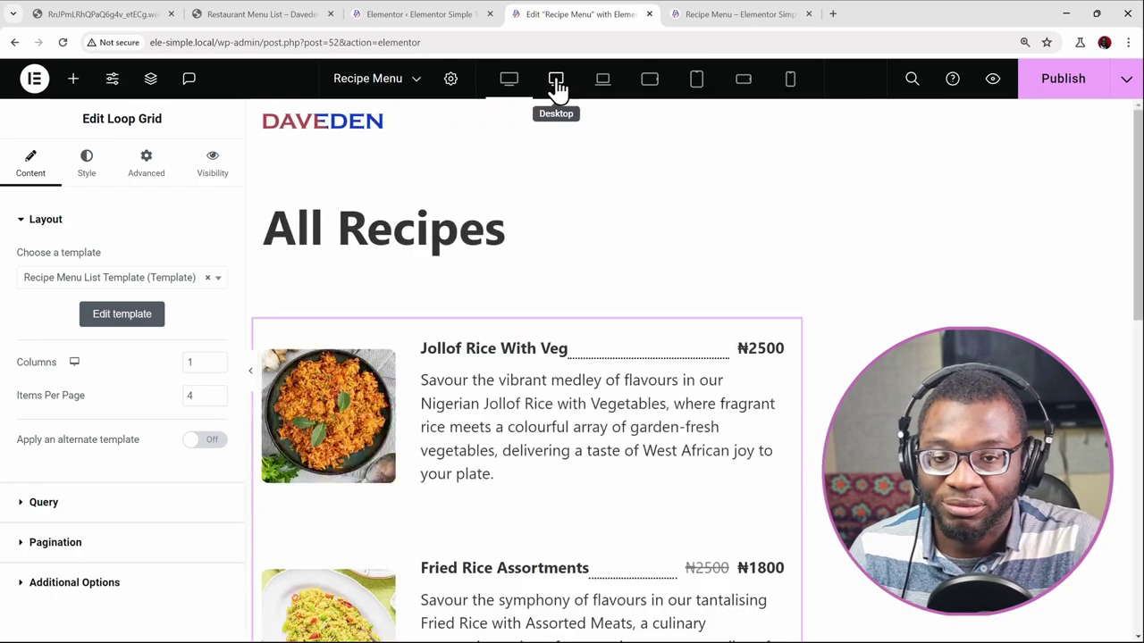
click(605, 85)
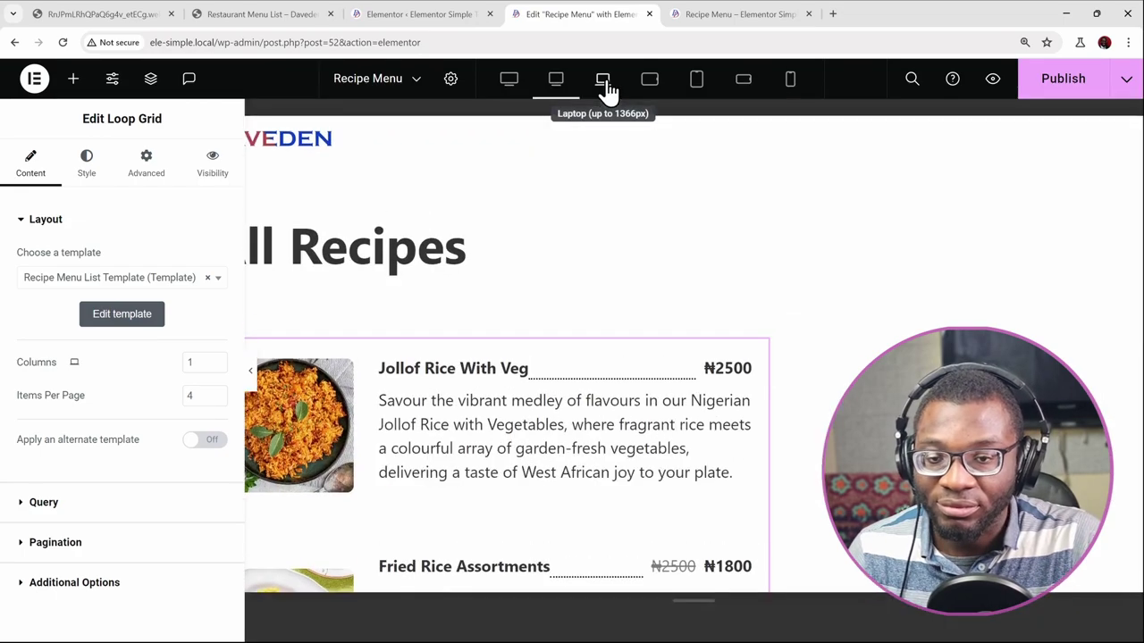
scroll(582, 303, down, 3)
scroll(582, 335, up, 1)
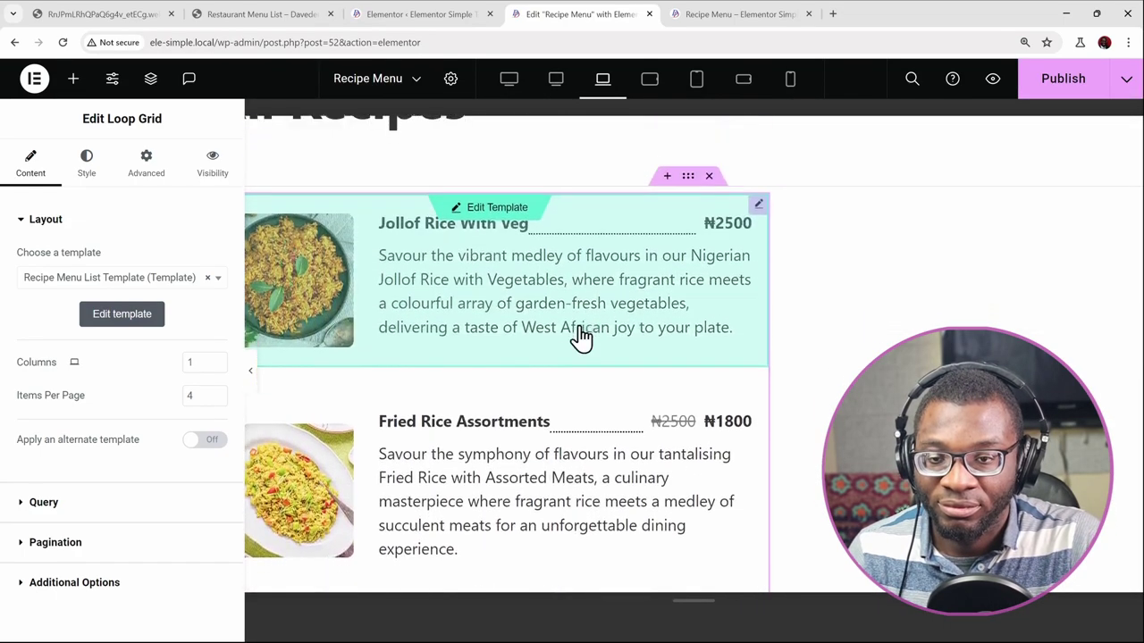
scroll(581, 335, down, 1)
scroll(527, 329, up, 1)
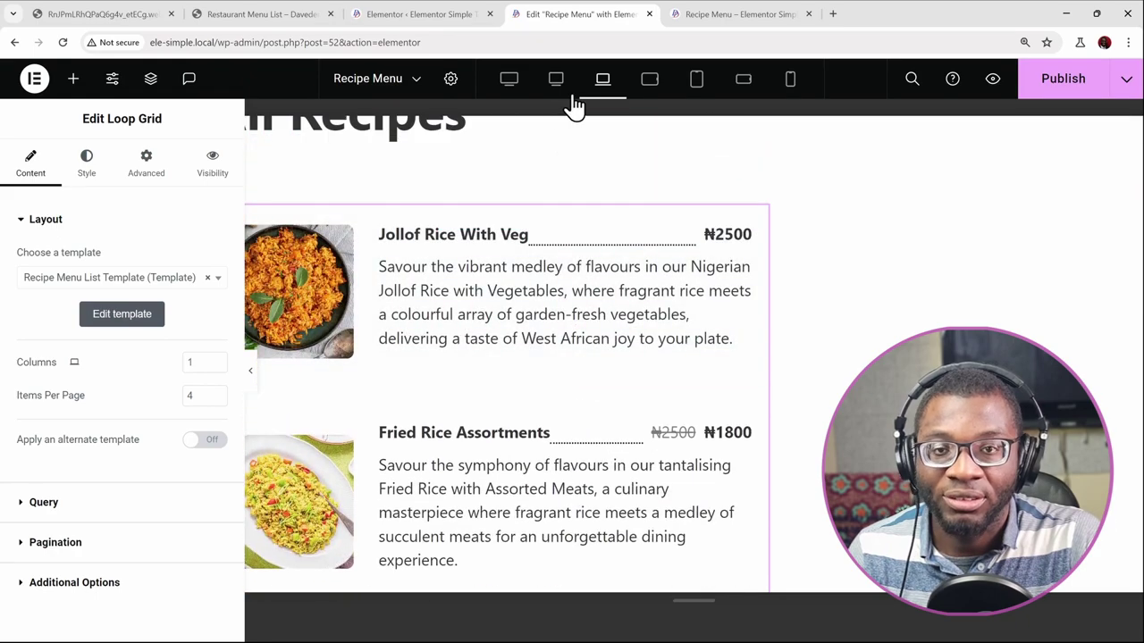
click(650, 82)
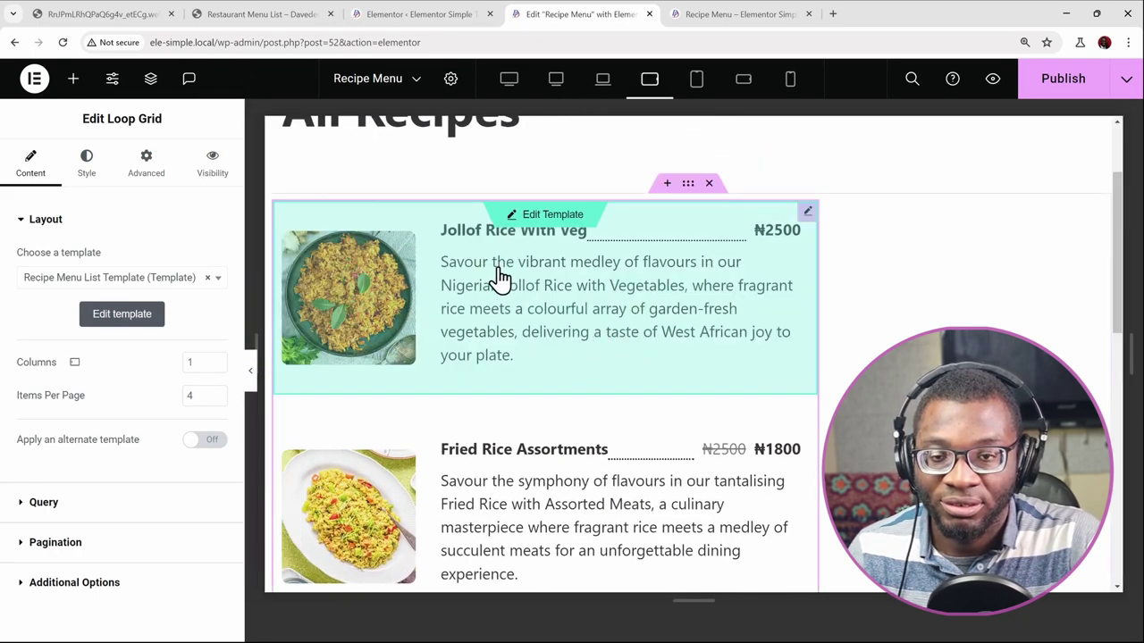
click(696, 81)
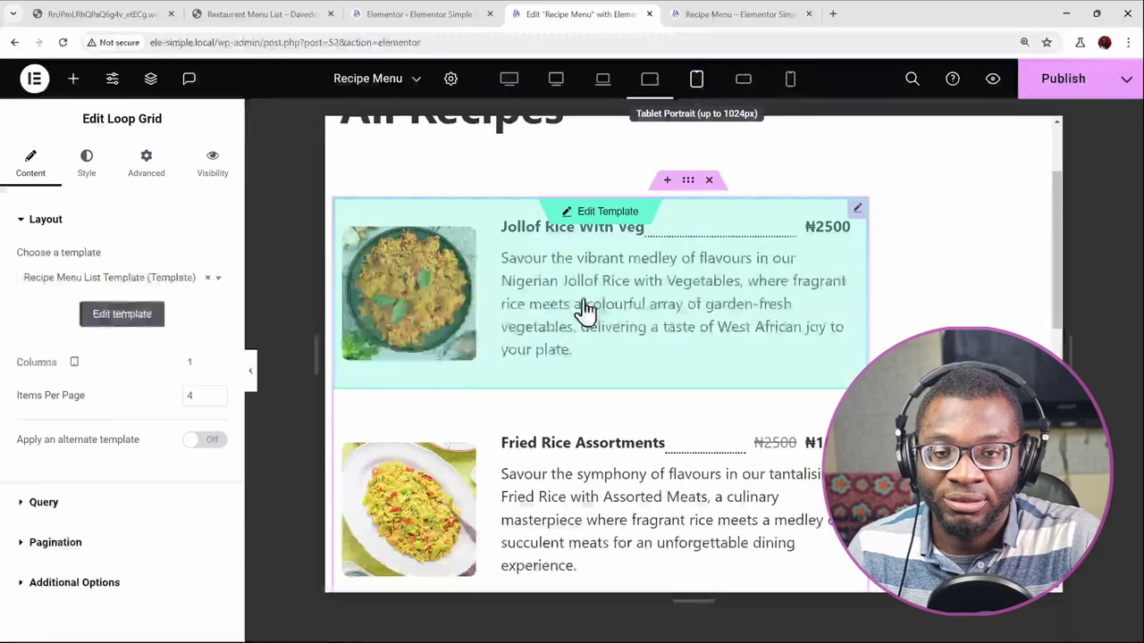
scroll(613, 349, down, 1)
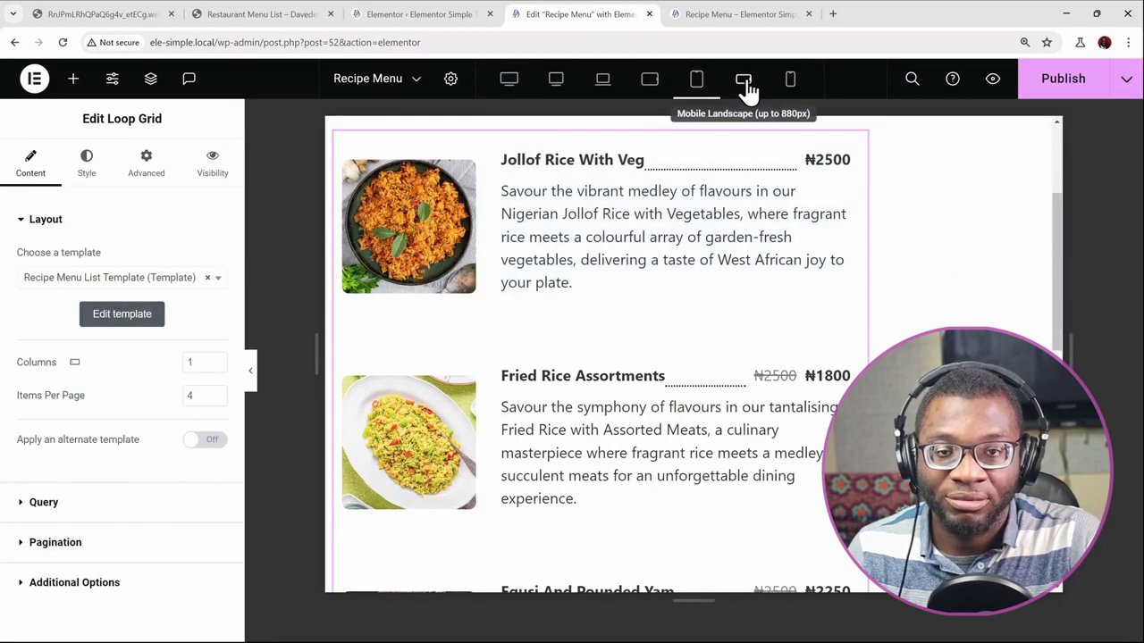
click(745, 88)
scroll(625, 295, down, 1)
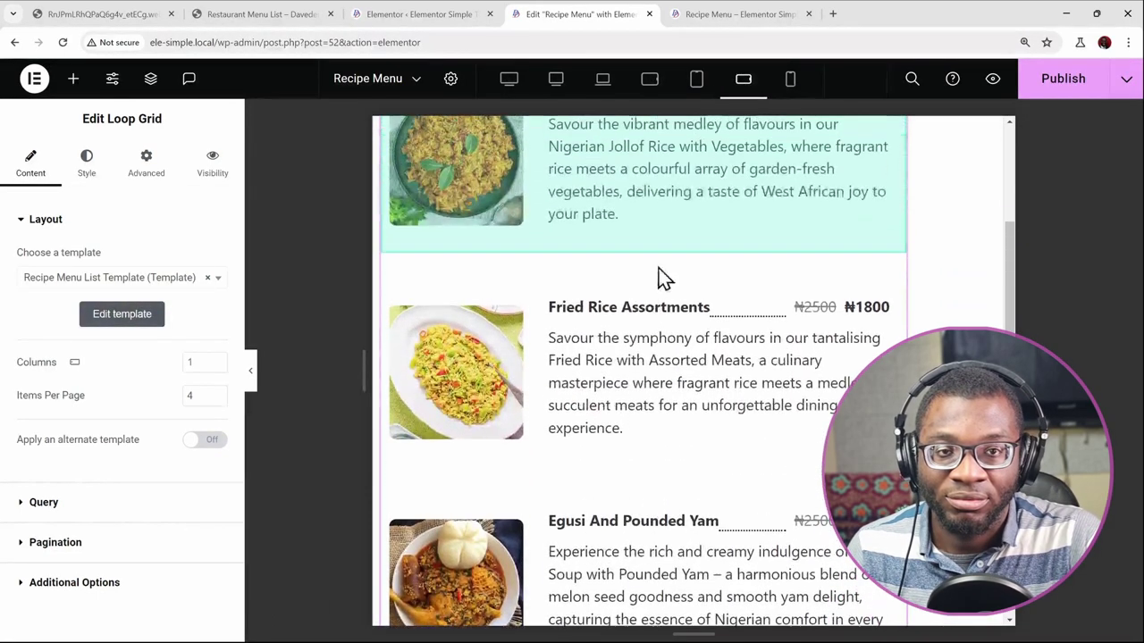
Examine how recipe titles, dotted lines and prices fit at mobile portrait, and compare with mobile landscape
click(790, 80)
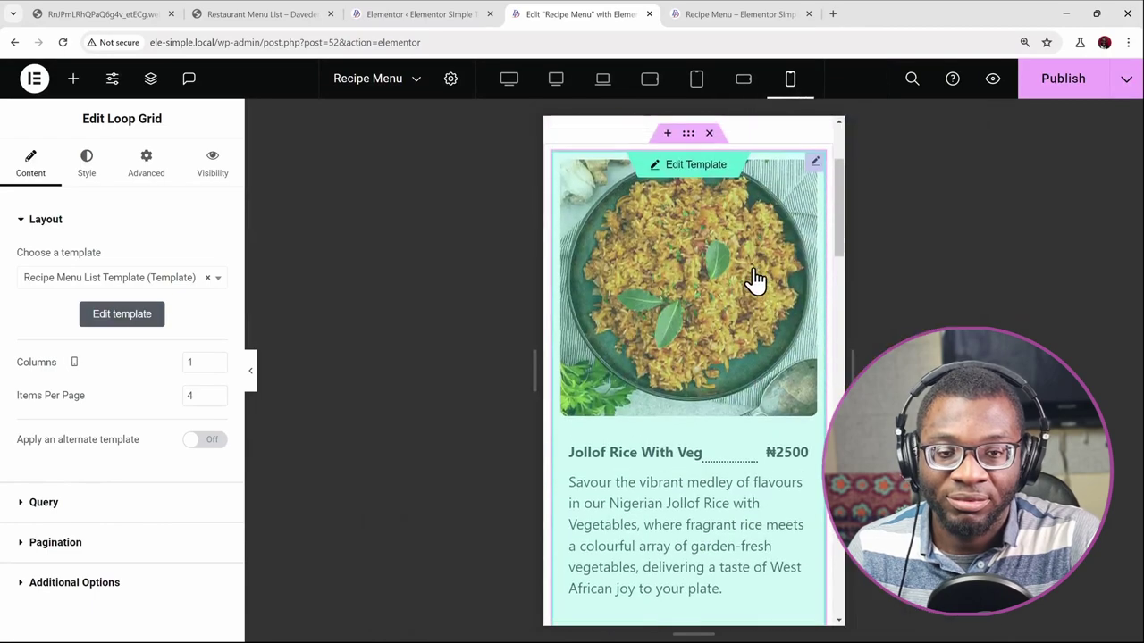
scroll(638, 275, down, 2)
scroll(709, 319, down, 2)
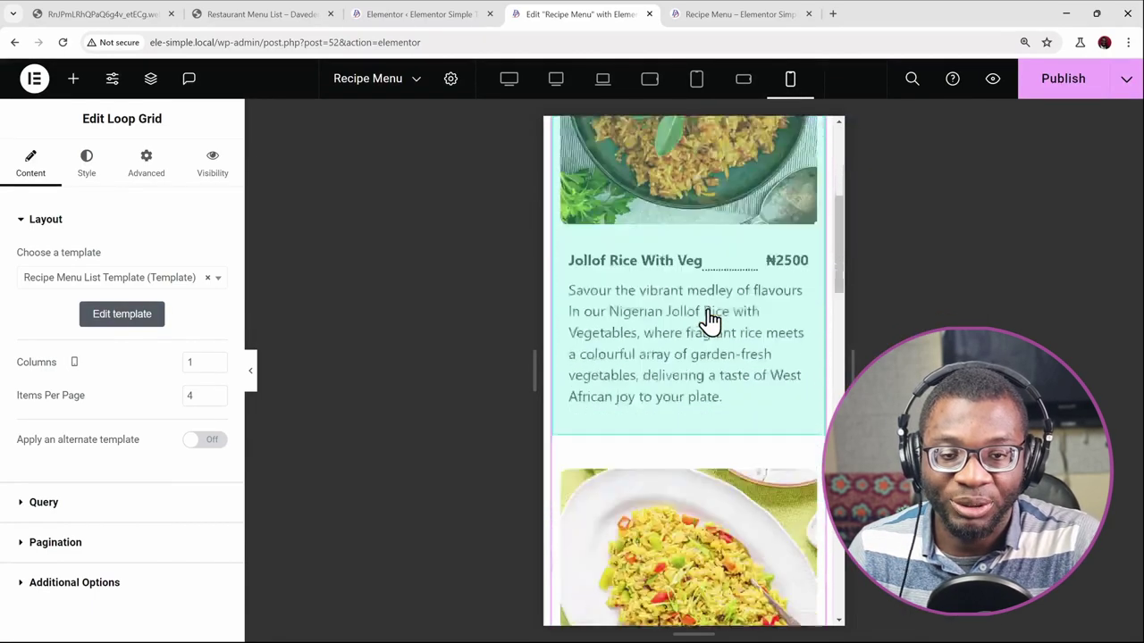
scroll(710, 319, up, 1)
scroll(715, 322, down, 3)
scroll(722, 331, down, 4)
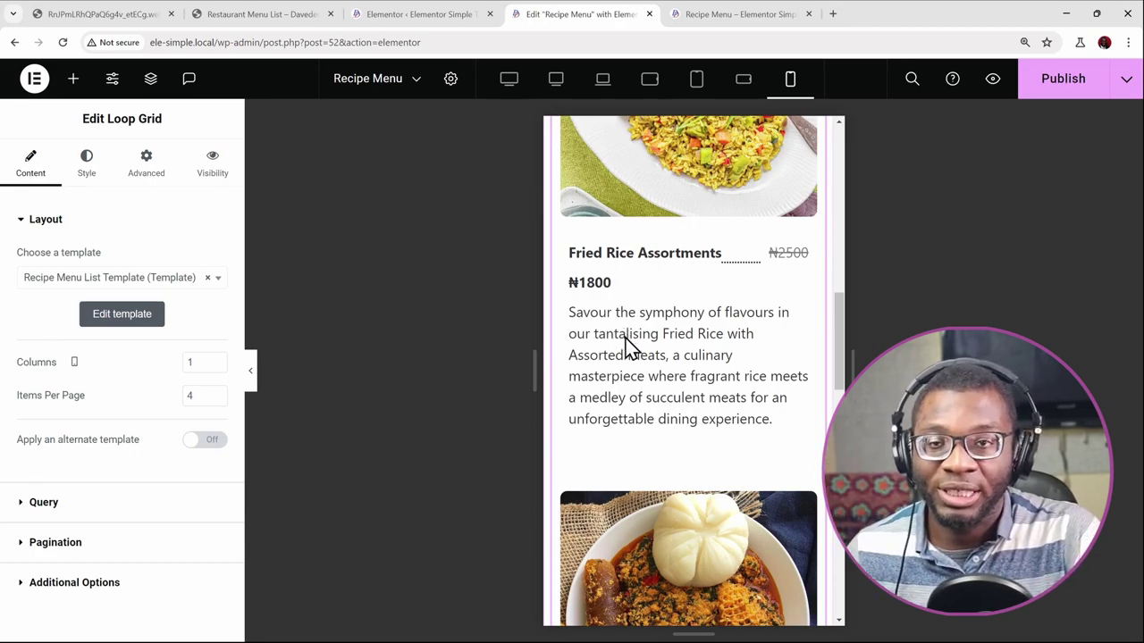
scroll(635, 349, down, 5)
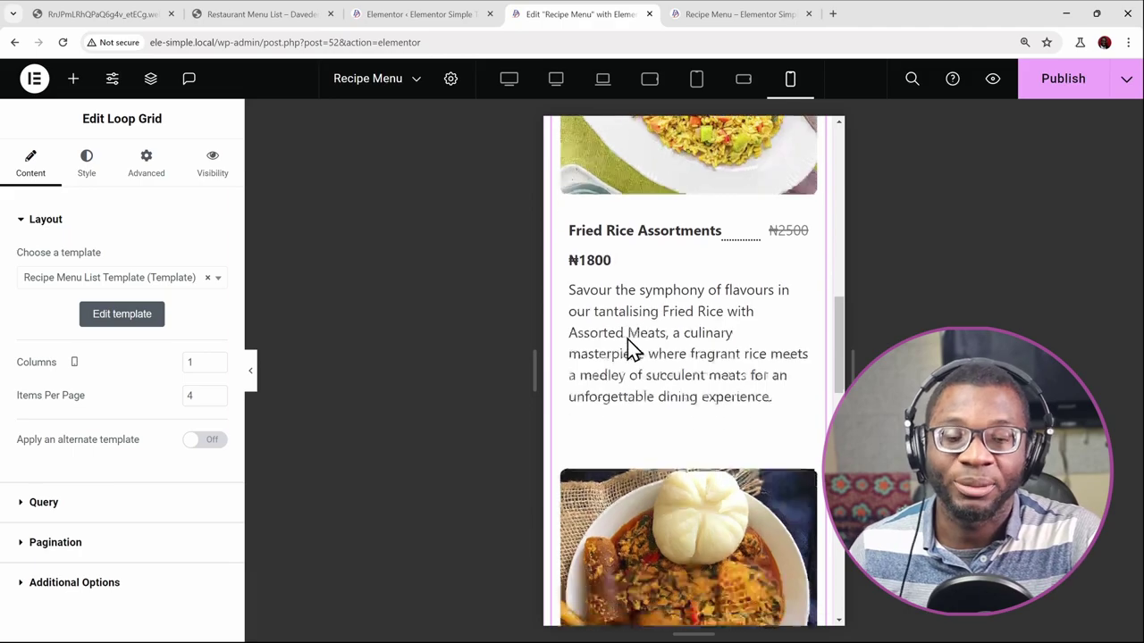
click(742, 78)
scroll(750, 293, up, 10)
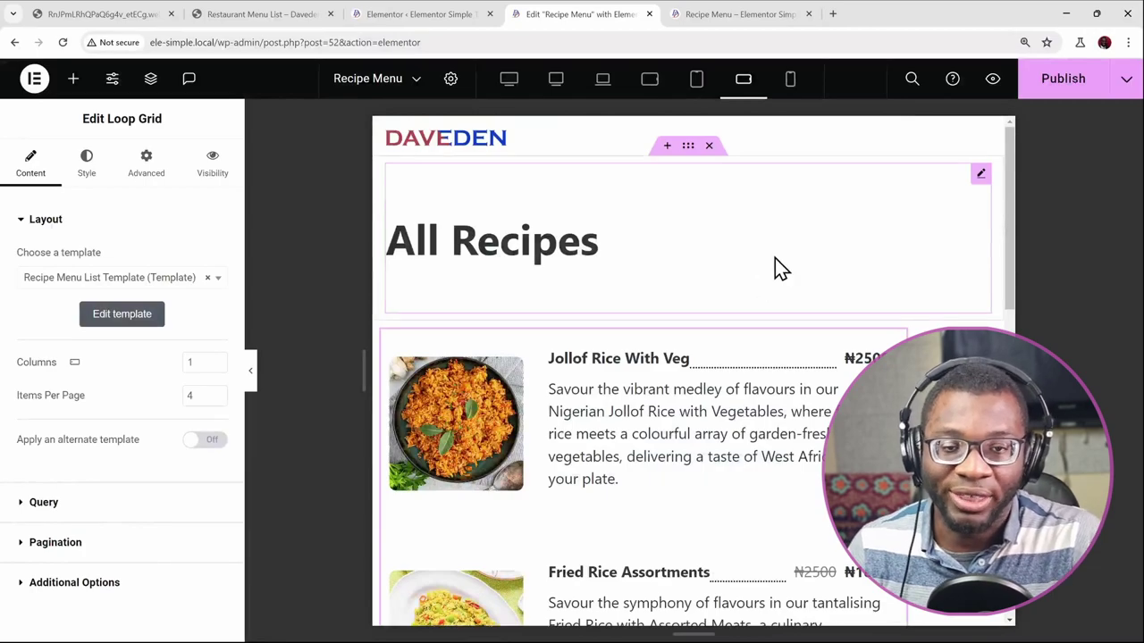
Return to the desktop view, publish the page, and inspect the recipe prices and their labels on the page preview
click(556, 94)
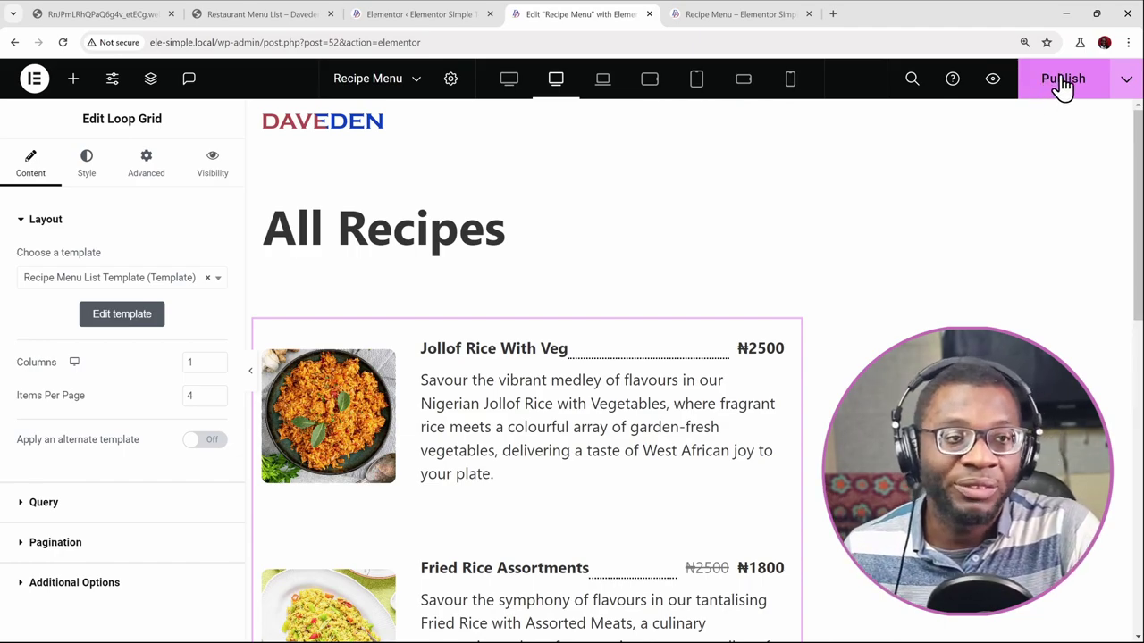
click(1054, 86)
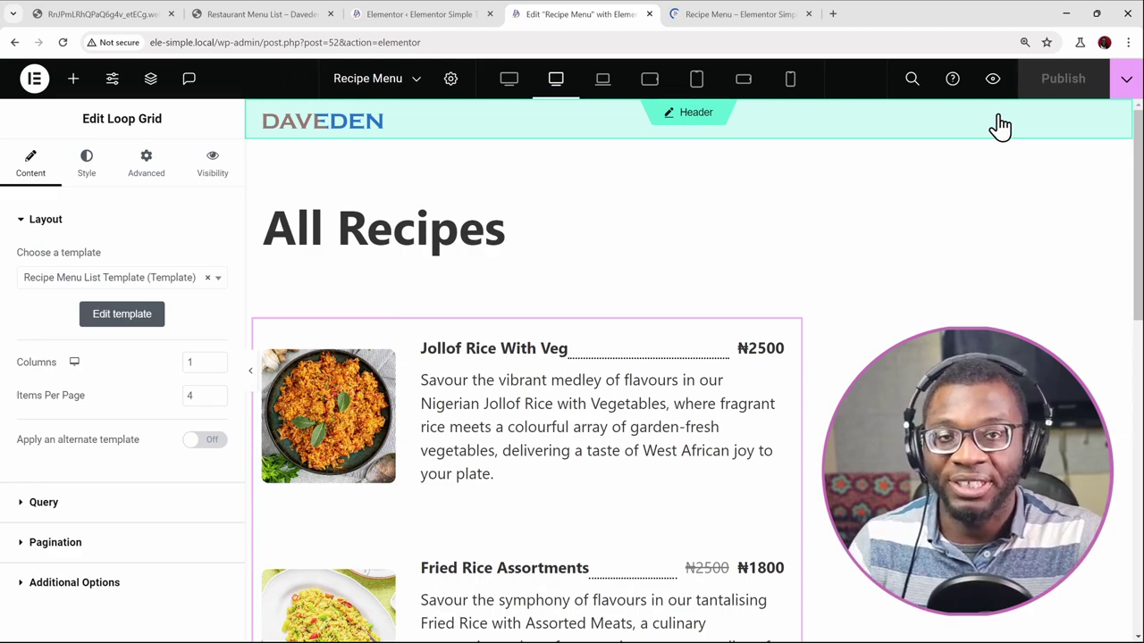
click(741, 21)
scroll(563, 322, down, 3)
scroll(571, 321, up, 2)
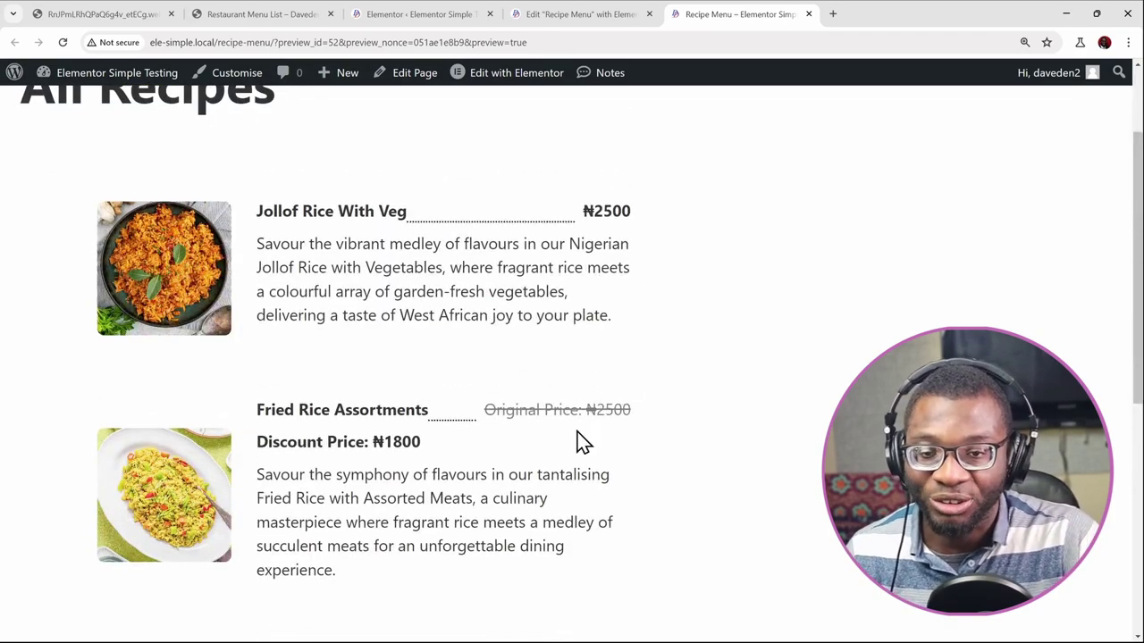
scroll(576, 429, down, 1)
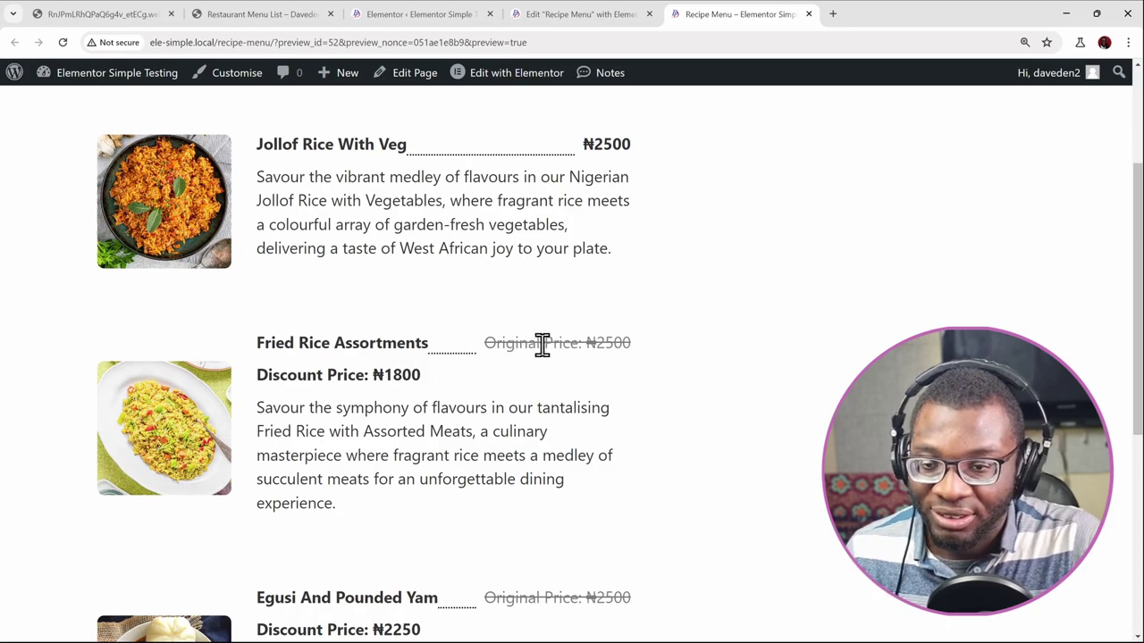
scroll(572, 353, down, 2)
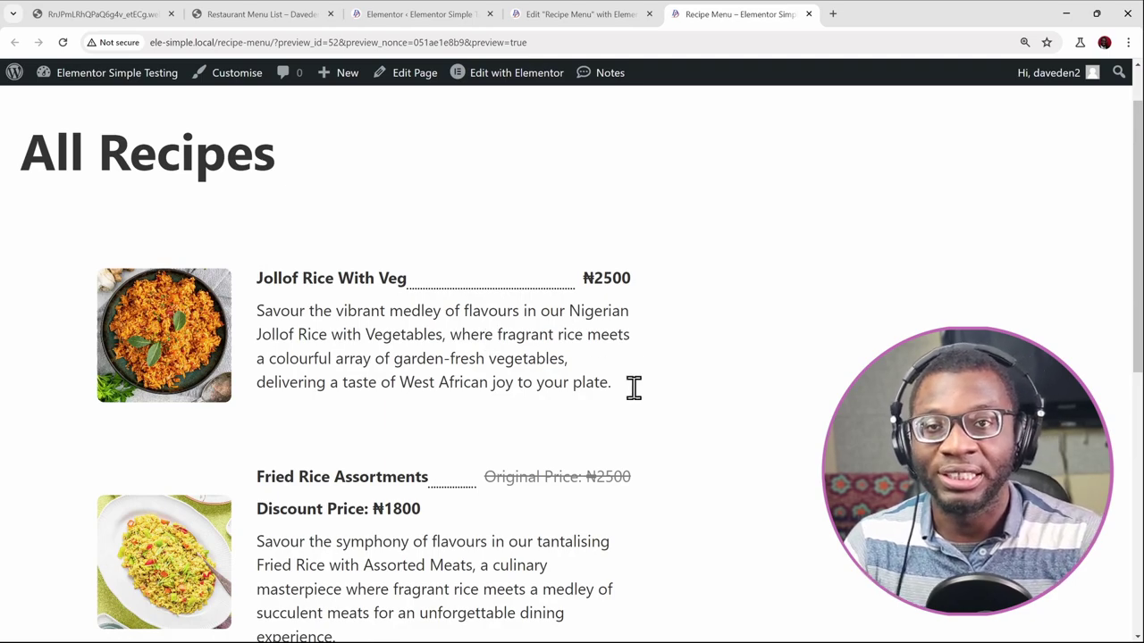
In the loop template, rename the span class in the original Price heading's Before text to dd-sr-only
click(567, 13)
double_click(697, 411)
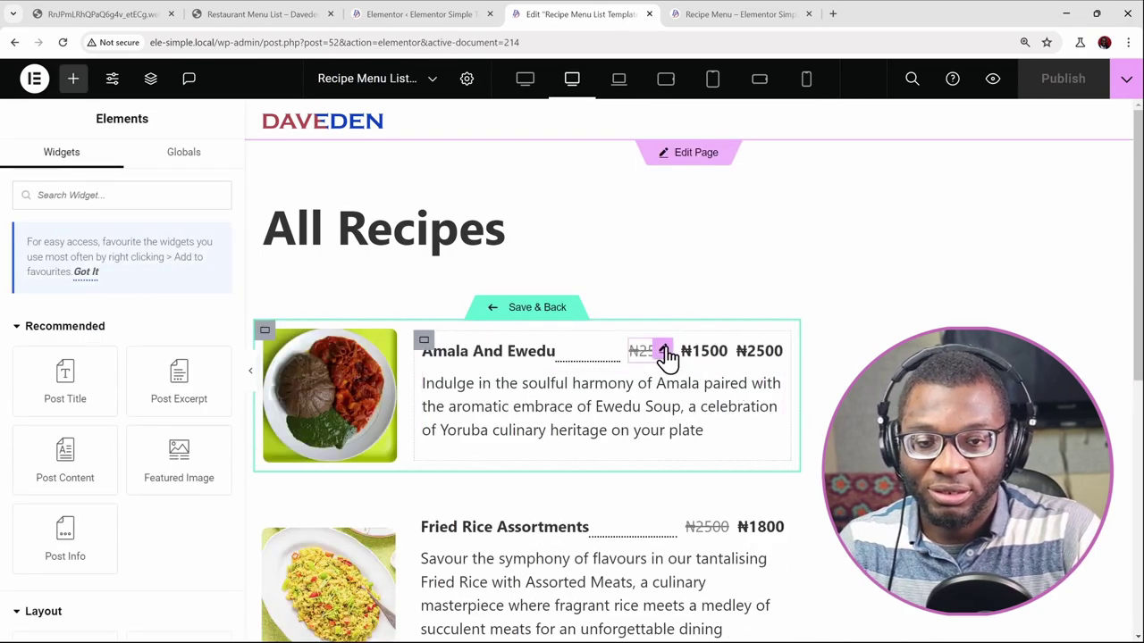
click(655, 354)
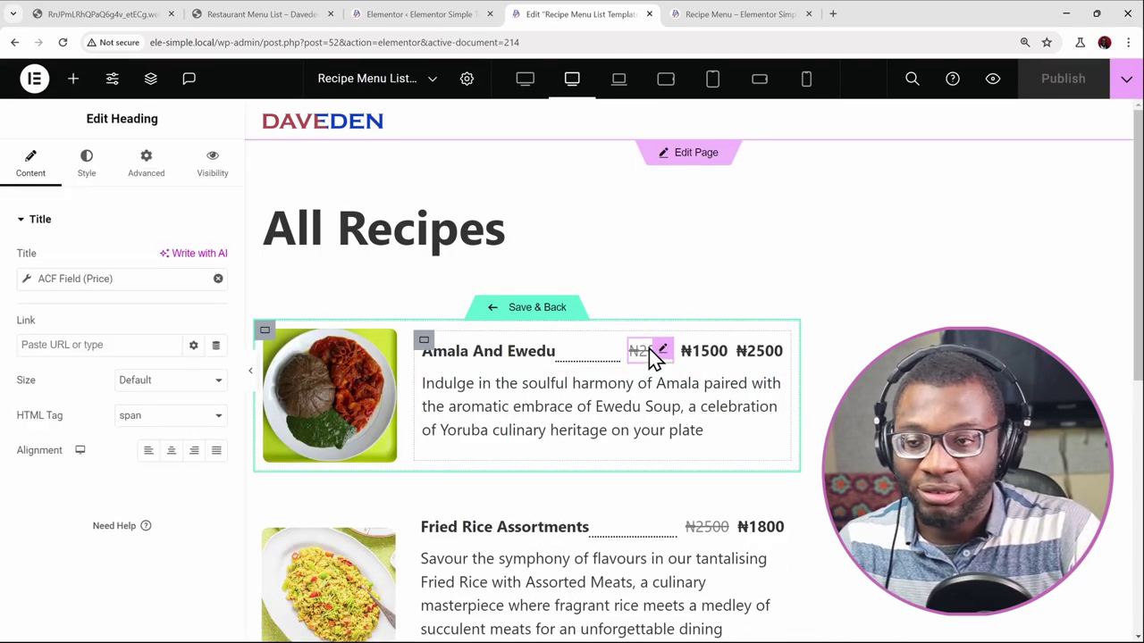
click(25, 283)
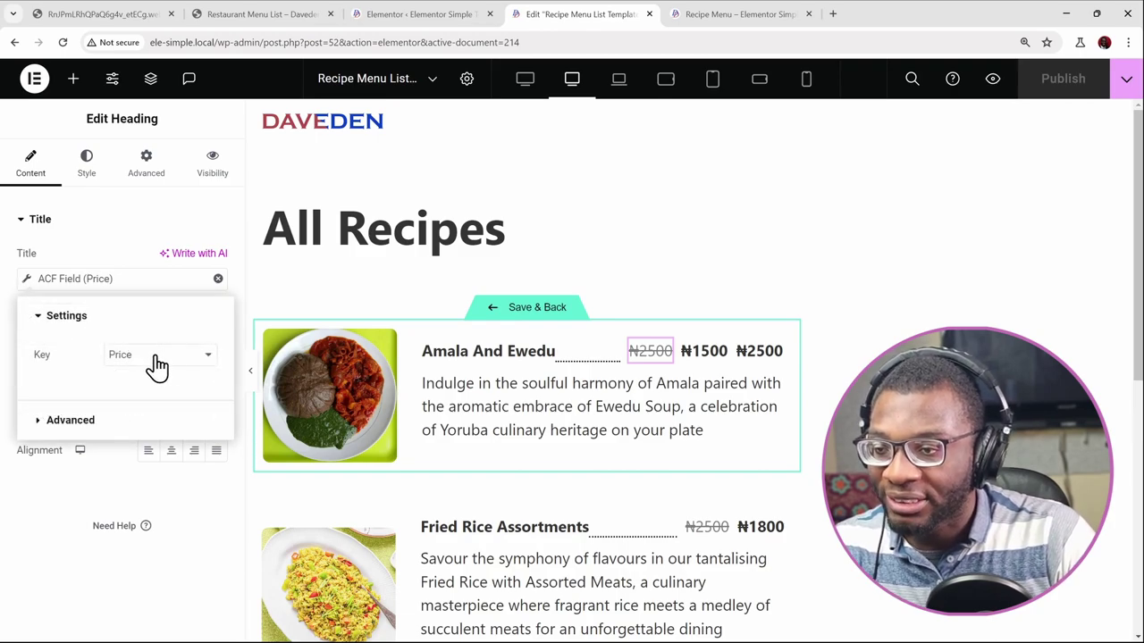
click(56, 422)
click(151, 395)
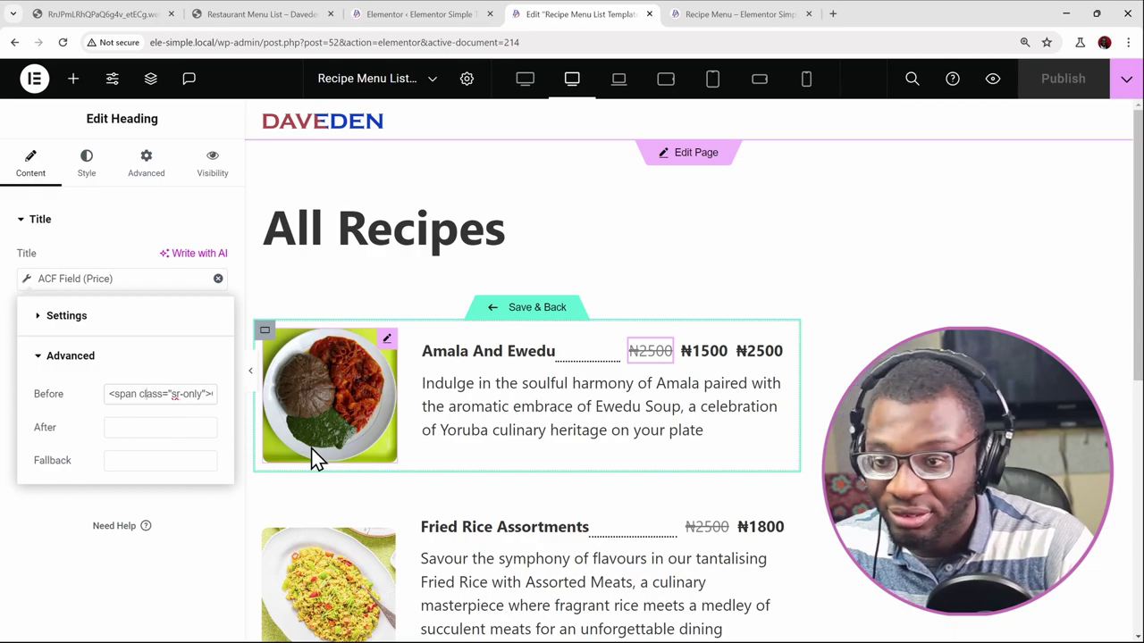
text(dd)
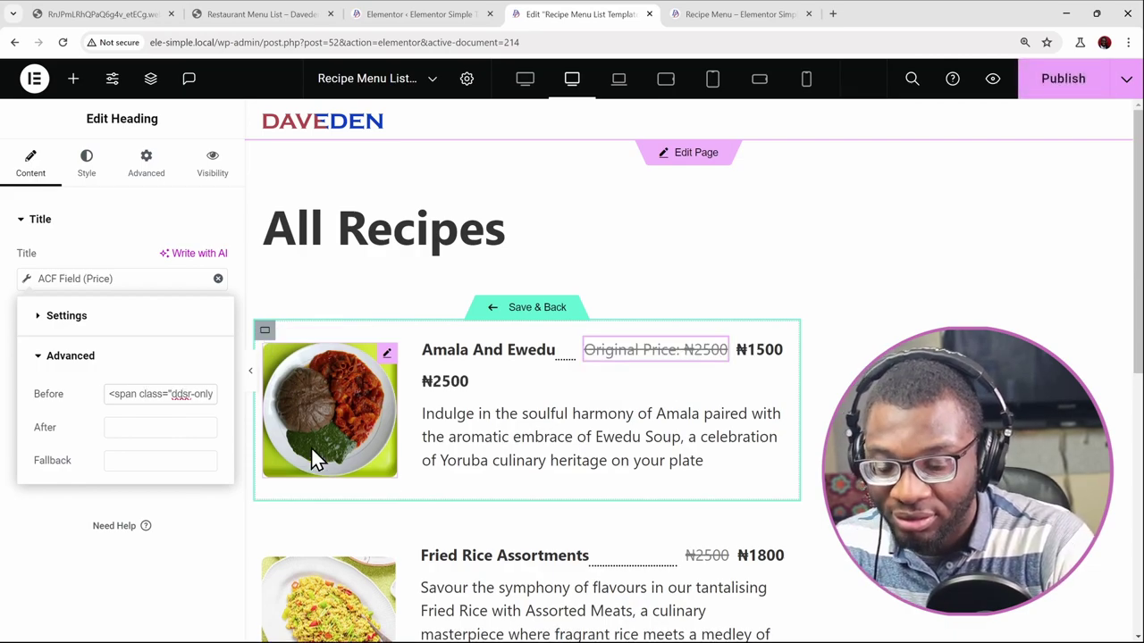
text(-)
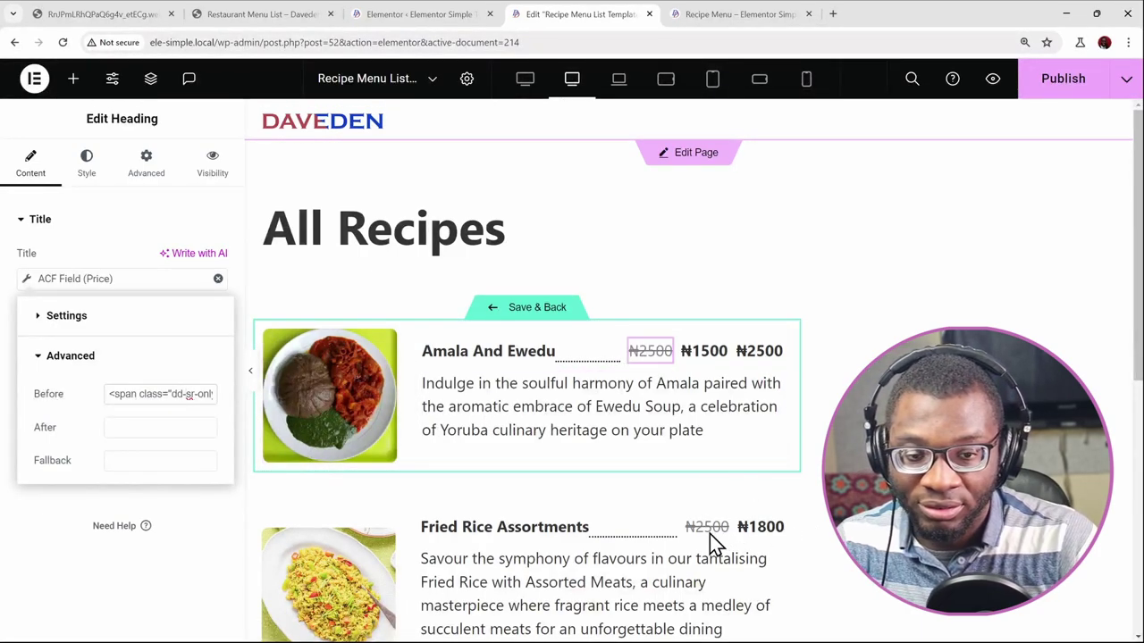
Rename the span class in the Discount Price heading's Before text to dd-sr-only and publish the loop template
click(718, 351)
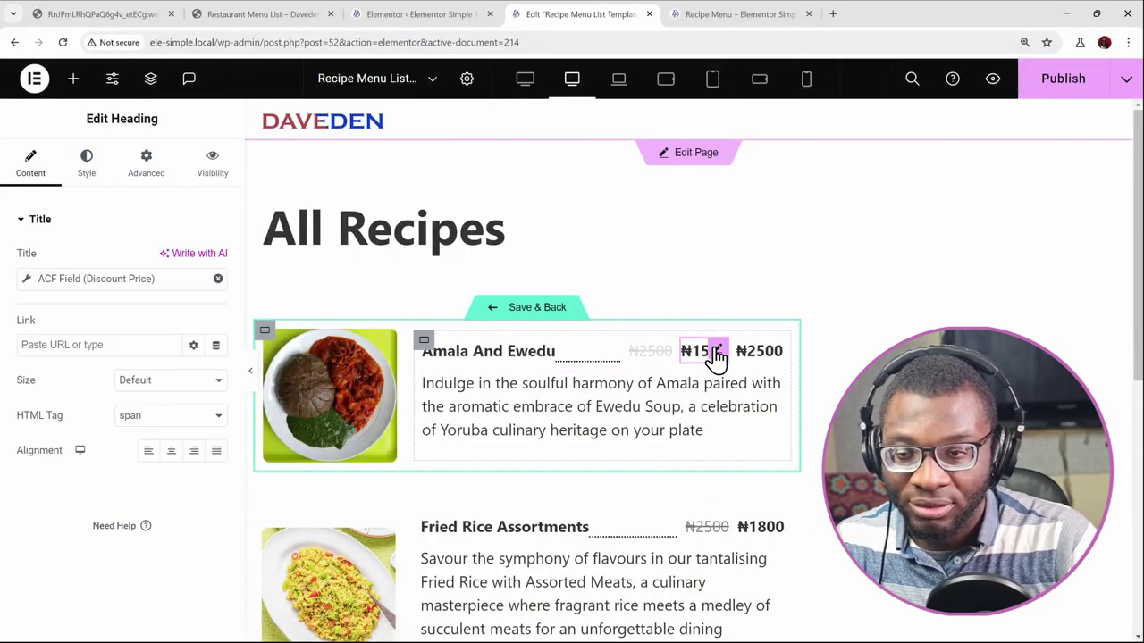
click(29, 279)
click(91, 423)
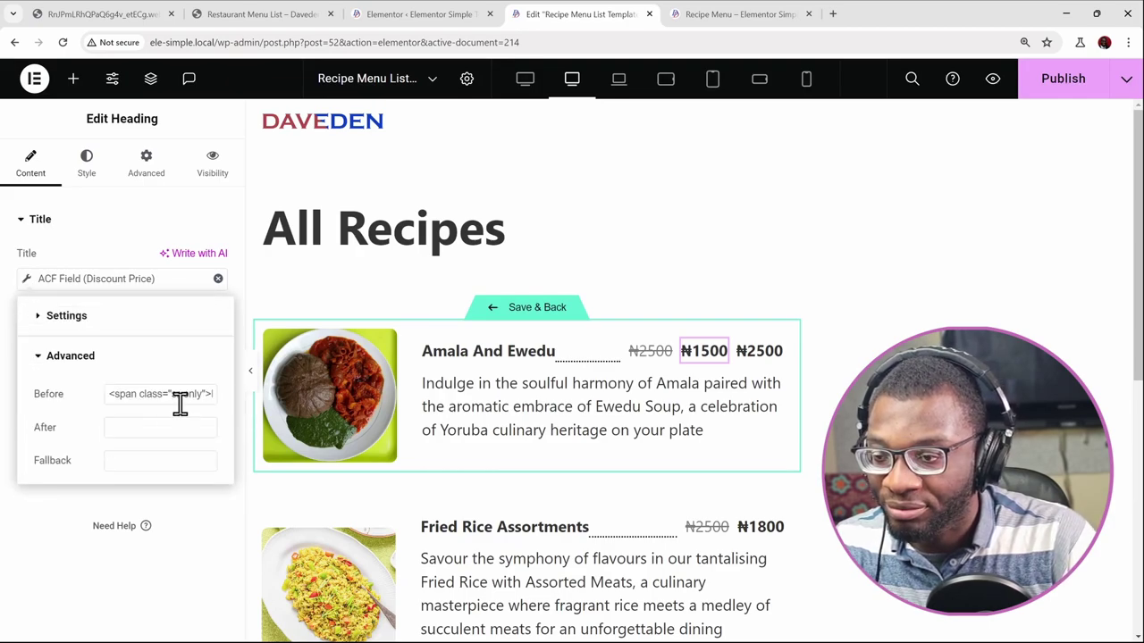
click(171, 394)
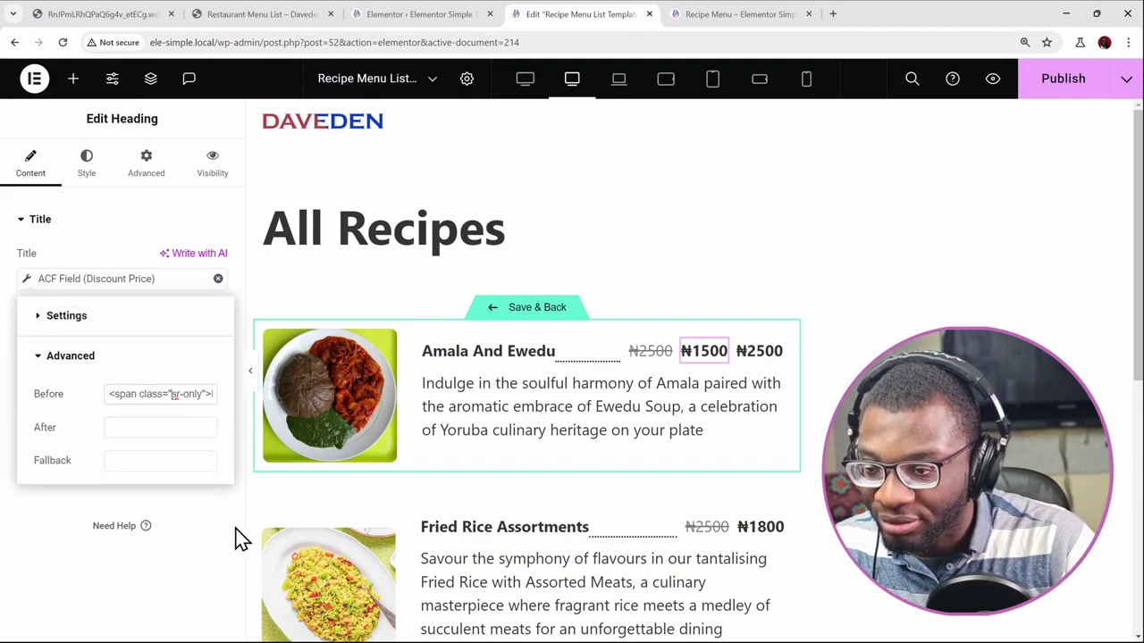
text(dd-)
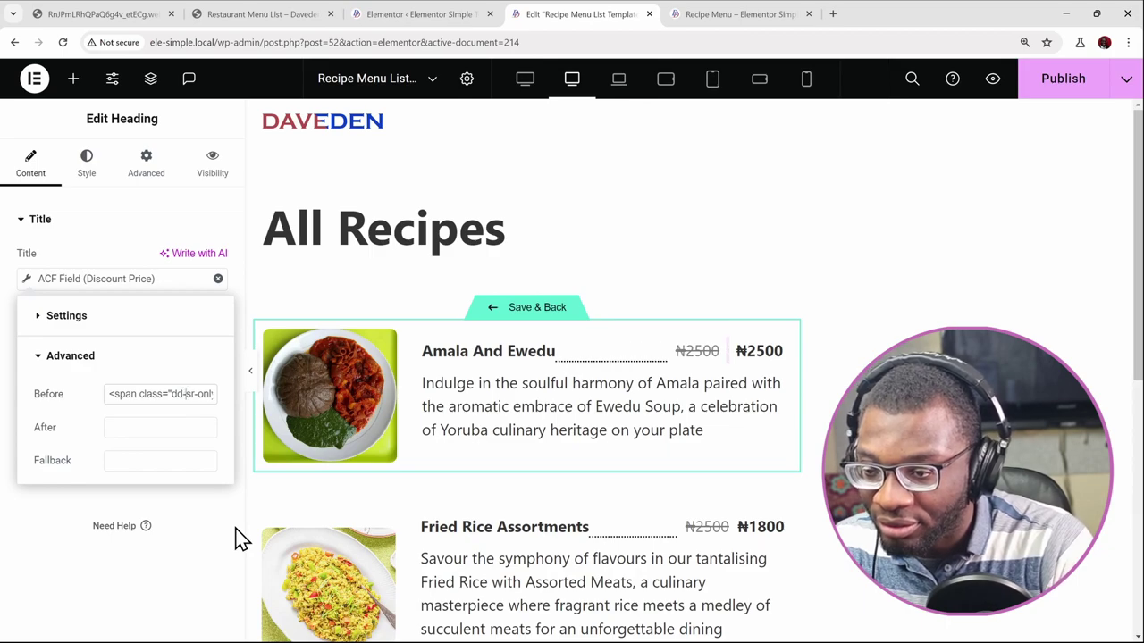
click(1063, 80)
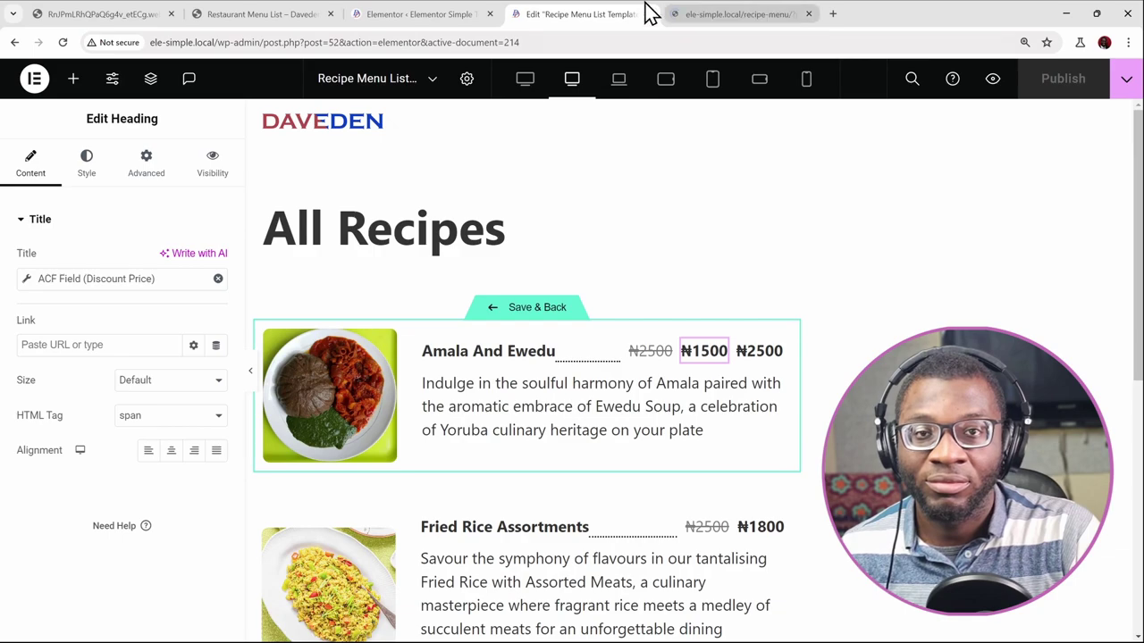
Inspect the titles, dotted lines and prices of all recipes on the Recipe Menu page preview
click(732, 16)
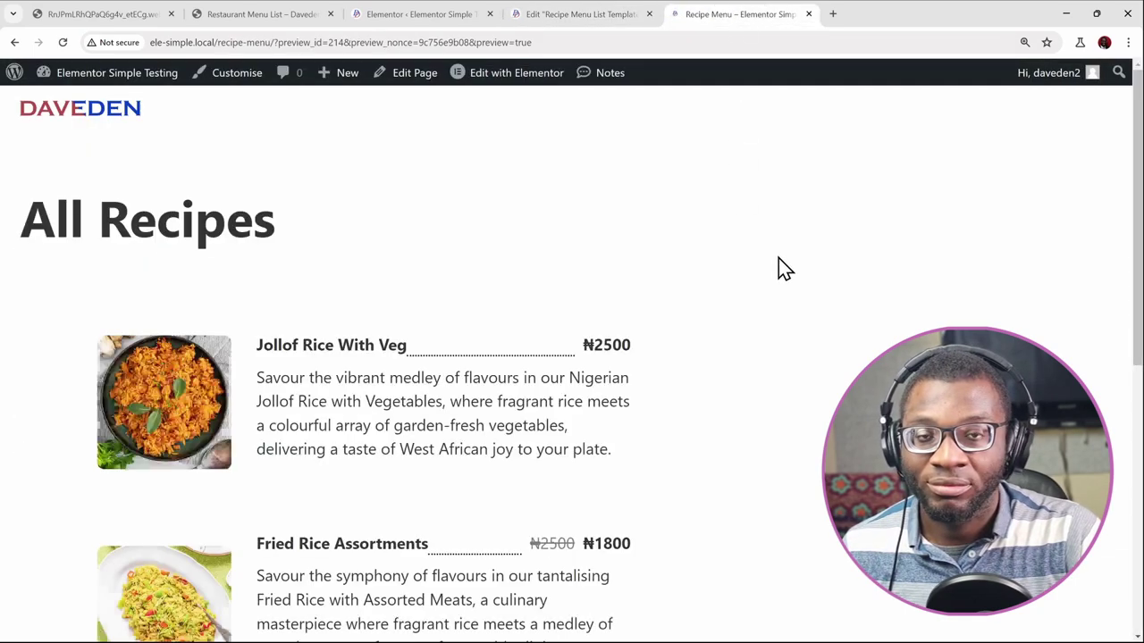
scroll(778, 263, down, 6)
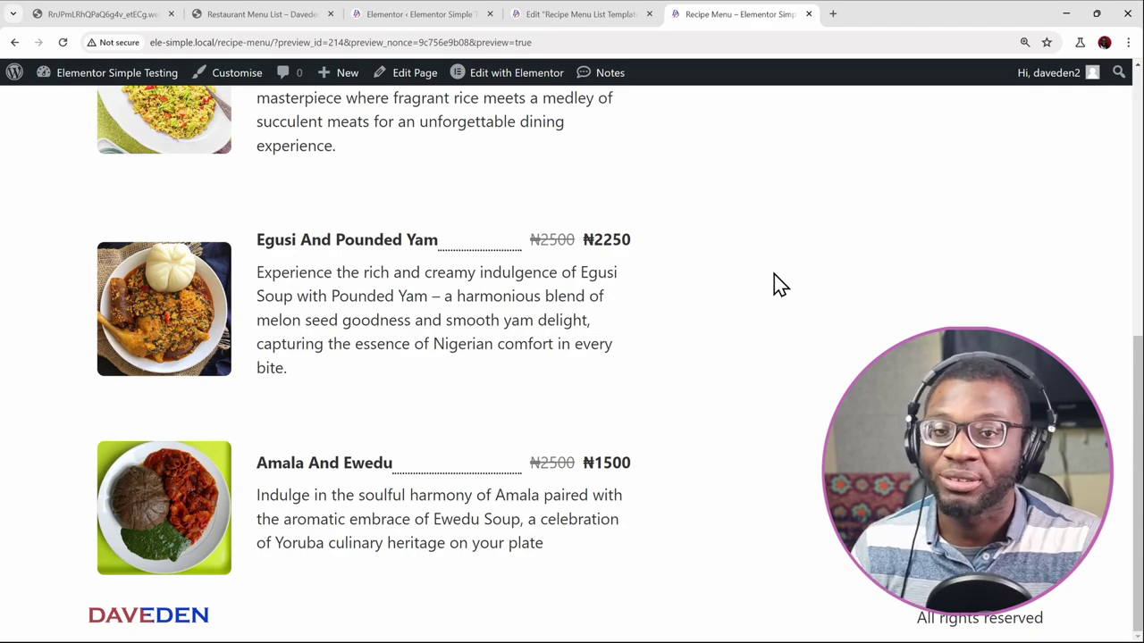
scroll(741, 358, up, 2)
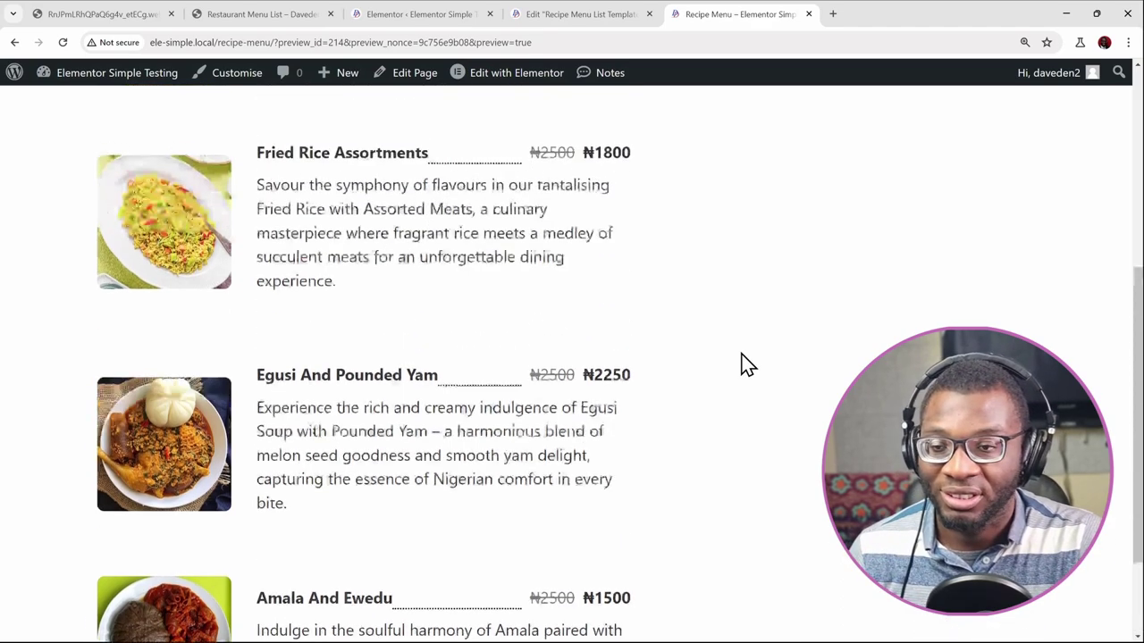
scroll(740, 357, up, 6)
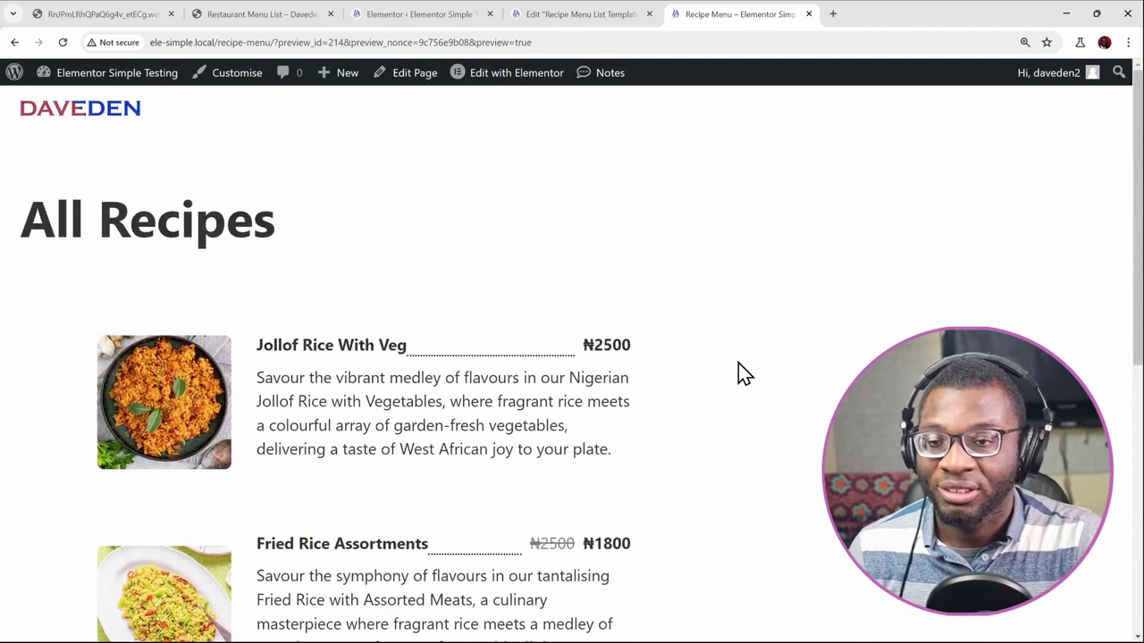
scroll(738, 363, down, 1)
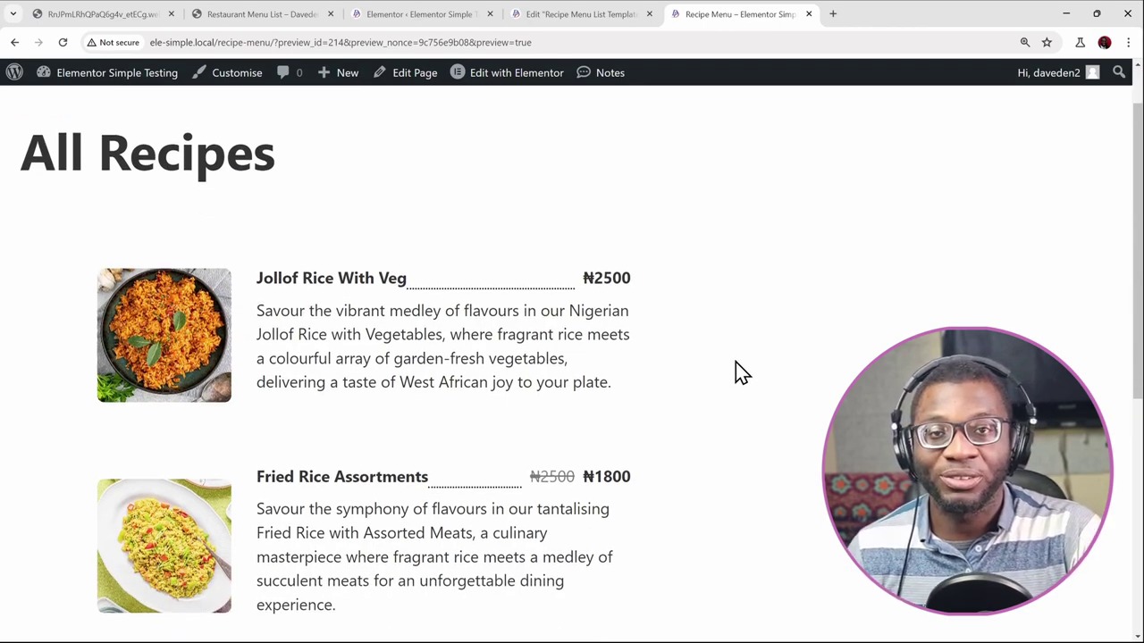